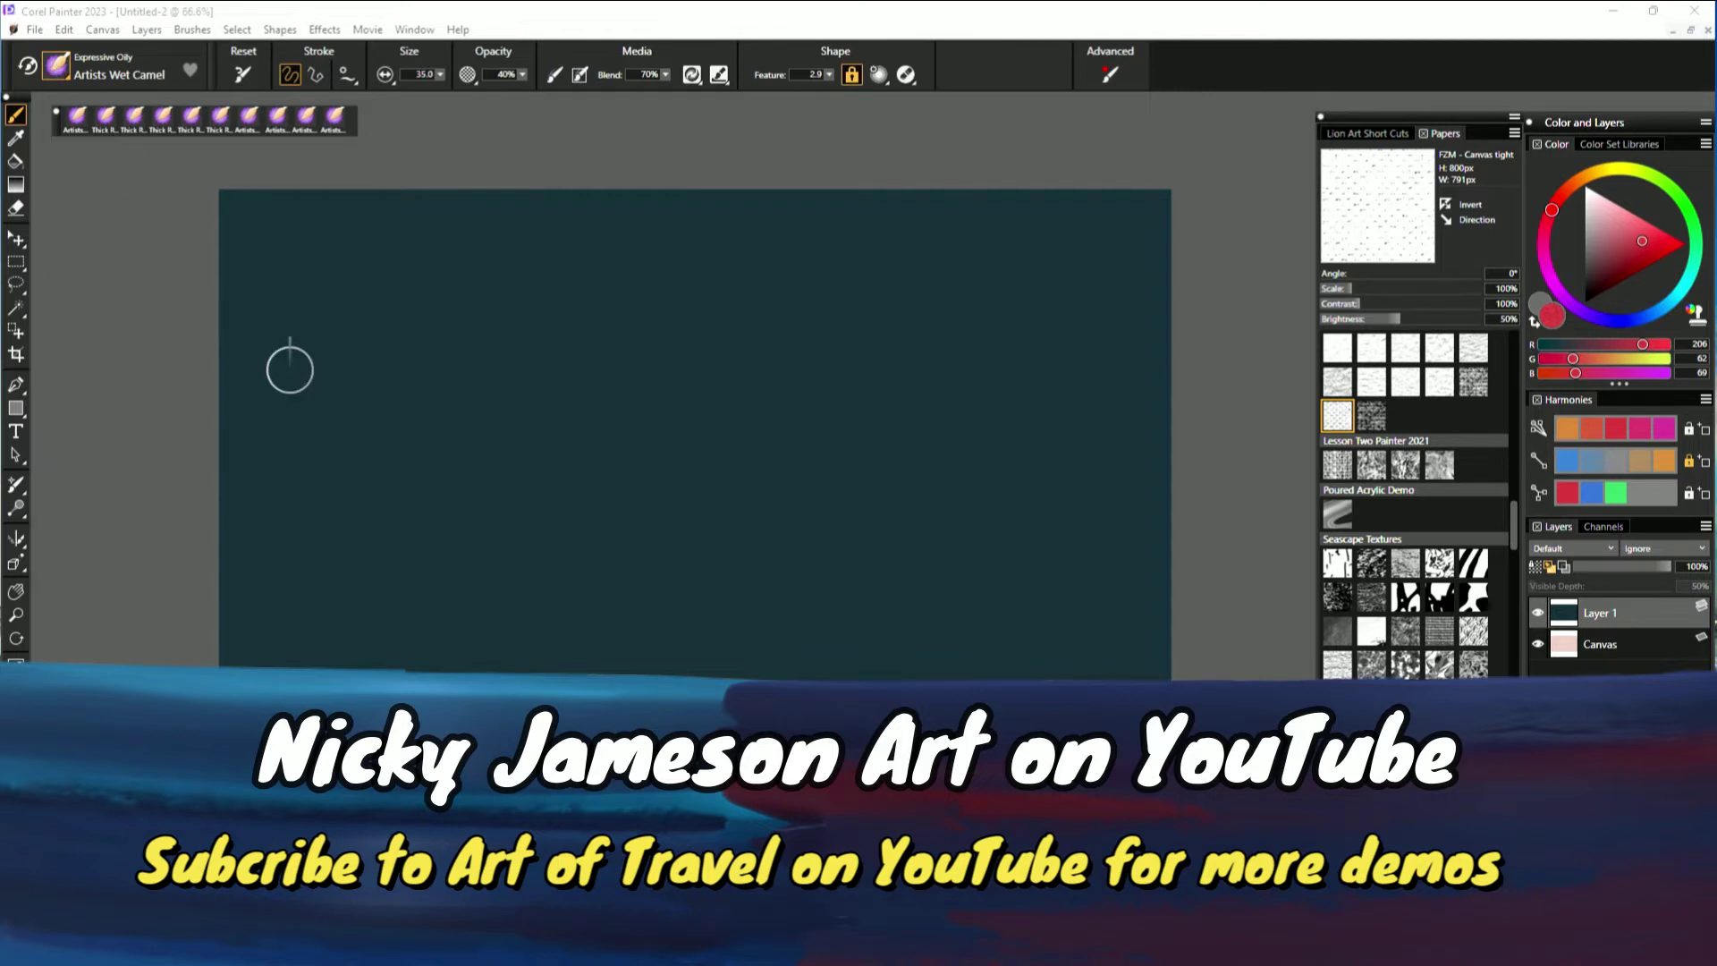
# - Look through the brush categories of the Painter 2023 Brushes library, from Acrylics down to Wilderness
pyautogui.click(51, 77)
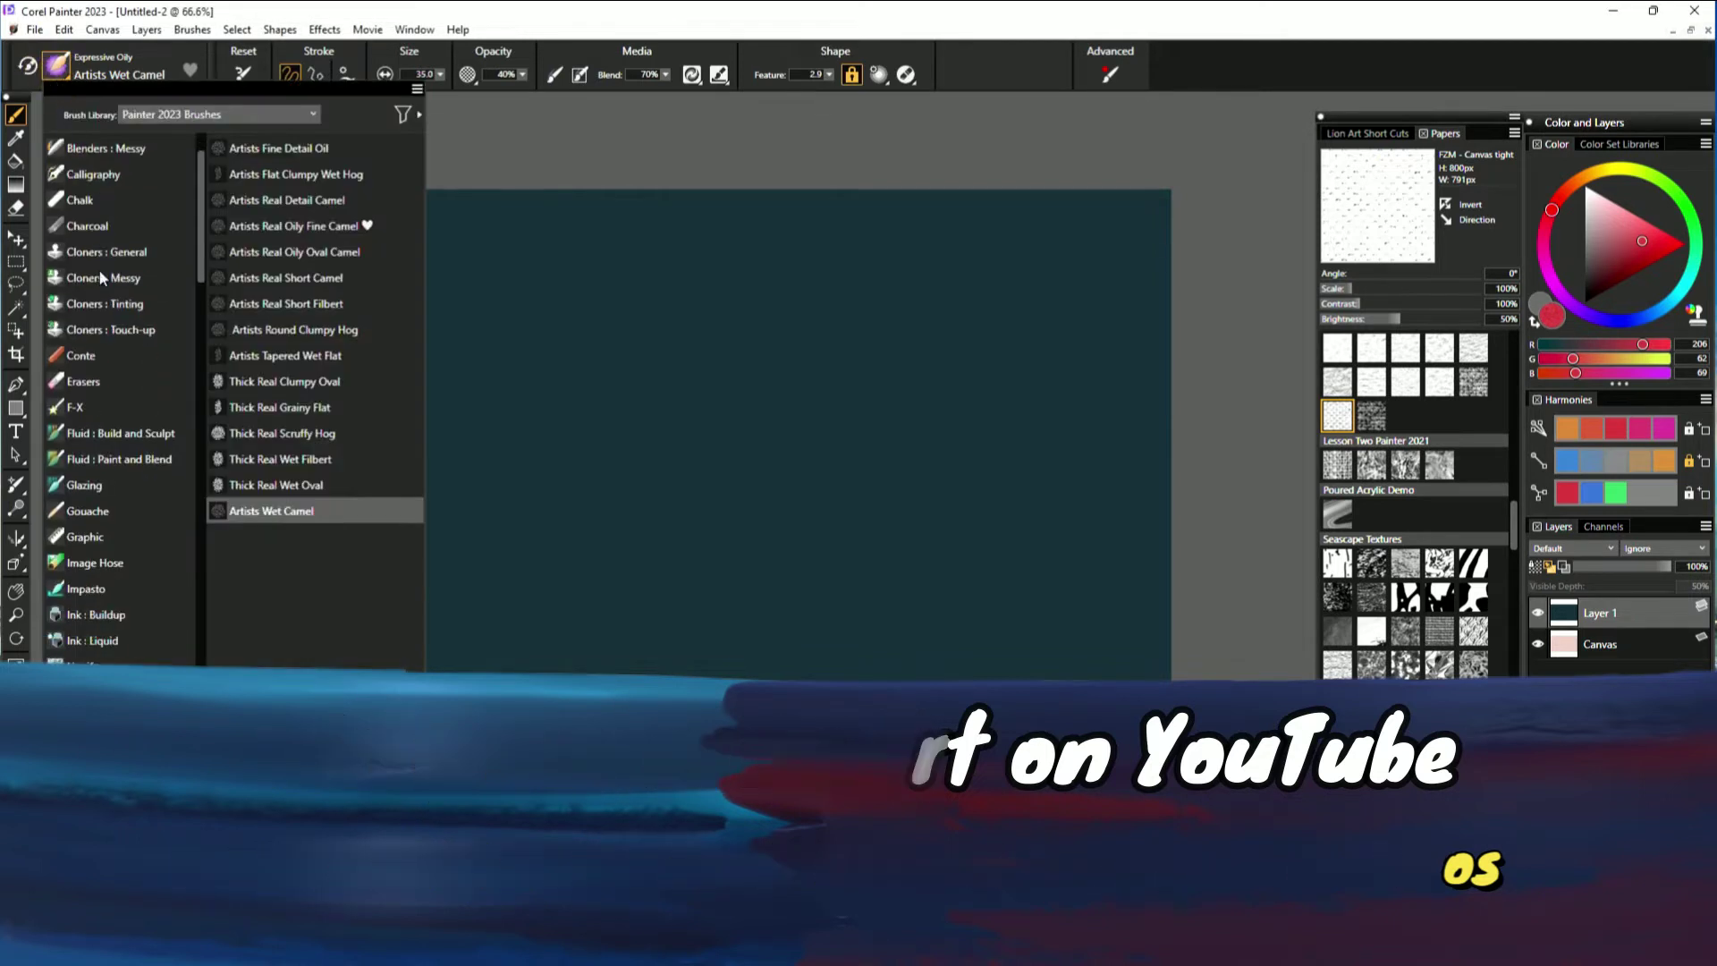
pyautogui.scroll(-8, 101, 277)
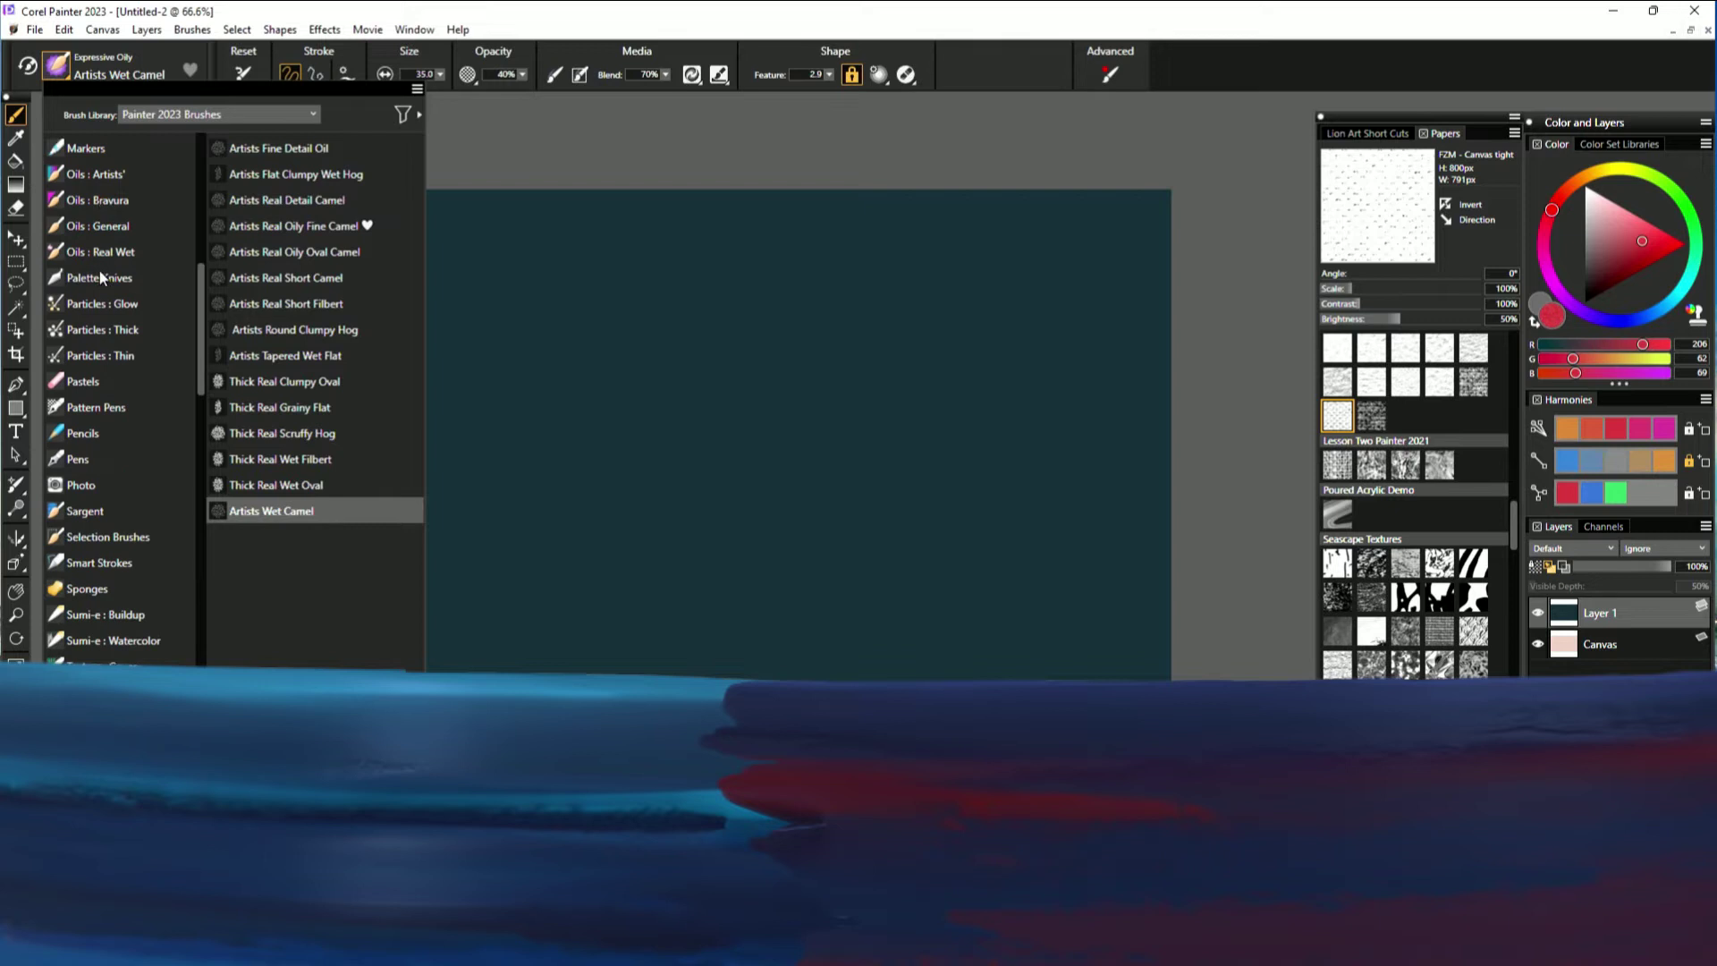
pyautogui.scroll(-2, 99, 270)
pyautogui.scroll(15, 99, 270)
pyautogui.scroll(-6, 100, 278)
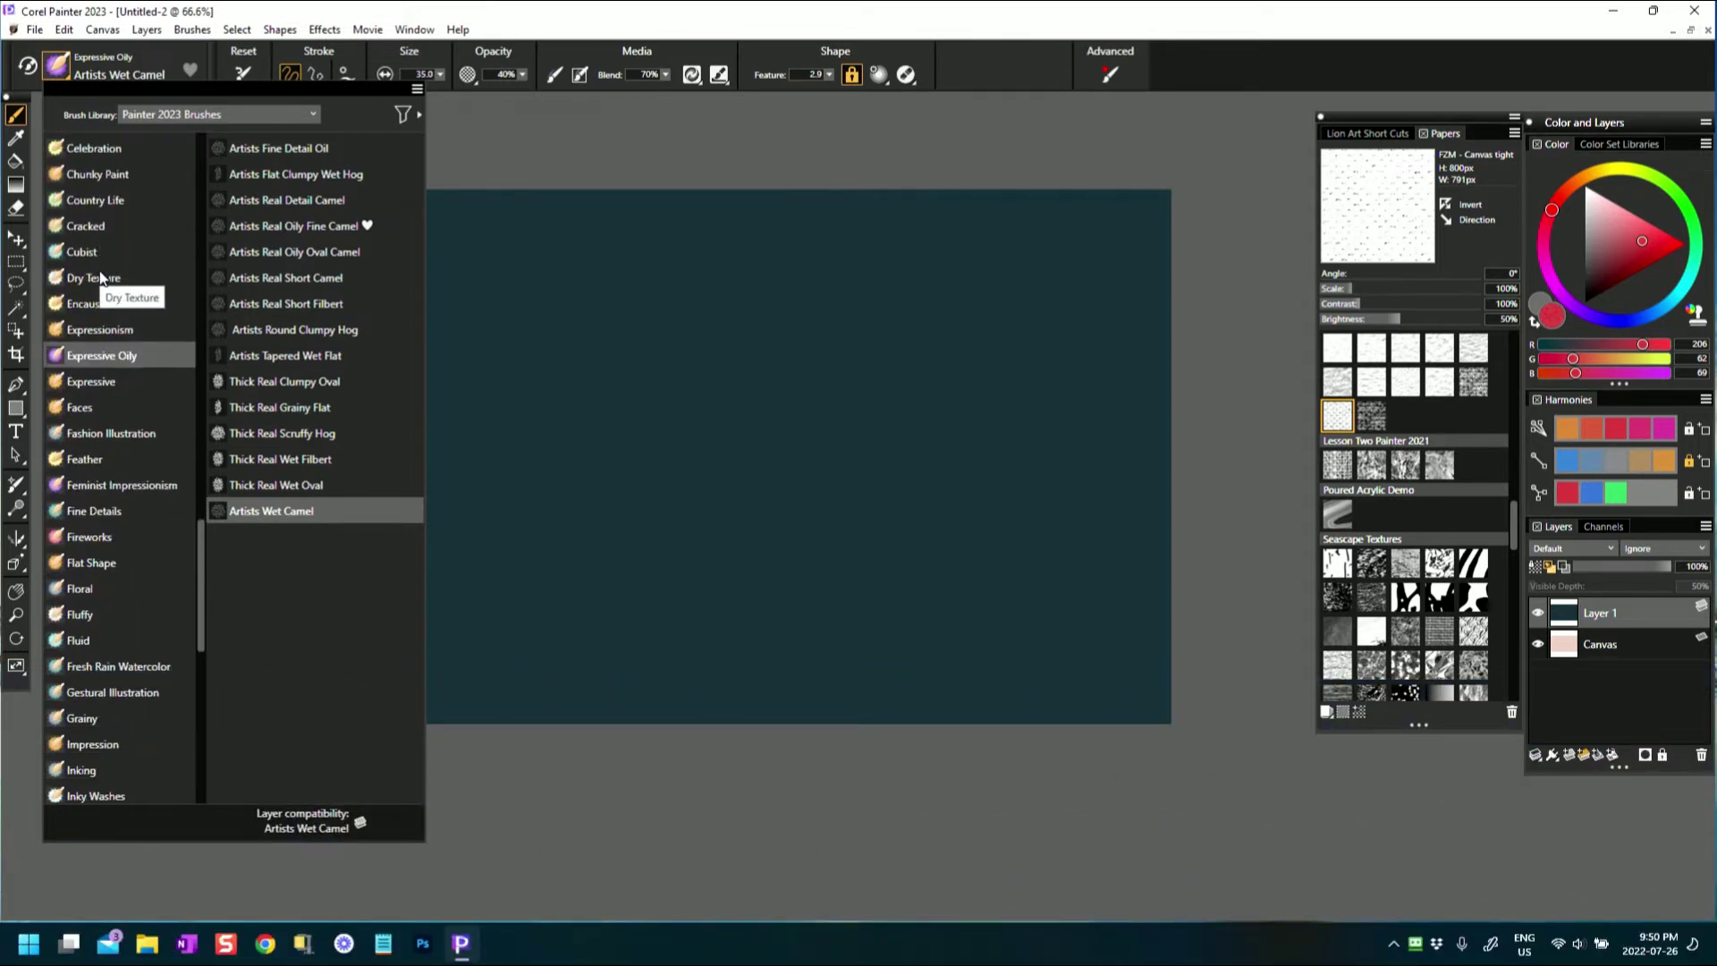
pyautogui.scroll(-5, 100, 278)
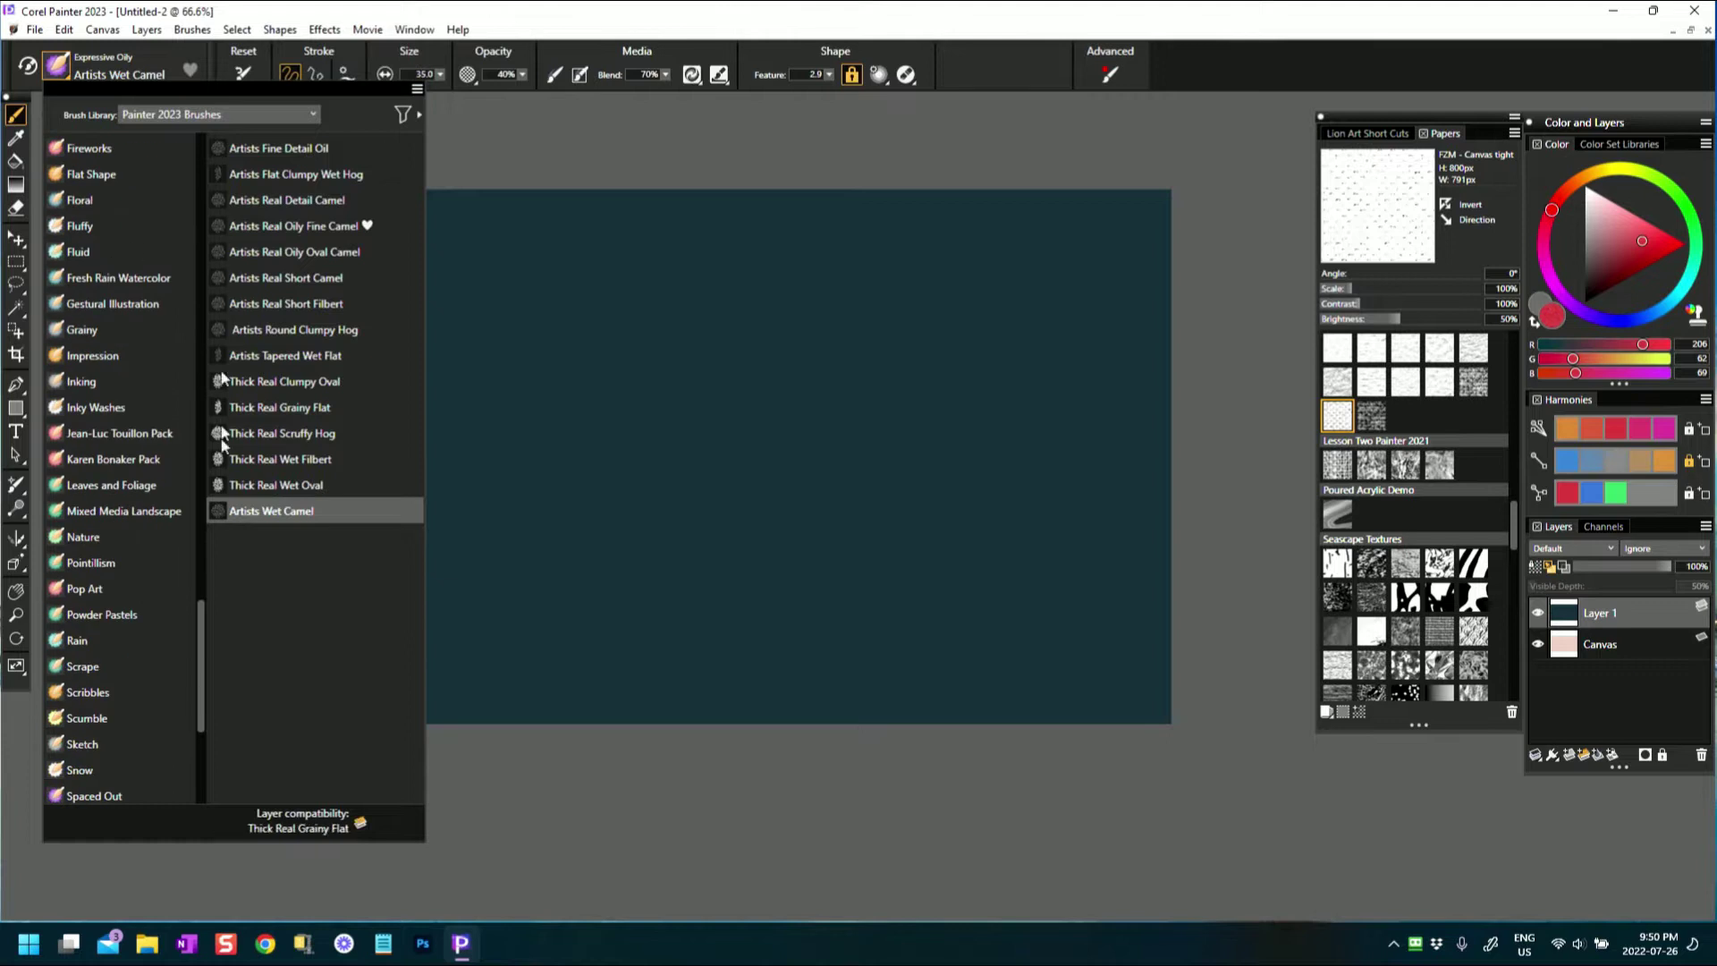
pyautogui.scroll(-5, 186, 613)
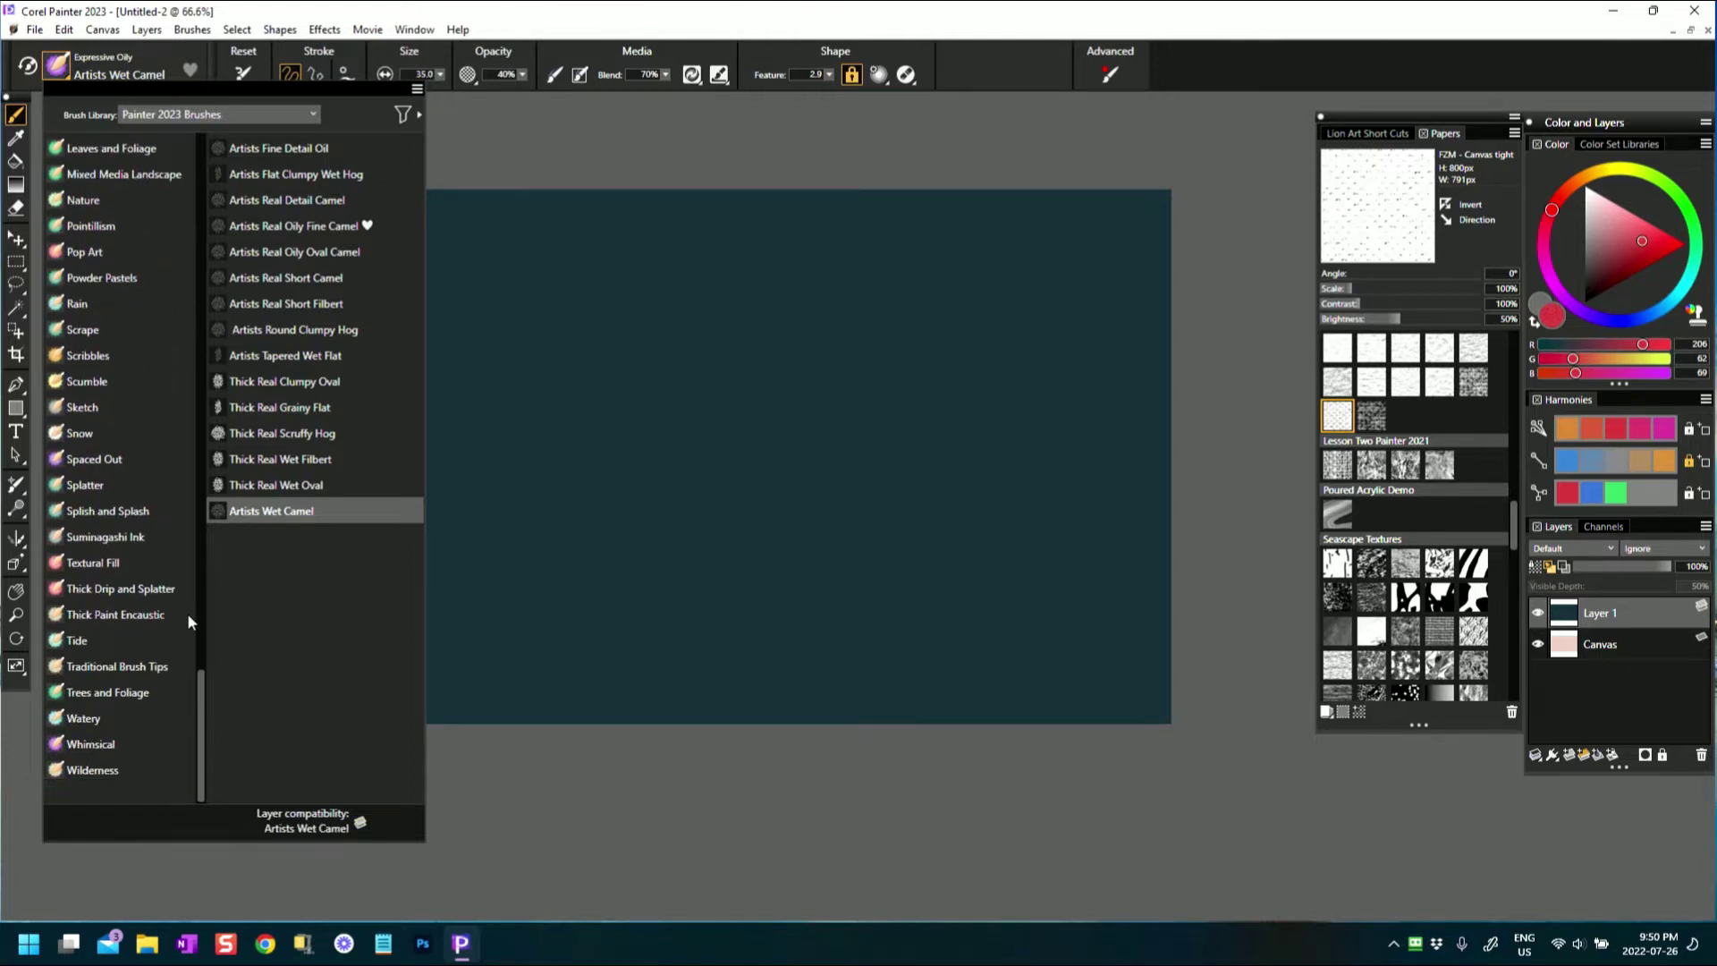
pyautogui.scroll(5, 175, 614)
pyautogui.scroll(10, 143, 501)
pyautogui.scroll(8, 141, 493)
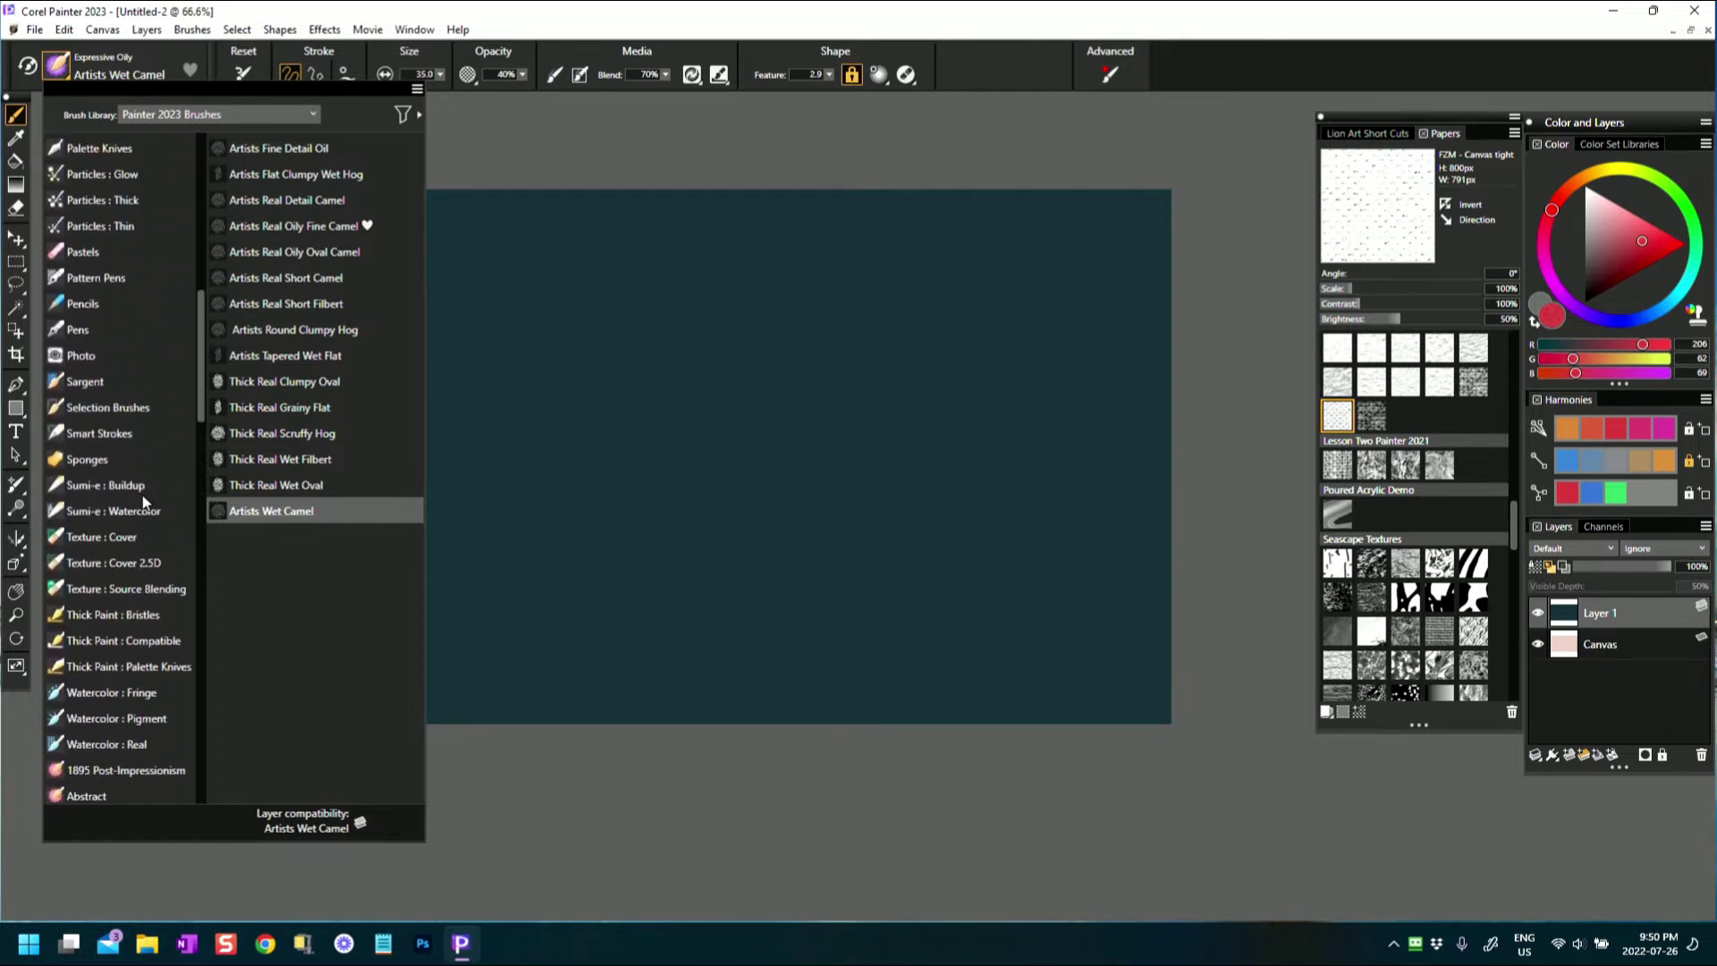
pyautogui.scroll(10, 143, 501)
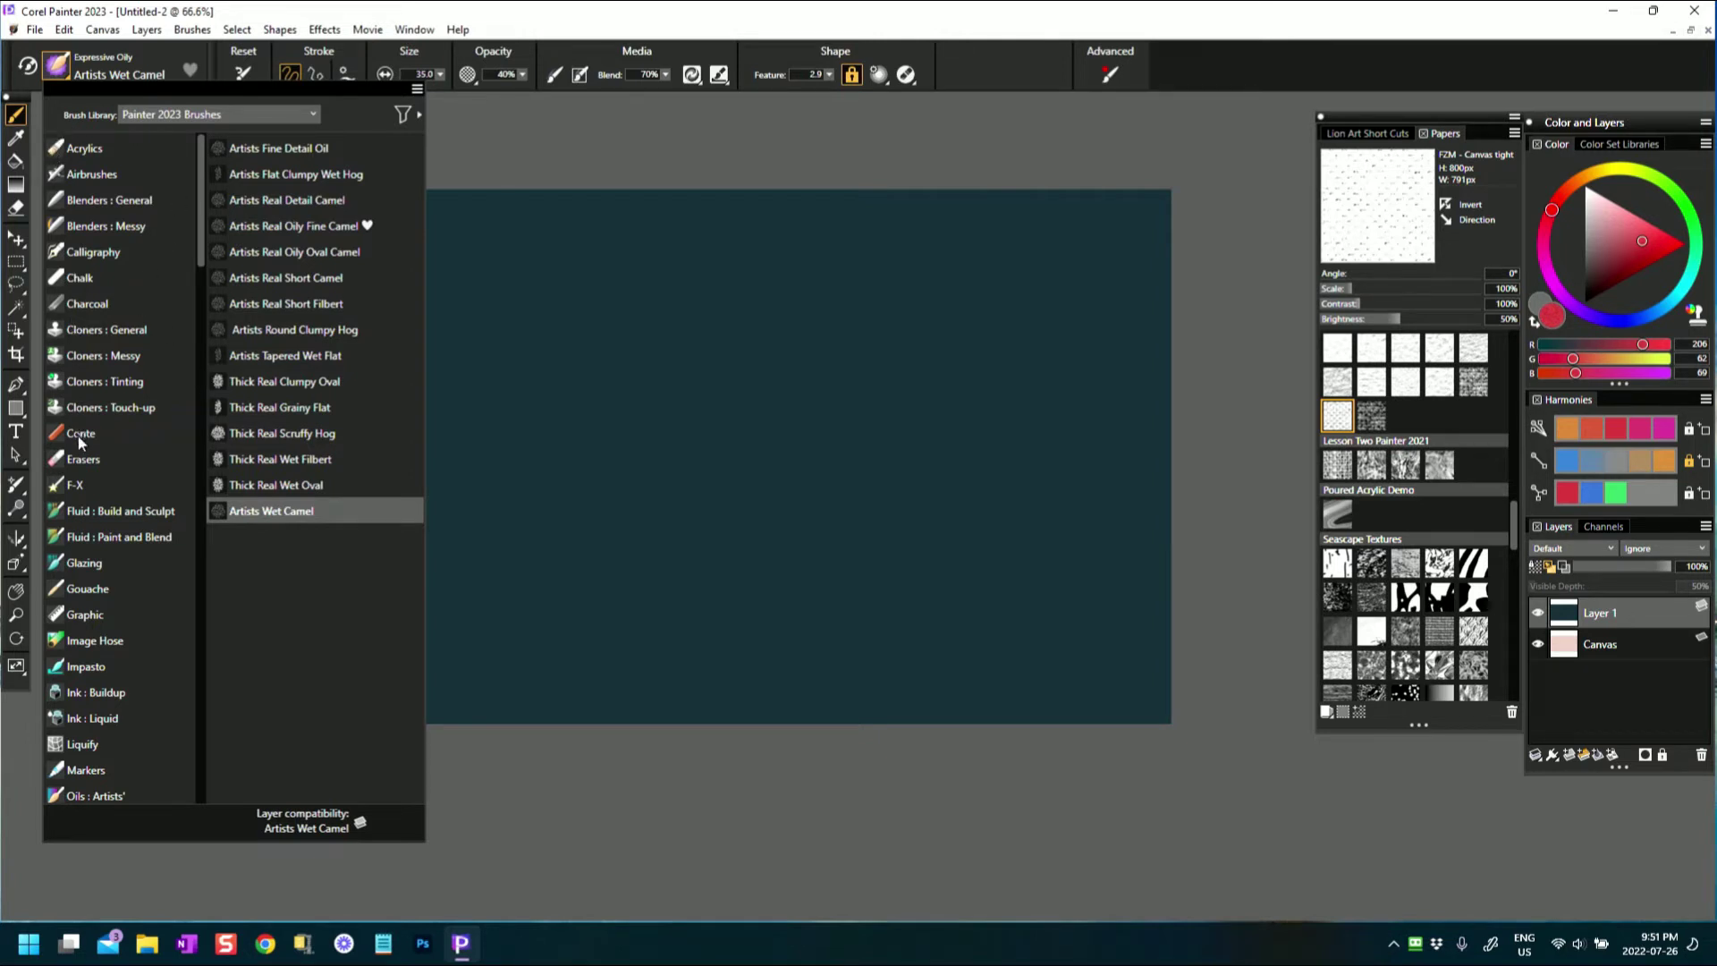
pyautogui.scroll(-3, 131, 652)
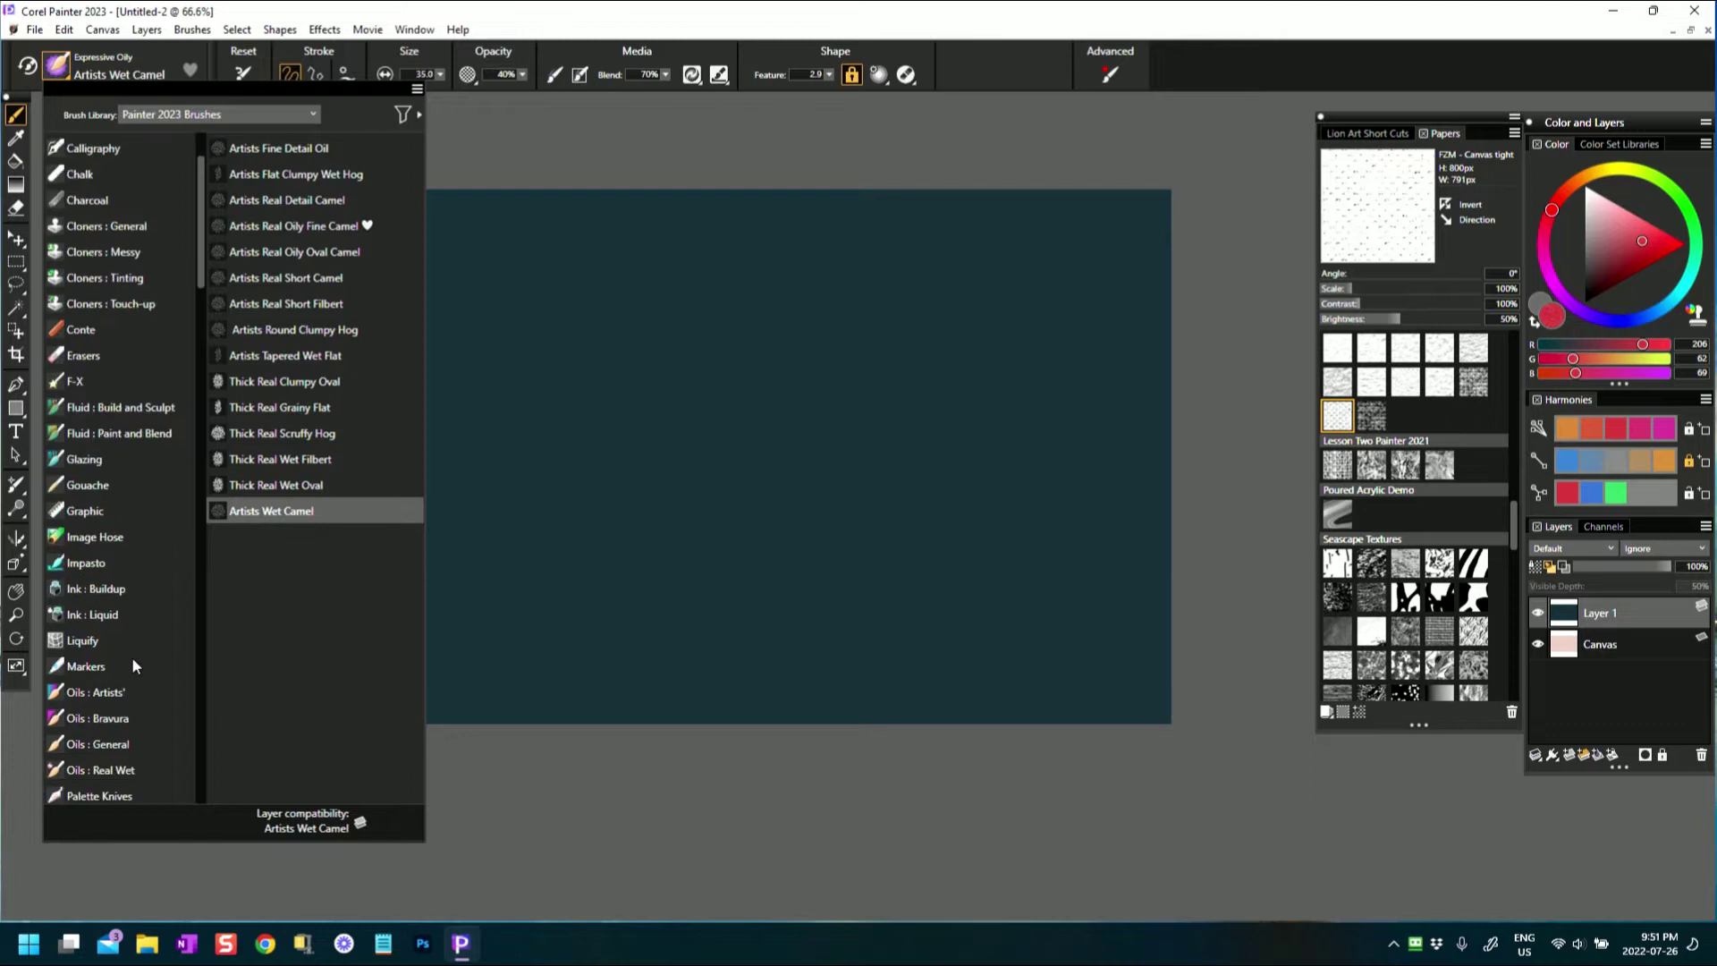
pyautogui.scroll(3, 130, 644)
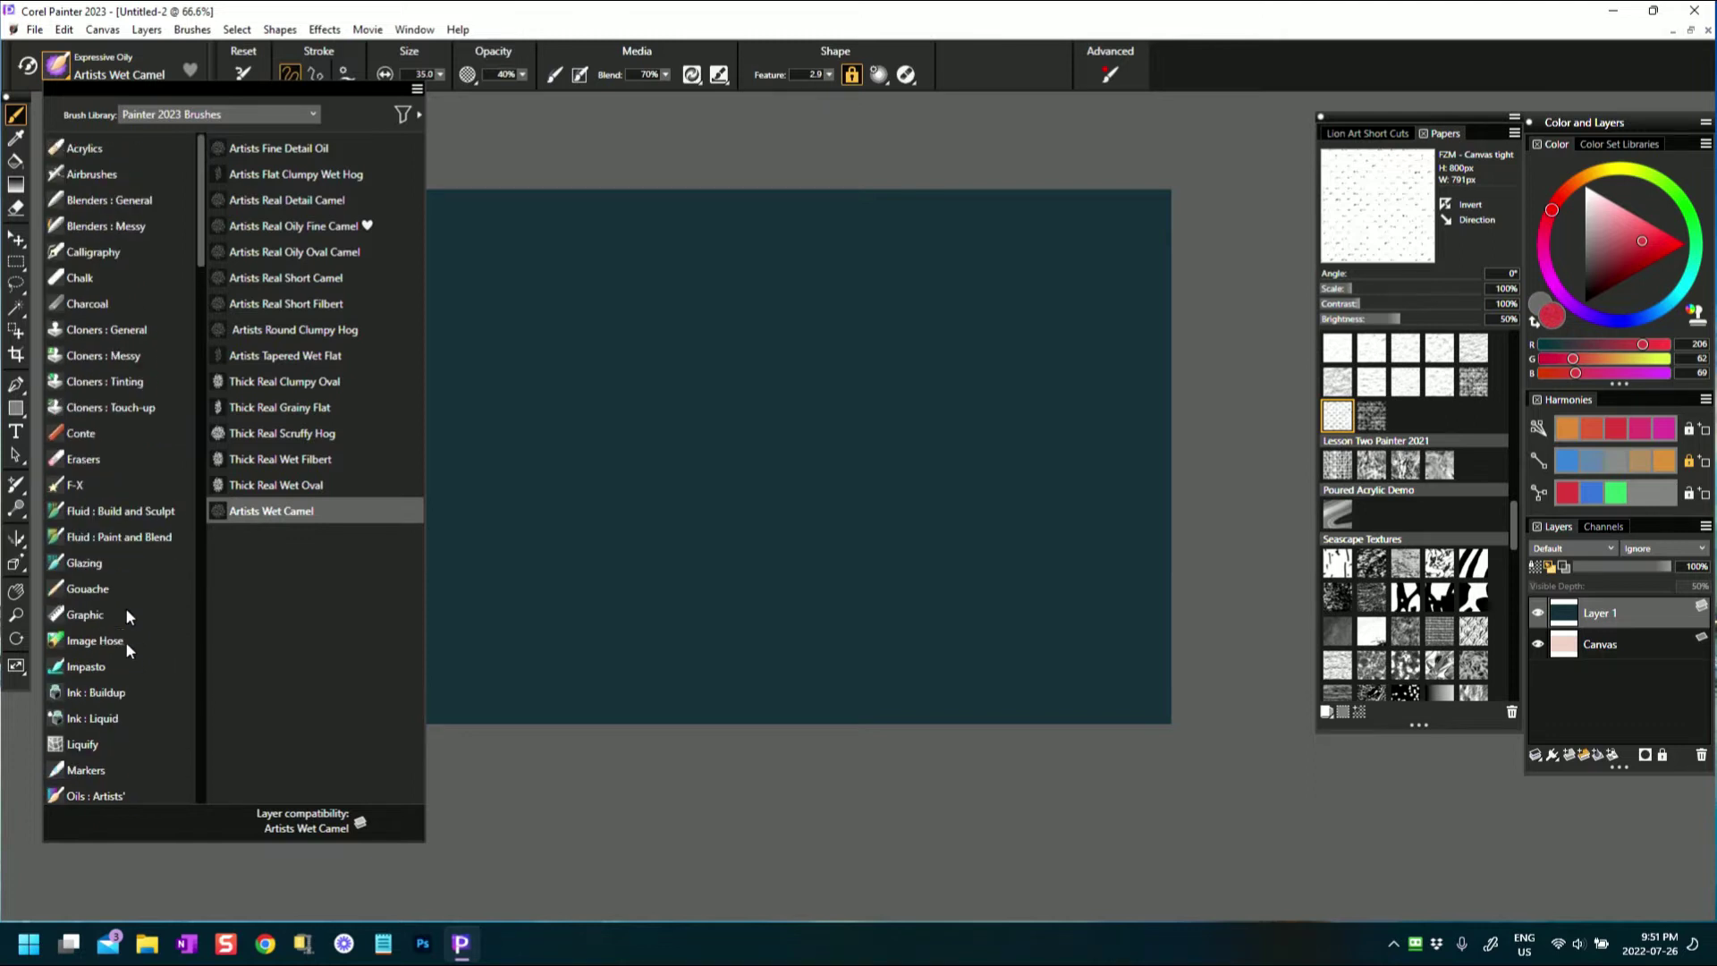
pyautogui.click(85, 78)
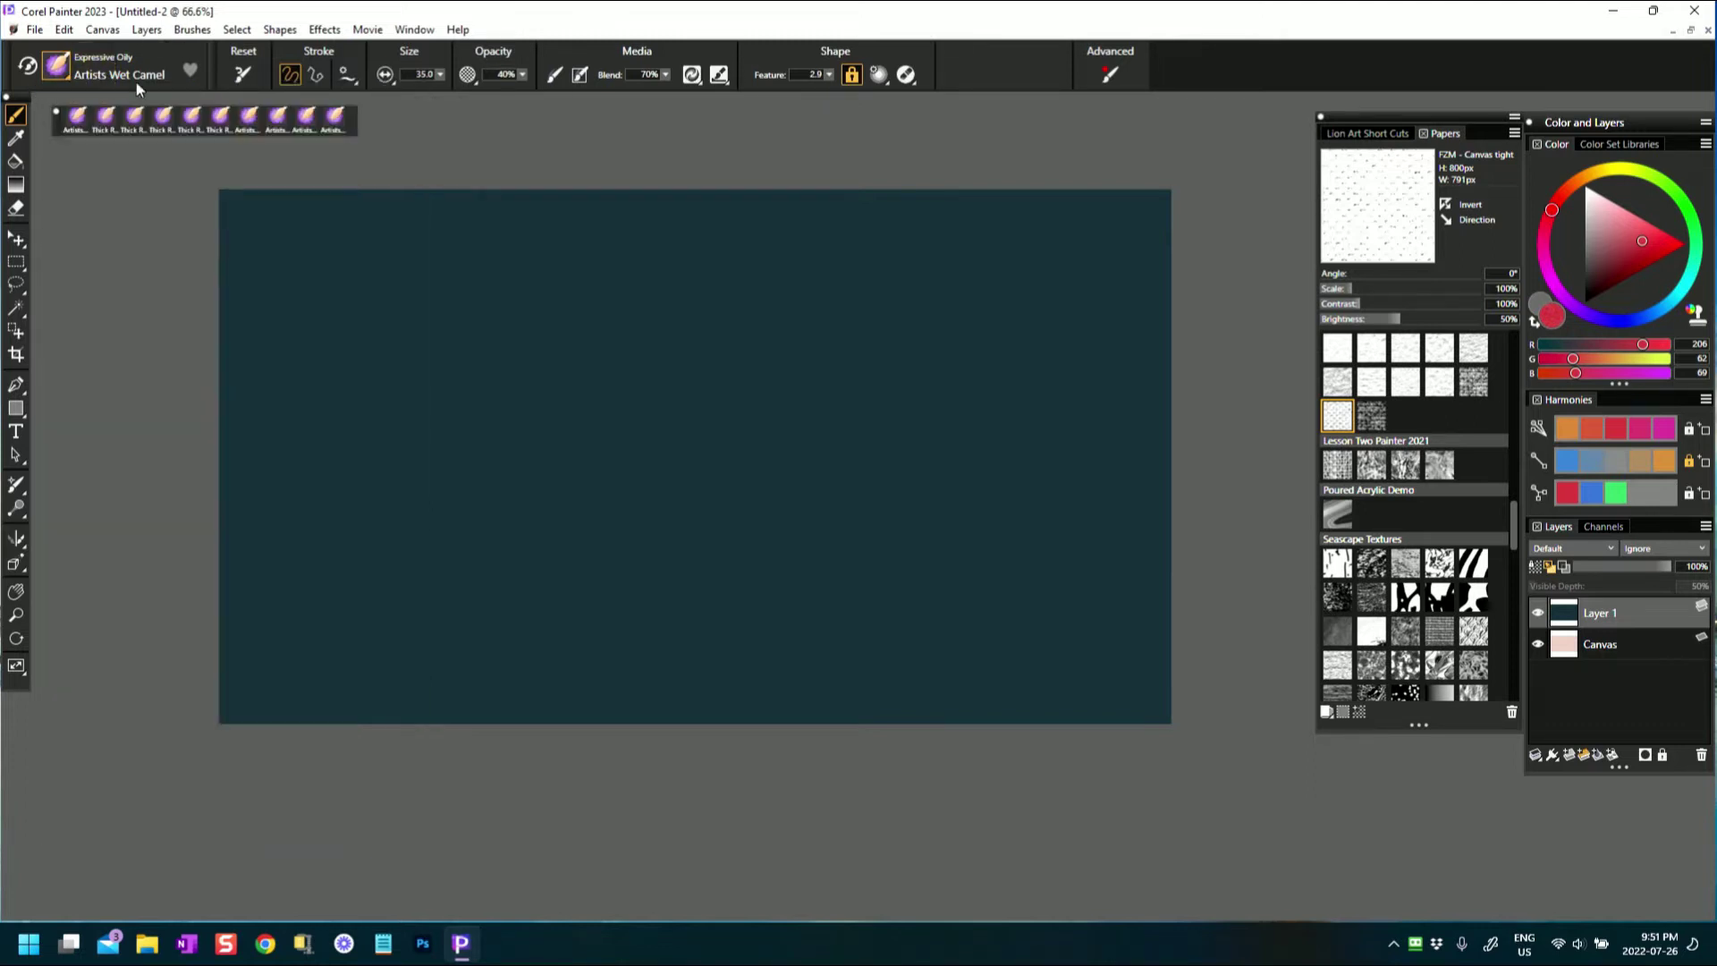
# - Review the list of installed brush libraries, from 1 Magic Markers 2018 to the yearly Painter brush sets
pyautogui.click(118, 72)
pyautogui.click(55, 69)
pyautogui.click(256, 116)
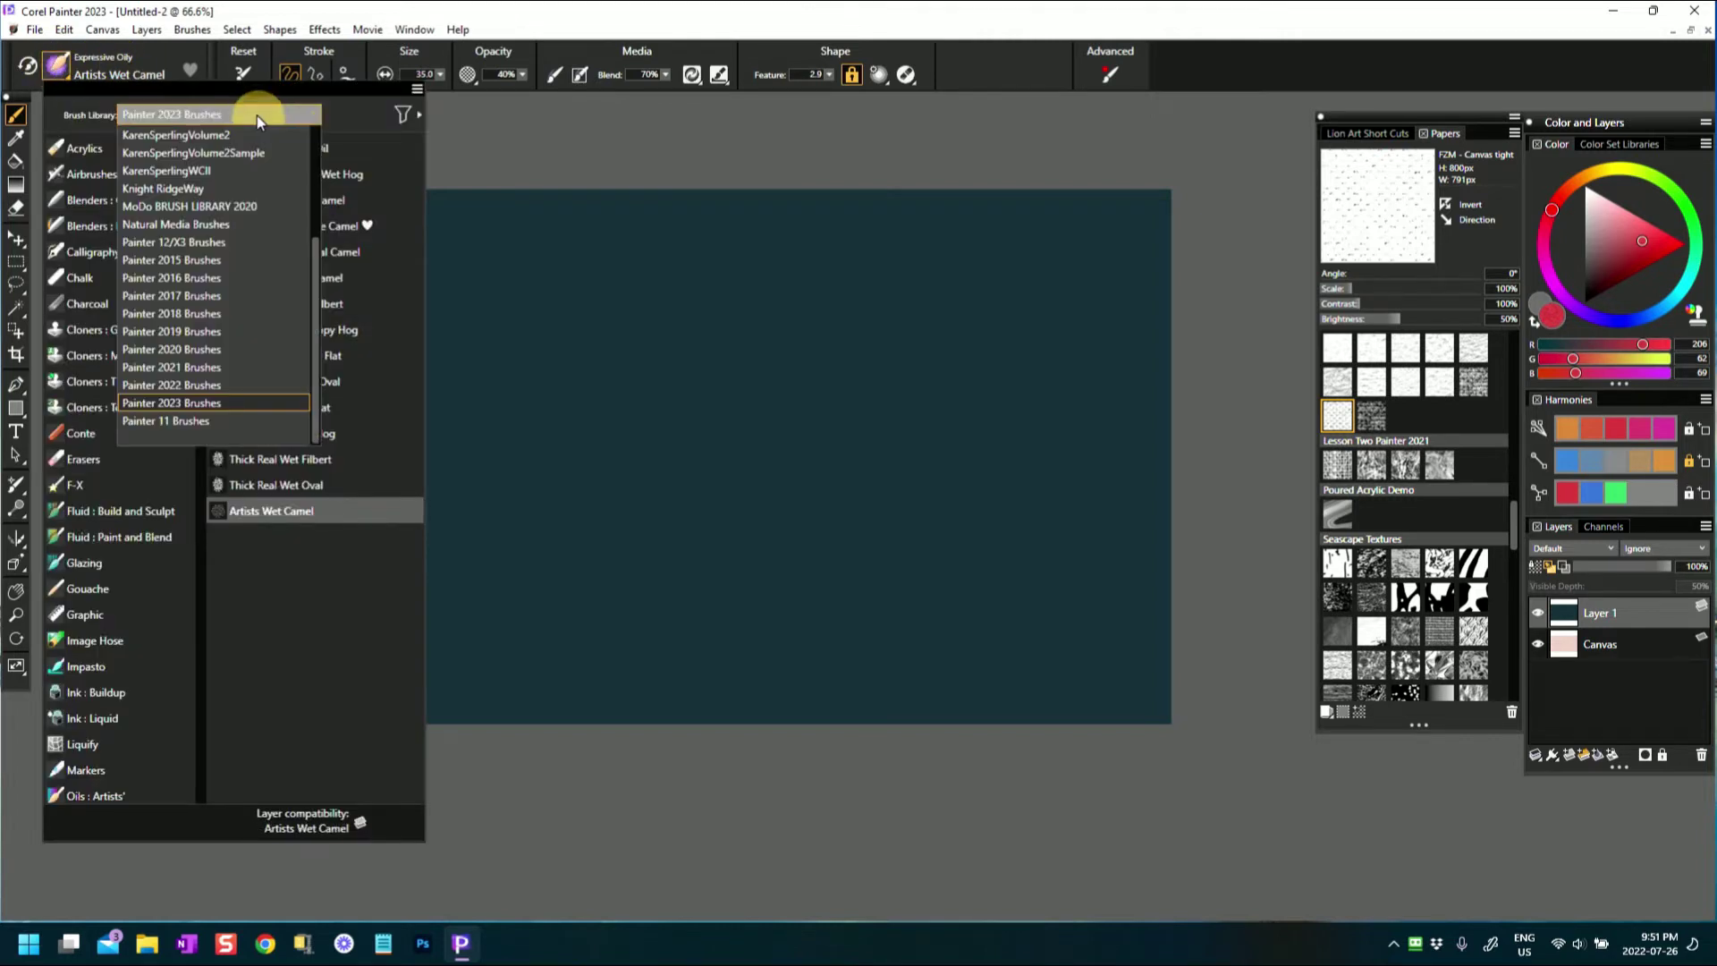
pyautogui.scroll(3, 239, 277)
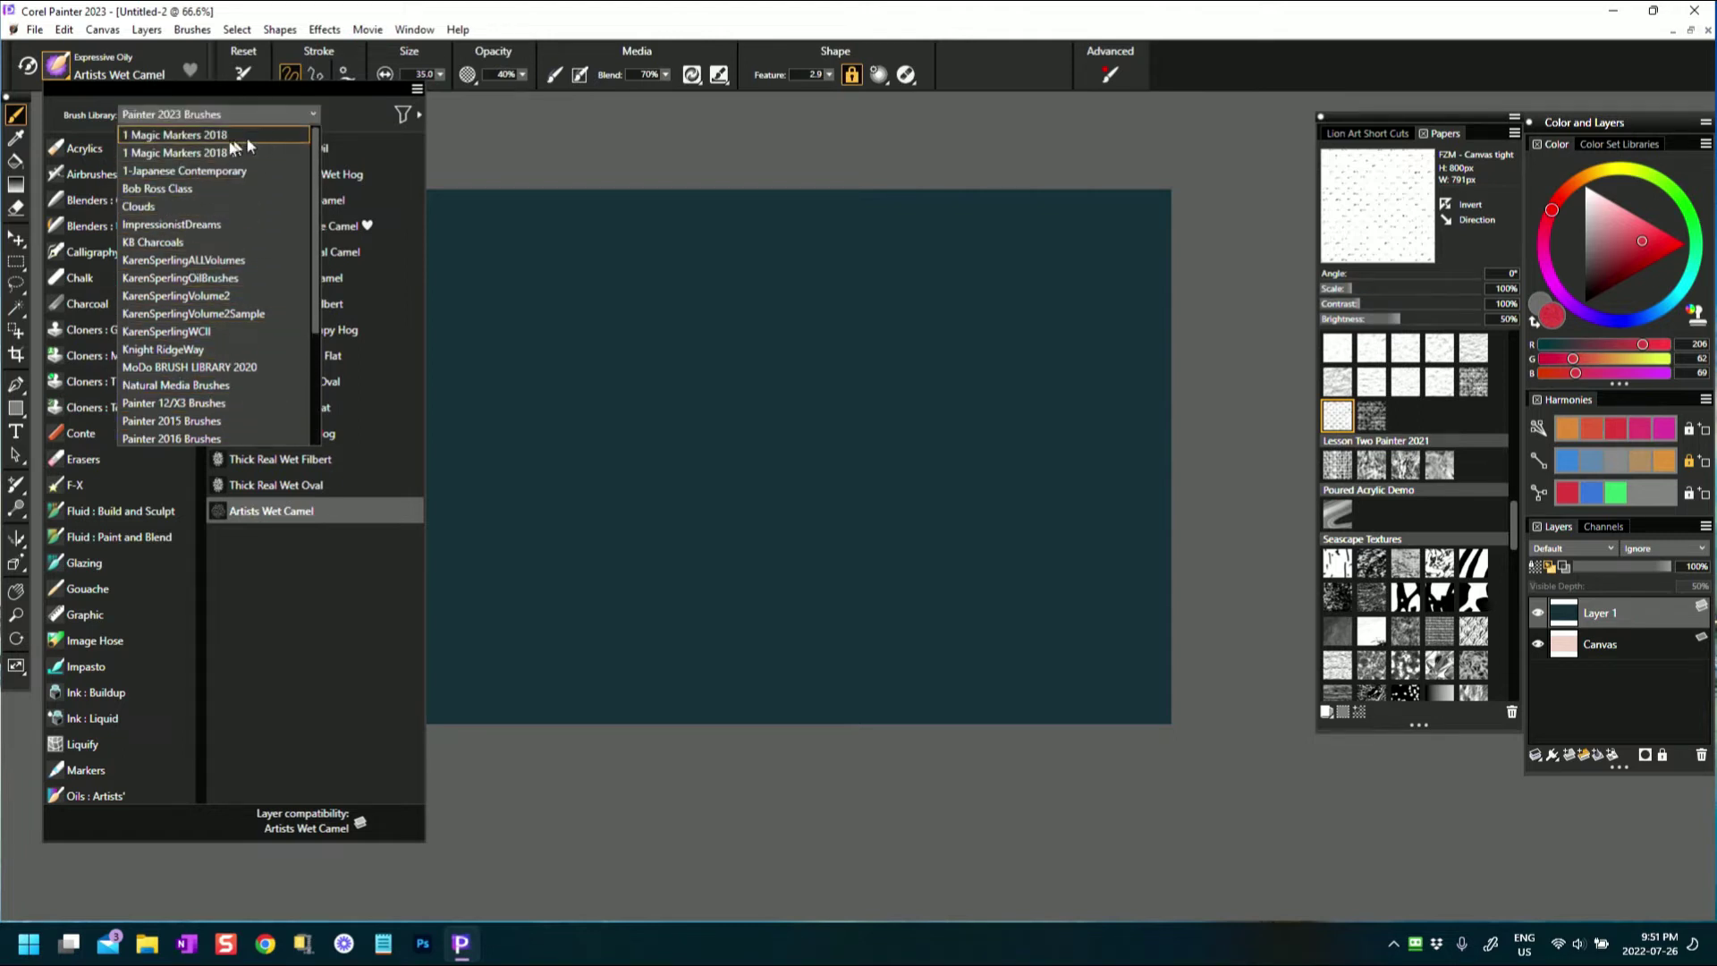
pyautogui.scroll(-1, 162, 266)
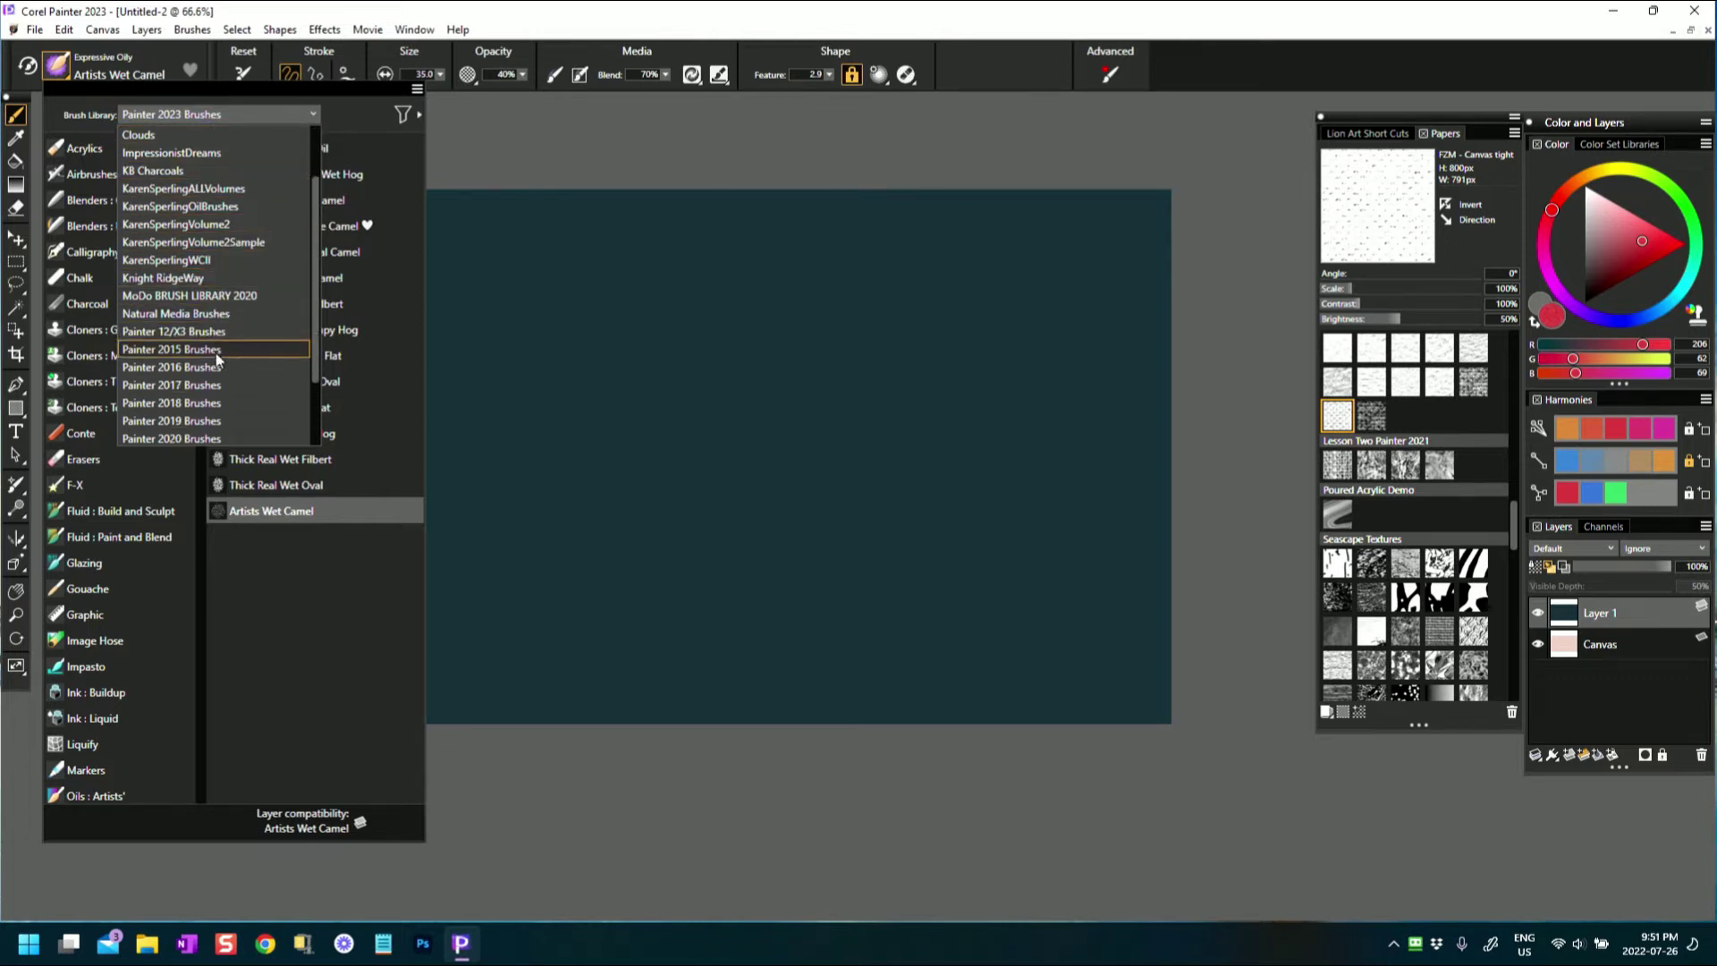
pyautogui.scroll(1, 218, 359)
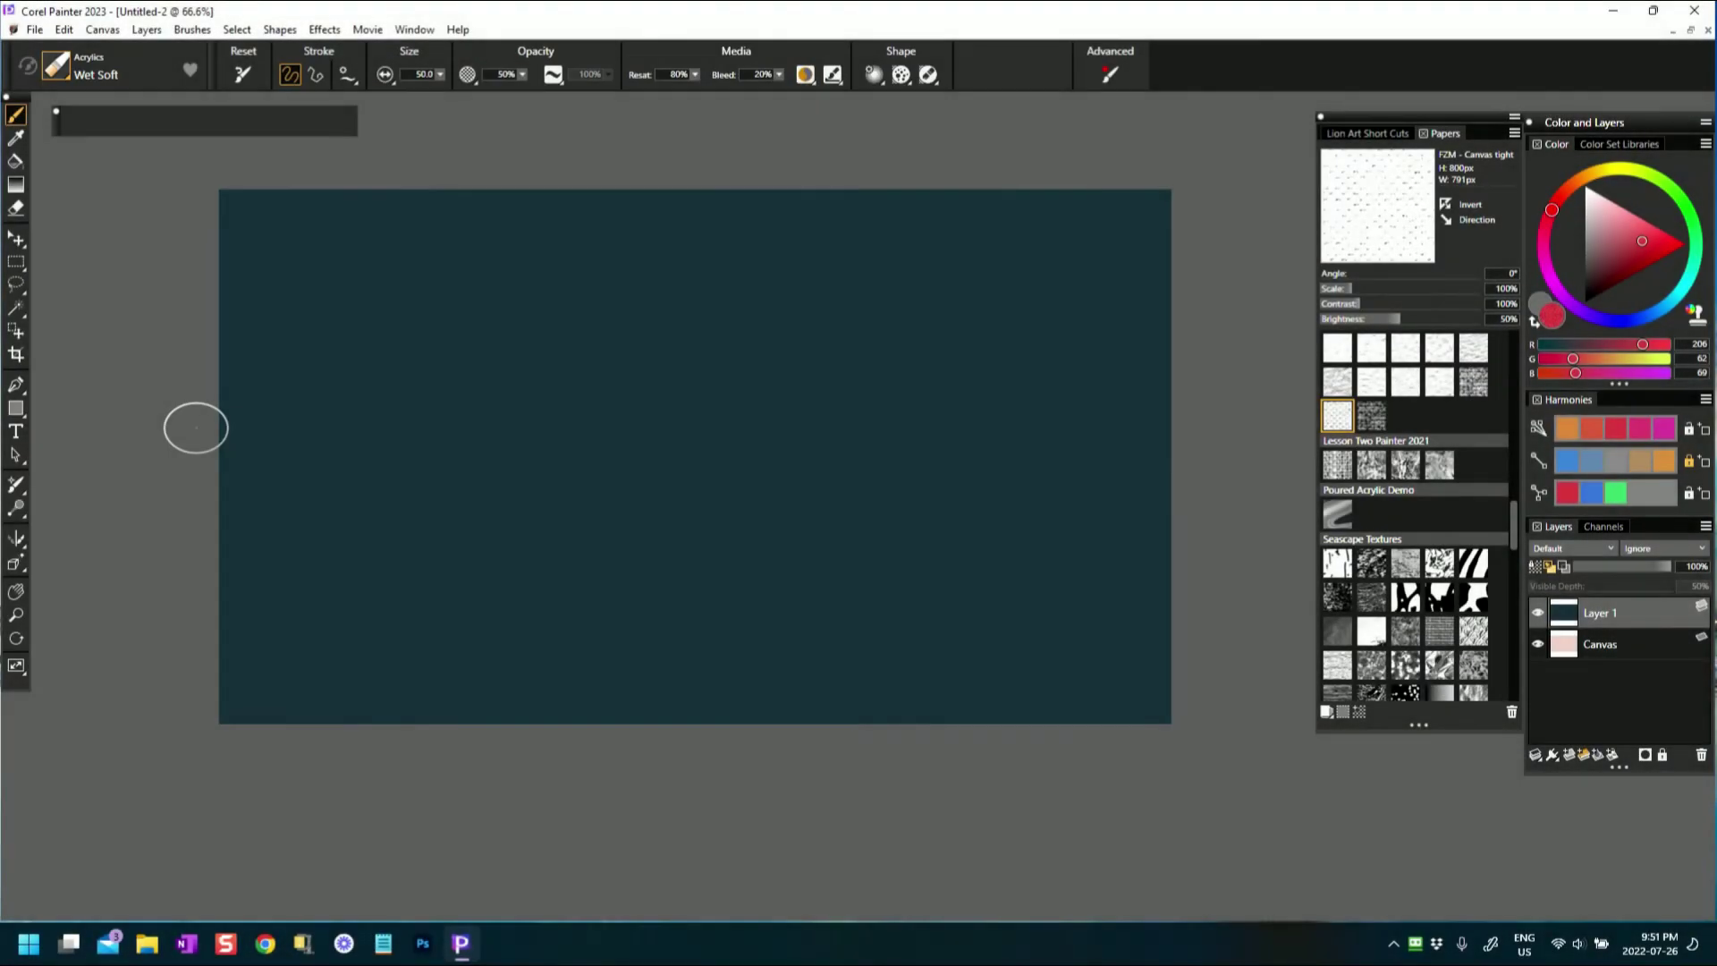
# - Choose the Artists Fine Detail Oil brush from the Expressive Oily category of the Painter 2023 Brushes library
pyautogui.click(56, 67)
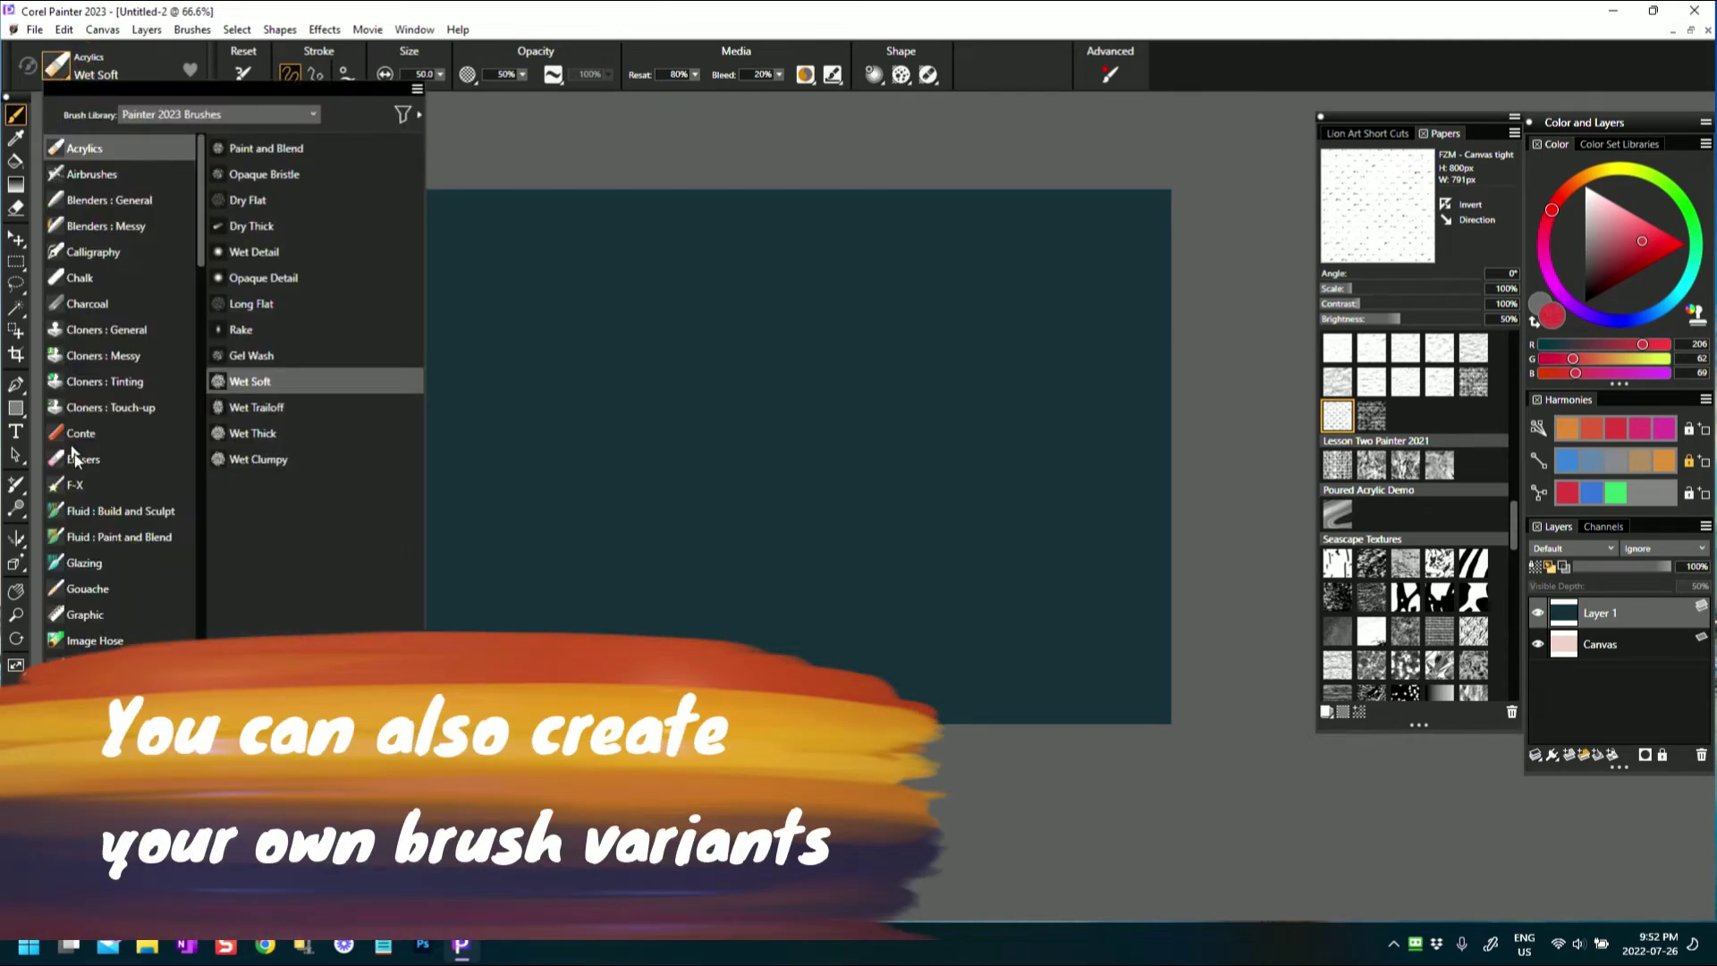
pyautogui.scroll(-3, 110, 559)
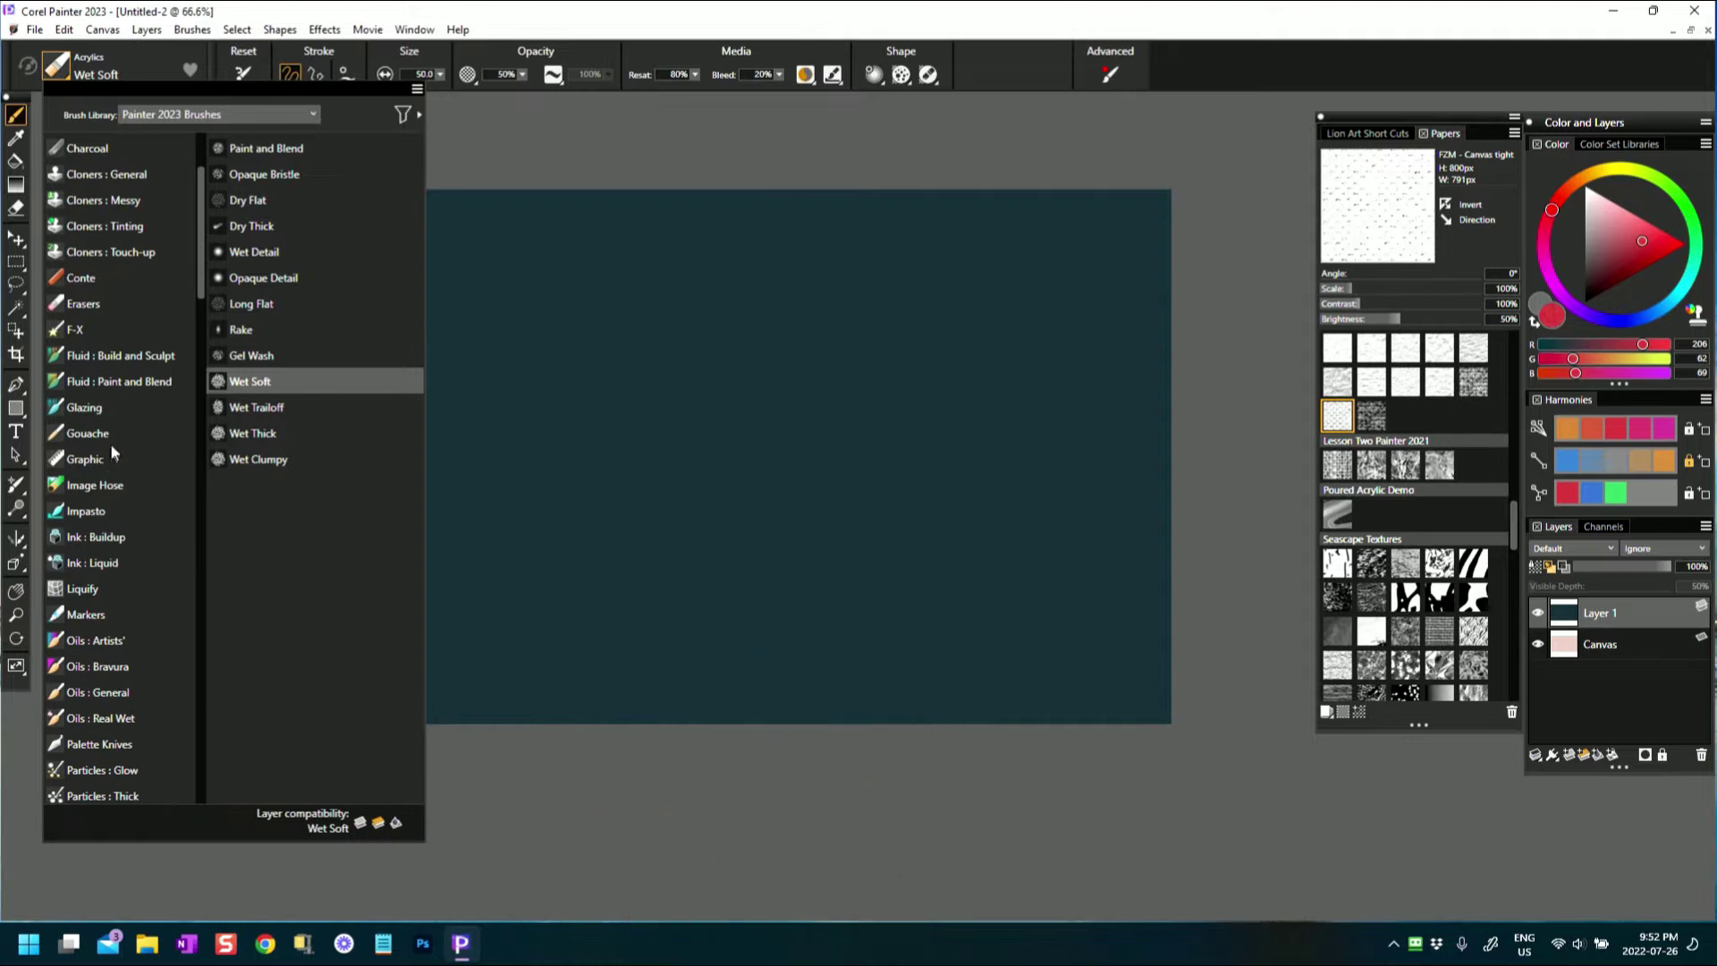
pyautogui.scroll(-6, 120, 411)
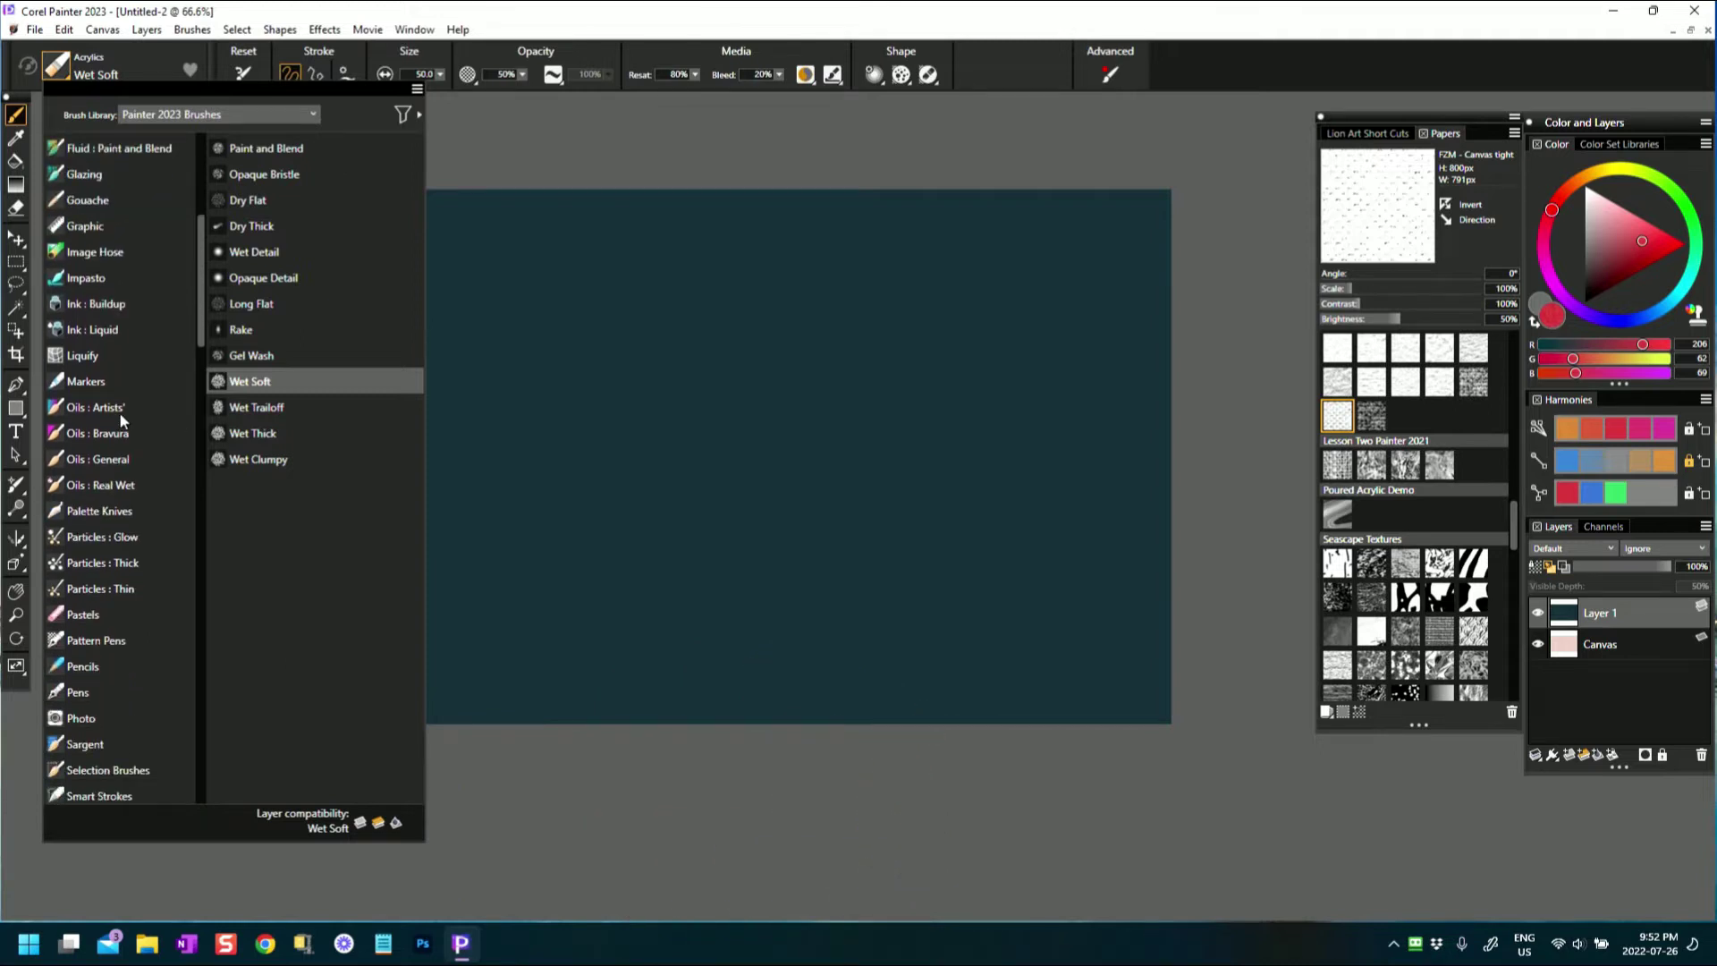
pyautogui.scroll(-5, 123, 428)
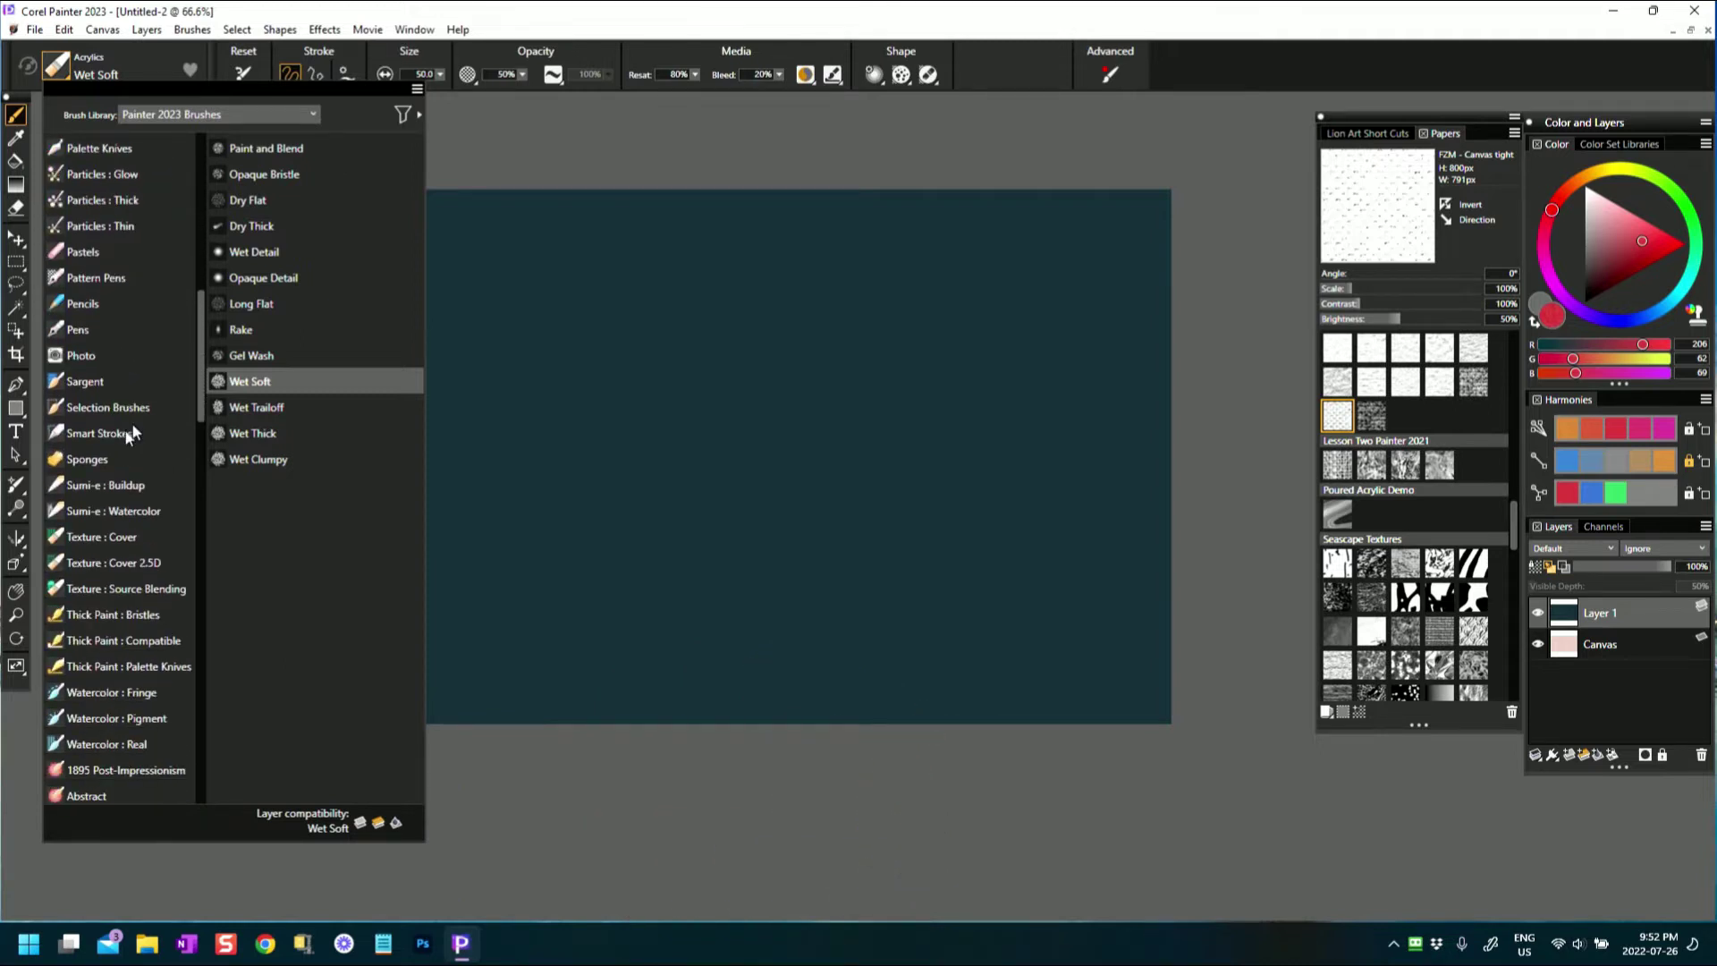
pyautogui.moveTo(200, 358); pyautogui.dragTo(230, 583)
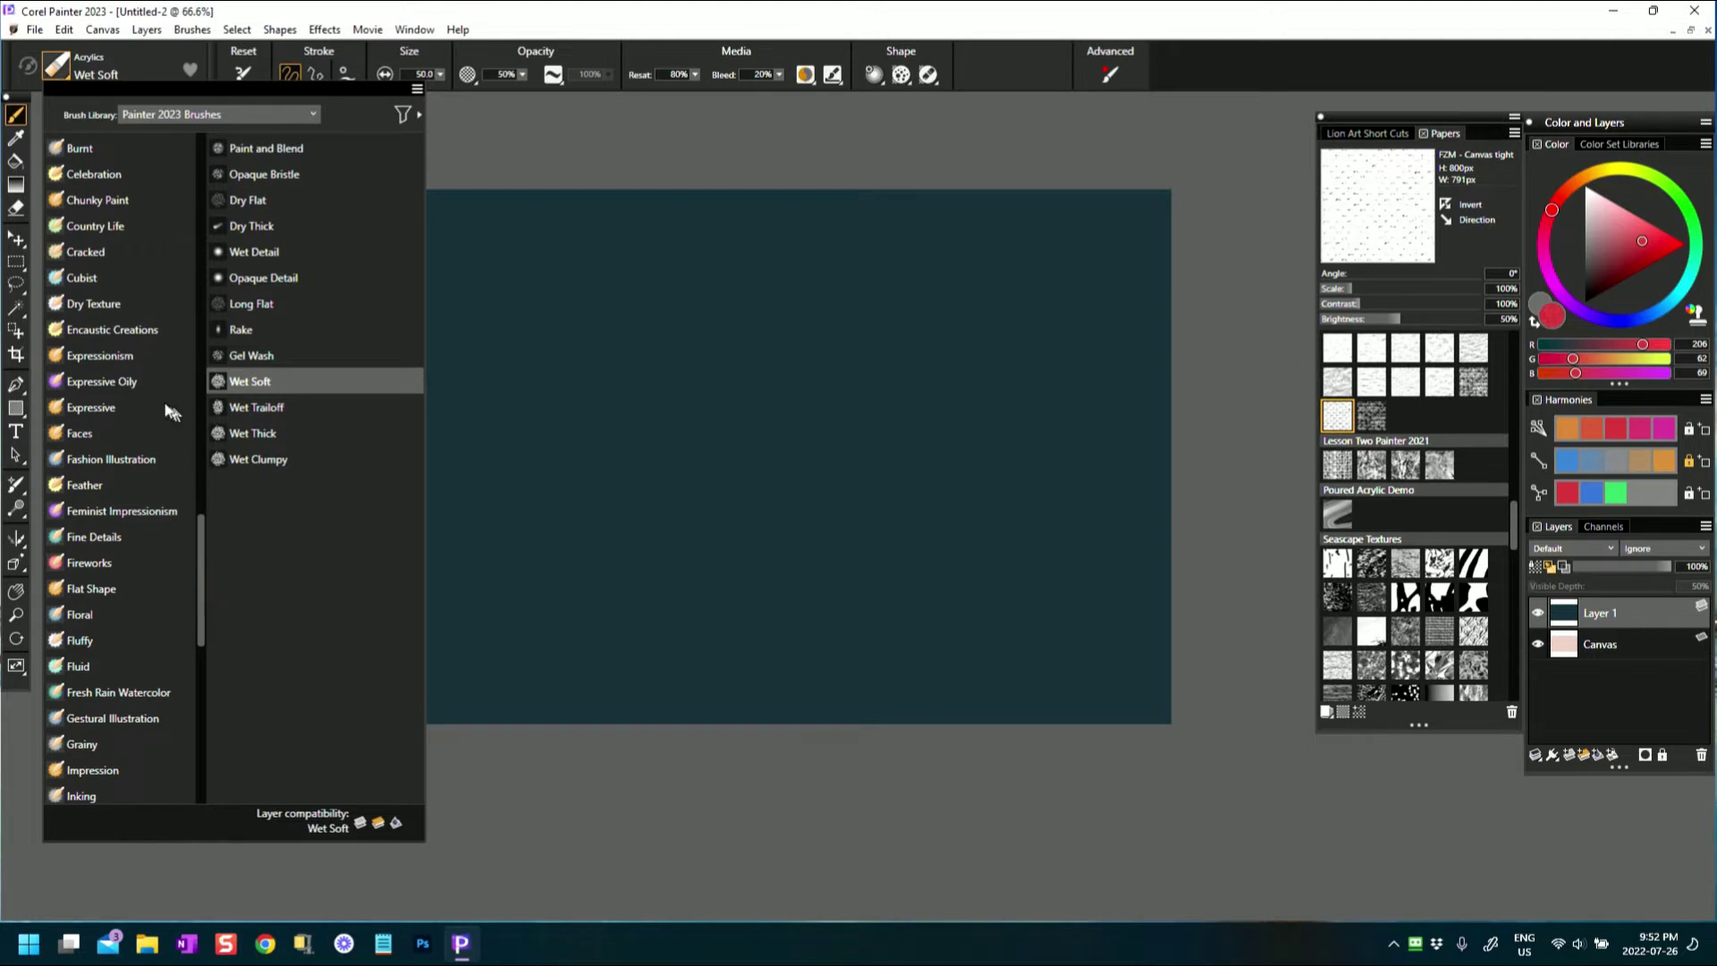
pyautogui.click(104, 384)
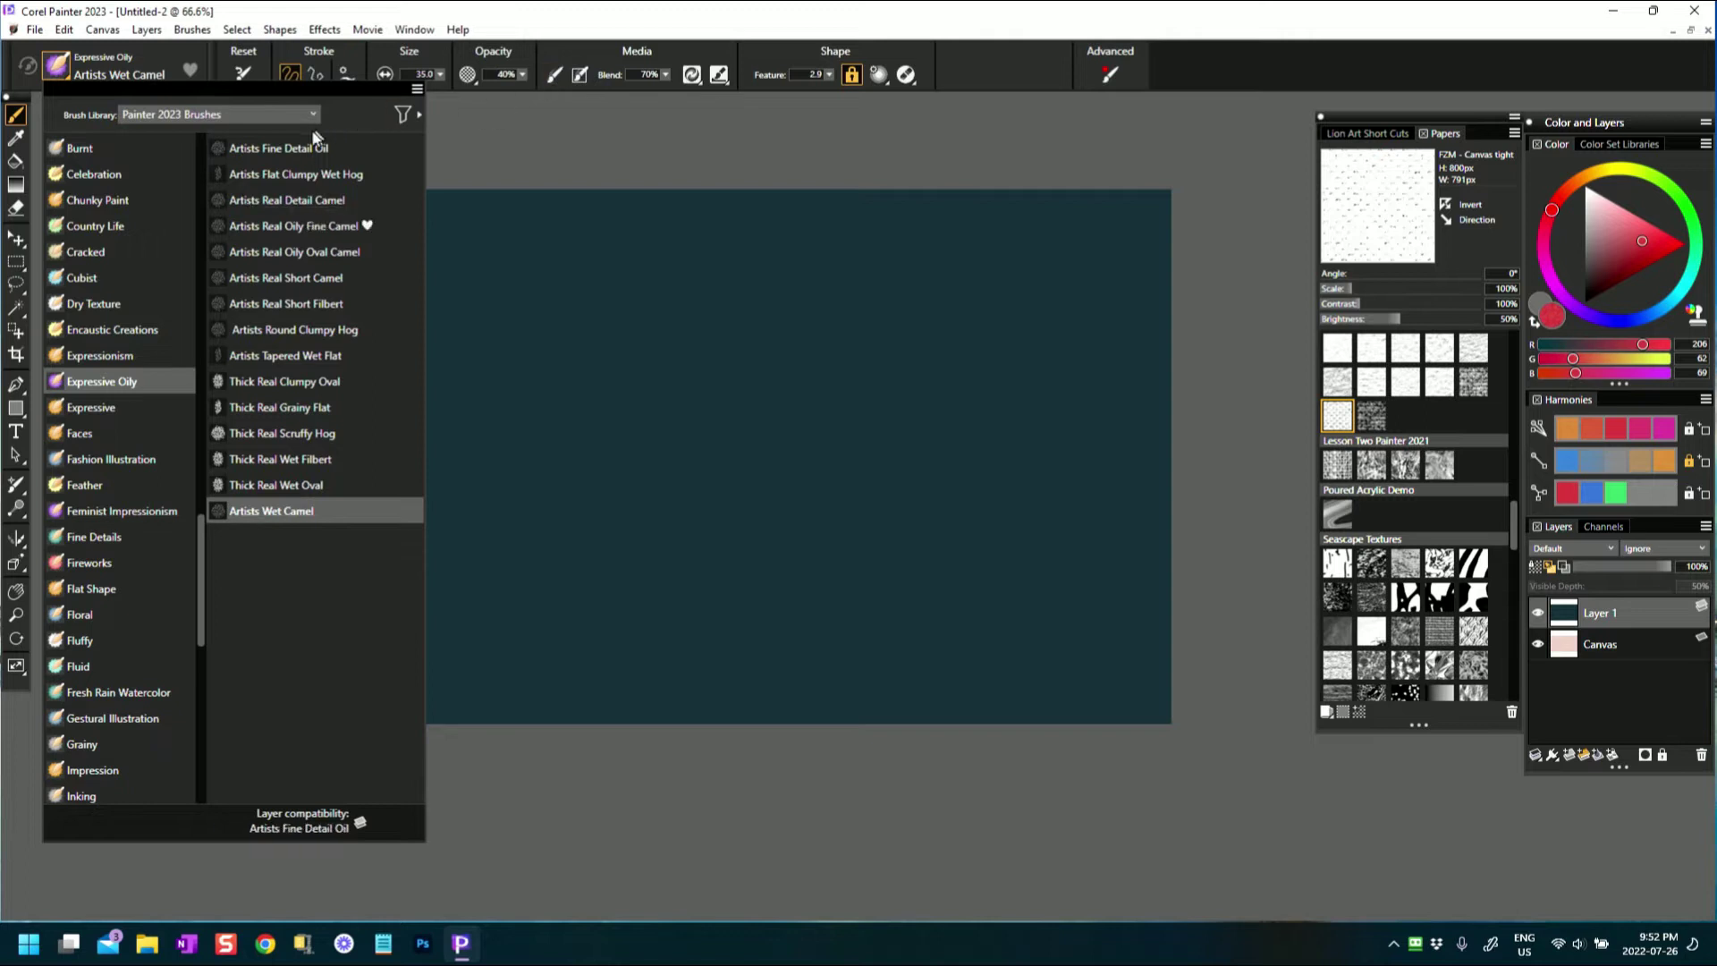
pyautogui.click(278, 148)
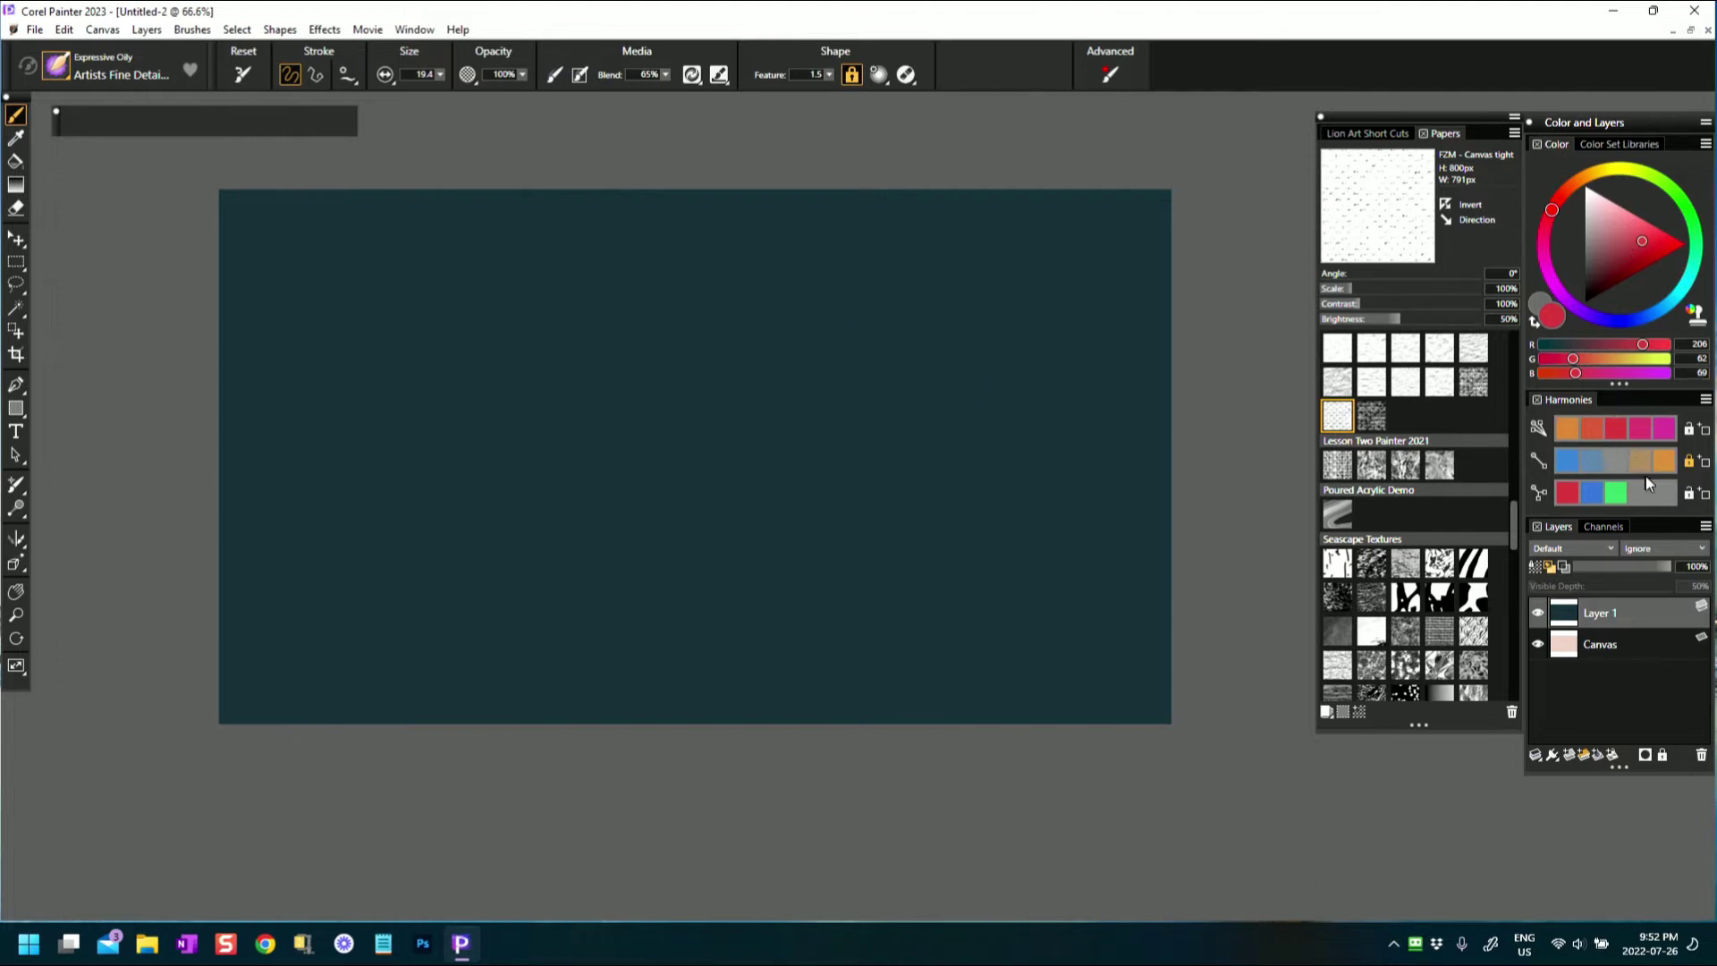
# - Pick a soft red (RGB 202, 82, 88) and paint a small block of horizontal strokes in the canvas's upper-left corner
pyautogui.moveTo(1625, 250); pyautogui.dragTo(1616, 269)
pyautogui.click(1631, 237)
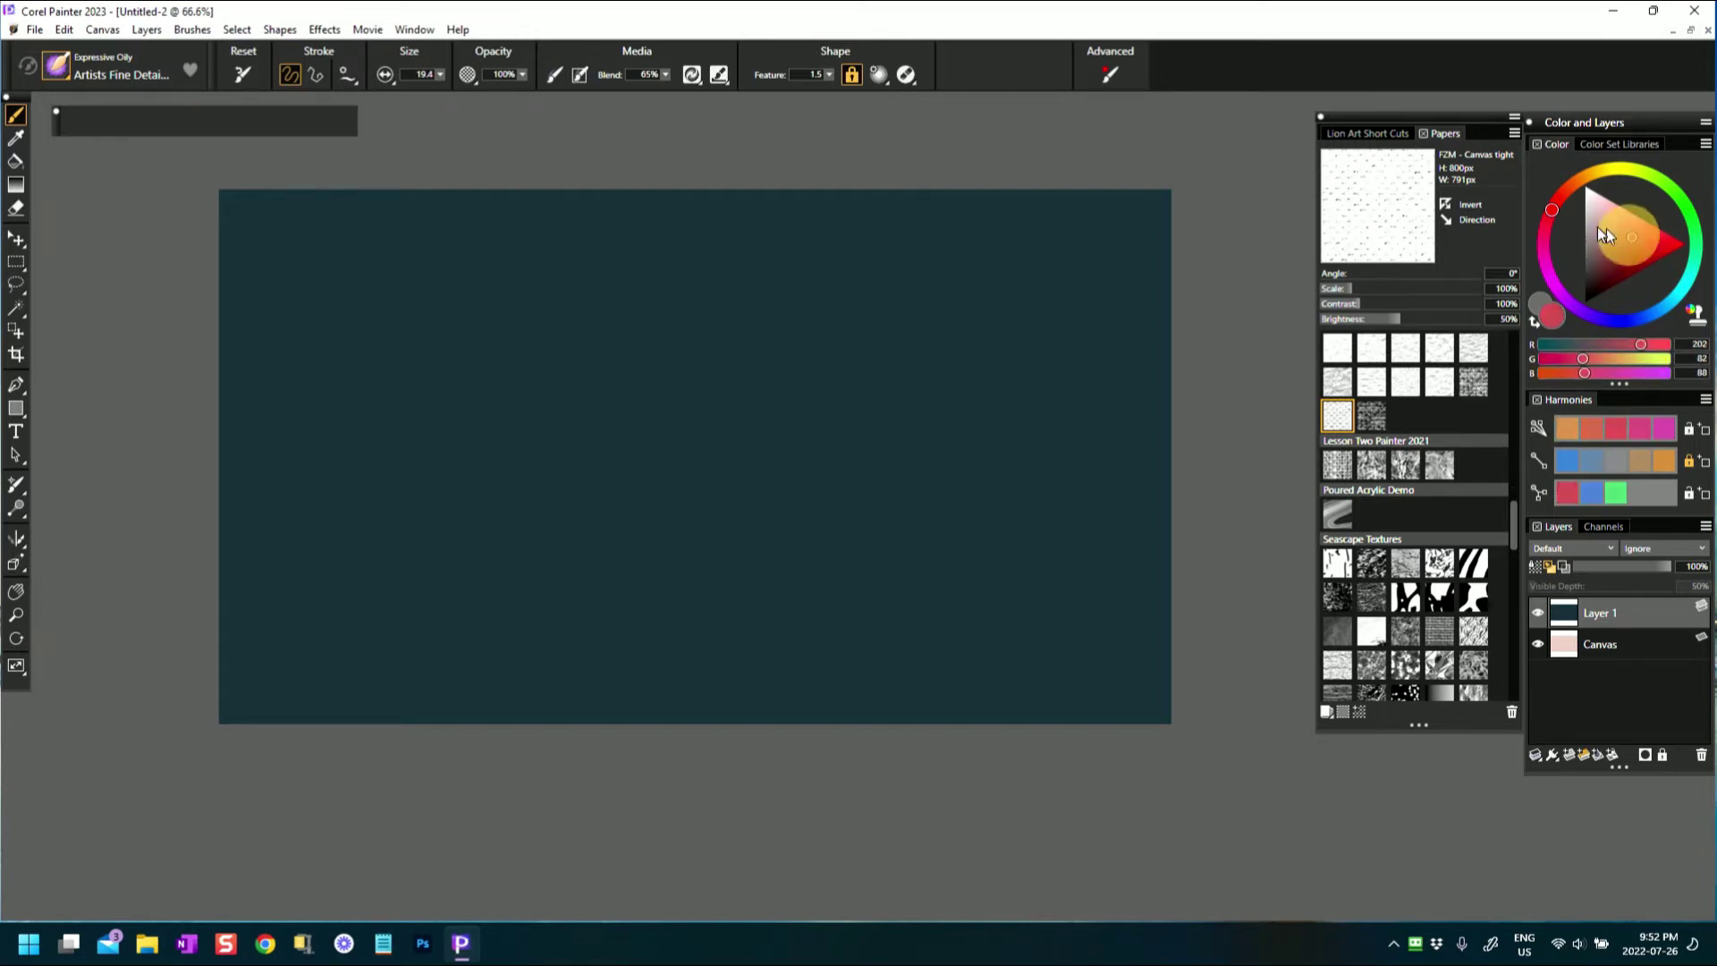
pyautogui.moveTo(278, 236)
pyautogui.mouseDown()
pyautogui.moveTo(346, 245)
pyautogui.moveTo(251, 217)
pyautogui.moveTo(340, 241)
pyautogui.moveTo(254, 222)
pyautogui.moveTo(334, 240)
pyautogui.moveTo(315, 262)
pyautogui.moveTo(278, 238)
pyautogui.moveTo(333, 245)
pyautogui.moveTo(279, 224)
pyautogui.moveTo(366, 238)
pyautogui.moveTo(261, 216)
pyautogui.moveTo(312, 260)
pyautogui.moveTo(259, 215)
pyautogui.moveTo(304, 238)
pyautogui.moveTo(264, 271)
pyautogui.moveTo(353, 286)
pyautogui.moveTo(285, 276)
pyautogui.moveTo(336, 303)
pyautogui.moveTo(280, 298)
pyautogui.moveTo(351, 322)
pyautogui.moveTo(265, 312)
pyautogui.moveTo(347, 341)
pyautogui.moveTo(270, 290)
pyautogui.moveTo(333, 279)
pyautogui.moveTo(253, 227)
pyautogui.moveTo(348, 223)
pyautogui.mouseUp()
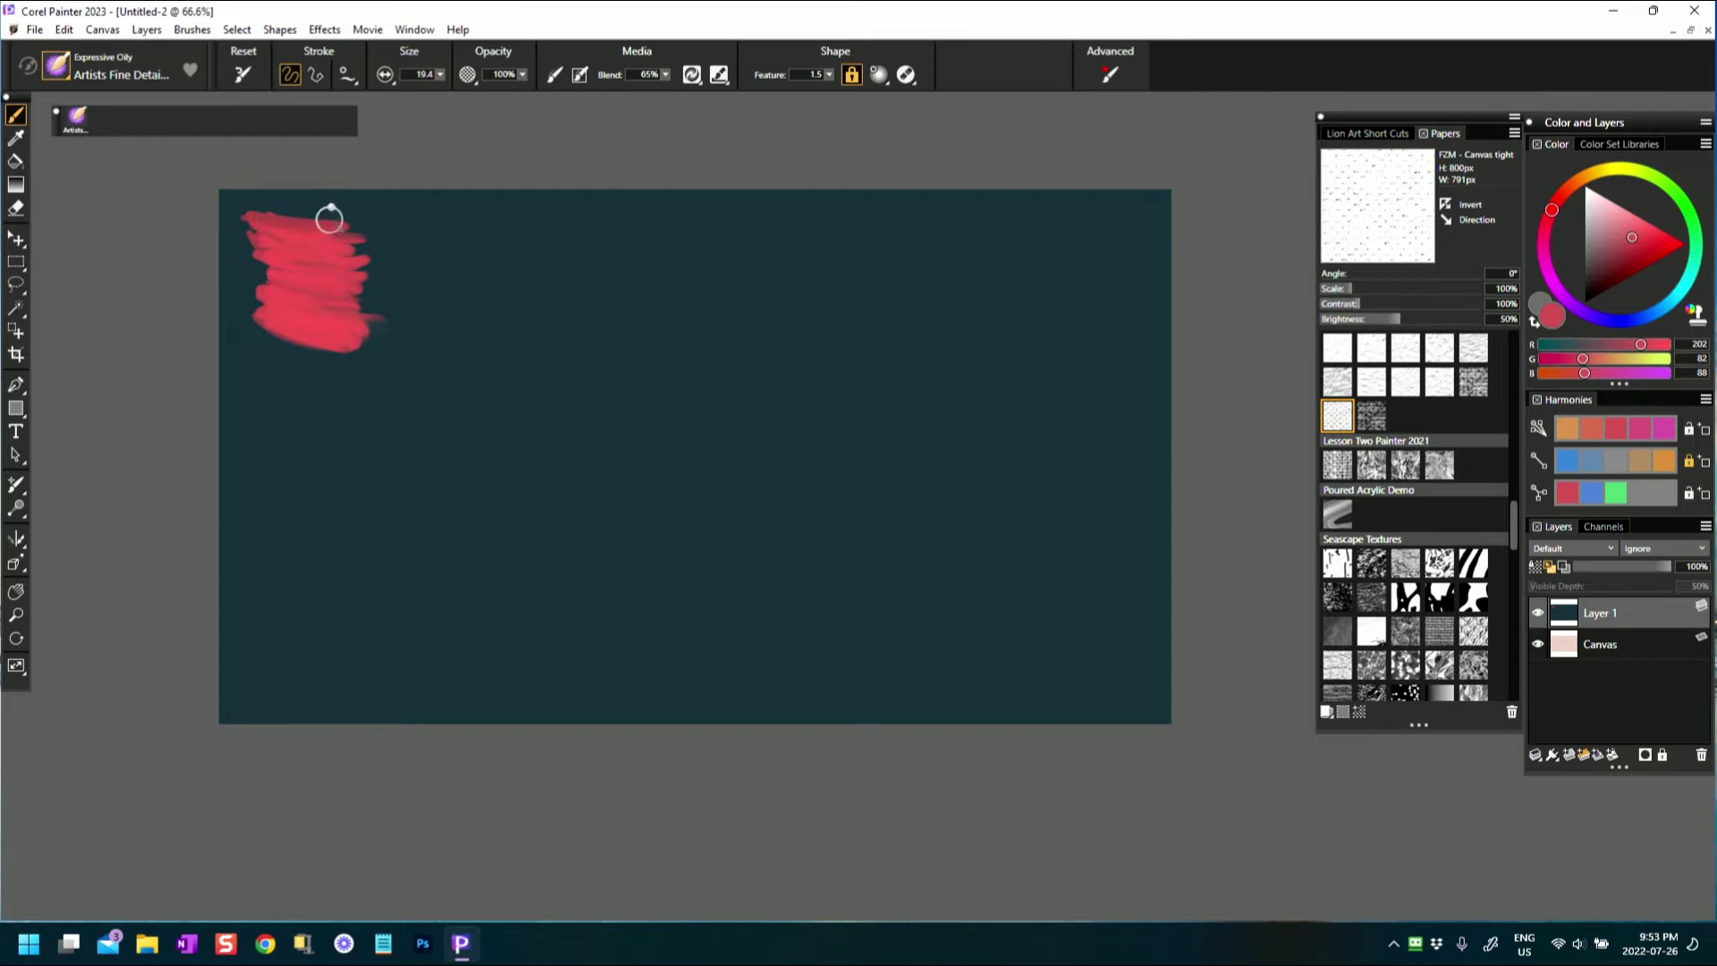
pyautogui.moveTo(307, 280); pyautogui.dragTo(364, 295)
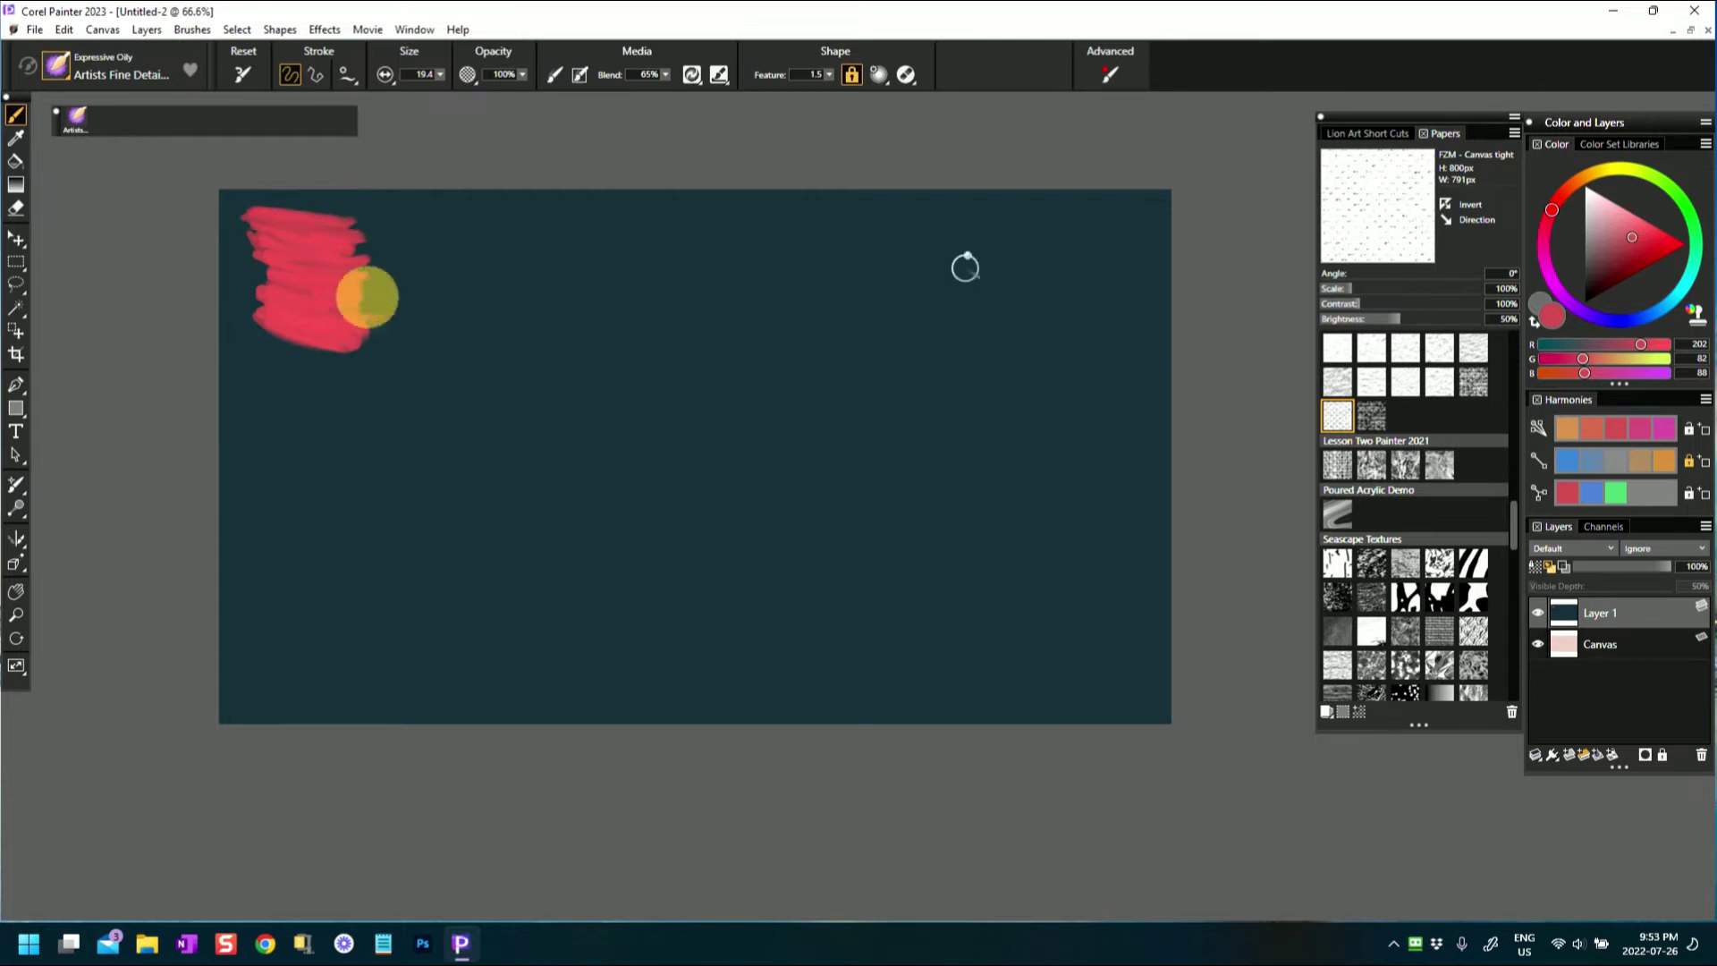
# - Pick a near-white (RGB 215, 209, 210) and blend strokes of it over the red swatch
pyautogui.moveTo(1607, 231); pyautogui.dragTo(1590, 205)
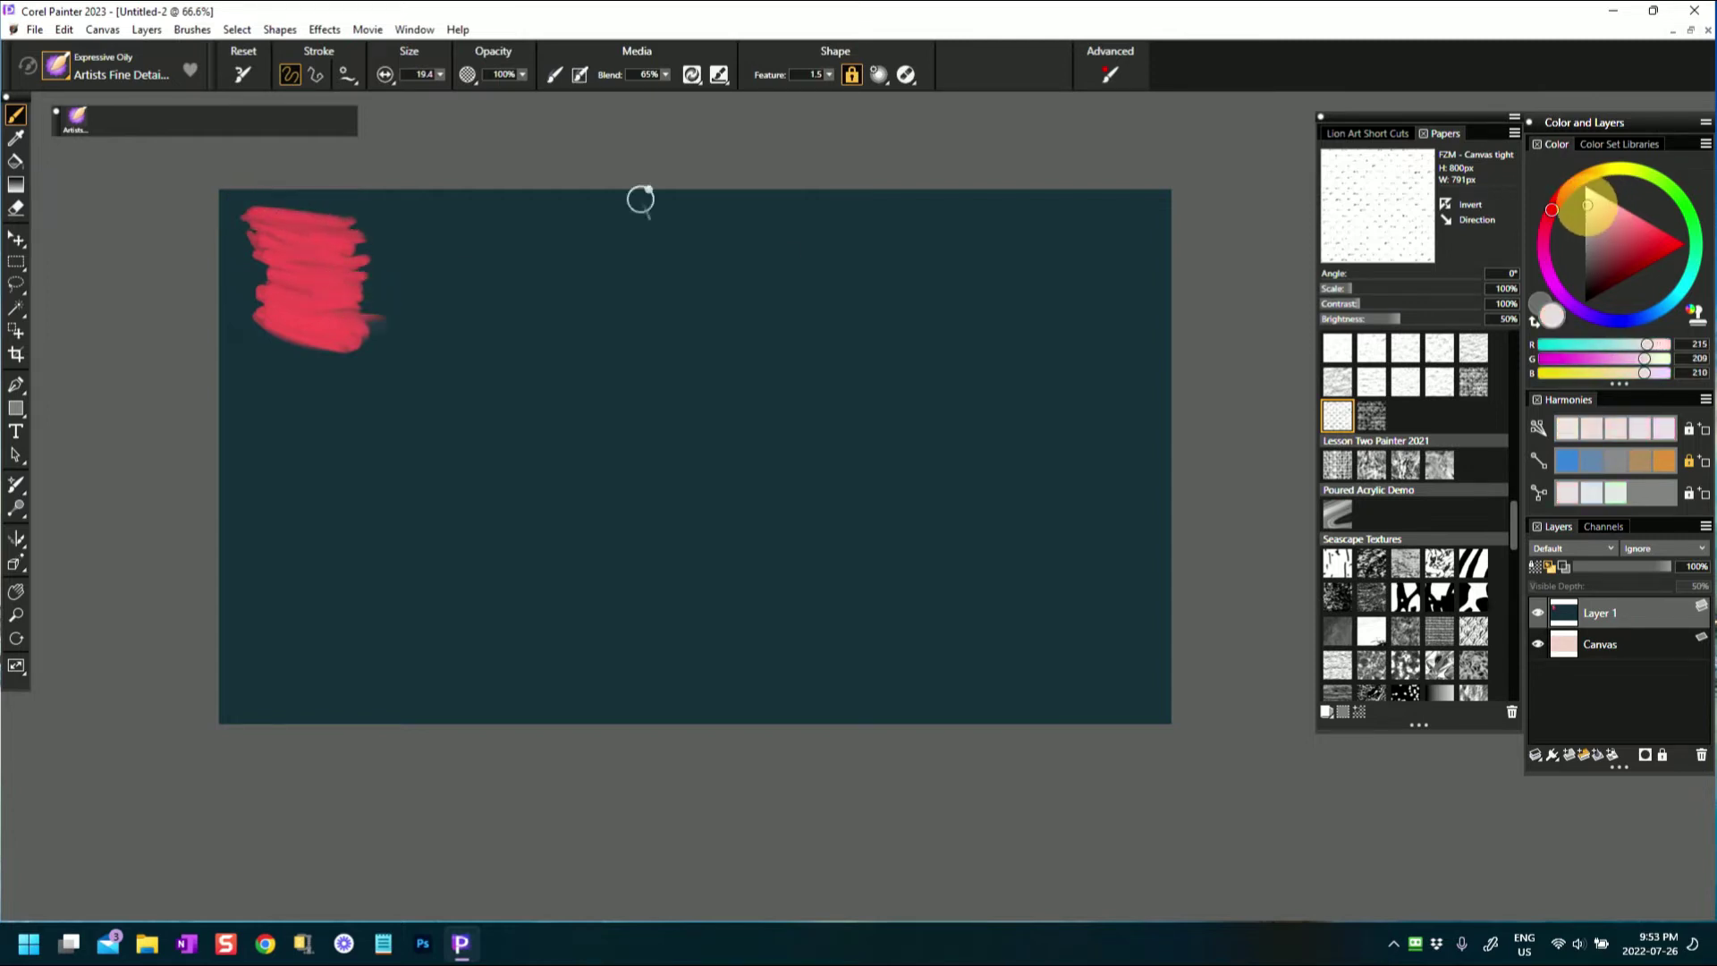
pyautogui.moveTo(260, 258)
pyautogui.mouseDown()
pyautogui.moveTo(354, 268)
pyautogui.moveTo(261, 240)
pyautogui.moveTo(368, 271)
pyautogui.moveTo(293, 249)
pyautogui.moveTo(355, 262)
pyautogui.moveTo(335, 241)
pyautogui.mouseUp()
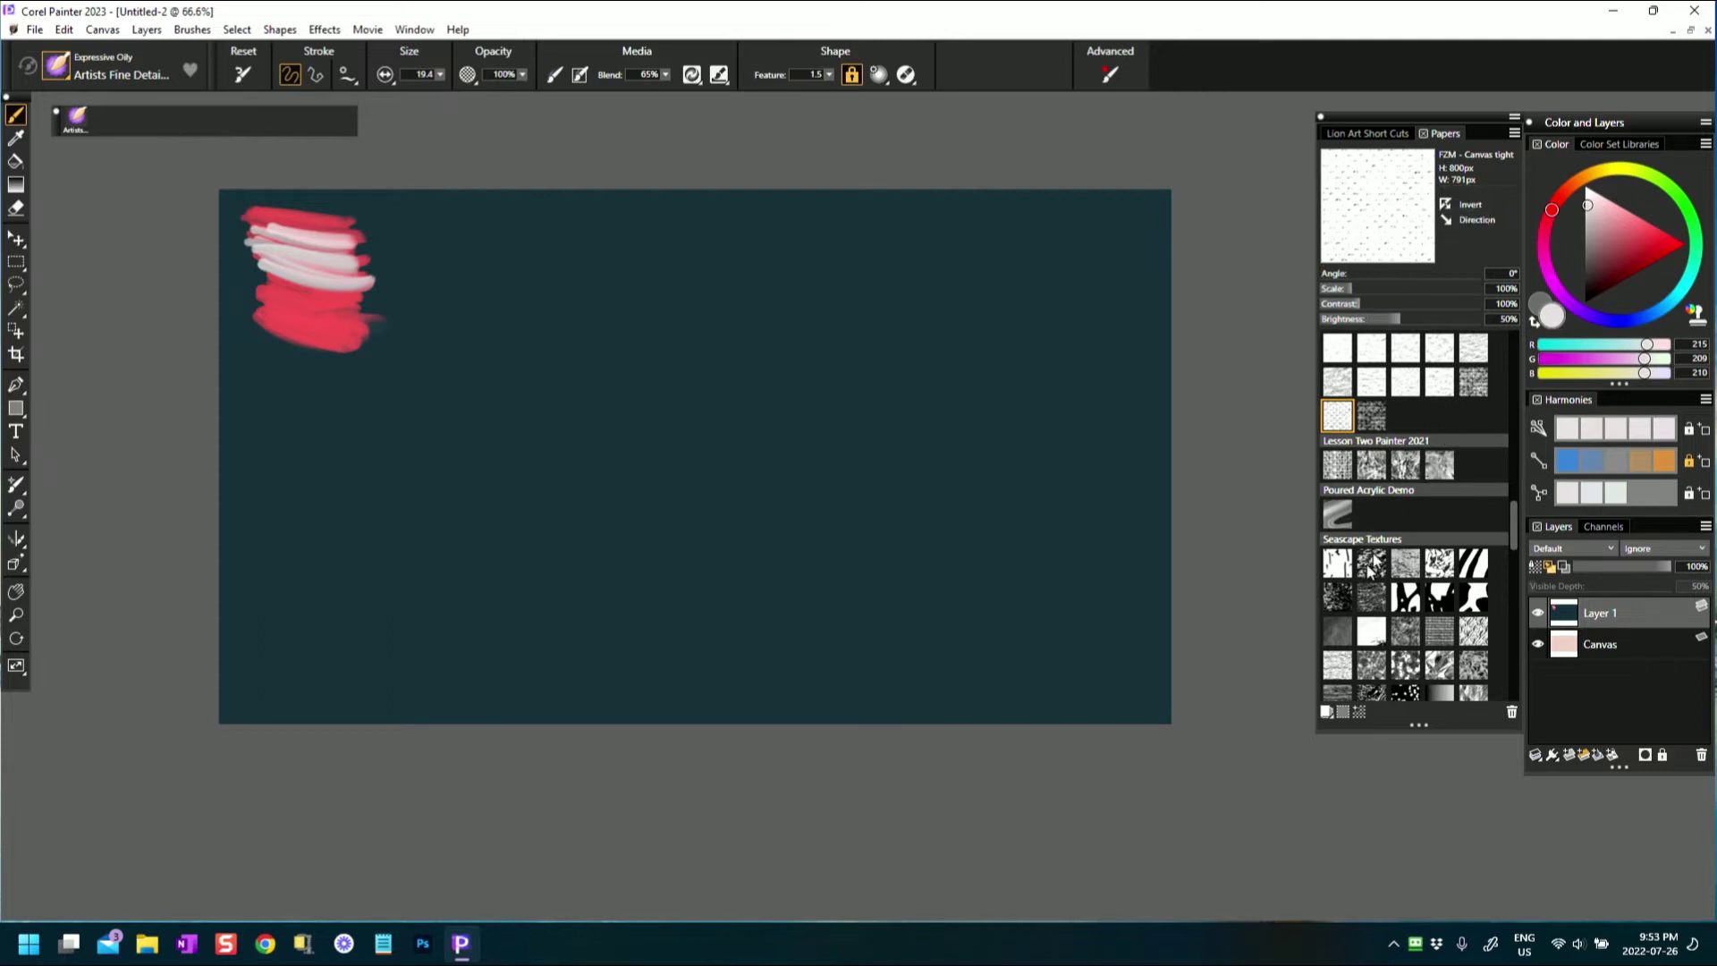
pyautogui.moveTo(256, 279)
pyautogui.mouseDown()
pyautogui.moveTo(355, 304)
pyautogui.moveTo(242, 269)
pyautogui.moveTo(359, 301)
pyautogui.moveTo(271, 271)
pyautogui.moveTo(358, 293)
pyautogui.moveTo(271, 238)
pyautogui.moveTo(376, 344)
pyautogui.moveTo(288, 333)
pyautogui.moveTo(364, 318)
pyautogui.mouseUp()
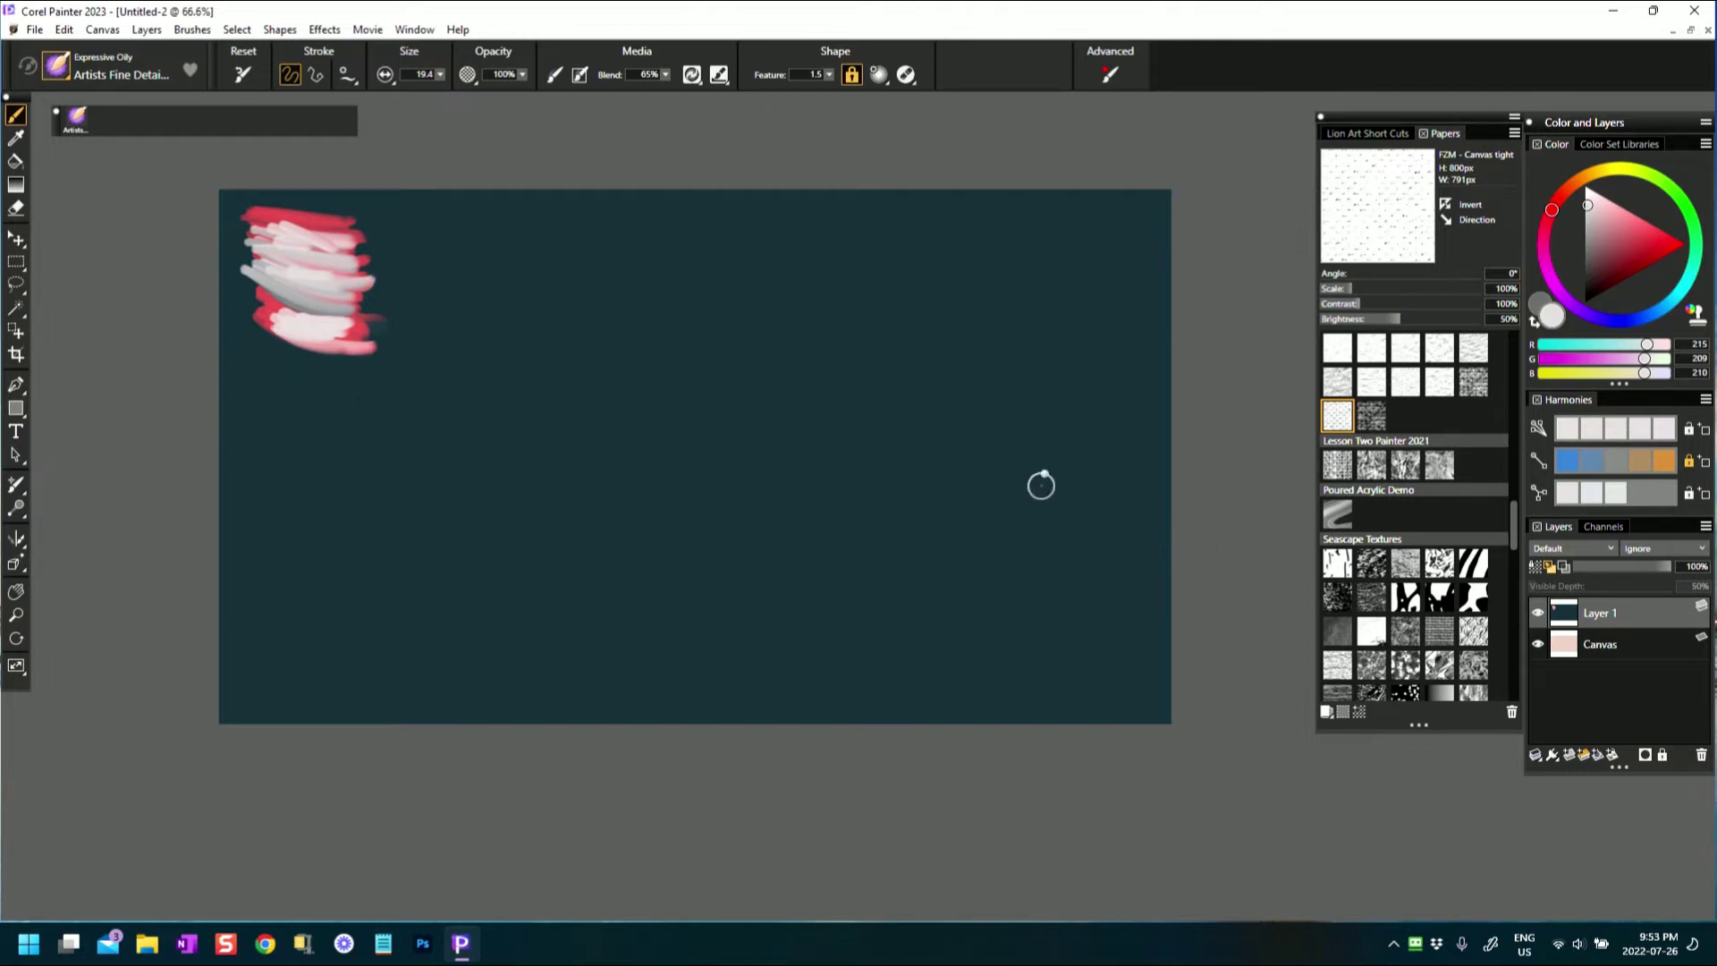
pyautogui.moveTo(329, 309)
pyautogui.mouseDown()
pyautogui.moveTo(367, 300)
pyautogui.moveTo(358, 257)
pyautogui.moveTo(322, 228)
pyautogui.moveTo(368, 235)
pyautogui.mouseUp()
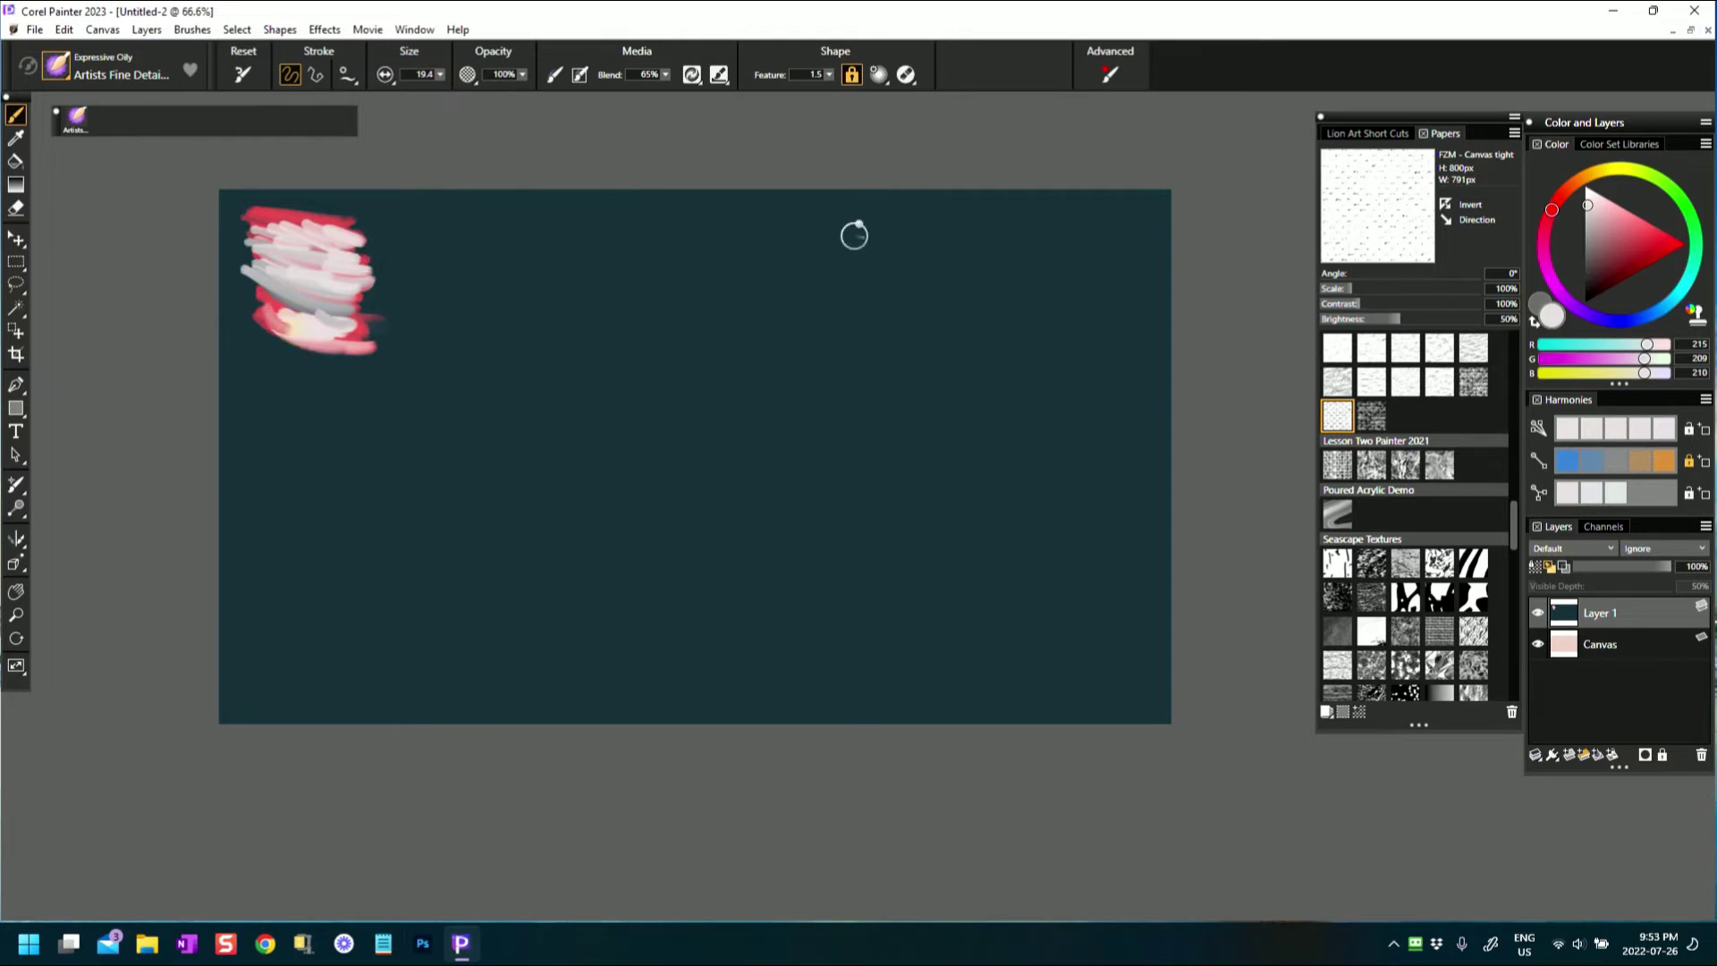
# - Pick a deeper red (RGB 184, 50, 57) and paint over the whitened swatch, adding diagonal strokes beside it
pyautogui.click(1639, 248)
pyautogui.moveTo(260, 246)
pyautogui.mouseDown()
pyautogui.moveTo(290, 265)
pyautogui.moveTo(247, 231)
pyautogui.moveTo(296, 220)
pyautogui.moveTo(273, 216)
pyautogui.moveTo(354, 269)
pyautogui.moveTo(254, 256)
pyautogui.moveTo(338, 303)
pyautogui.moveTo(258, 314)
pyautogui.moveTo(327, 326)
pyautogui.moveTo(384, 311)
pyautogui.moveTo(310, 252)
pyautogui.moveTo(374, 238)
pyautogui.mouseUp()
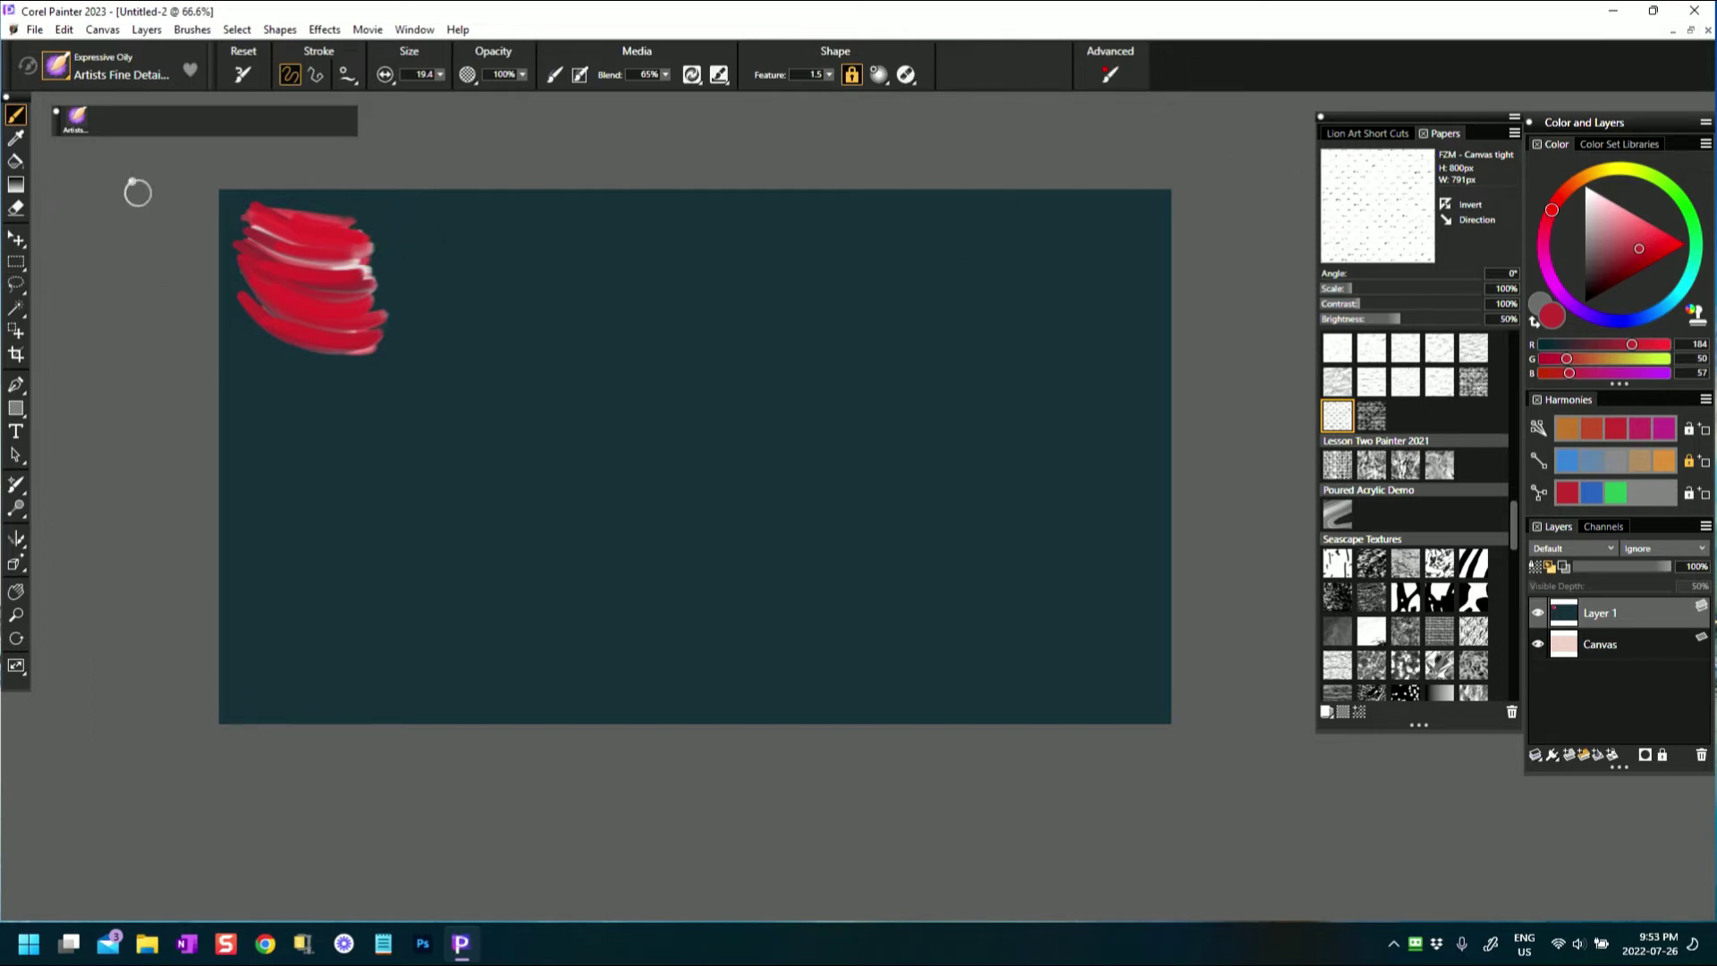
pyautogui.moveTo(357, 281)
pyautogui.mouseDown()
pyautogui.moveTo(334, 269)
pyautogui.moveTo(372, 268)
pyautogui.mouseUp()
pyautogui.moveTo(352, 276)
pyautogui.mouseDown()
pyautogui.moveTo(352, 253)
pyautogui.moveTo(336, 313)
pyautogui.moveTo(379, 287)
pyautogui.moveTo(402, 299)
pyautogui.moveTo(372, 337)
pyautogui.moveTo(411, 277)
pyautogui.moveTo(295, 330)
pyautogui.moveTo(380, 234)
pyautogui.moveTo(268, 306)
pyautogui.mouseUp()
# - Paint a broad diagonal blue swatch (RGB 45, 148, 185) beside the red one with the Artists Flat Clumpy Wet Hog brush
pyautogui.click(68, 59)
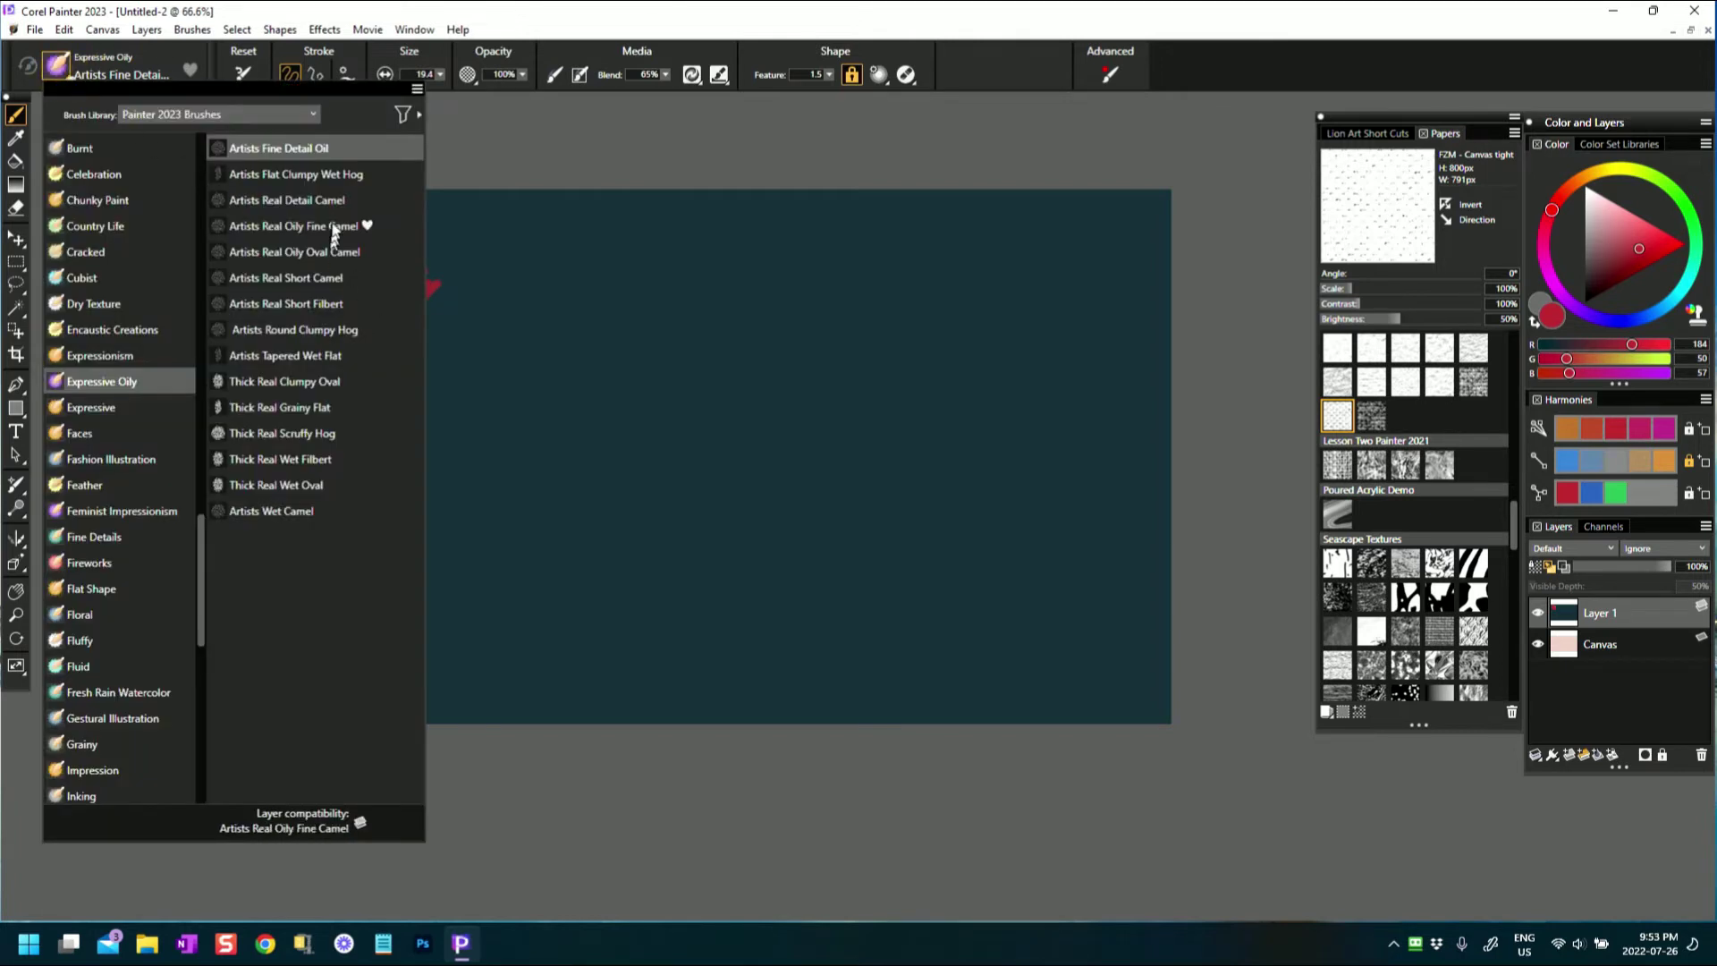
pyautogui.click(302, 175)
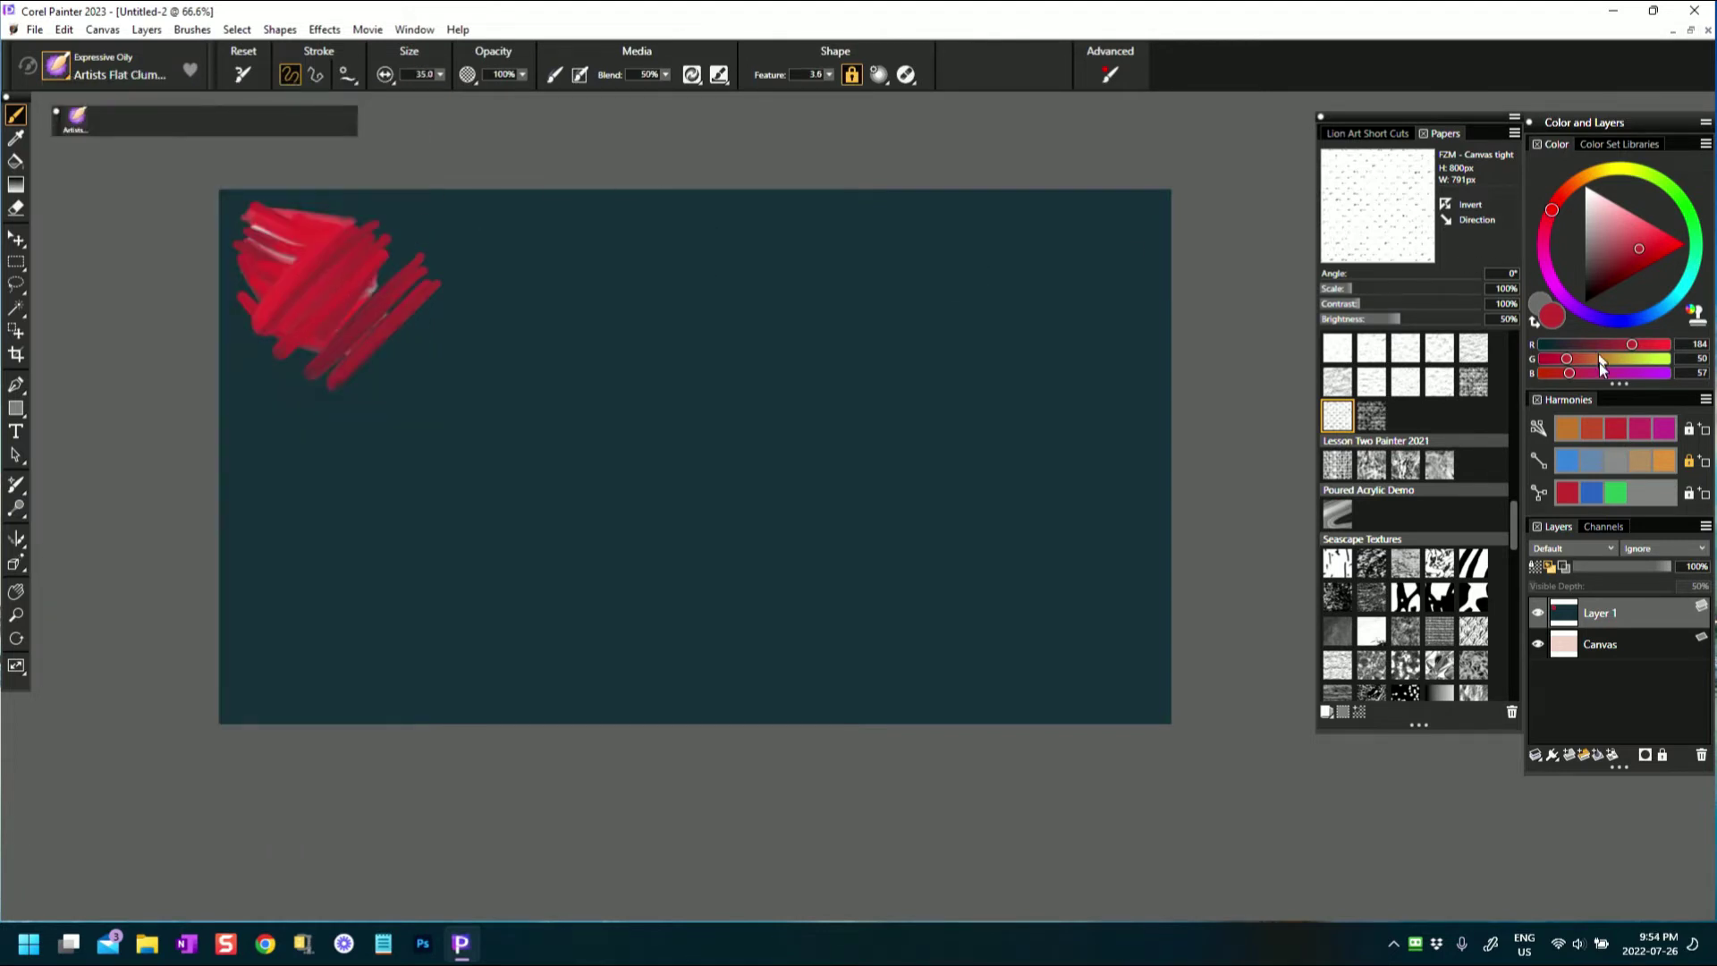
pyautogui.click(1658, 304)
pyautogui.moveTo(1650, 285); pyautogui.dragTo(1646, 273)
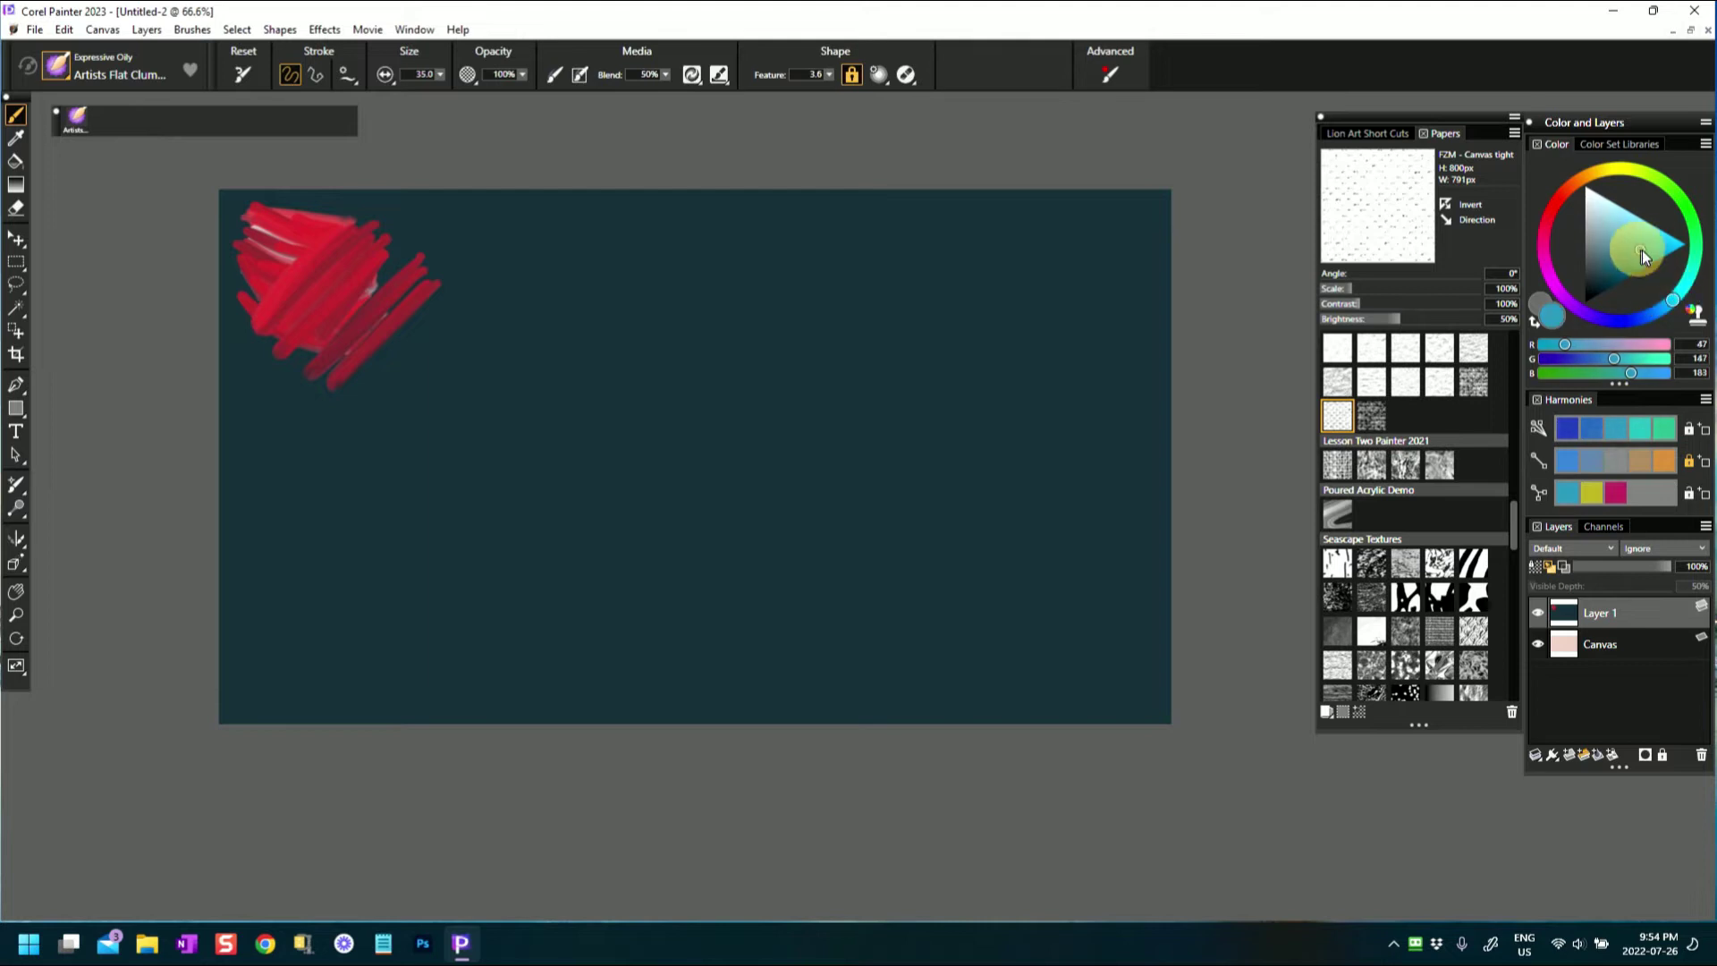
pyautogui.moveTo(465, 306)
pyautogui.mouseDown()
pyautogui.moveTo(552, 235)
pyautogui.moveTo(507, 287)
pyautogui.moveTo(595, 252)
pyautogui.moveTo(494, 341)
pyautogui.moveTo(602, 238)
pyautogui.moveTo(447, 322)
pyautogui.moveTo(561, 235)
pyautogui.moveTo(459, 314)
pyautogui.moveTo(502, 345)
pyautogui.moveTo(494, 361)
pyautogui.moveTo(499, 255)
pyautogui.moveTo(536, 222)
pyautogui.moveTo(483, 253)
pyautogui.moveTo(510, 253)
pyautogui.moveTo(498, 364)
pyautogui.moveTo(593, 295)
pyautogui.moveTo(539, 323)
pyautogui.moveTo(528, 283)
pyautogui.moveTo(421, 372)
pyautogui.moveTo(387, 353)
pyautogui.mouseUp()
pyautogui.click(240, 73)
pyautogui.click(484, 269)
pyautogui.moveTo(483, 269)
pyautogui.mouseDown()
pyautogui.moveTo(348, 384)
pyautogui.moveTo(480, 248)
pyautogui.moveTo(331, 365)
pyautogui.moveTo(516, 225)
pyautogui.moveTo(369, 360)
pyautogui.moveTo(455, 320)
pyautogui.mouseUp()
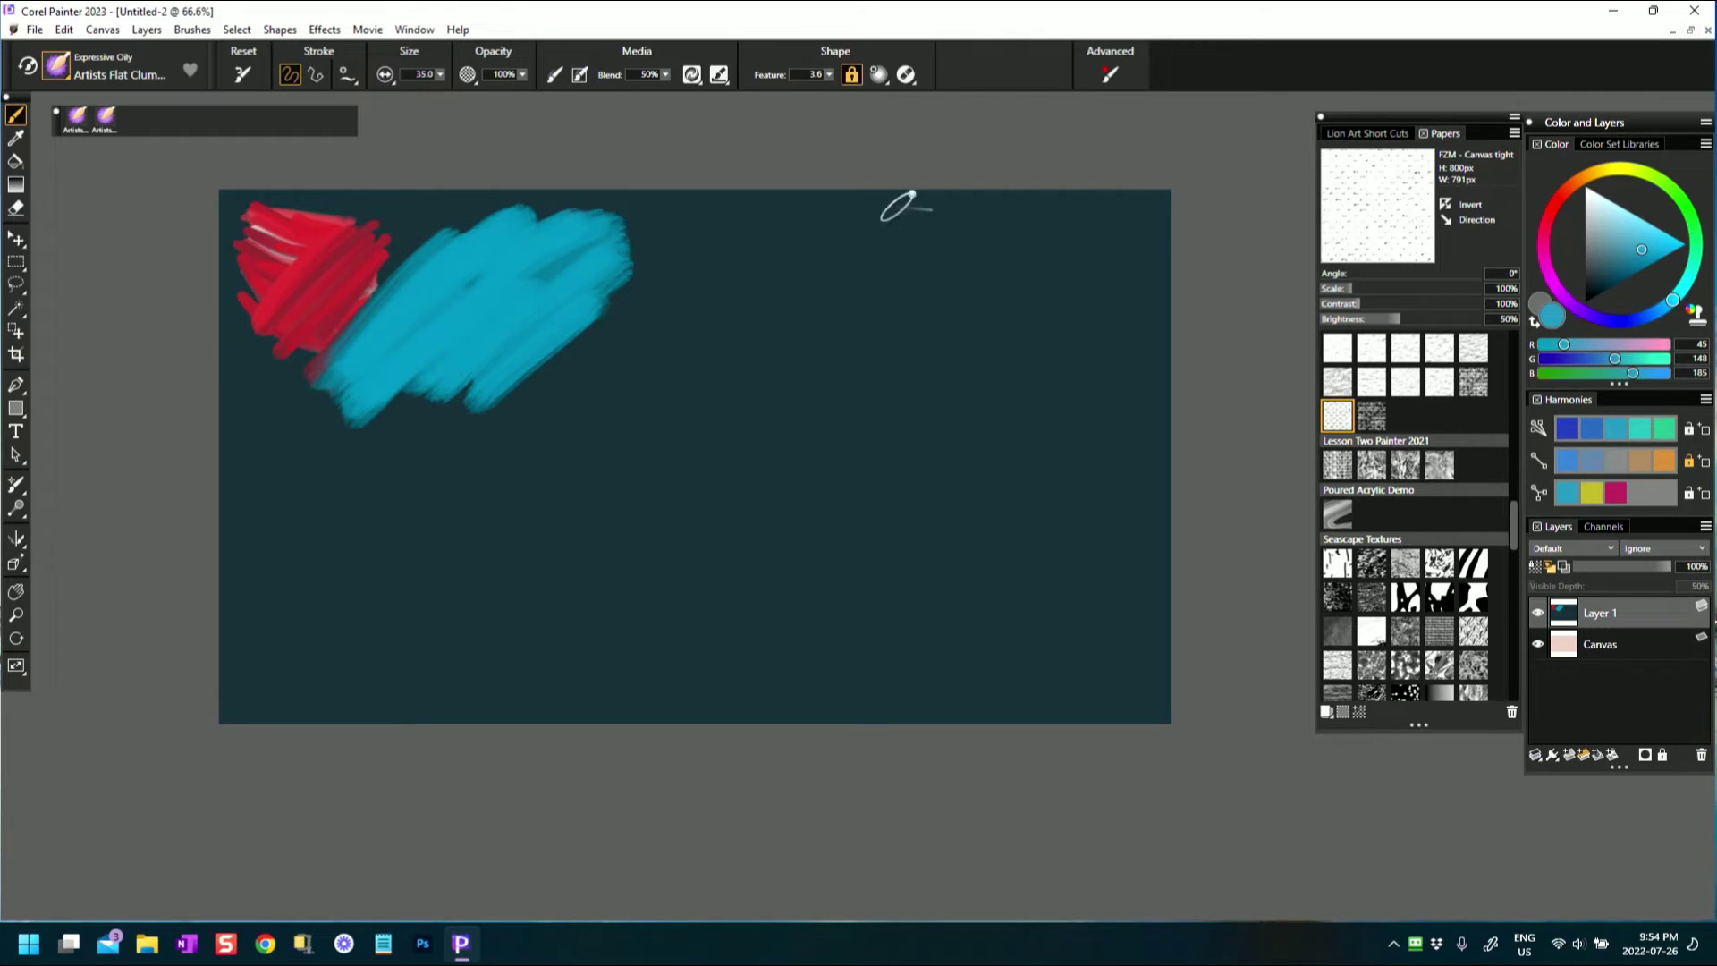
# - Pick a pale blue (RGB 193, 224, 235) and paint diagonal strokes over the blue swatch
pyautogui.click(1600, 204)
pyautogui.moveTo(465, 255)
pyautogui.mouseDown()
pyautogui.moveTo(510, 239)
pyautogui.moveTo(398, 318)
pyautogui.mouseUp()
pyautogui.moveTo(523, 225); pyautogui.dragTo(372, 341)
pyautogui.moveTo(617, 231)
pyautogui.mouseDown()
pyautogui.moveTo(418, 367)
pyautogui.moveTo(598, 223)
pyautogui.moveTo(440, 335)
pyautogui.moveTo(589, 230)
pyautogui.moveTo(465, 310)
pyautogui.moveTo(565, 232)
pyautogui.moveTo(414, 321)
pyautogui.moveTo(589, 245)
pyautogui.moveTo(458, 370)
pyautogui.moveTo(592, 288)
pyautogui.mouseUp()
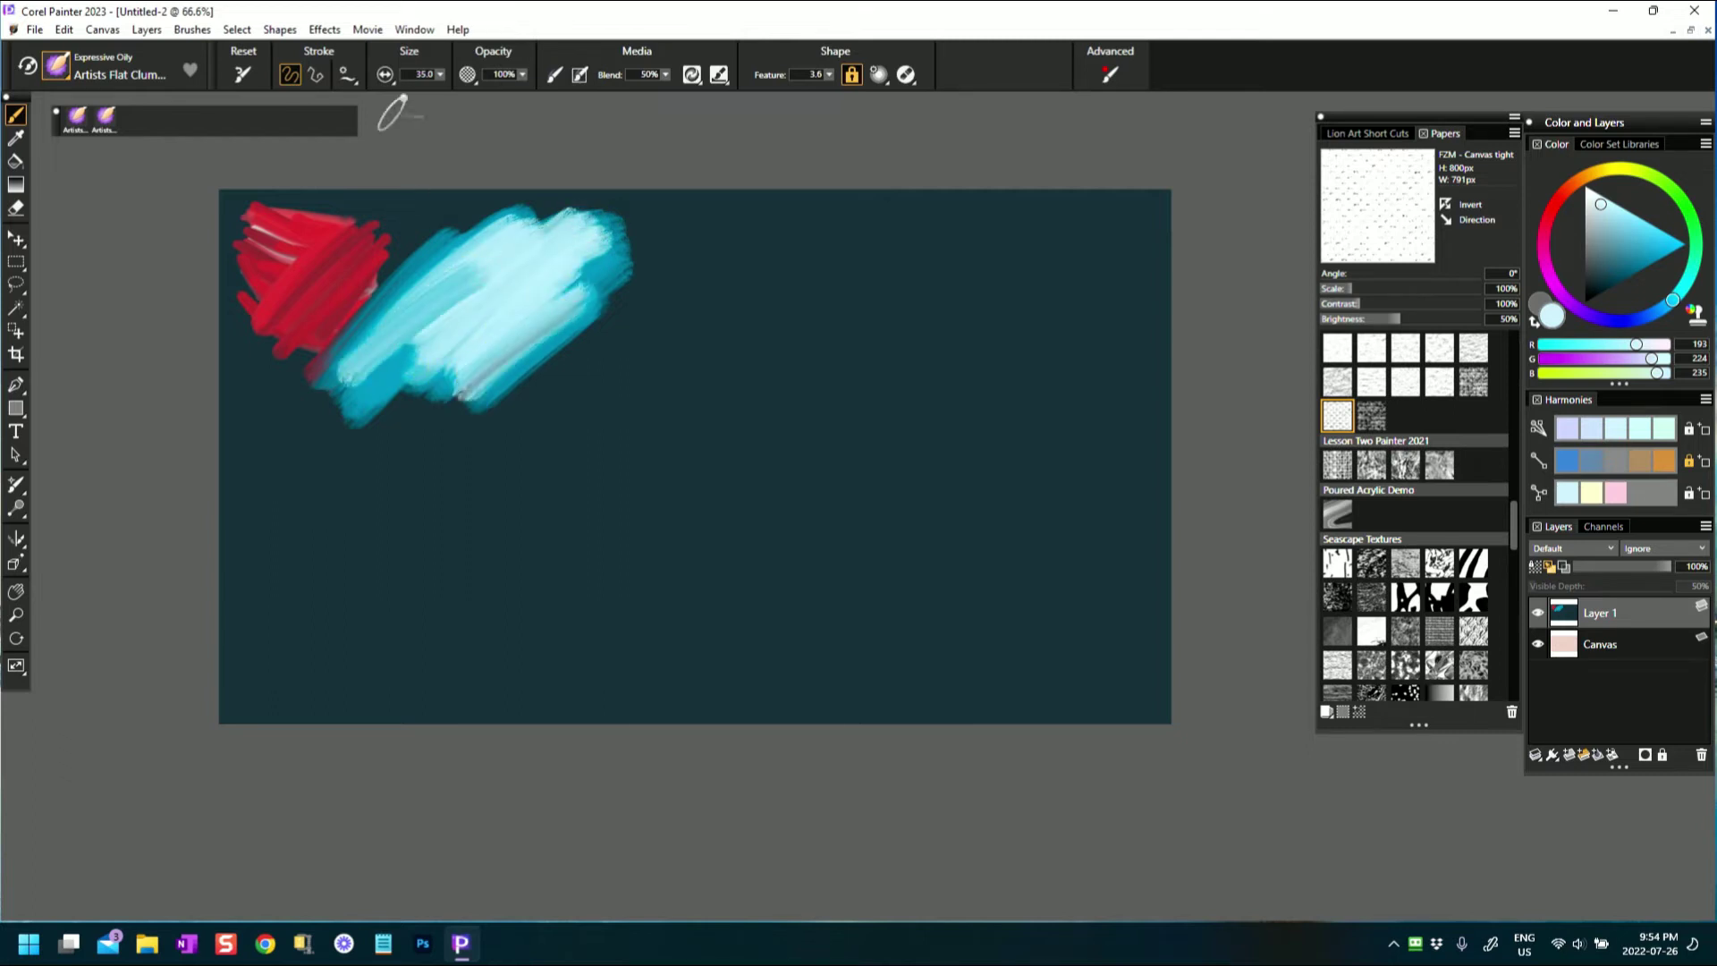
# - Set the brush size to 17.5 and Feature to 2.5, and paint thin pale blue strokes over and below the blue swatch
pyautogui.moveTo(440, 75); pyautogui.dragTo(420, 98)
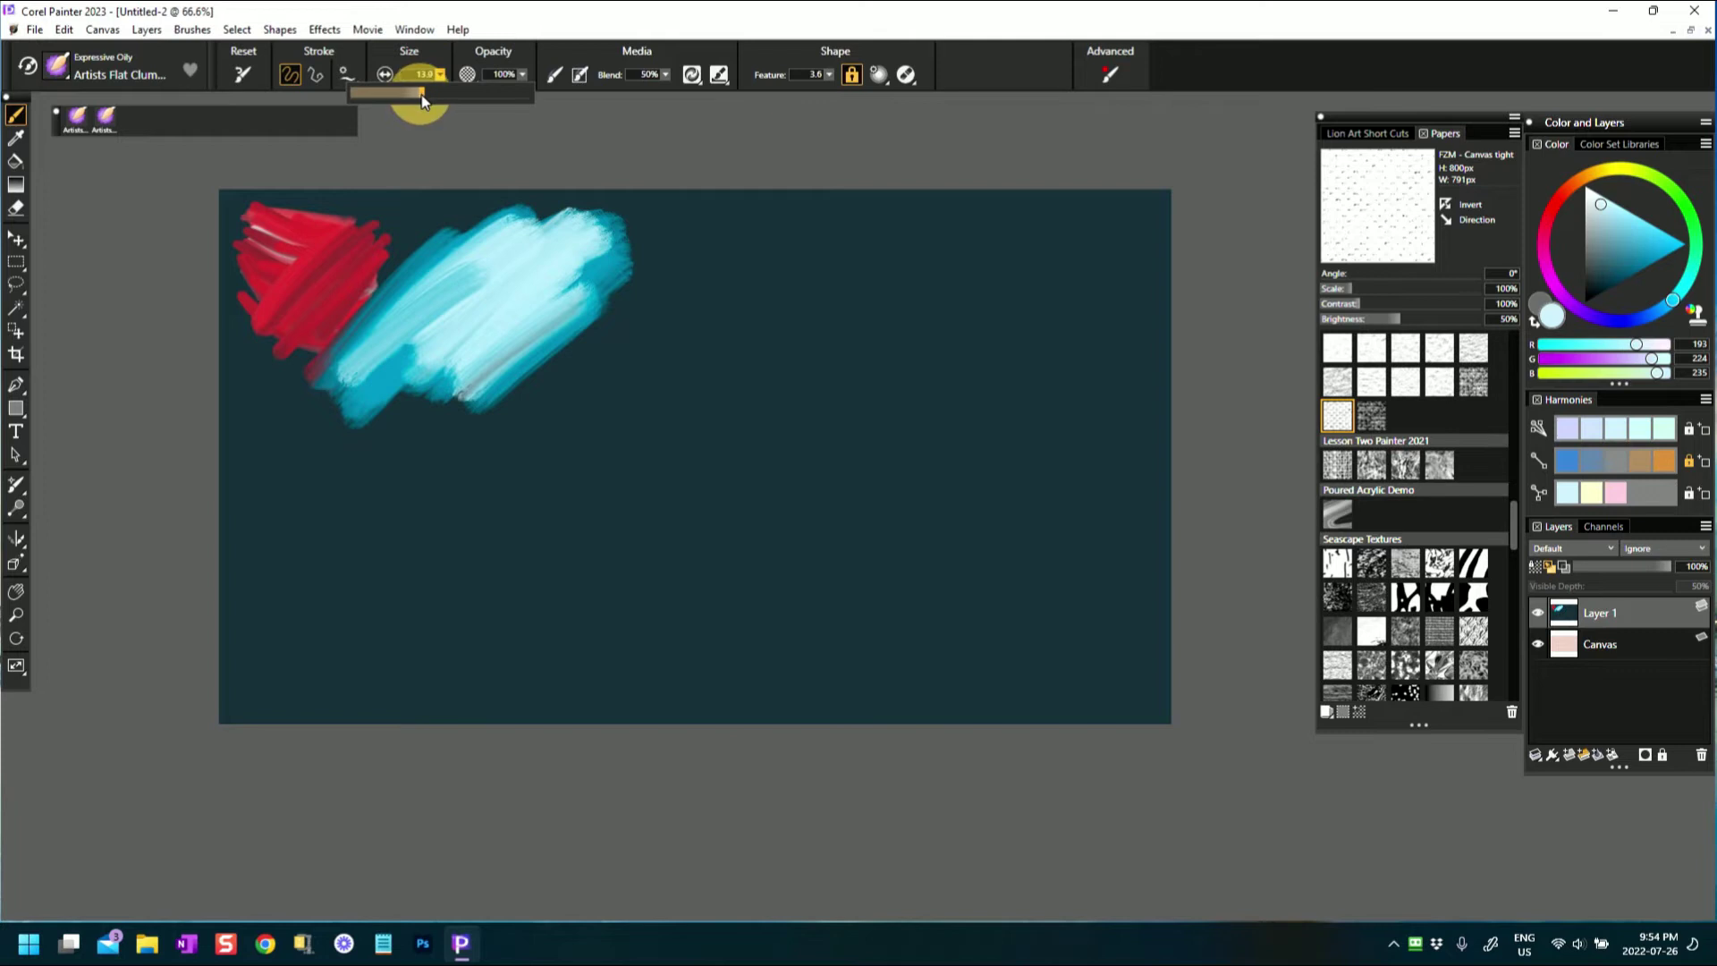
pyautogui.moveTo(447, 367)
pyautogui.mouseDown()
pyautogui.moveTo(546, 306)
pyautogui.moveTo(532, 317)
pyautogui.moveTo(547, 345)
pyautogui.moveTo(456, 429)
pyautogui.moveTo(594, 333)
pyautogui.moveTo(414, 445)
pyautogui.moveTo(513, 370)
pyautogui.moveTo(400, 440)
pyautogui.moveTo(500, 358)
pyautogui.moveTo(358, 437)
pyautogui.moveTo(487, 344)
pyautogui.mouseUp()
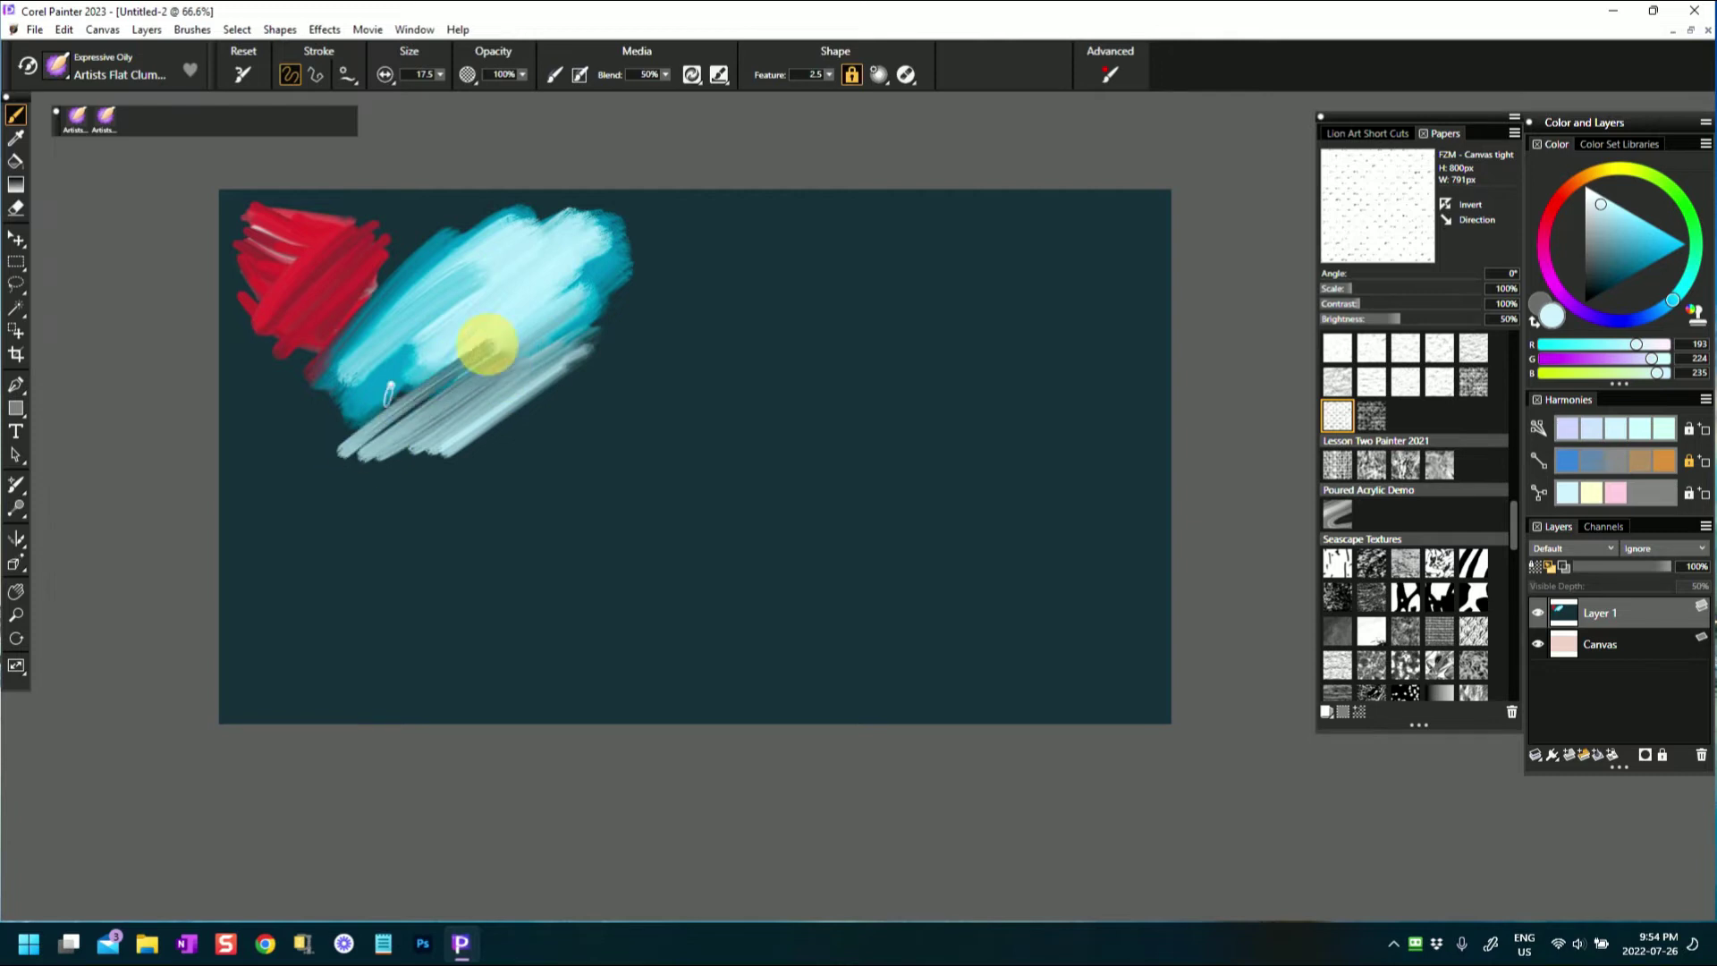
pyautogui.moveTo(515, 262)
pyautogui.mouseDown()
pyautogui.moveTo(380, 362)
pyautogui.moveTo(369, 325)
pyautogui.moveTo(456, 240)
pyautogui.moveTo(347, 358)
pyautogui.mouseUp()
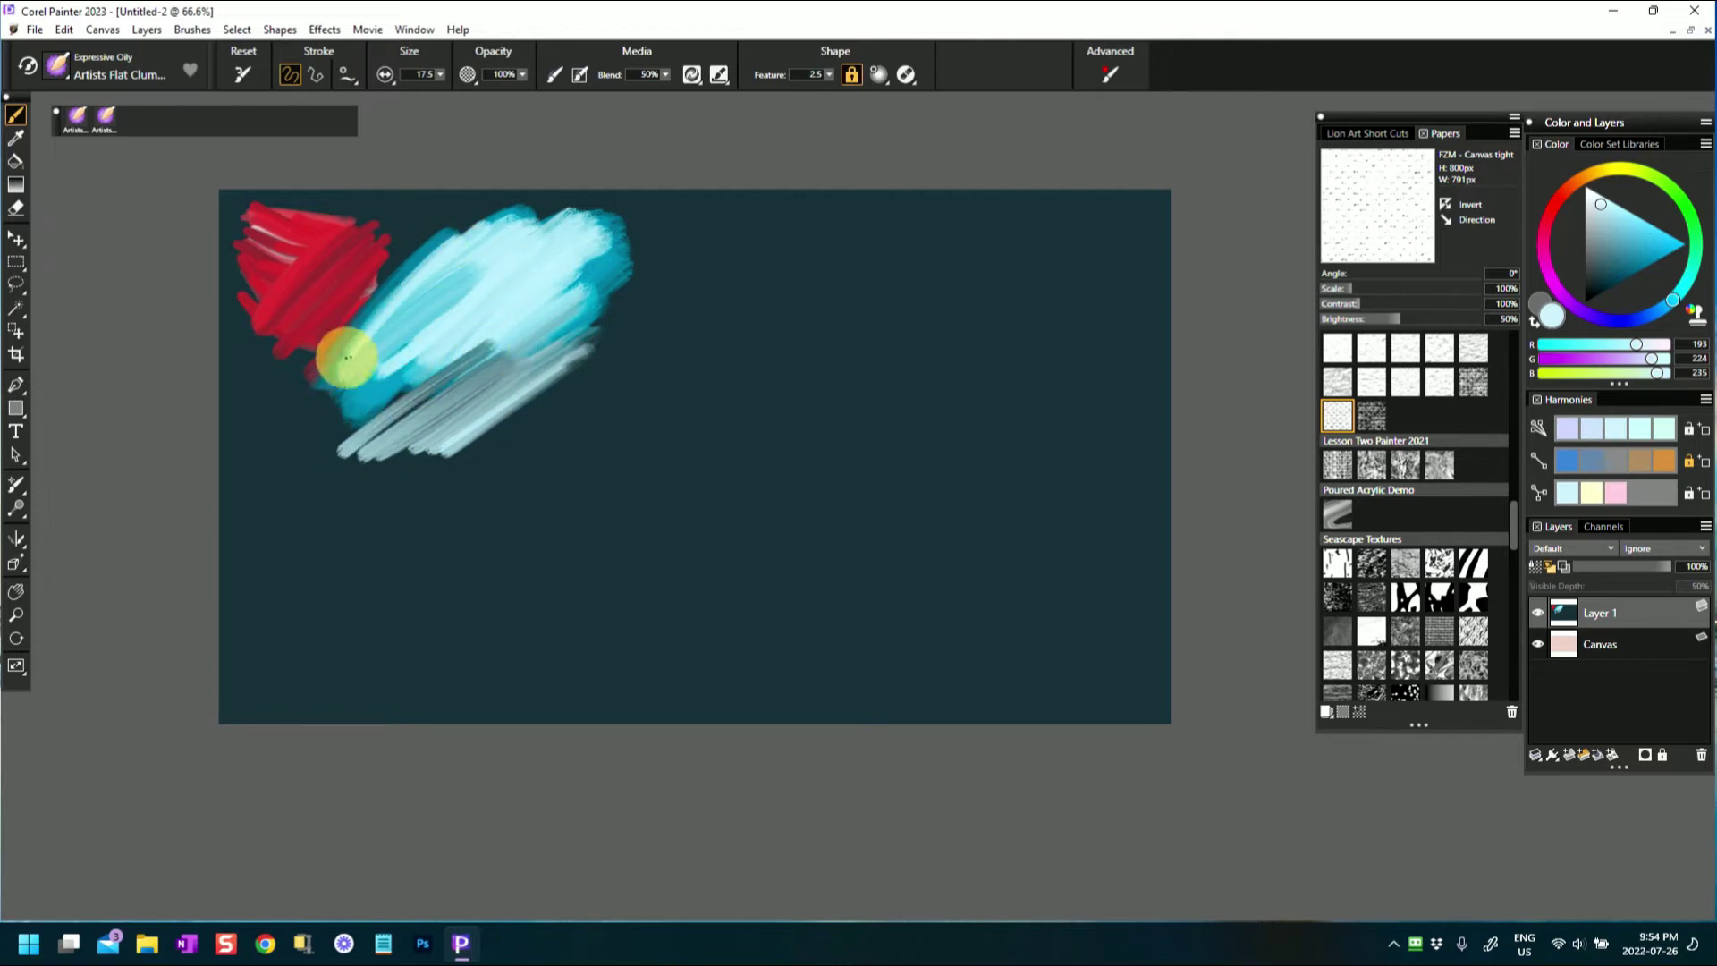
pyautogui.moveTo(608, 277)
pyautogui.mouseDown()
pyautogui.moveTo(475, 362)
pyautogui.moveTo(509, 387)
pyautogui.moveTo(412, 402)
pyautogui.mouseUp()
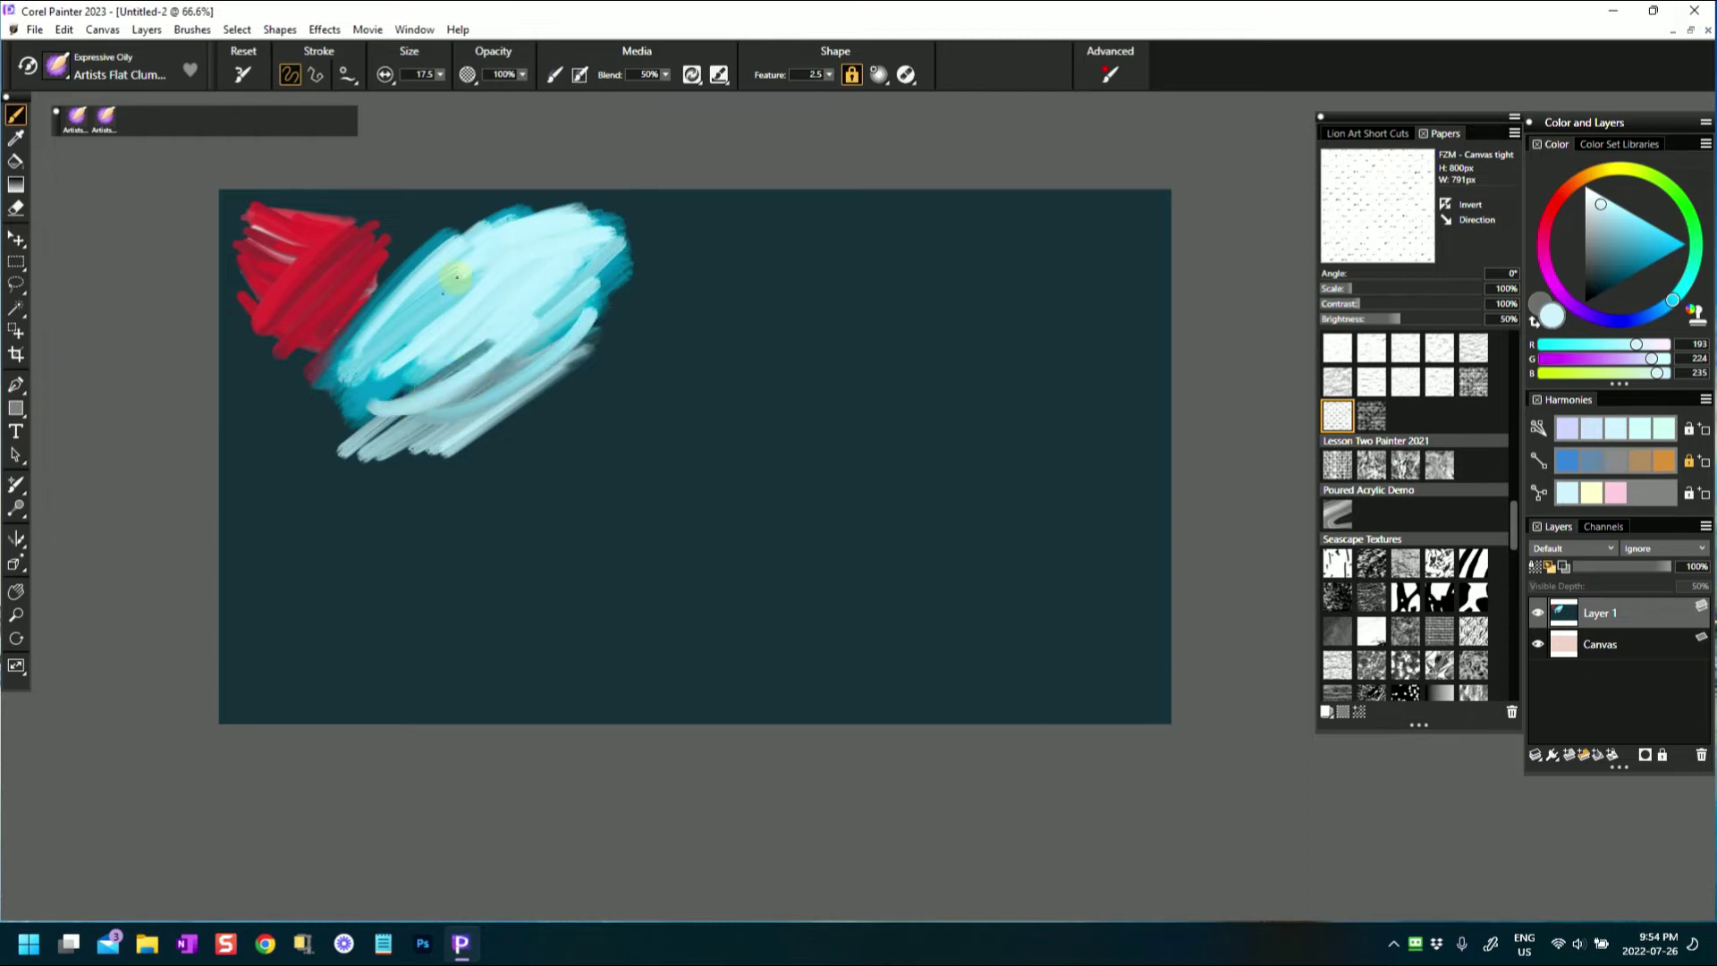
pyautogui.moveTo(456, 278)
pyautogui.mouseDown()
pyautogui.moveTo(400, 346)
pyautogui.moveTo(481, 310)
pyautogui.mouseUp()
pyautogui.moveTo(365, 437); pyautogui.dragTo(523, 366)
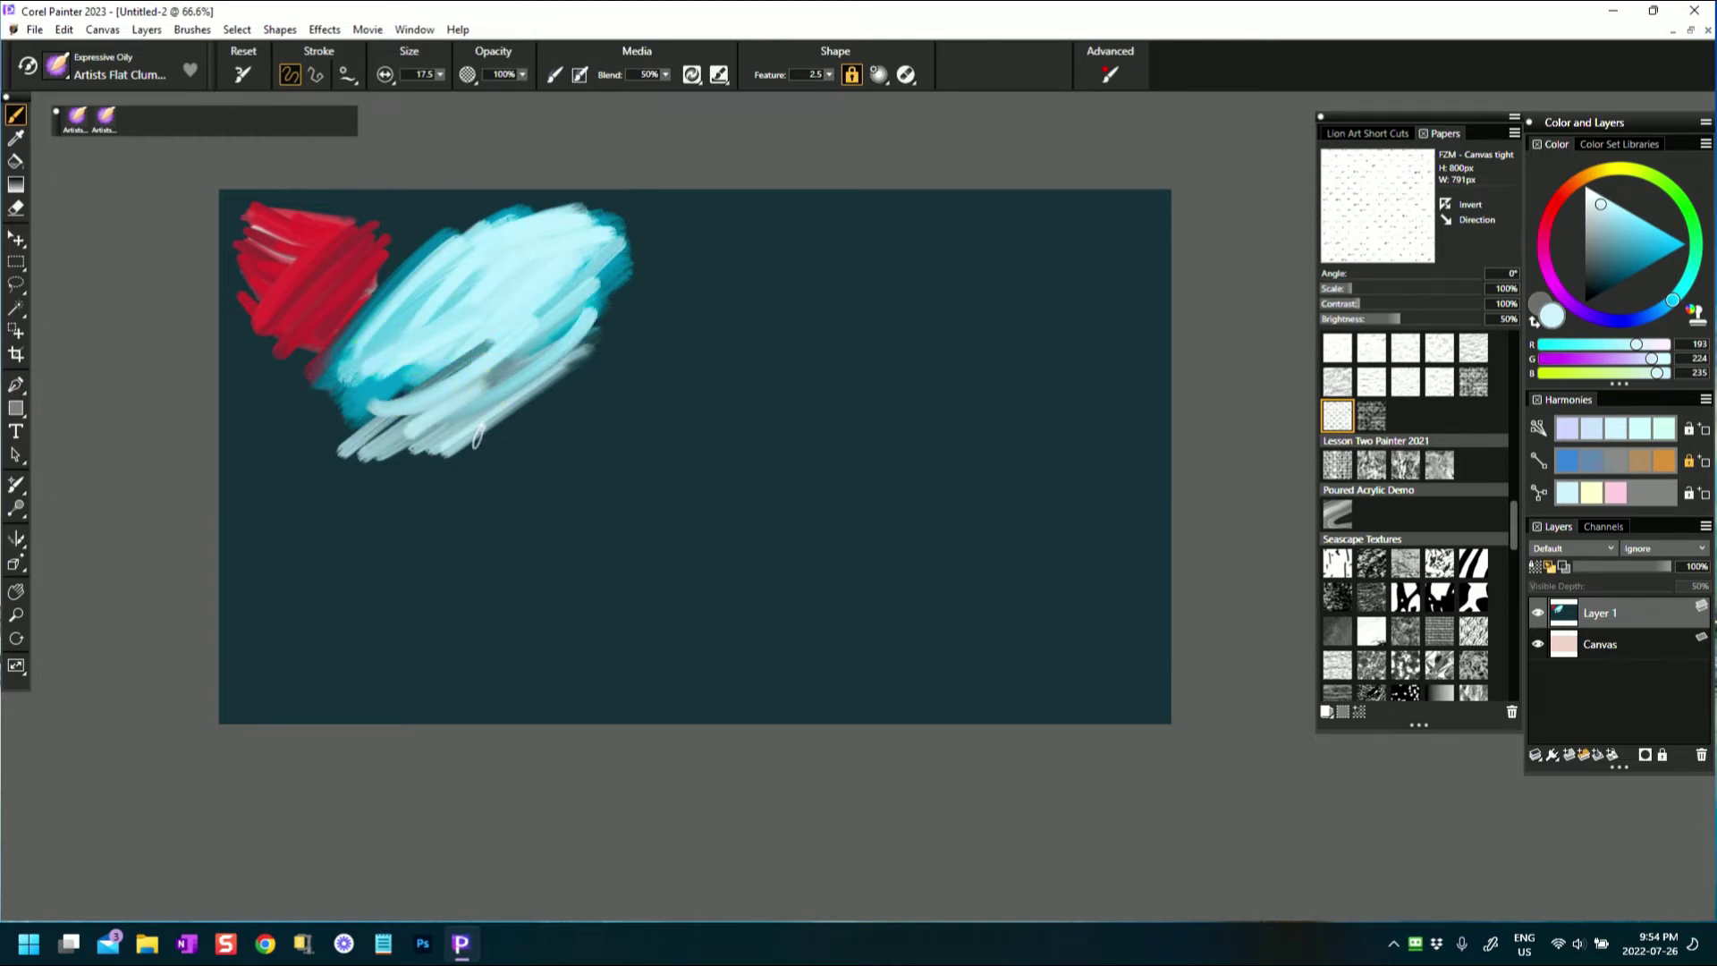
# - Undo the latest pale strokes and paint a single pale blue stroke along the upper edge of the grey streaks
pyautogui.hotkey('ctrl', 'z')
pyautogui.hotkey('ctrl', 'z')
pyautogui.hotkey('ctrl', 'z')
pyautogui.hotkey('ctrl', 'z')
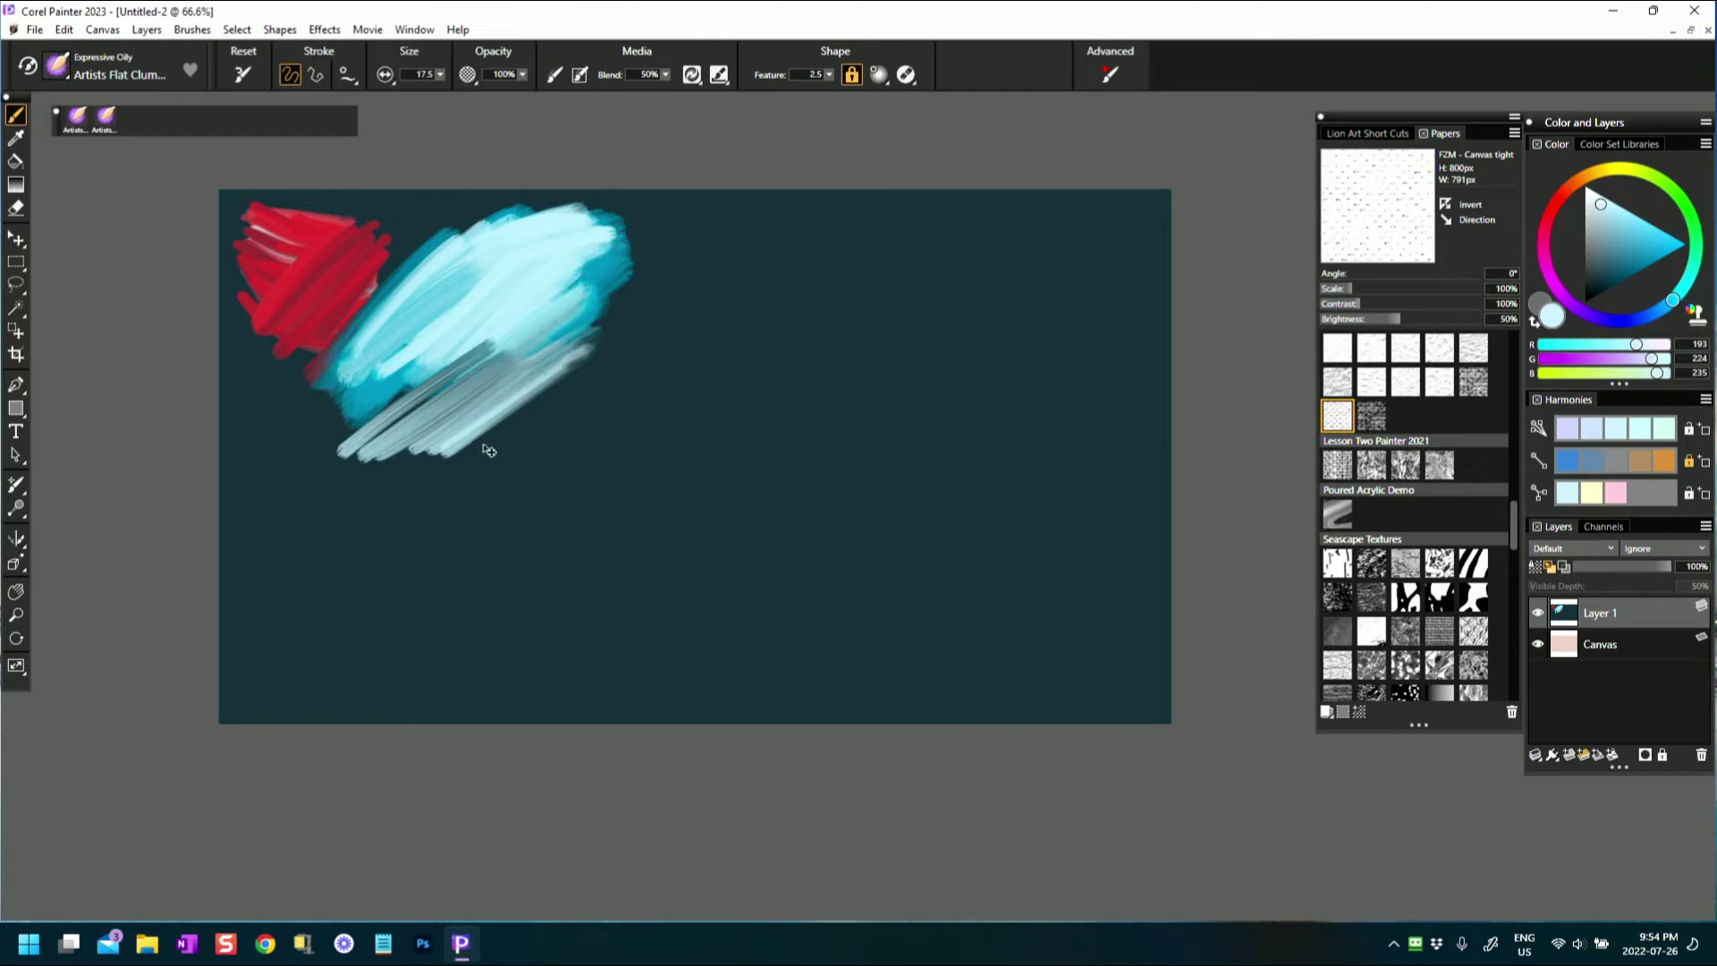
pyautogui.moveTo(366, 426); pyautogui.dragTo(503, 347)
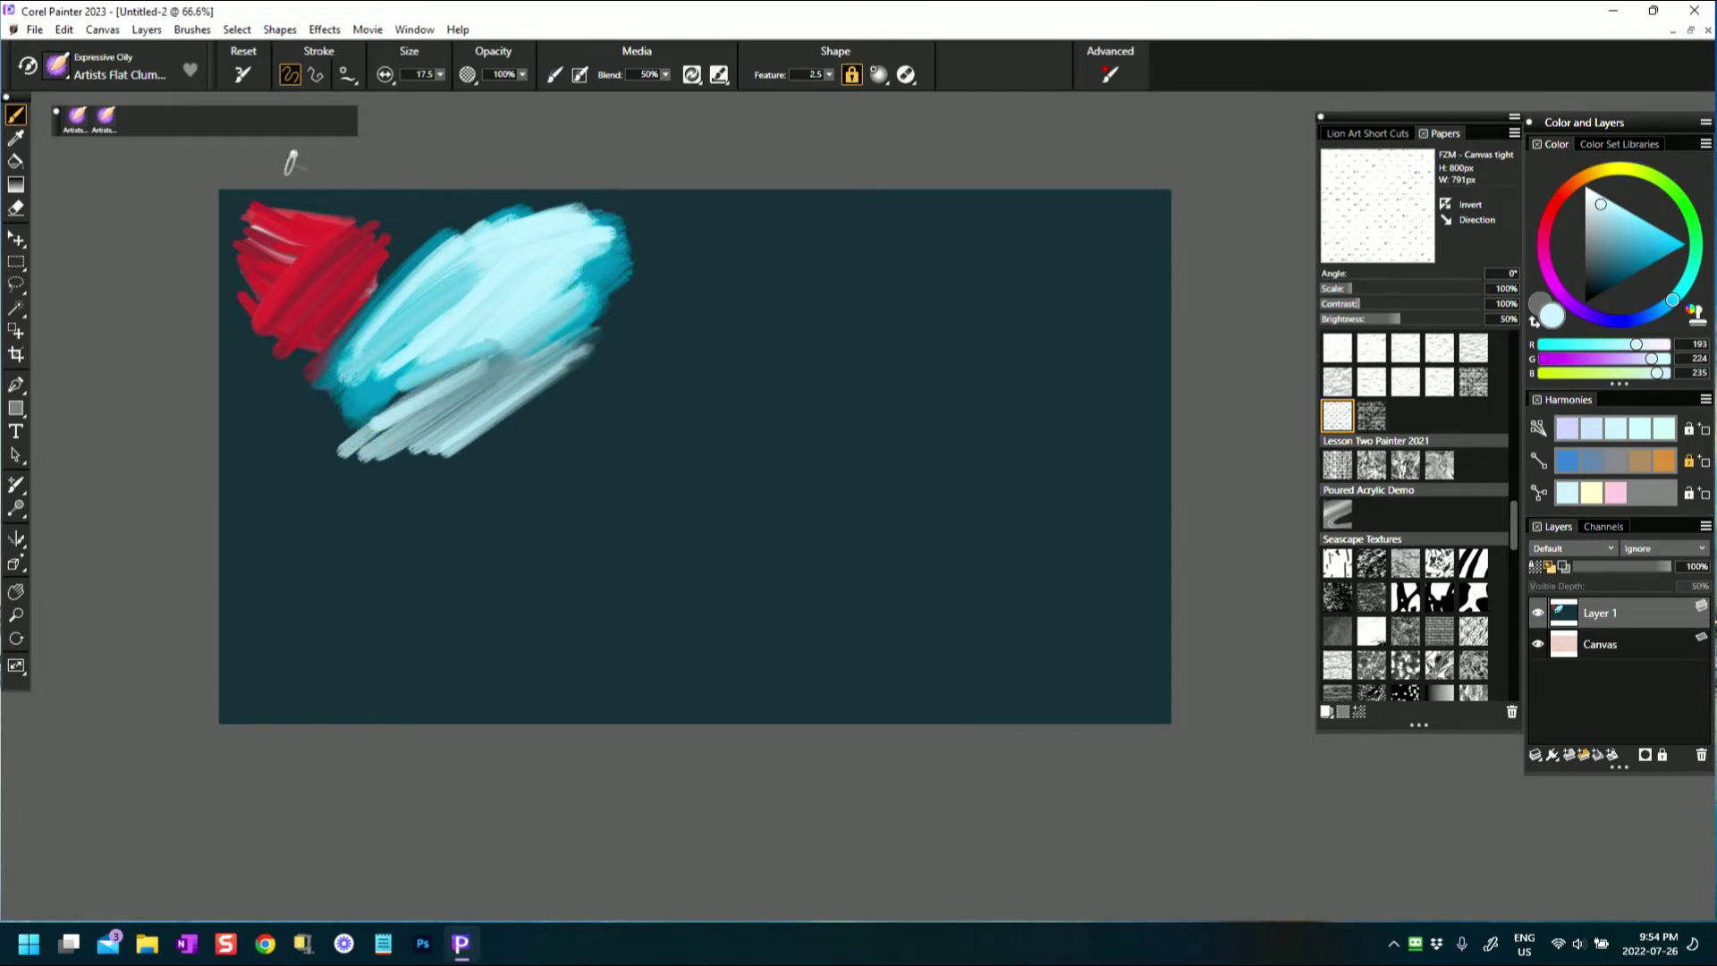
# - Switch to the Artists Real Detail Camel brush and paint orange (RGB 206, 139, 62) diagonal strokes beside the blue swatch
pyautogui.click(74, 63)
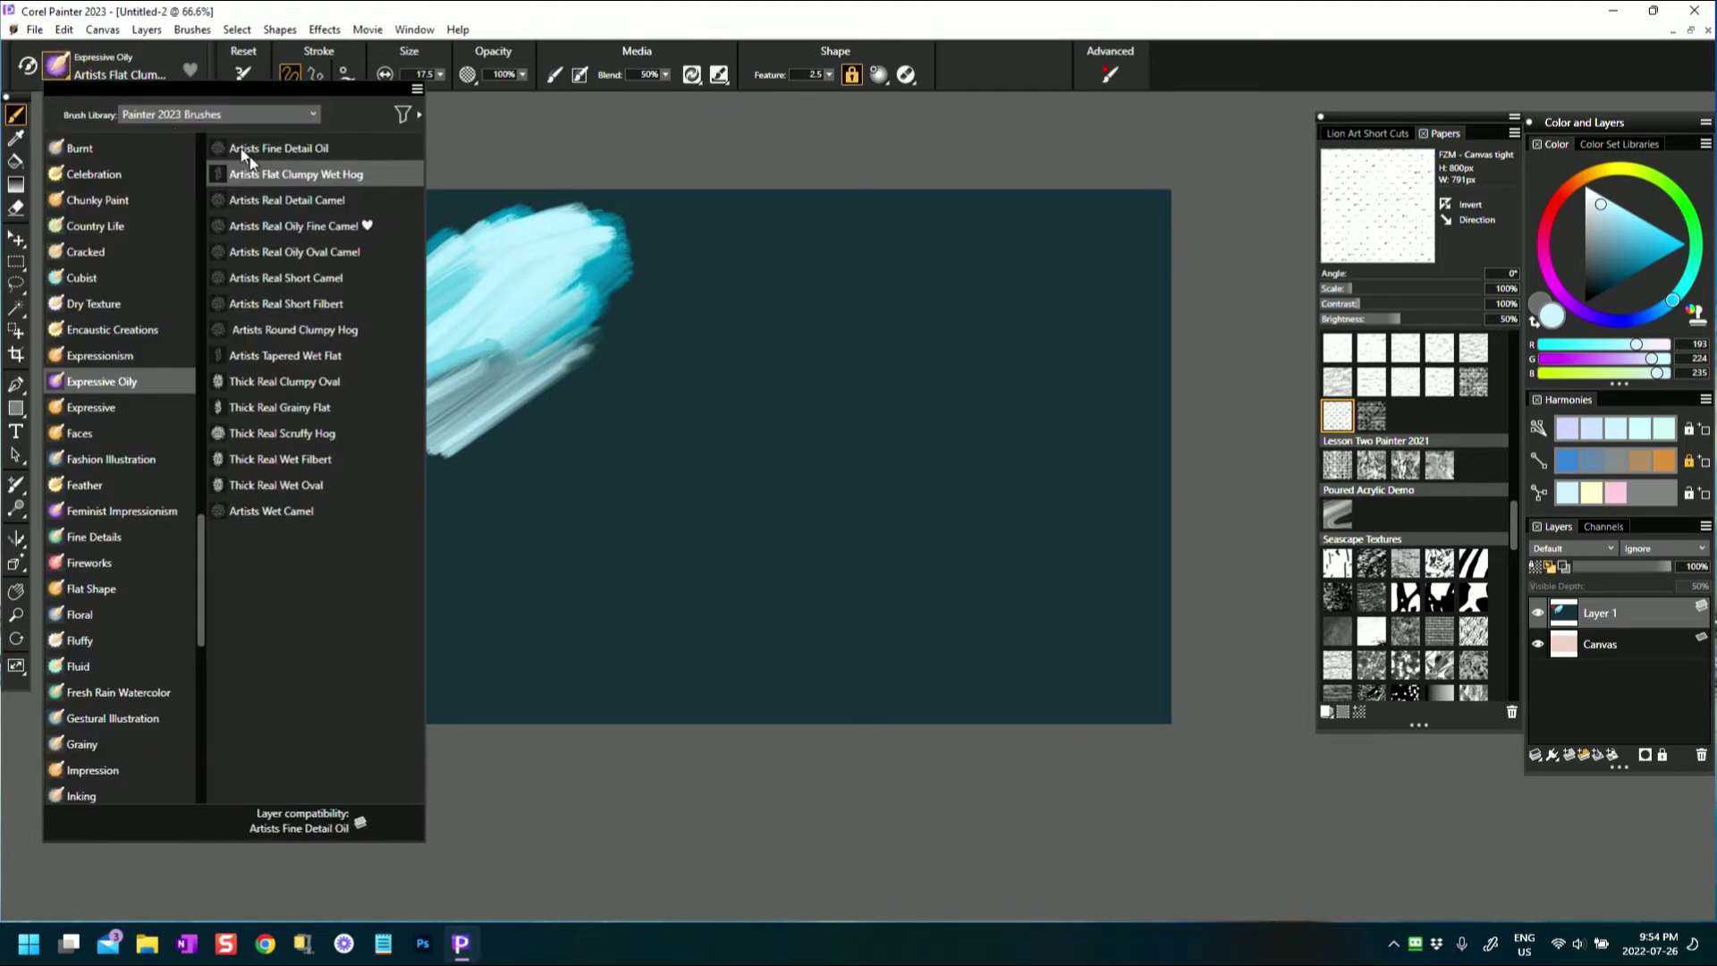
pyautogui.click(304, 203)
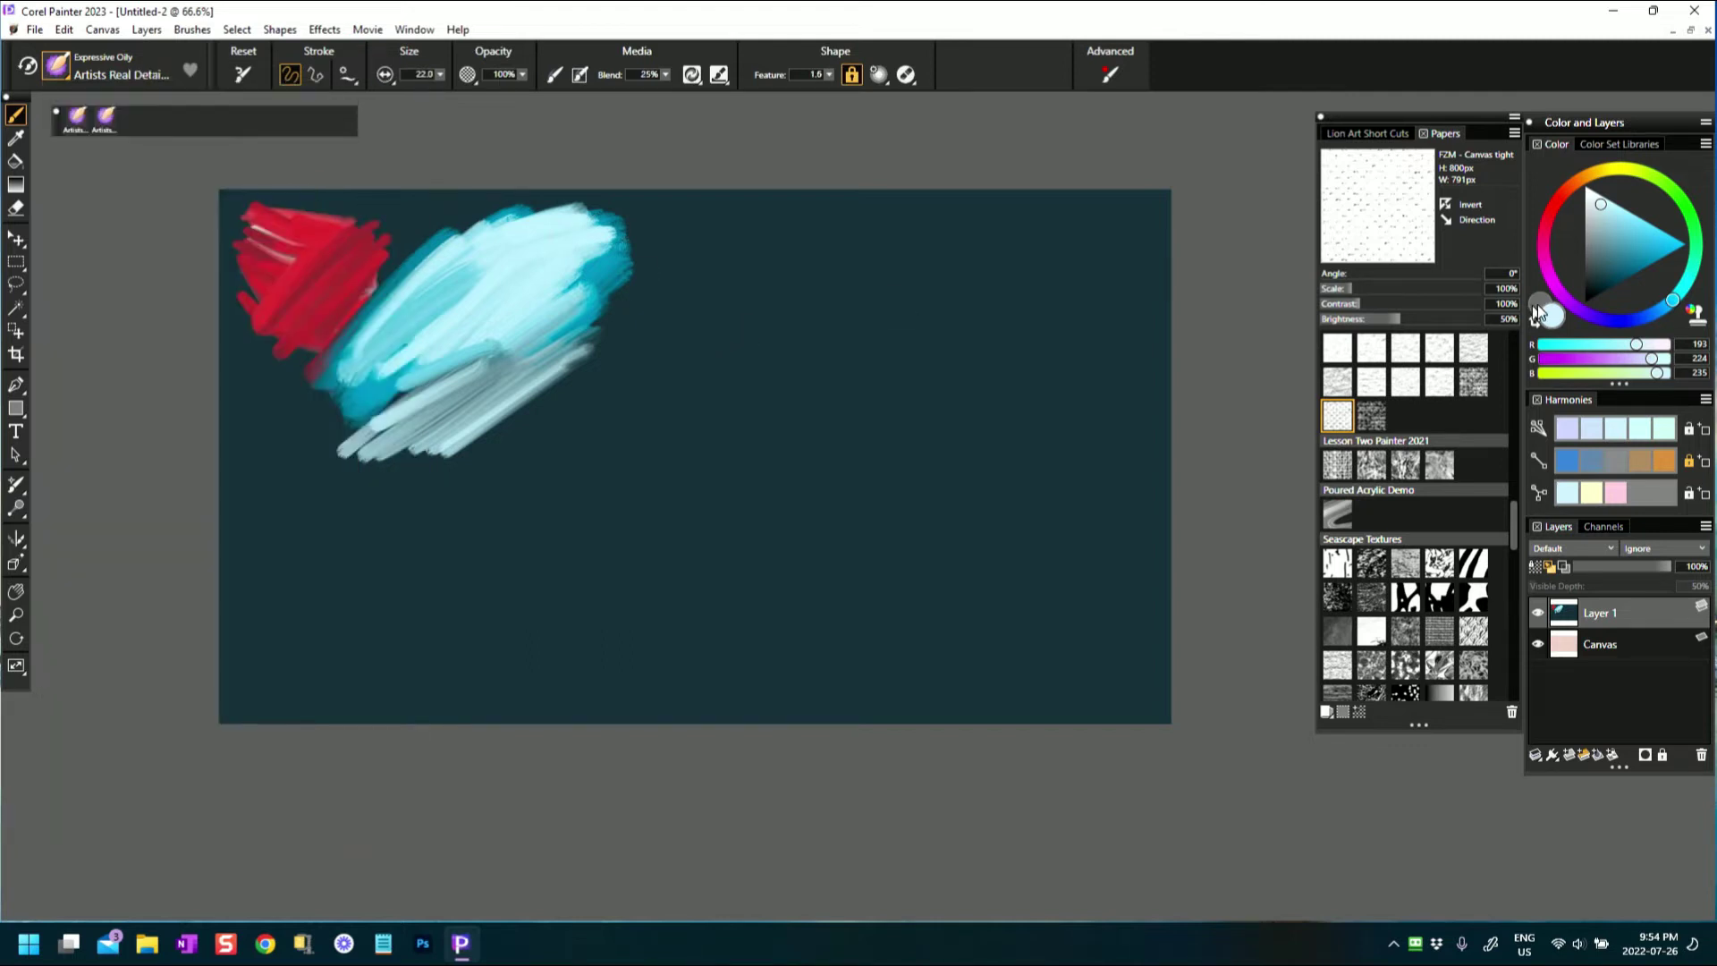
pyautogui.click(1664, 462)
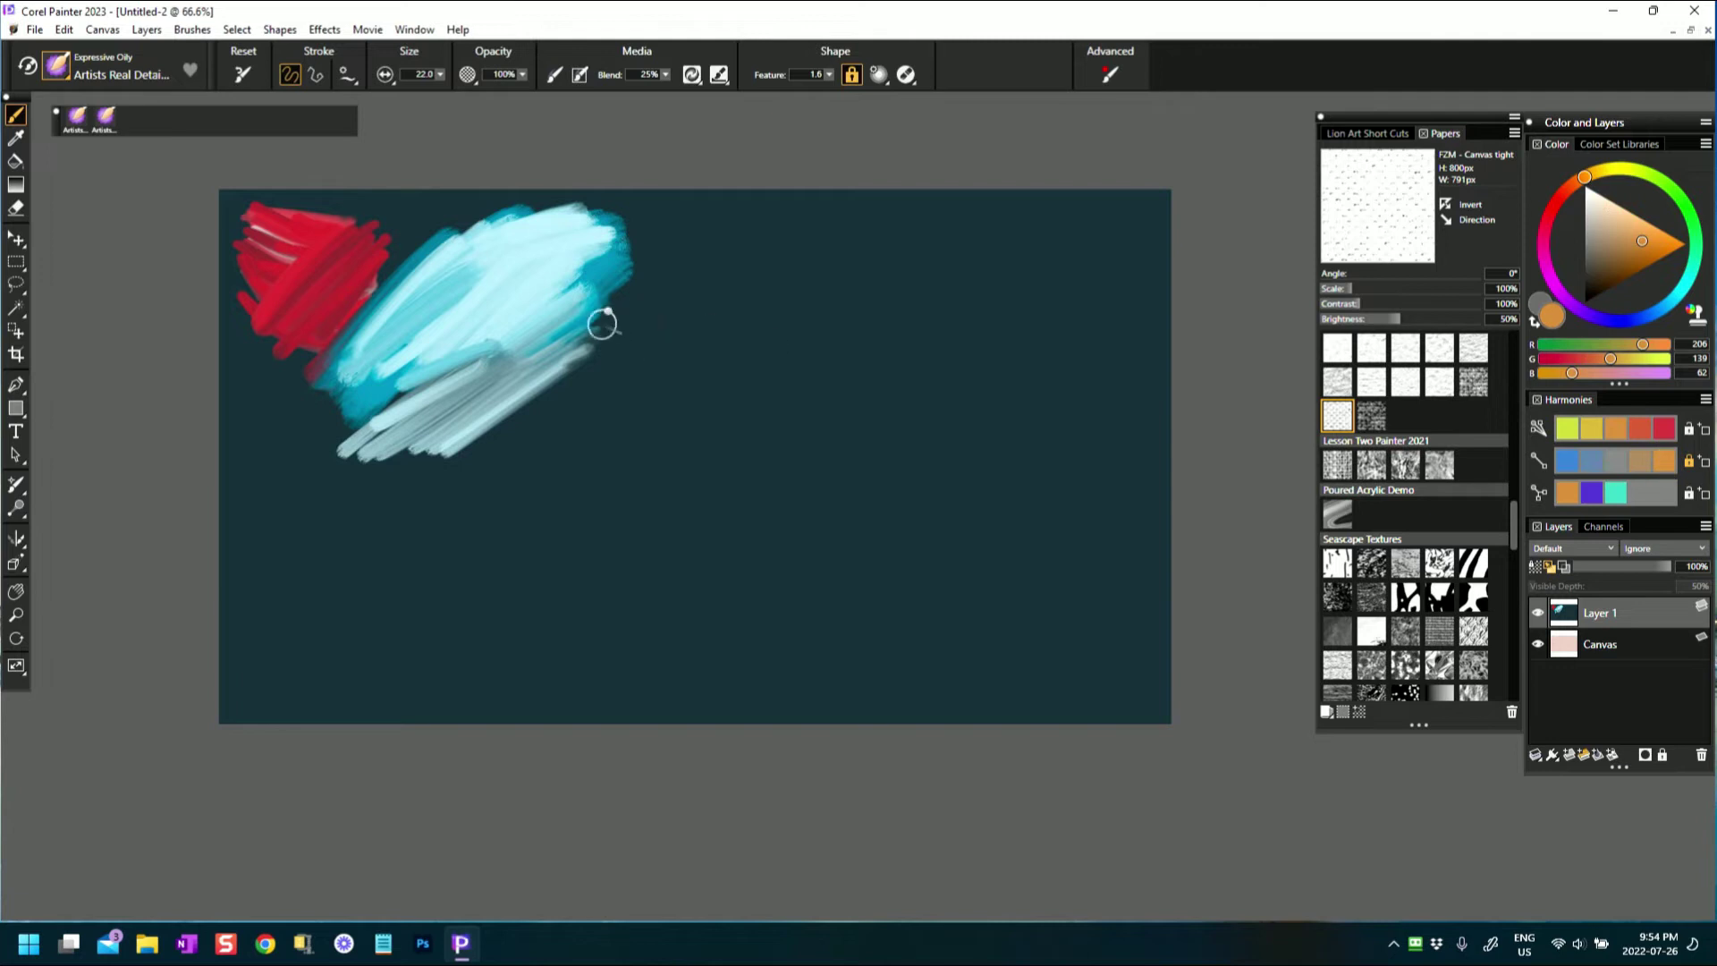
pyautogui.moveTo(670, 284)
pyautogui.mouseDown()
pyautogui.moveTo(512, 391)
pyautogui.moveTo(704, 305)
pyautogui.moveTo(524, 406)
pyautogui.moveTo(734, 303)
pyautogui.moveTo(454, 449)
pyautogui.moveTo(728, 289)
pyautogui.moveTo(687, 263)
pyautogui.moveTo(515, 335)
pyautogui.moveTo(681, 276)
pyautogui.moveTo(500, 407)
pyautogui.moveTo(741, 292)
pyautogui.mouseUp()
# - Pick a darker orange-brown (RGB 160, 103, 38) and blend diagonal strokes between the orange, pale blue and grey areas
pyautogui.click(1635, 257)
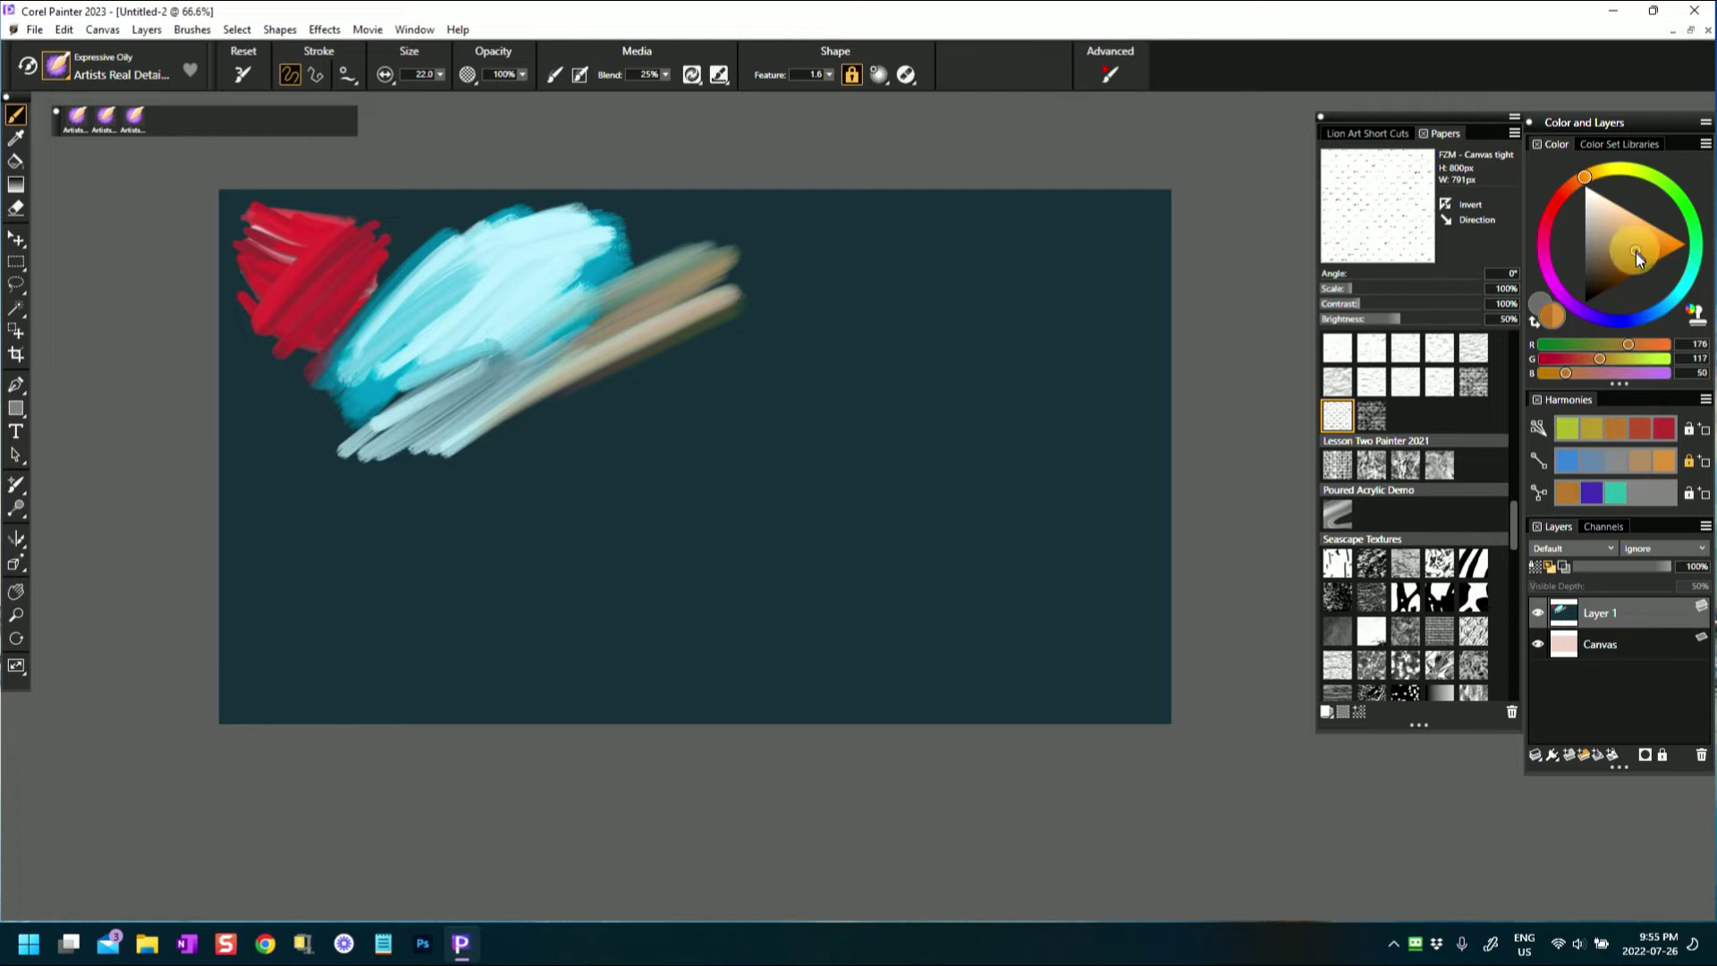
pyautogui.moveTo(515, 411)
pyautogui.mouseDown()
pyautogui.moveTo(660, 341)
pyautogui.moveTo(443, 447)
pyautogui.moveTo(715, 319)
pyautogui.moveTo(424, 458)
pyautogui.moveTo(660, 337)
pyautogui.moveTo(404, 440)
pyautogui.moveTo(700, 292)
pyautogui.mouseUp()
pyautogui.moveTo(711, 227); pyautogui.dragTo(737, 221)
pyautogui.moveTo(600, 338)
pyautogui.mouseDown()
pyautogui.moveTo(759, 242)
pyautogui.moveTo(616, 279)
pyautogui.moveTo(742, 227)
pyautogui.mouseUp()
pyautogui.moveTo(749, 227)
pyautogui.mouseDown()
pyautogui.moveTo(618, 281)
pyautogui.moveTo(730, 219)
pyautogui.moveTo(679, 233)
pyautogui.mouseUp()
pyautogui.moveTo(582, 299)
pyautogui.mouseDown()
pyautogui.moveTo(498, 324)
pyautogui.moveTo(616, 261)
pyautogui.moveTo(447, 321)
pyautogui.moveTo(732, 228)
pyautogui.moveTo(491, 276)
pyautogui.moveTo(529, 324)
pyautogui.moveTo(625, 280)
pyautogui.moveTo(478, 371)
pyautogui.moveTo(736, 264)
pyautogui.moveTo(708, 253)
pyautogui.moveTo(543, 317)
pyautogui.moveTo(696, 247)
pyautogui.moveTo(460, 369)
pyautogui.moveTo(567, 334)
pyautogui.mouseUp()
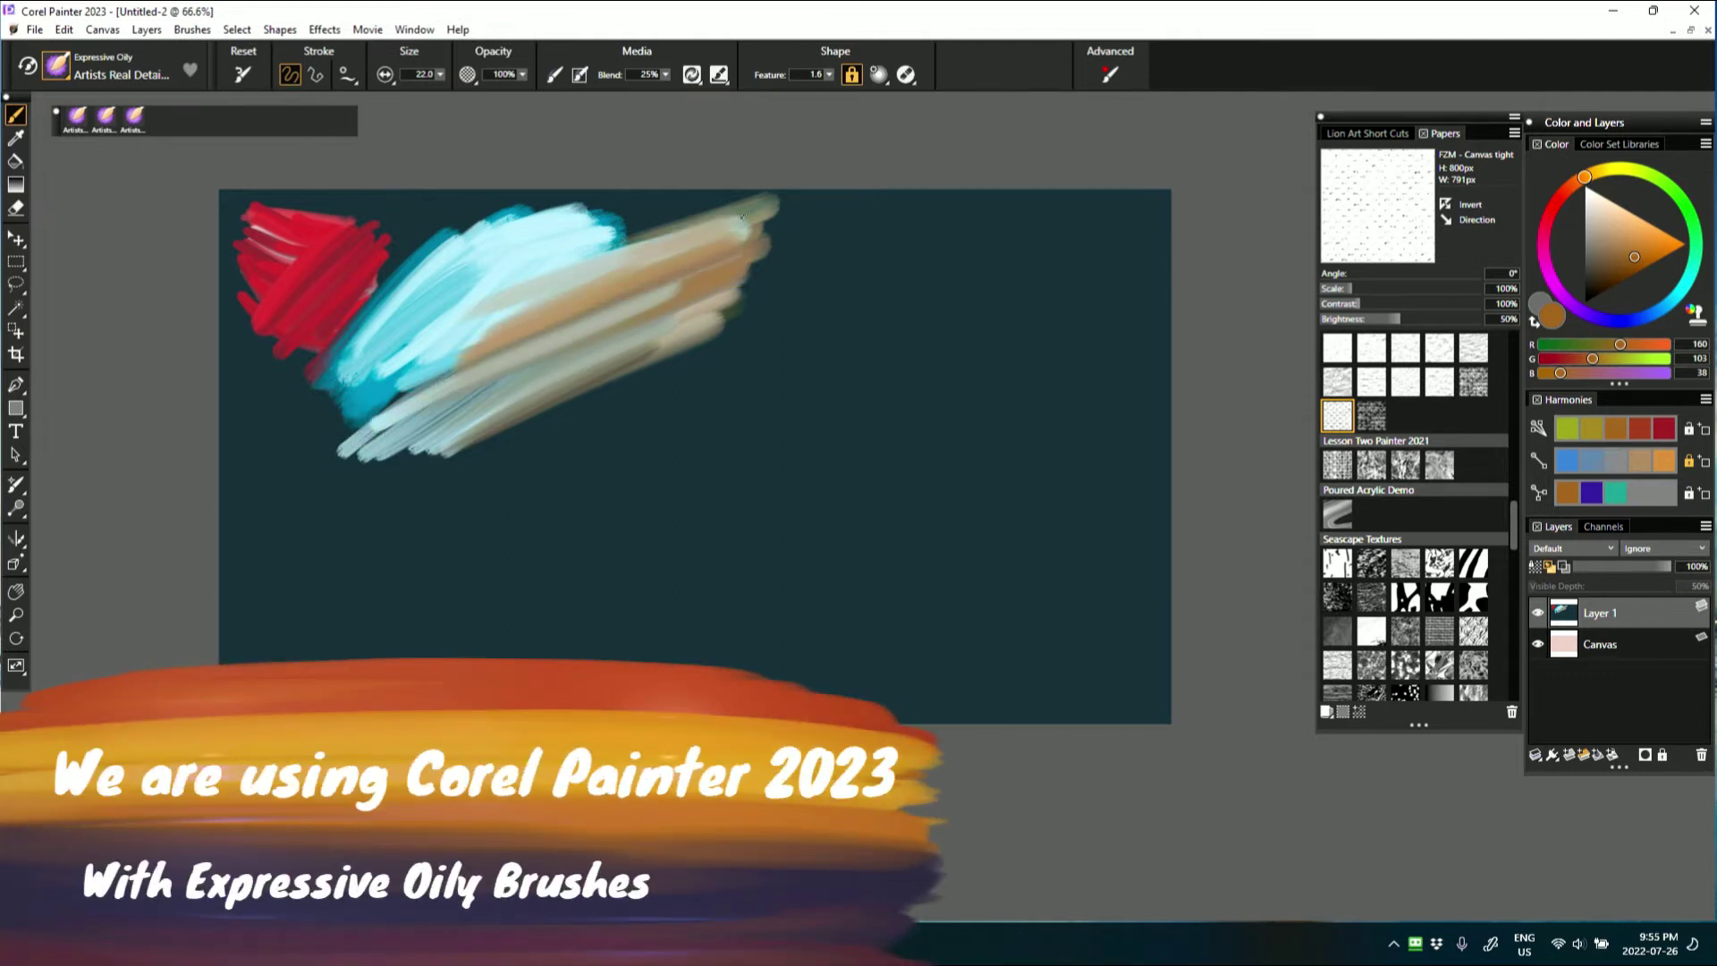
# - Extend the orange-brown swatch toward the upper right with more diagonal strokes and blend them back into its middle
pyautogui.moveTo(690, 311); pyautogui.dragTo(743, 285)
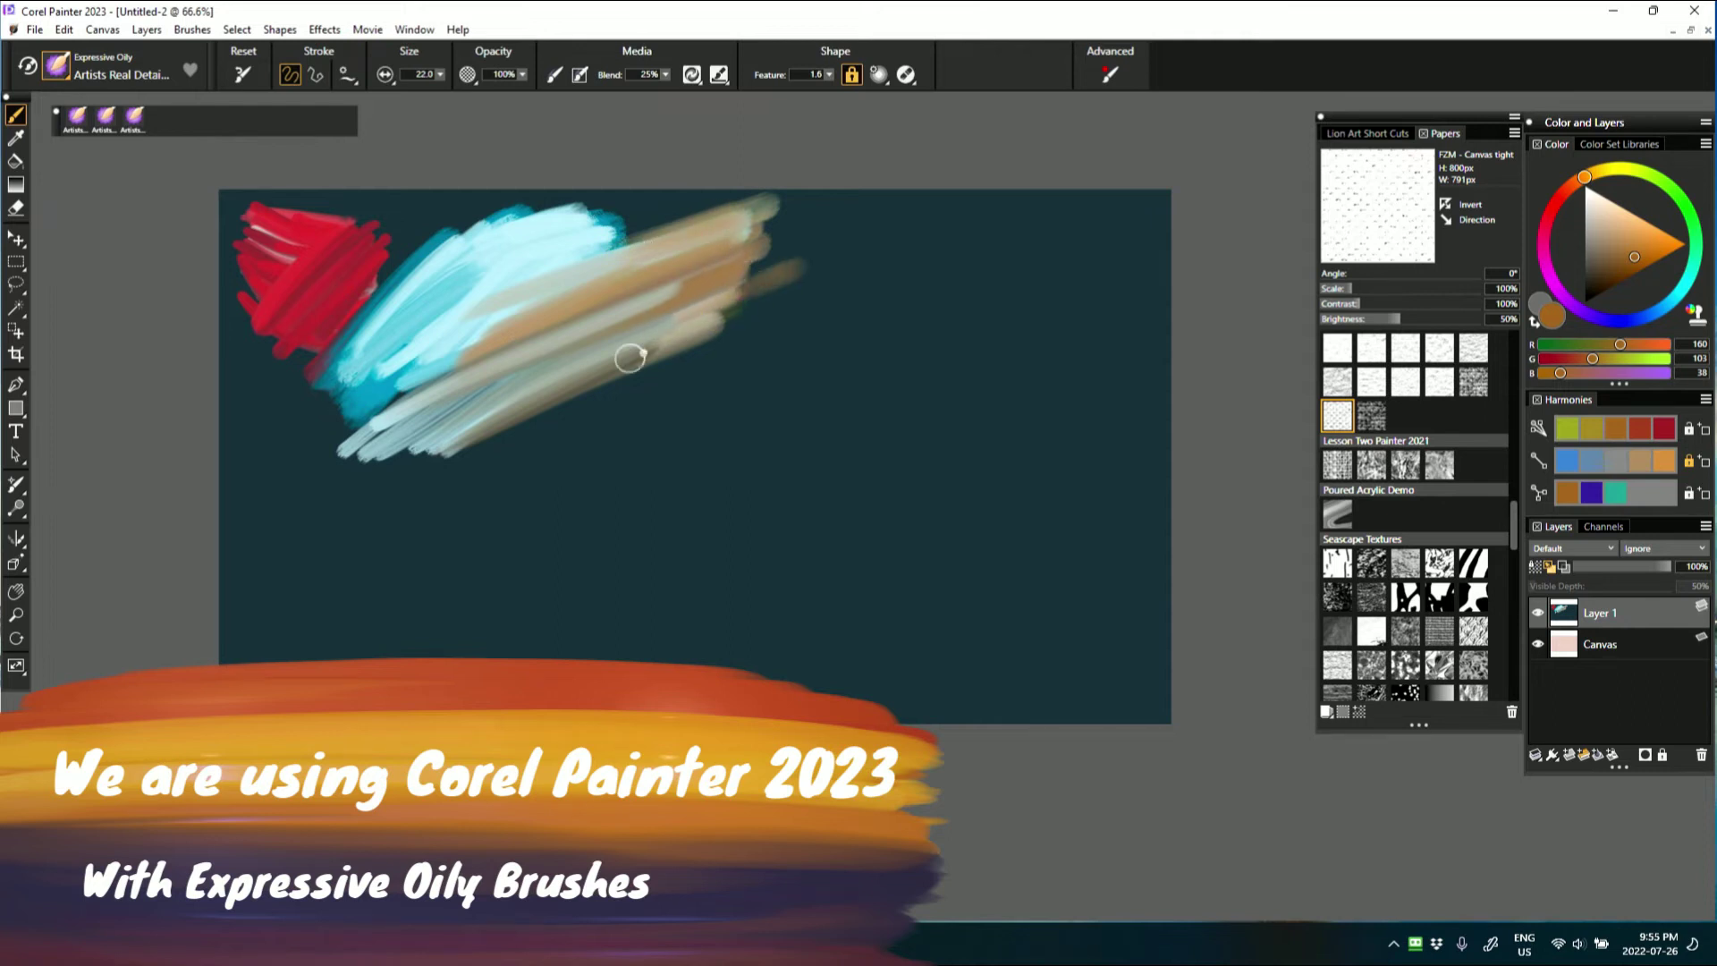
pyautogui.moveTo(674, 345); pyautogui.dragTo(794, 286)
pyautogui.moveTo(641, 341); pyautogui.dragTo(860, 243)
pyautogui.moveTo(650, 315)
pyautogui.mouseDown()
pyautogui.moveTo(643, 299)
pyautogui.moveTo(832, 237)
pyautogui.mouseUp()
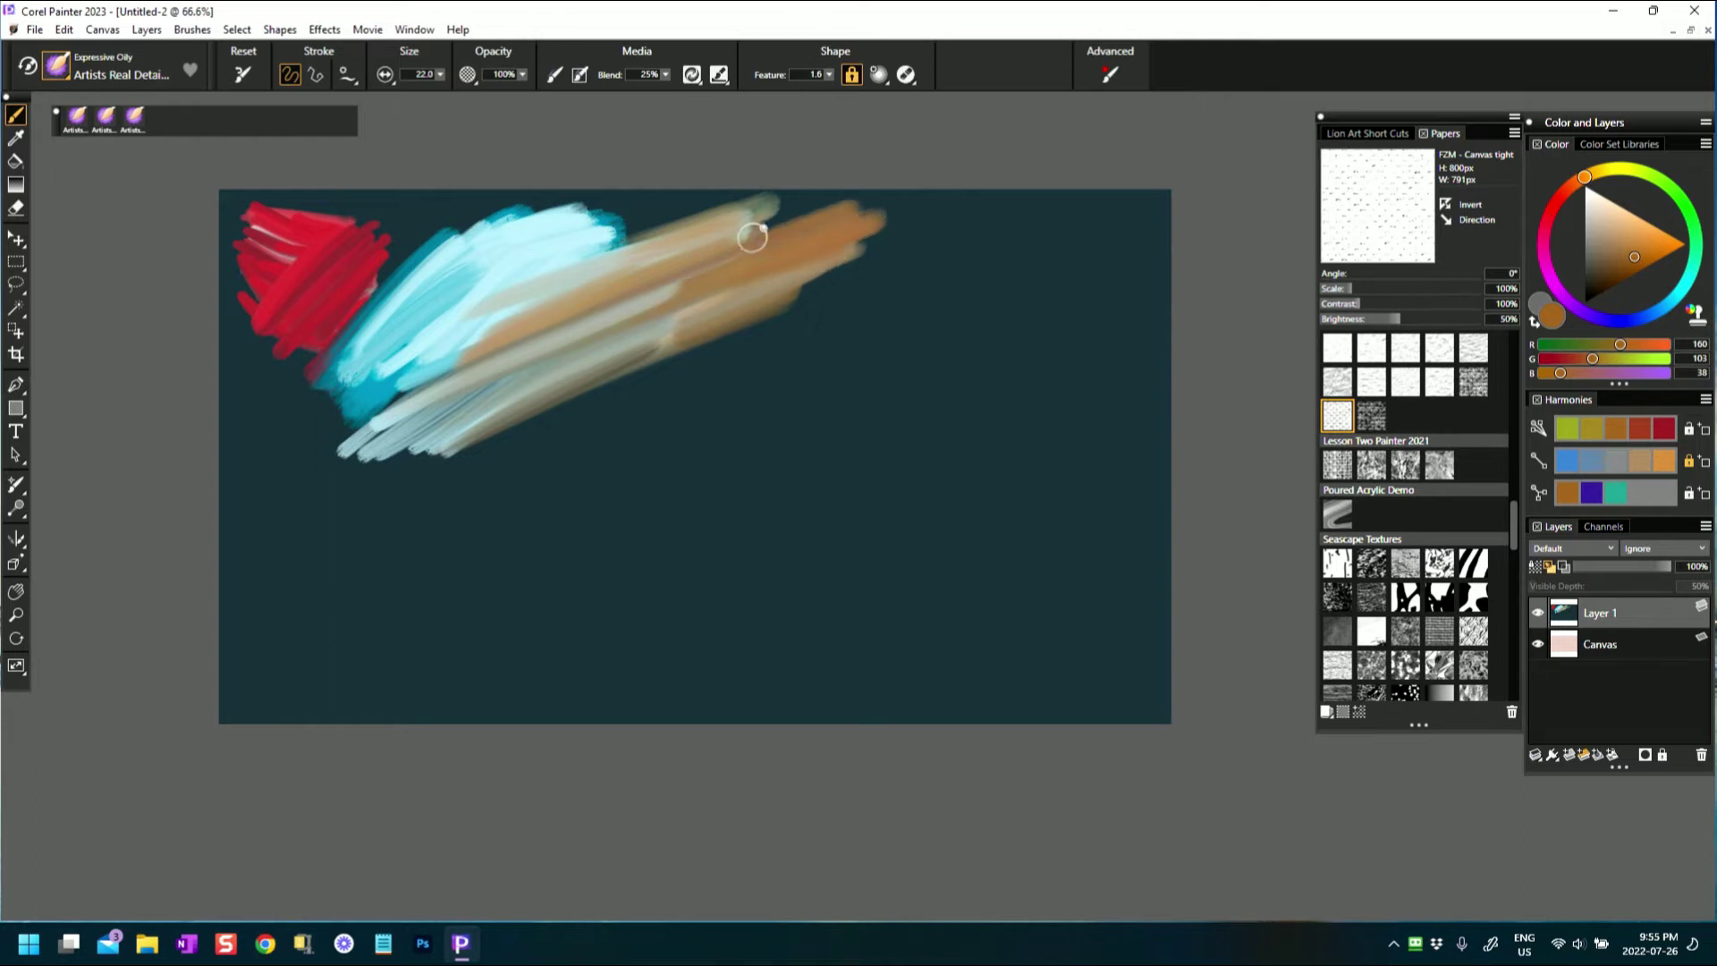
pyautogui.moveTo(535, 323)
pyautogui.mouseDown()
pyautogui.moveTo(751, 255)
pyautogui.moveTo(438, 396)
pyautogui.moveTo(418, 385)
pyautogui.moveTo(838, 202)
pyautogui.moveTo(742, 228)
pyautogui.mouseUp()
pyautogui.moveTo(518, 333); pyautogui.dragTo(787, 225)
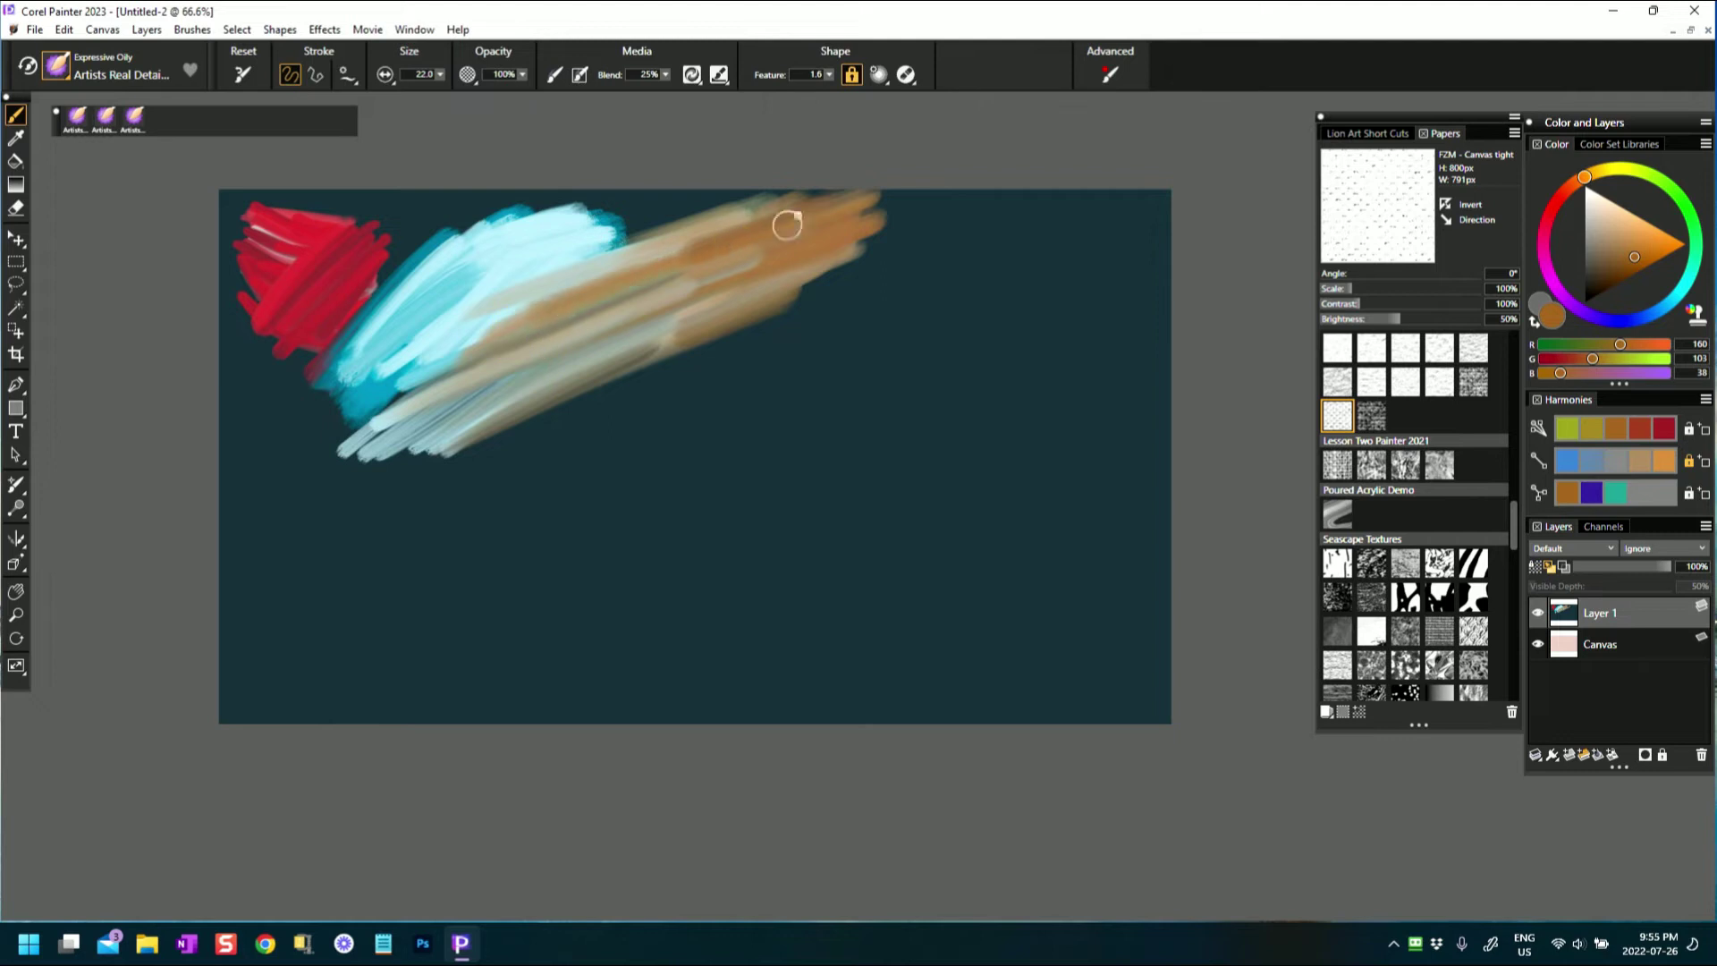
# - Switch to the Artists Real Oily Fine Camel brush and blend teal (RGB 39, 159, 146) strokes along the swatches' lower edge
pyautogui.click(57, 69)
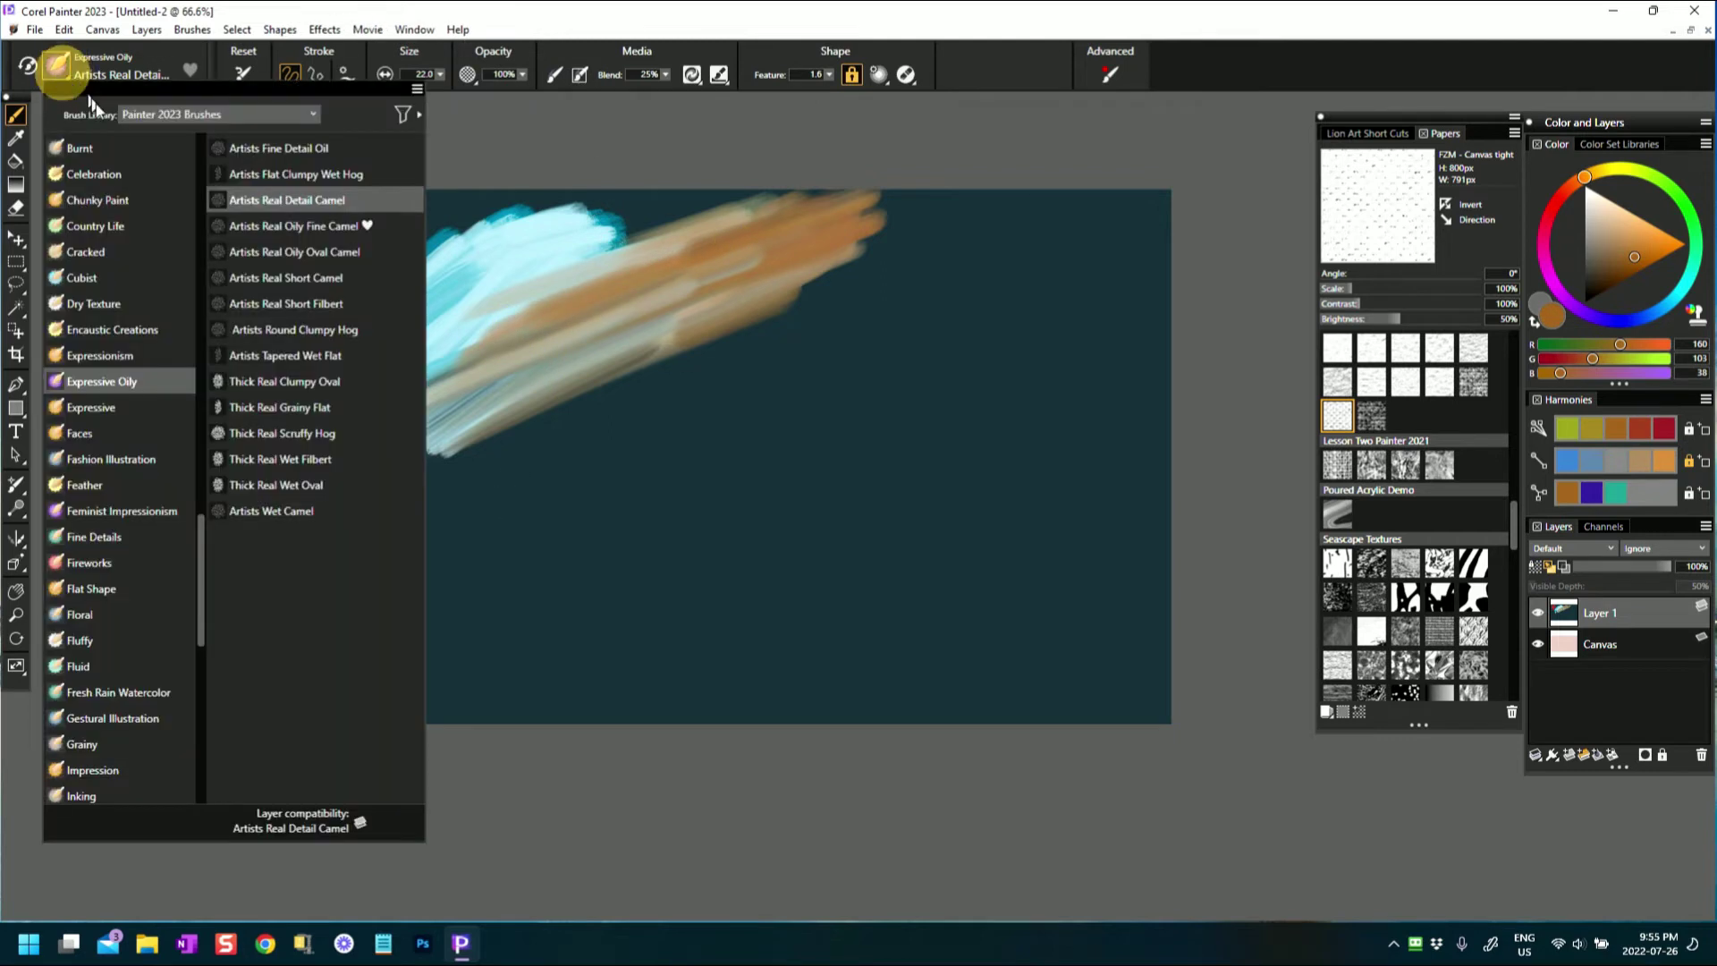
pyautogui.click(268, 226)
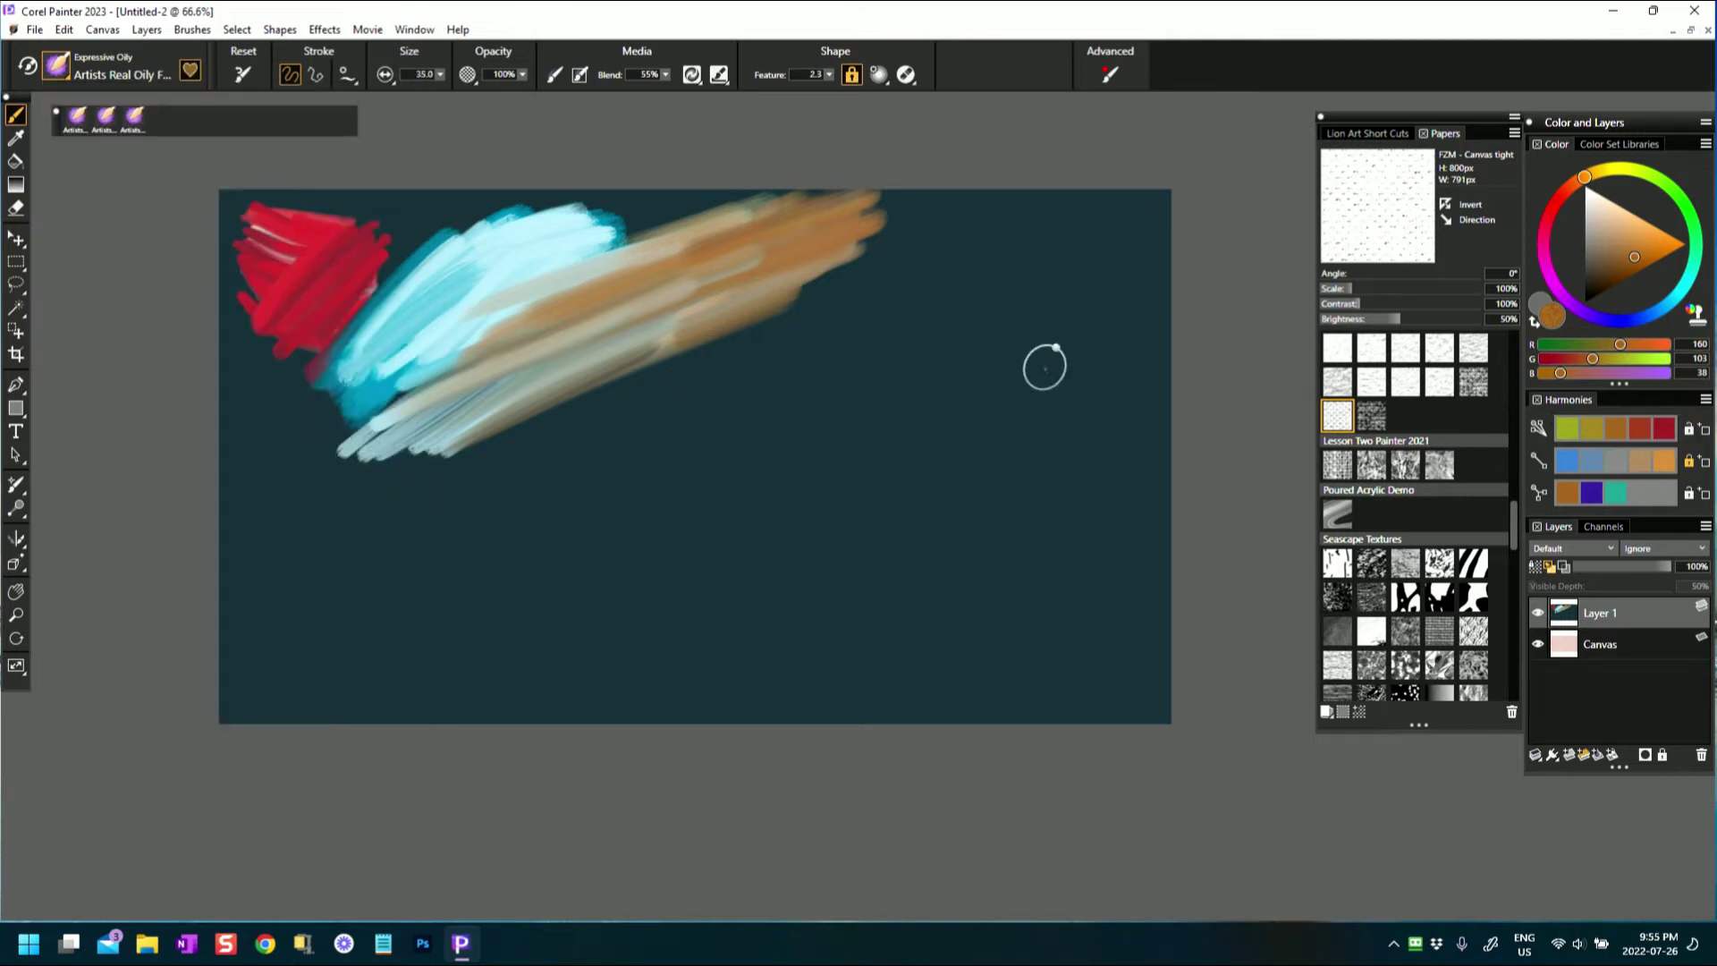
pyautogui.click(1612, 493)
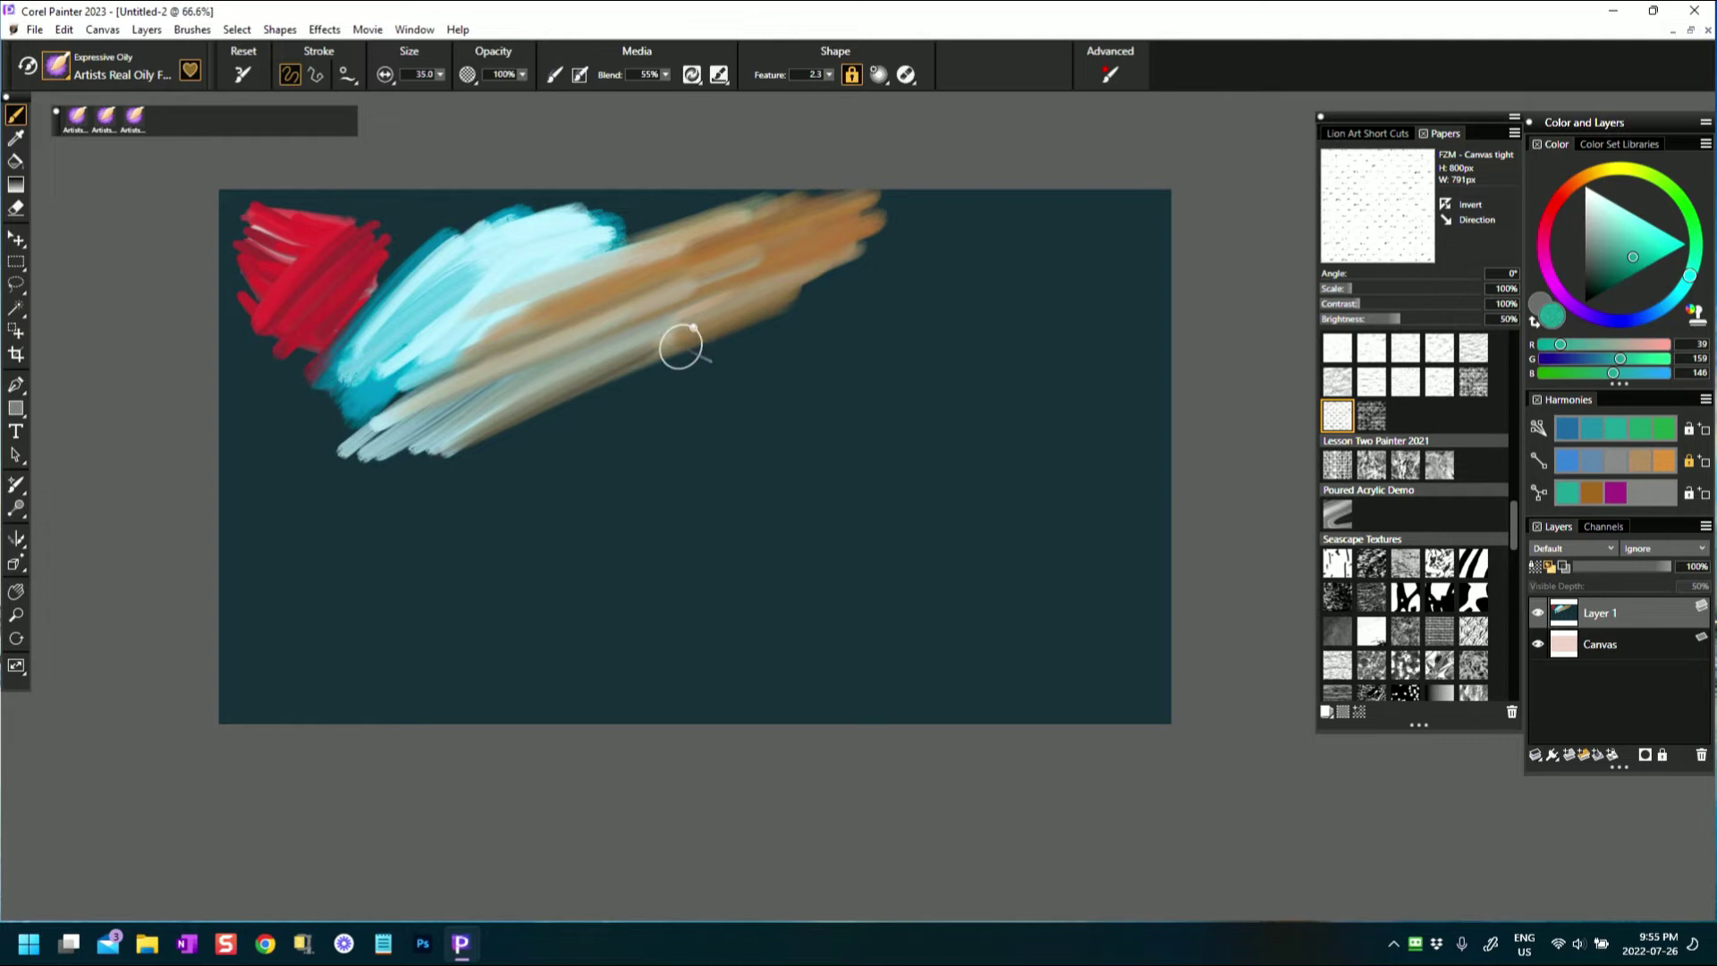
pyautogui.moveTo(671, 347)
pyautogui.mouseDown()
pyautogui.moveTo(790, 297)
pyautogui.moveTo(740, 332)
pyautogui.moveTo(772, 329)
pyautogui.mouseUp()
pyautogui.moveTo(602, 380)
pyautogui.mouseDown()
pyautogui.moveTo(511, 417)
pyautogui.moveTo(736, 337)
pyautogui.moveTo(414, 450)
pyautogui.moveTo(685, 345)
pyautogui.moveTo(693, 322)
pyautogui.moveTo(758, 326)
pyautogui.moveTo(589, 376)
pyautogui.moveTo(465, 427)
pyautogui.moveTo(628, 364)
pyautogui.moveTo(445, 454)
pyautogui.moveTo(522, 404)
pyautogui.moveTo(403, 457)
pyautogui.moveTo(568, 378)
pyautogui.moveTo(379, 457)
pyautogui.moveTo(488, 398)
pyautogui.moveTo(405, 421)
pyautogui.moveTo(448, 392)
pyautogui.moveTo(395, 419)
pyautogui.moveTo(497, 338)
pyautogui.moveTo(335, 437)
pyautogui.moveTo(412, 403)
pyautogui.moveTo(347, 417)
pyautogui.moveTo(509, 301)
pyautogui.moveTo(316, 410)
pyautogui.moveTo(366, 376)
pyautogui.mouseUp()
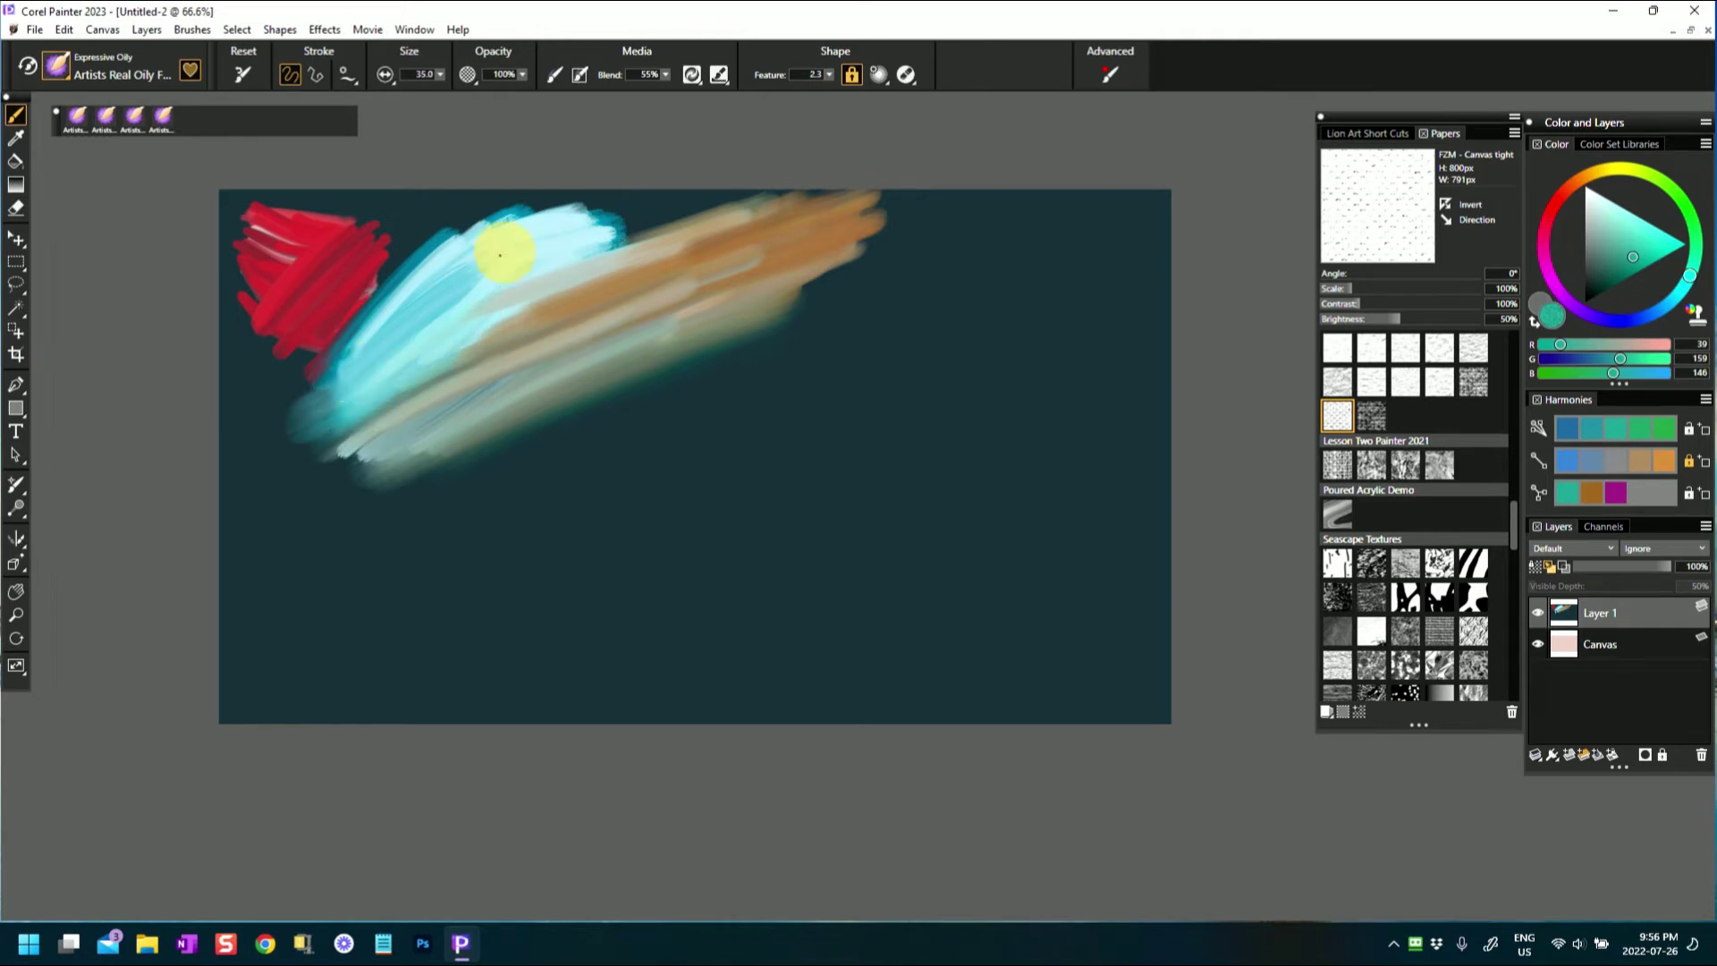
# - Blend more teal strokes across the blue and orange-brown swatches, raising Feature to 24 for the final stroke
pyautogui.moveTo(570, 270)
pyautogui.mouseDown()
pyautogui.moveTo(711, 208)
pyautogui.moveTo(525, 266)
pyautogui.moveTo(738, 193)
pyautogui.mouseUp()
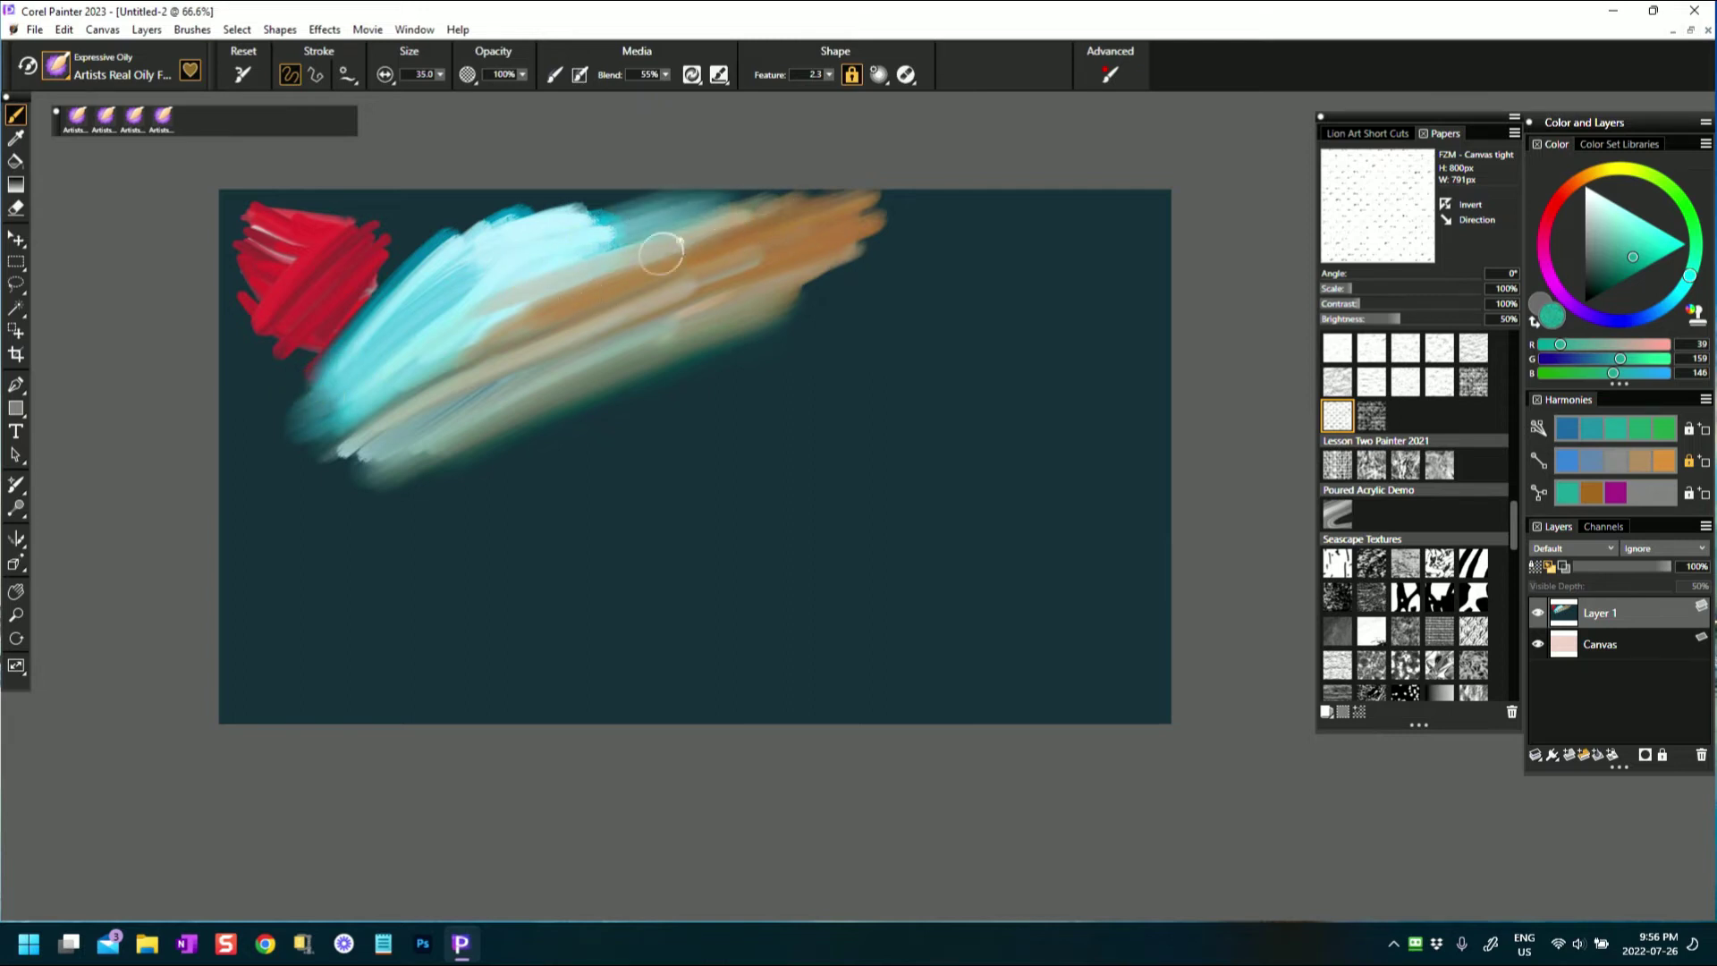
pyautogui.moveTo(853, 231); pyautogui.dragTo(588, 343)
pyautogui.moveTo(821, 265); pyautogui.dragTo(595, 335)
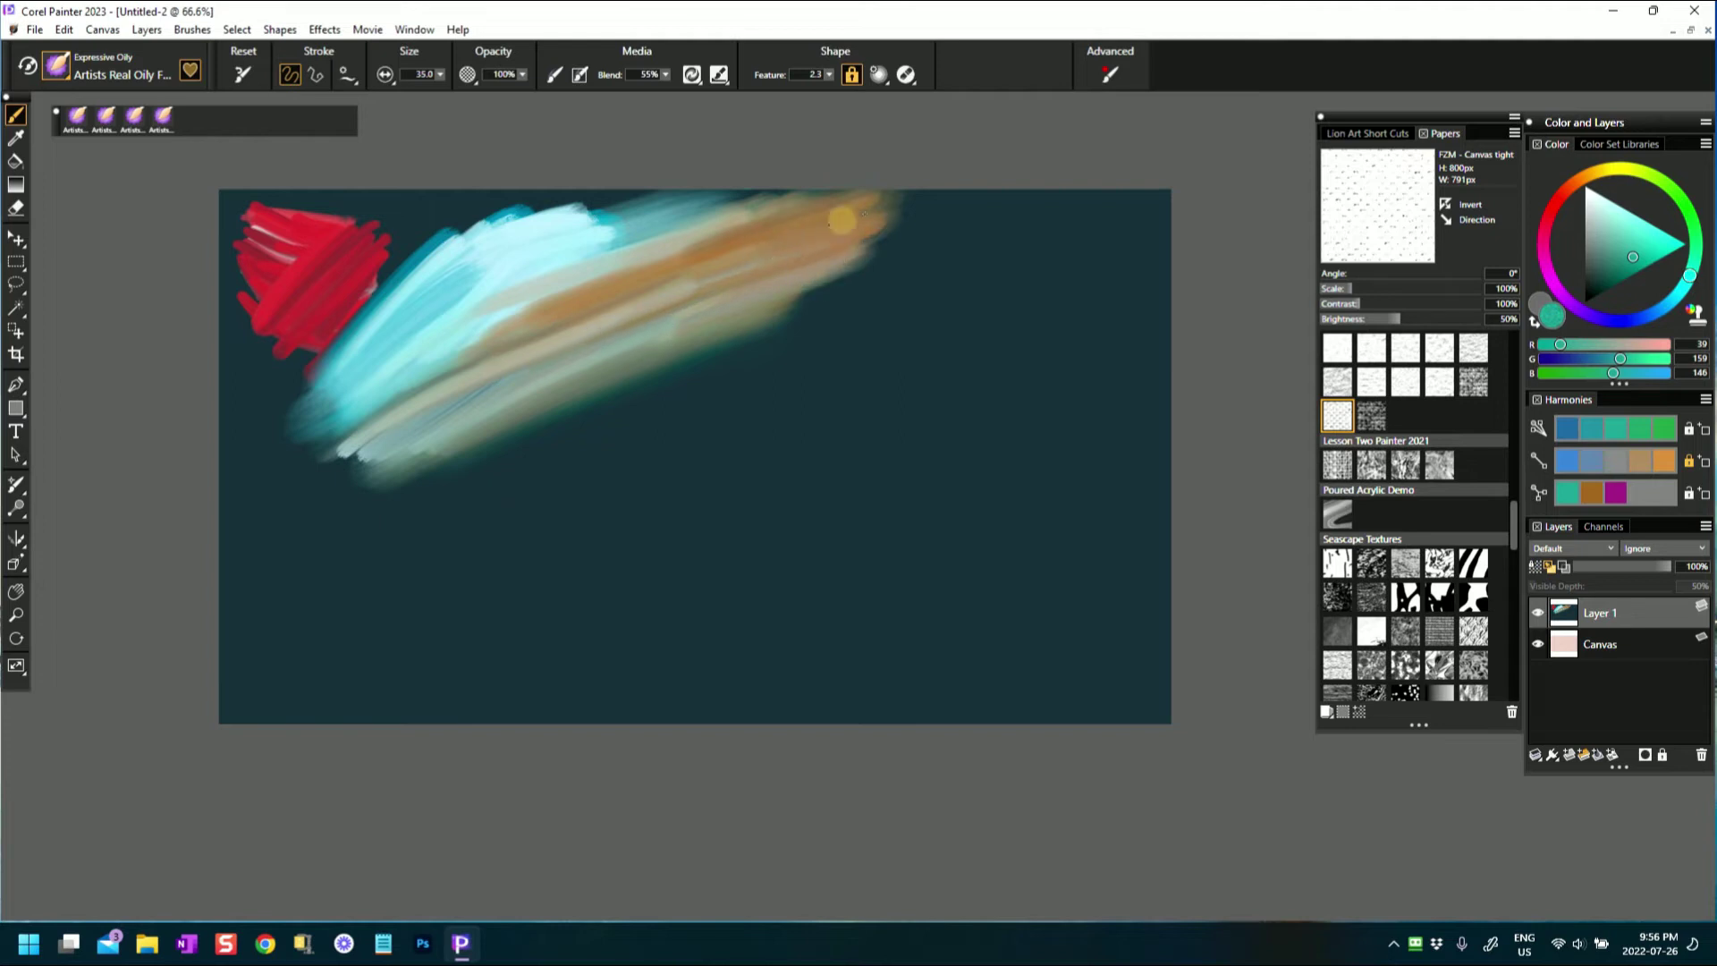
pyautogui.moveTo(386, 421)
pyautogui.mouseDown()
pyautogui.moveTo(445, 378)
pyautogui.moveTo(337, 454)
pyautogui.moveTo(414, 438)
pyautogui.moveTo(362, 459)
pyautogui.moveTo(407, 427)
pyautogui.mouseUp()
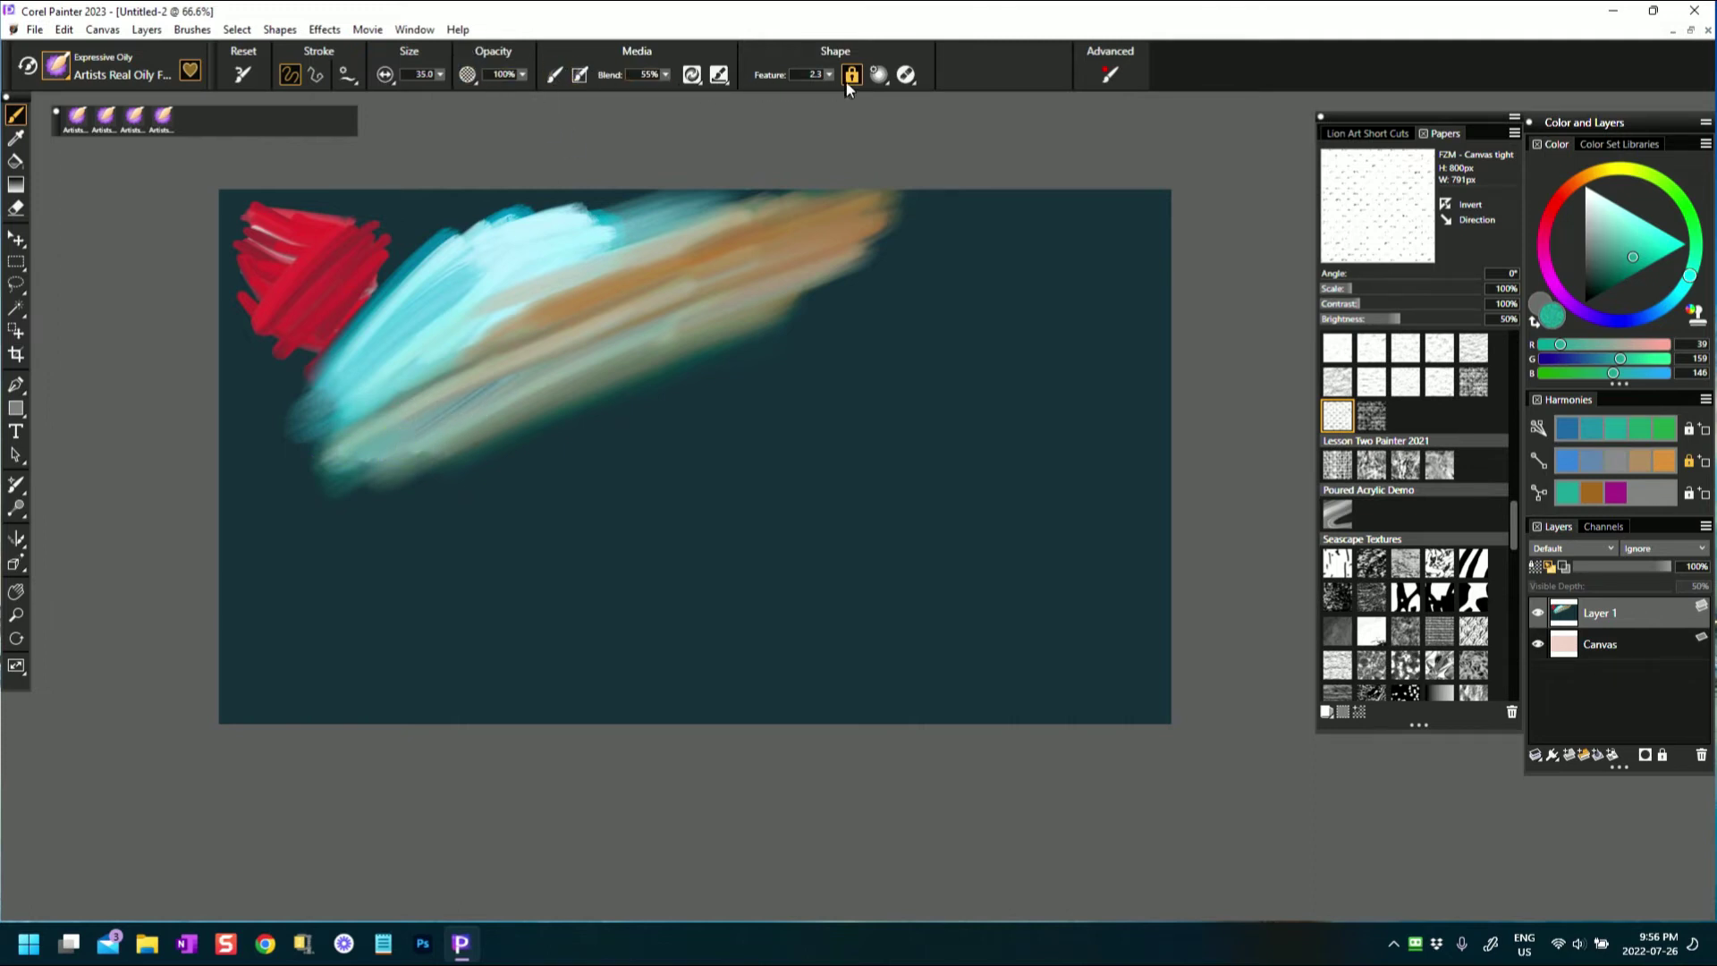
pyautogui.moveTo(828, 83); pyautogui.dragTo(786, 94)
pyautogui.moveTo(572, 341); pyautogui.dragTo(651, 338)
# - Switch to the Artists Real Oily Oval Camel brush and paint a teal (RGB 35, 155, 142) stroke under the orange-brown swatch
pyautogui.click(59, 67)
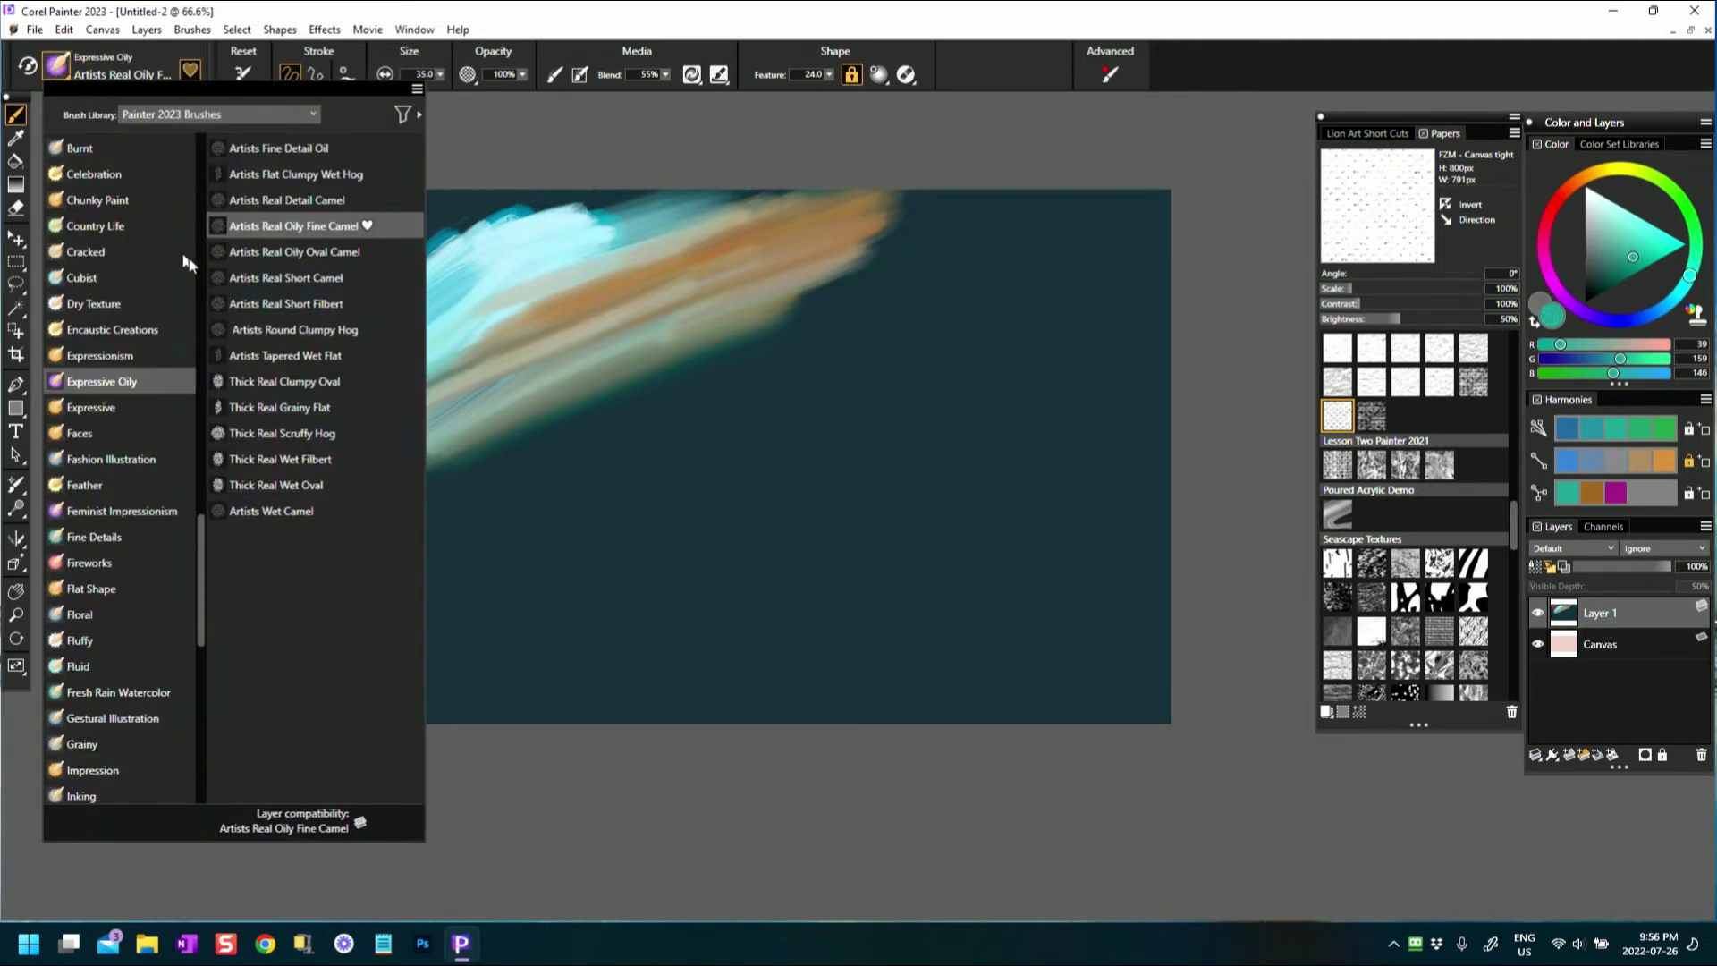
pyautogui.click(300, 255)
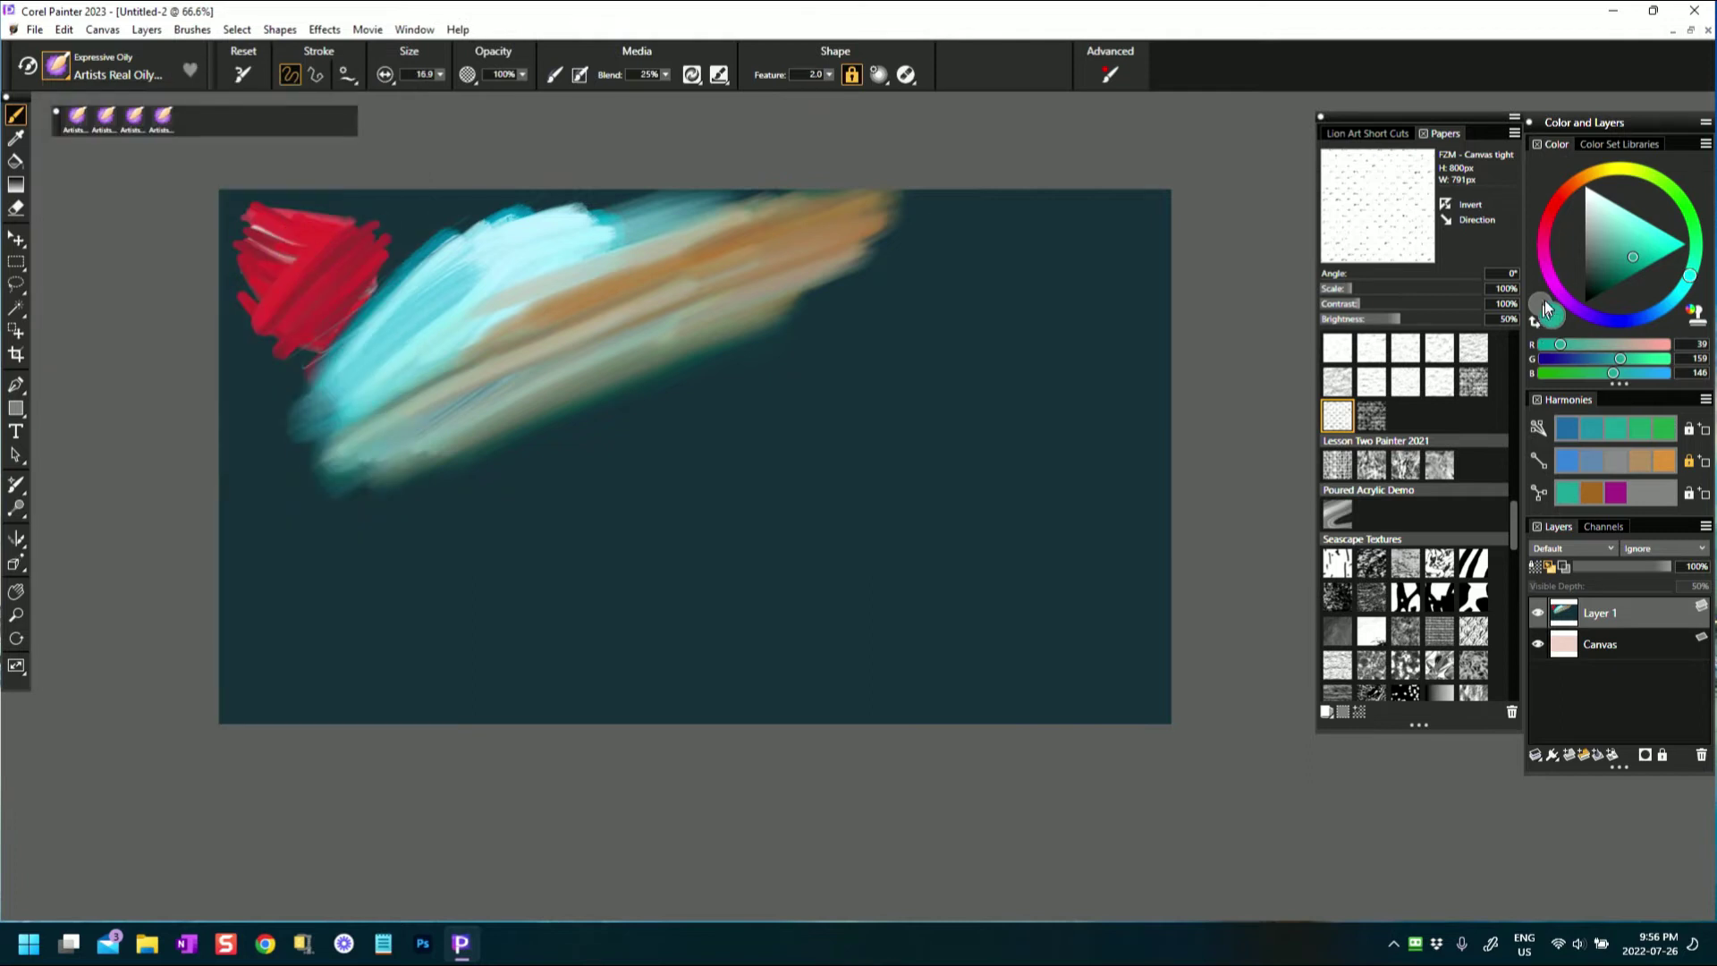
pyautogui.click(1636, 263)
pyautogui.moveTo(682, 362)
pyautogui.mouseDown()
pyautogui.moveTo(789, 337)
pyautogui.moveTo(828, 318)
pyautogui.moveTo(667, 361)
pyautogui.moveTo(740, 349)
pyautogui.moveTo(878, 280)
pyautogui.moveTo(809, 301)
pyautogui.mouseUp()
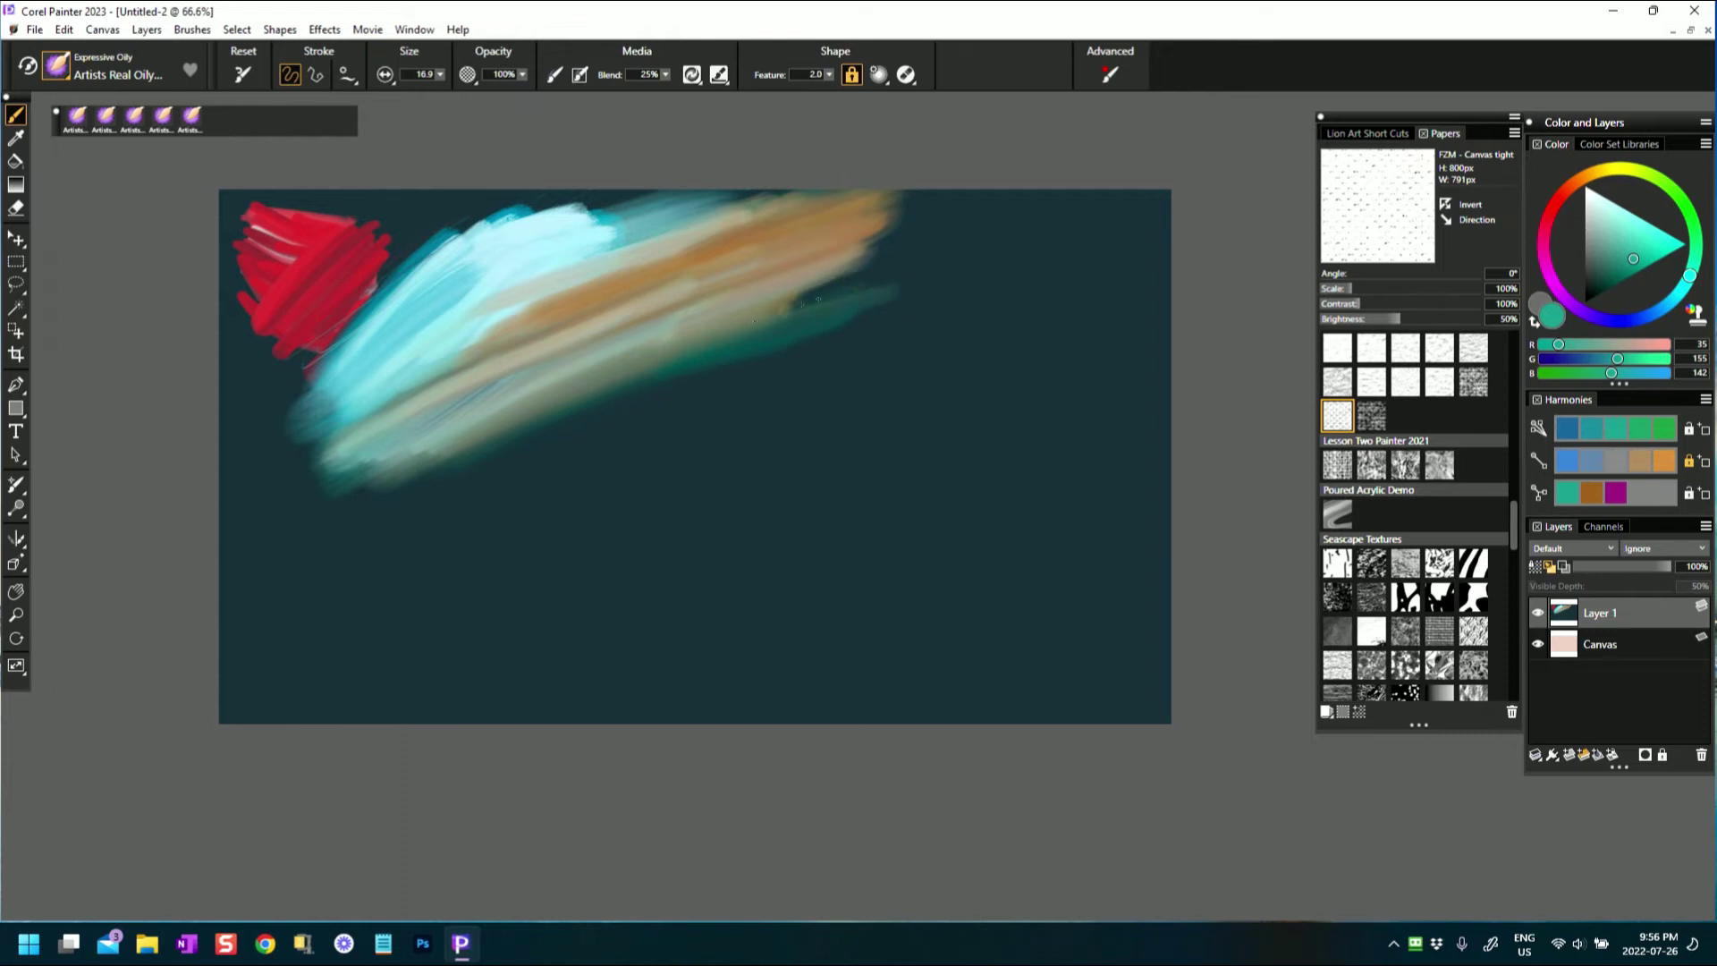
# - Pick magenta (RGB 154, 36, 128), reset the brush variant, and blend broad magenta strokes over the orange-brown swatch and its lower edge
pyautogui.click(1615, 493)
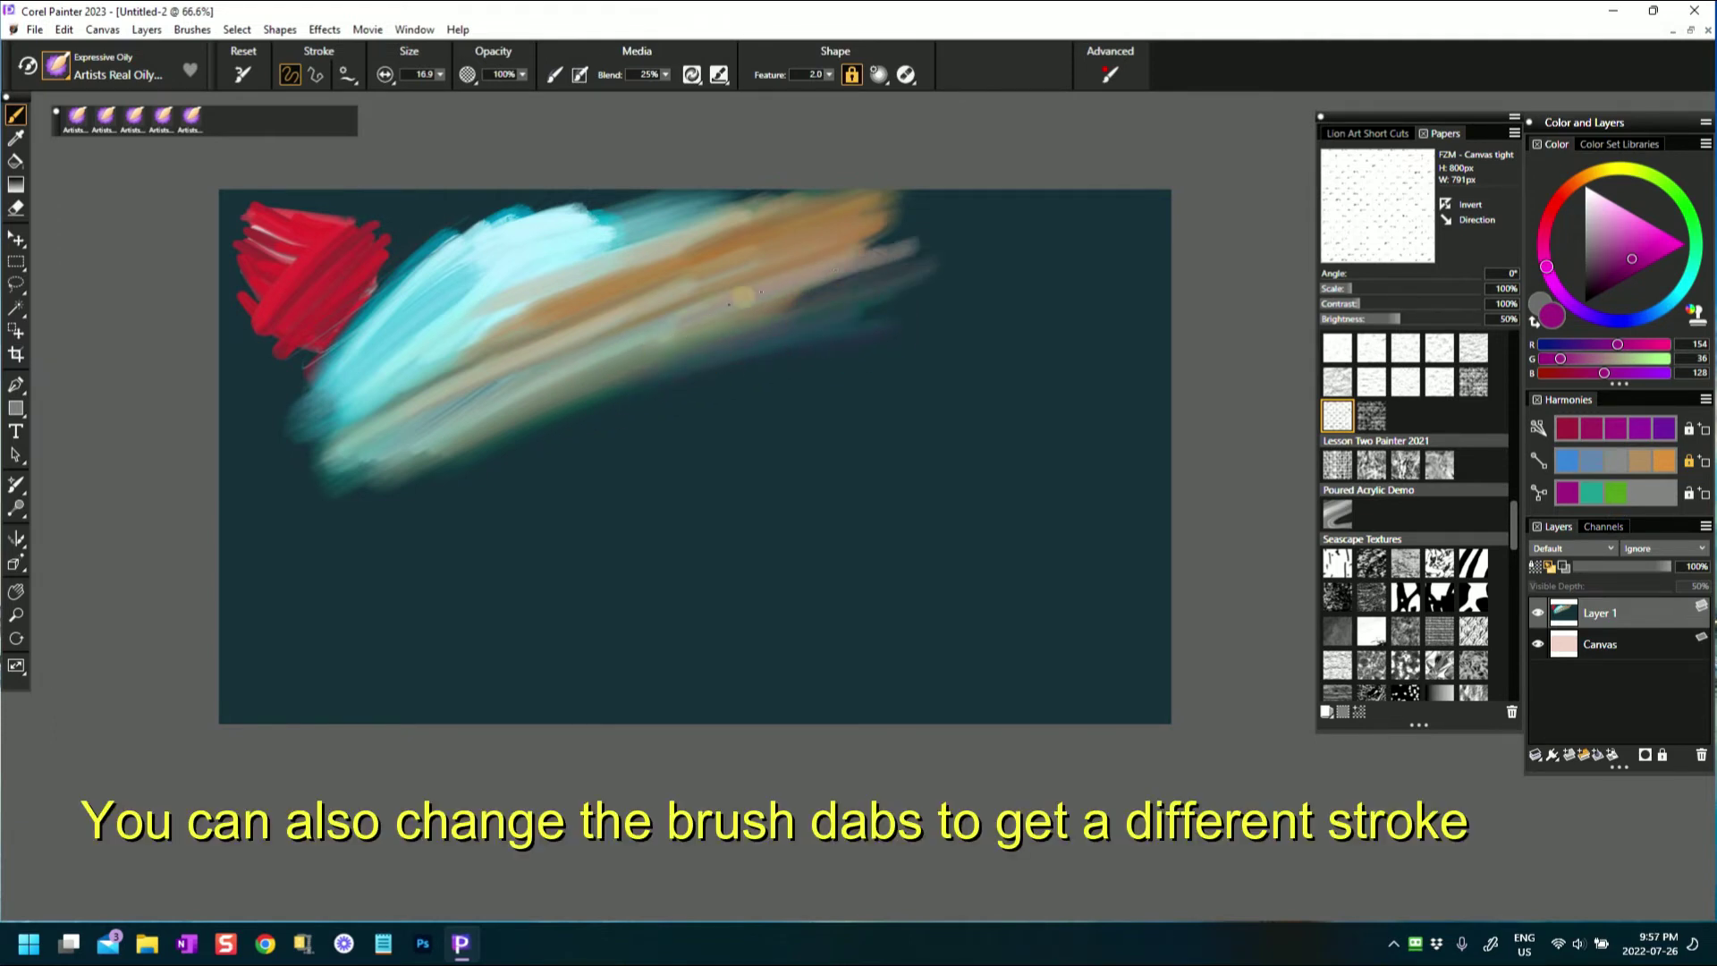
pyautogui.click(243, 74)
pyautogui.moveTo(746, 318)
pyautogui.mouseDown()
pyautogui.moveTo(919, 268)
pyautogui.moveTo(767, 287)
pyautogui.moveTo(617, 256)
pyautogui.moveTo(885, 180)
pyautogui.moveTo(844, 165)
pyautogui.mouseUp()
pyautogui.moveTo(669, 351)
pyautogui.mouseDown()
pyautogui.moveTo(490, 394)
pyautogui.moveTo(479, 413)
pyautogui.moveTo(580, 405)
pyautogui.moveTo(334, 480)
pyautogui.moveTo(602, 406)
pyautogui.mouseUp()
pyautogui.moveTo(316, 498)
pyautogui.mouseDown()
pyautogui.moveTo(594, 410)
pyautogui.moveTo(505, 402)
pyautogui.mouseUp()
pyautogui.moveTo(328, 445); pyautogui.dragTo(578, 346)
pyautogui.moveTo(500, 429)
pyautogui.mouseDown()
pyautogui.moveTo(487, 372)
pyautogui.moveTo(942, 268)
pyautogui.moveTo(994, 220)
pyautogui.mouseUp()
pyautogui.moveTo(633, 253)
pyautogui.mouseDown()
pyautogui.moveTo(931, 185)
pyautogui.moveTo(993, 188)
pyautogui.moveTo(862, 238)
pyautogui.moveTo(721, 364)
pyautogui.moveTo(1001, 241)
pyautogui.moveTo(992, 222)
pyautogui.moveTo(1033, 197)
pyautogui.mouseUp()
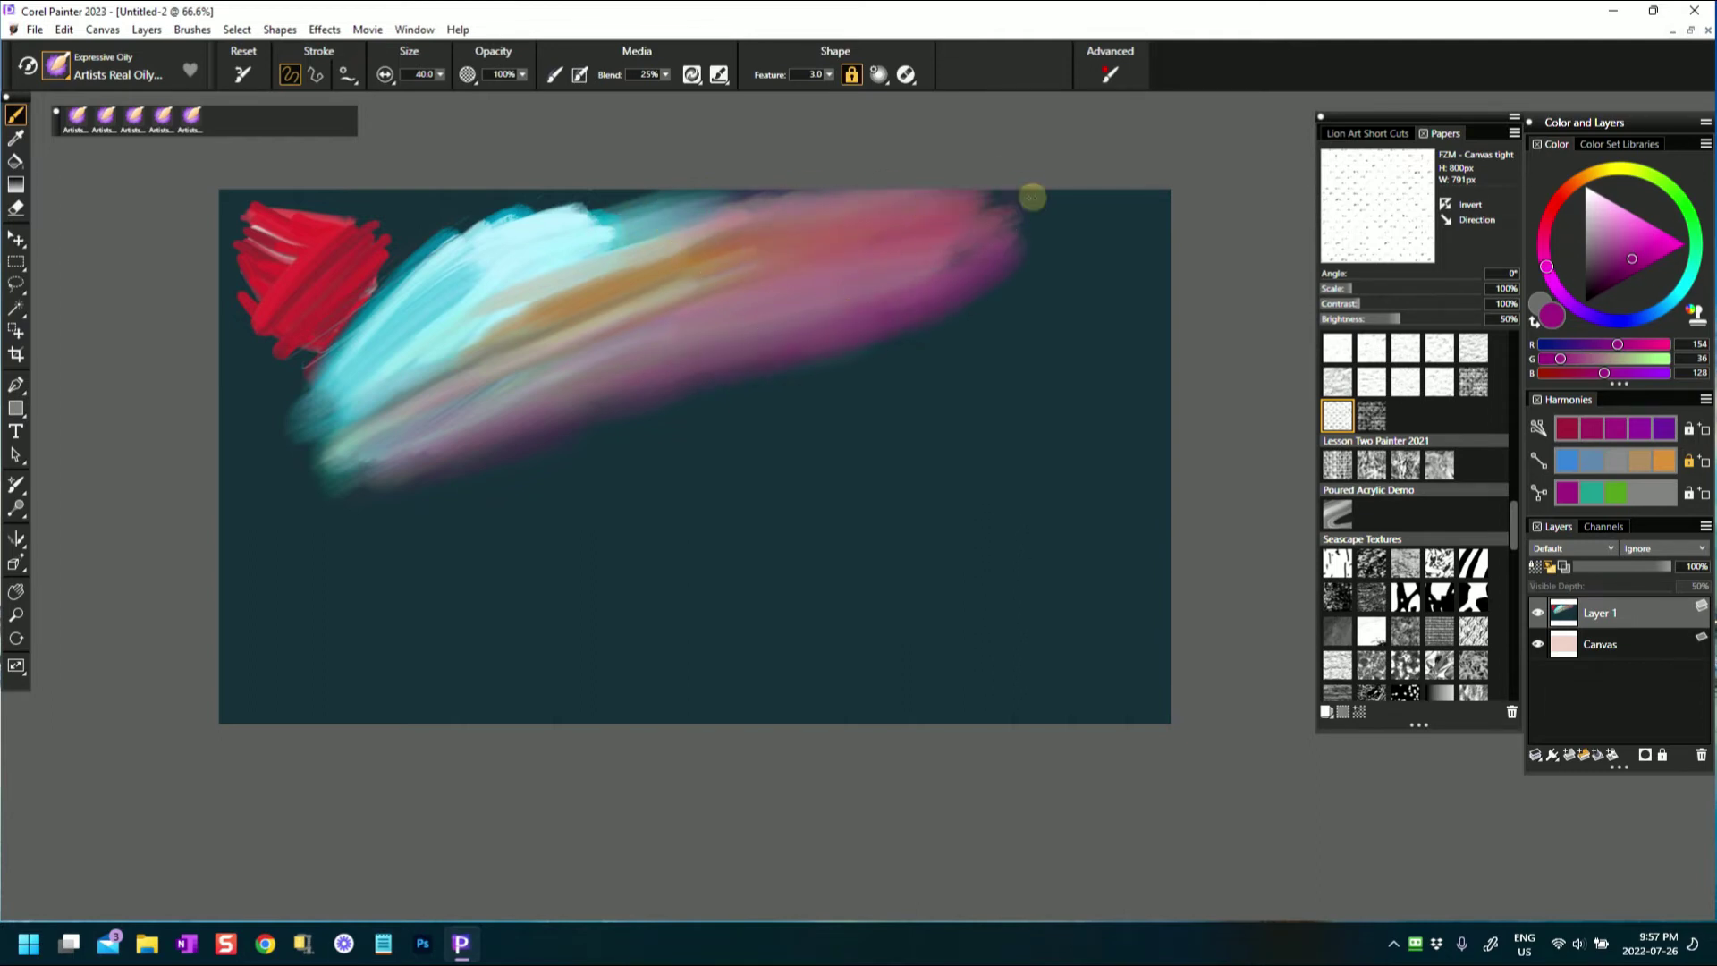
# - Add more magenta strokes at both ends of the blended swatch, extending its lower-left tip
pyautogui.moveTo(853, 277); pyautogui.dragTo(1023, 229)
pyautogui.moveTo(345, 433)
pyautogui.mouseDown()
pyautogui.moveTo(658, 320)
pyautogui.moveTo(409, 410)
pyautogui.moveTo(600, 292)
pyautogui.moveTo(365, 422)
pyautogui.moveTo(464, 346)
pyautogui.mouseUp()
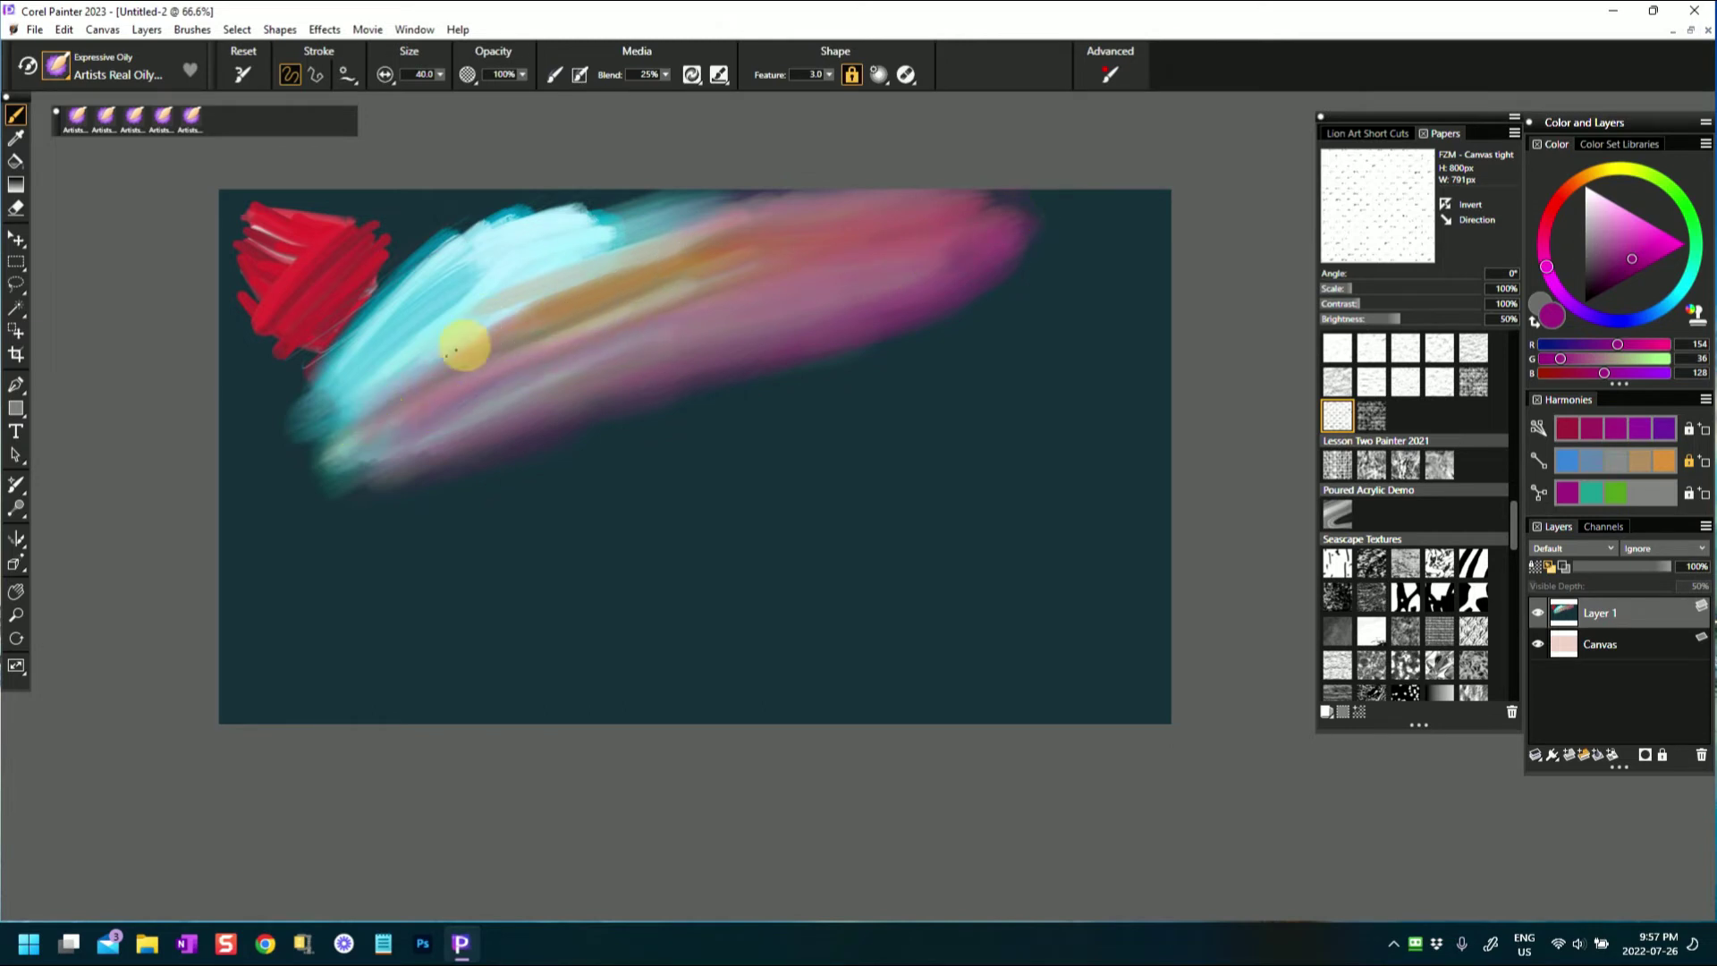
pyautogui.moveTo(433, 440); pyautogui.dragTo(553, 384)
pyautogui.moveTo(343, 486); pyautogui.dragTo(411, 456)
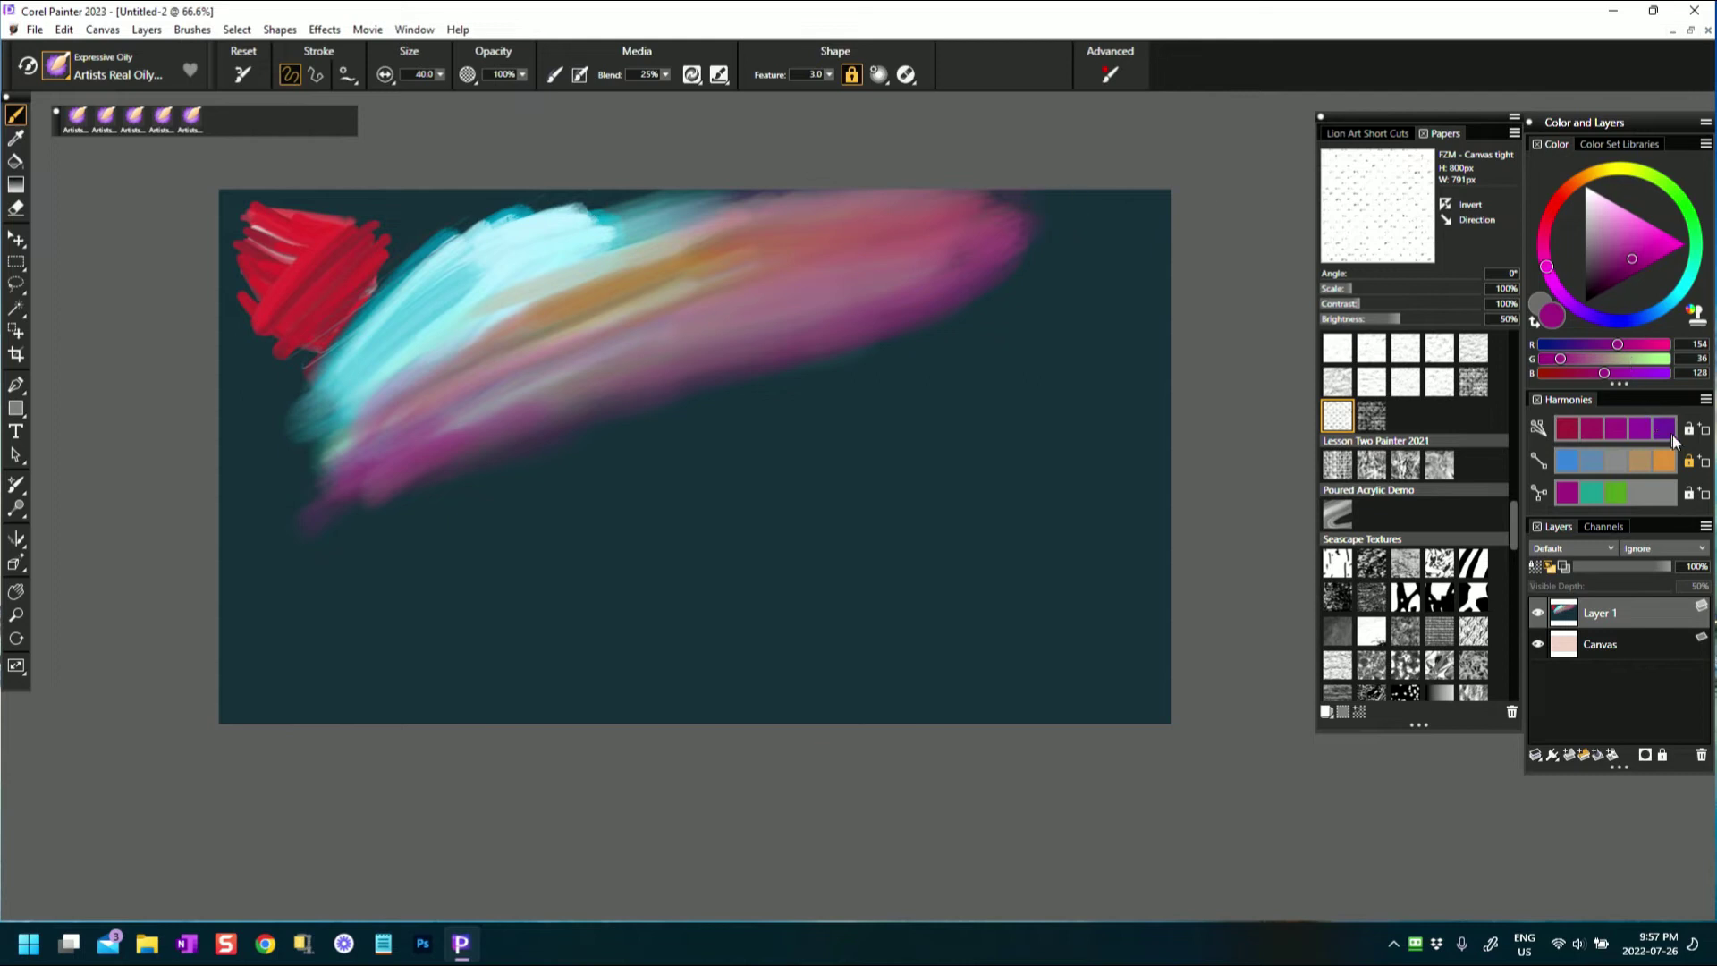
# - Pick orange (RGB 206, 139, 62) and paint strokes through the middle and lower edge of the magenta swatch
pyautogui.click(1656, 454)
pyautogui.moveTo(661, 315); pyautogui.dragTo(833, 291)
pyautogui.moveTo(428, 432)
pyautogui.mouseDown()
pyautogui.moveTo(356, 459)
pyautogui.moveTo(574, 376)
pyautogui.moveTo(401, 454)
pyautogui.moveTo(827, 330)
pyautogui.moveTo(513, 365)
pyautogui.moveTo(550, 392)
pyautogui.moveTo(459, 400)
pyautogui.moveTo(499, 380)
pyautogui.moveTo(410, 421)
pyautogui.mouseUp()
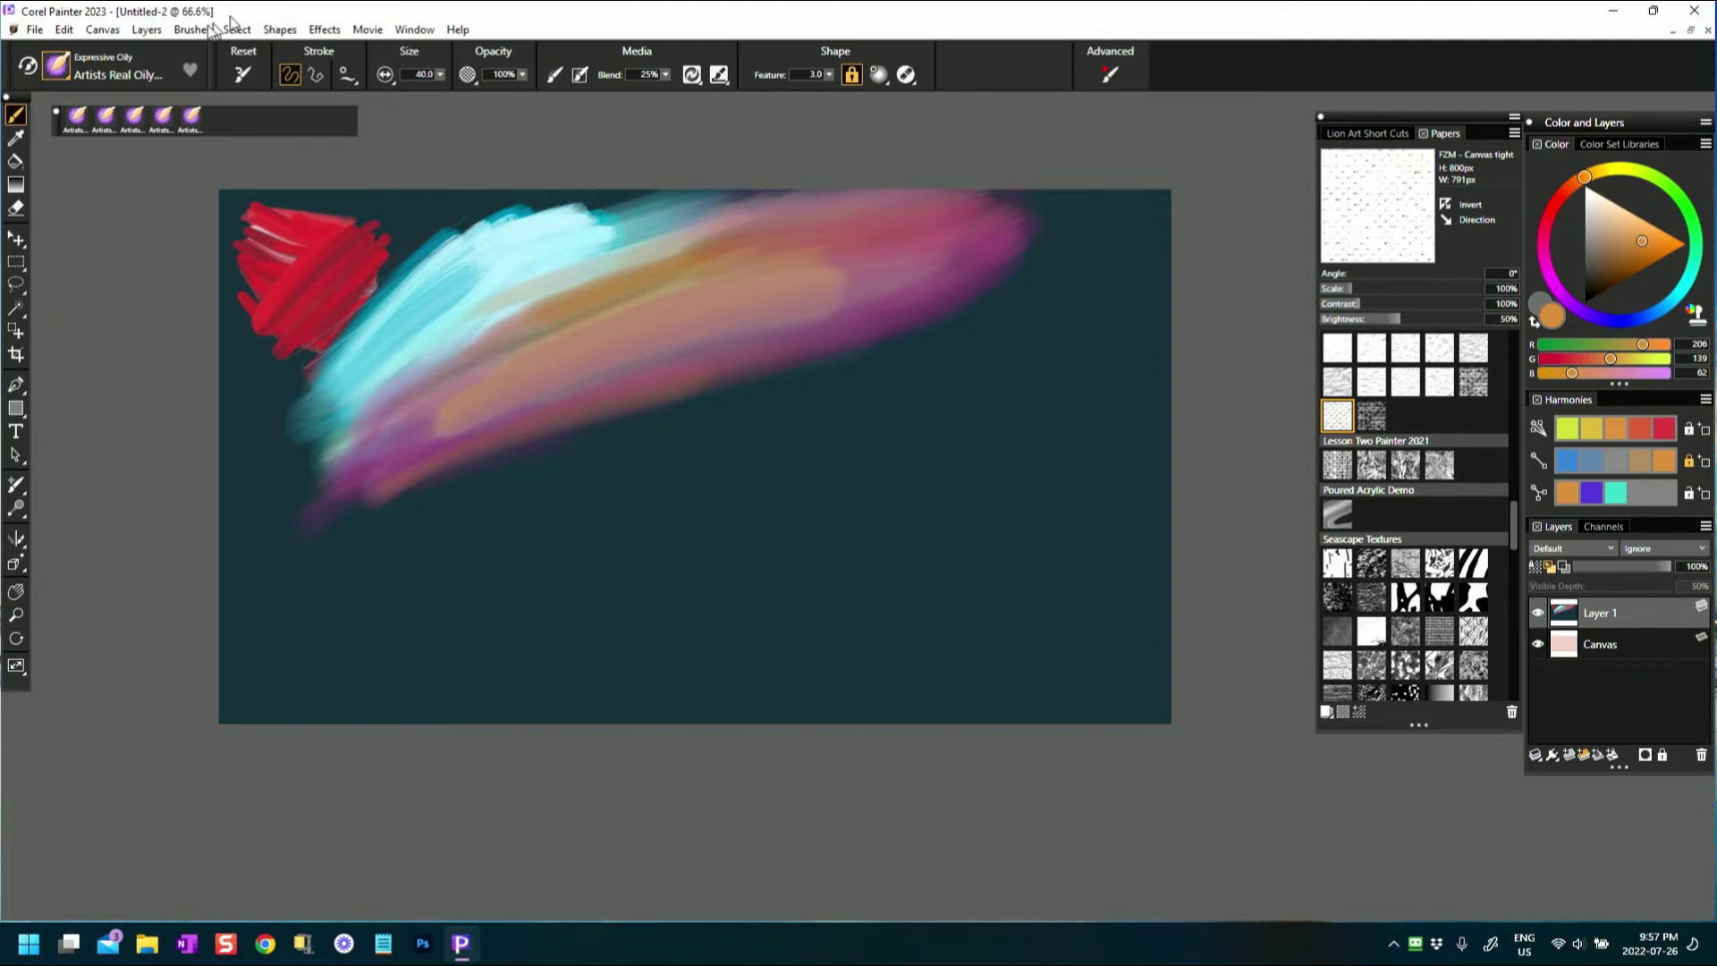
# - Switch to the Artists Real Short Camel brush and paint a violet (RGB 89, 62, 206) band beneath the magenta swatch
pyautogui.click(63, 72)
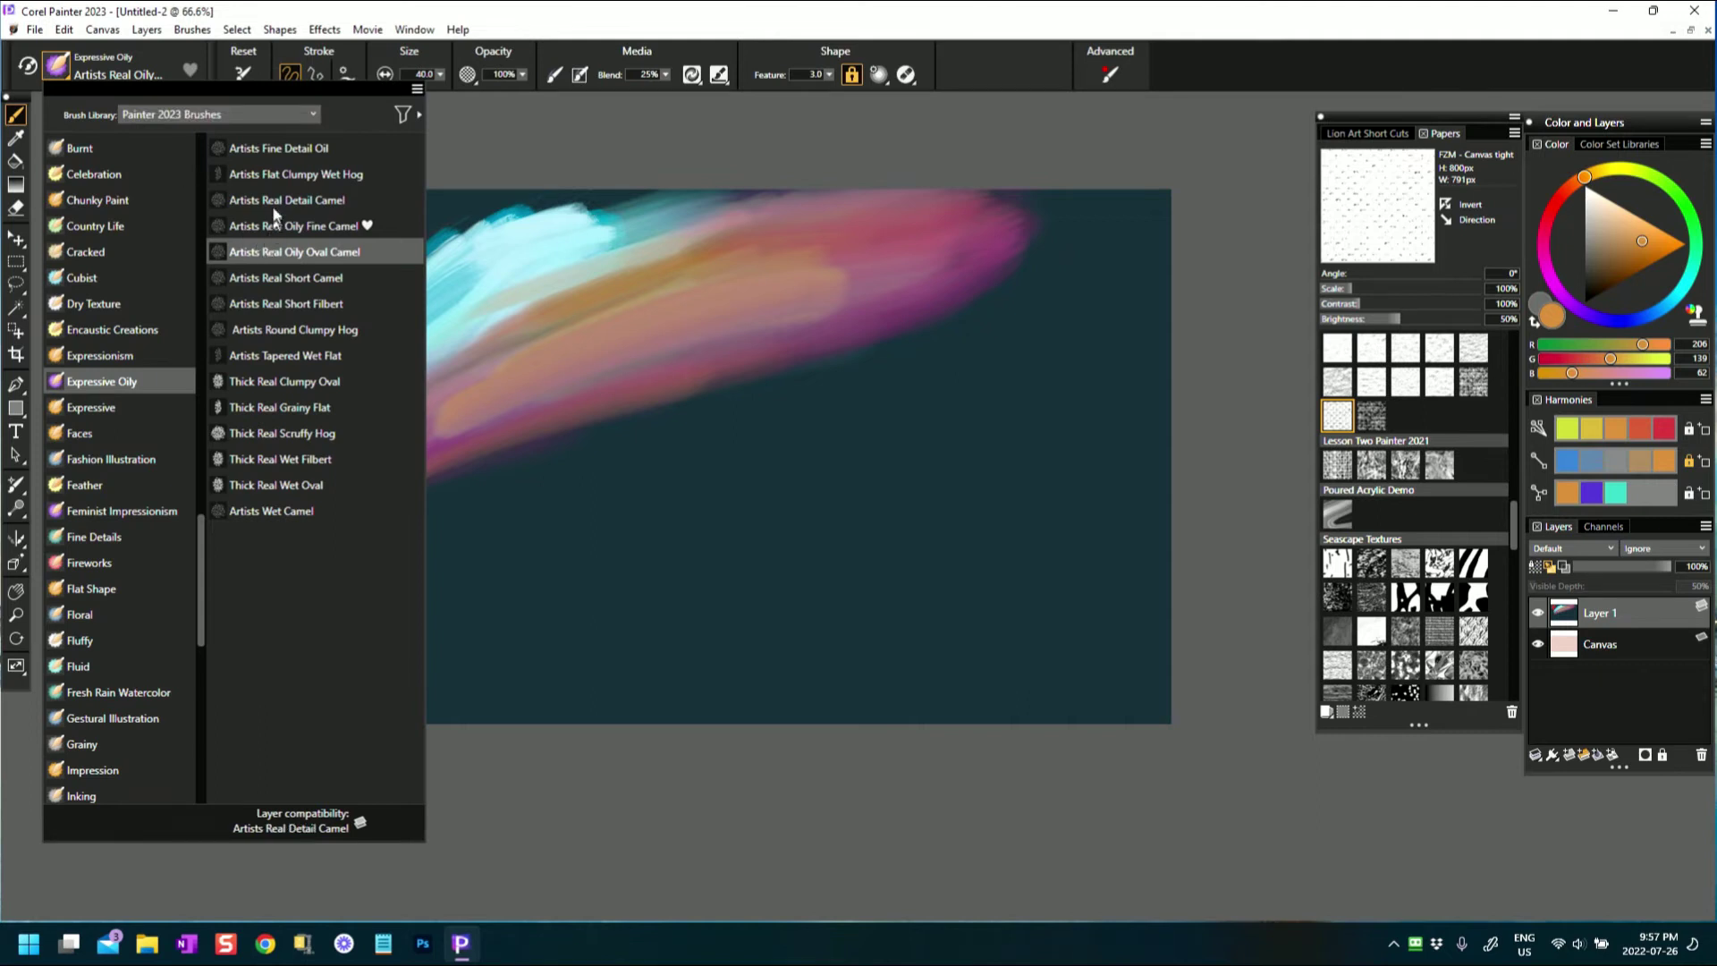
pyautogui.click(287, 278)
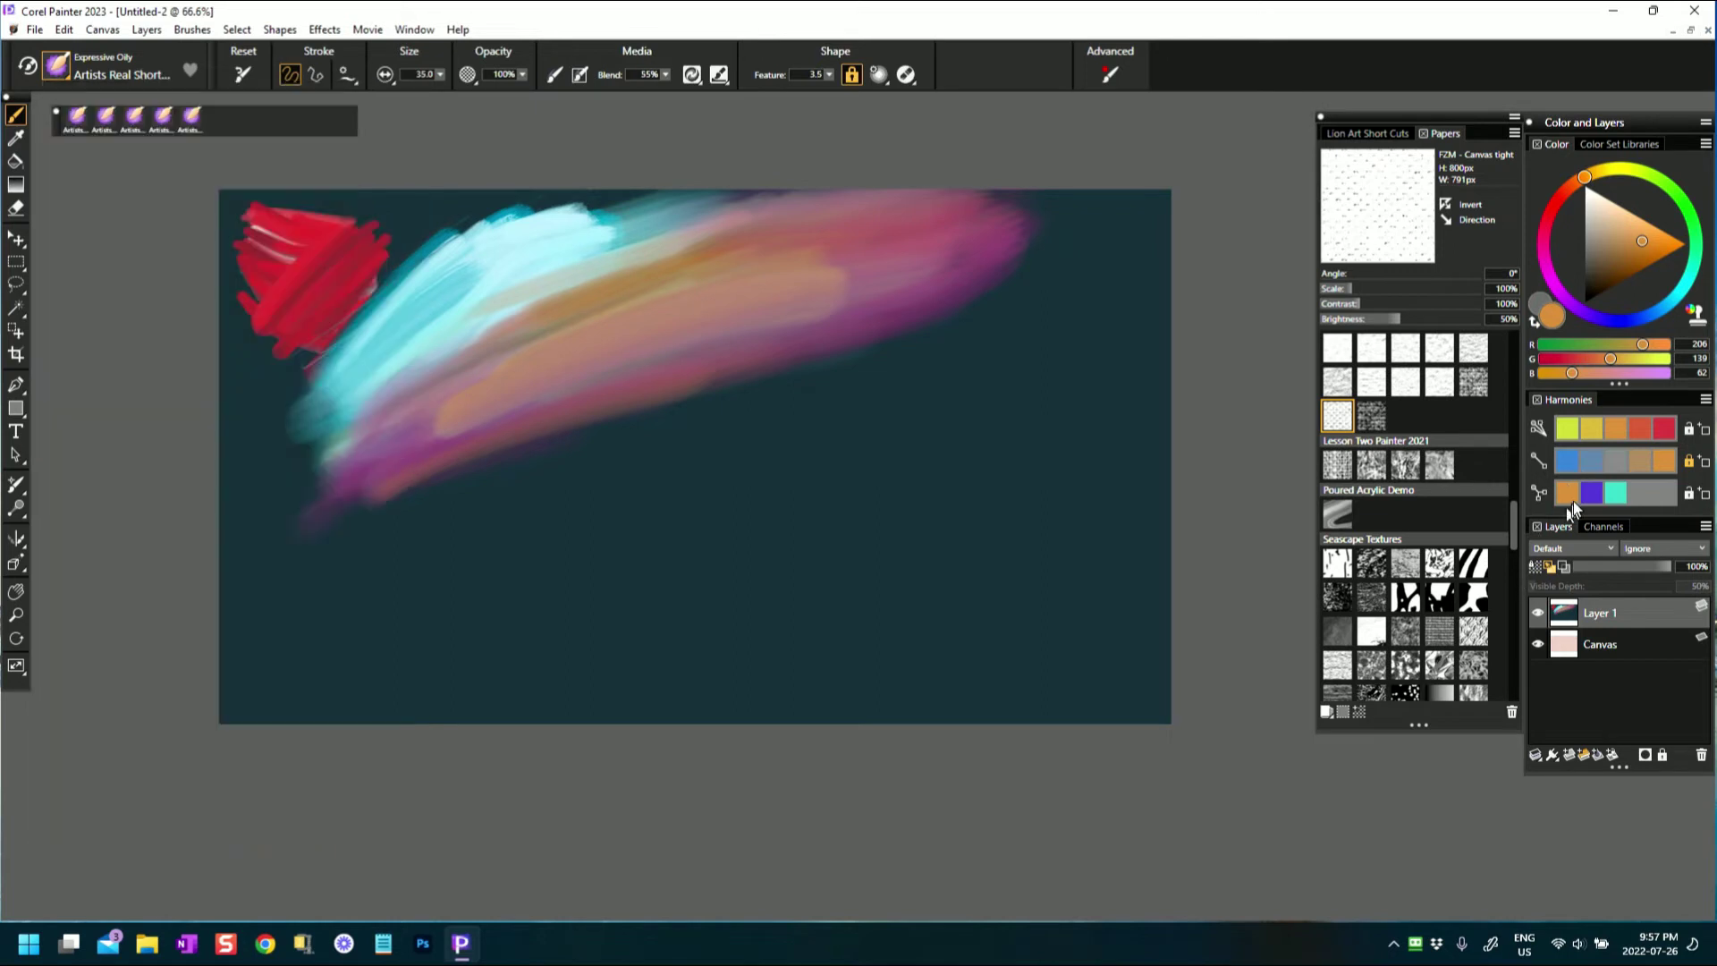
pyautogui.click(1591, 495)
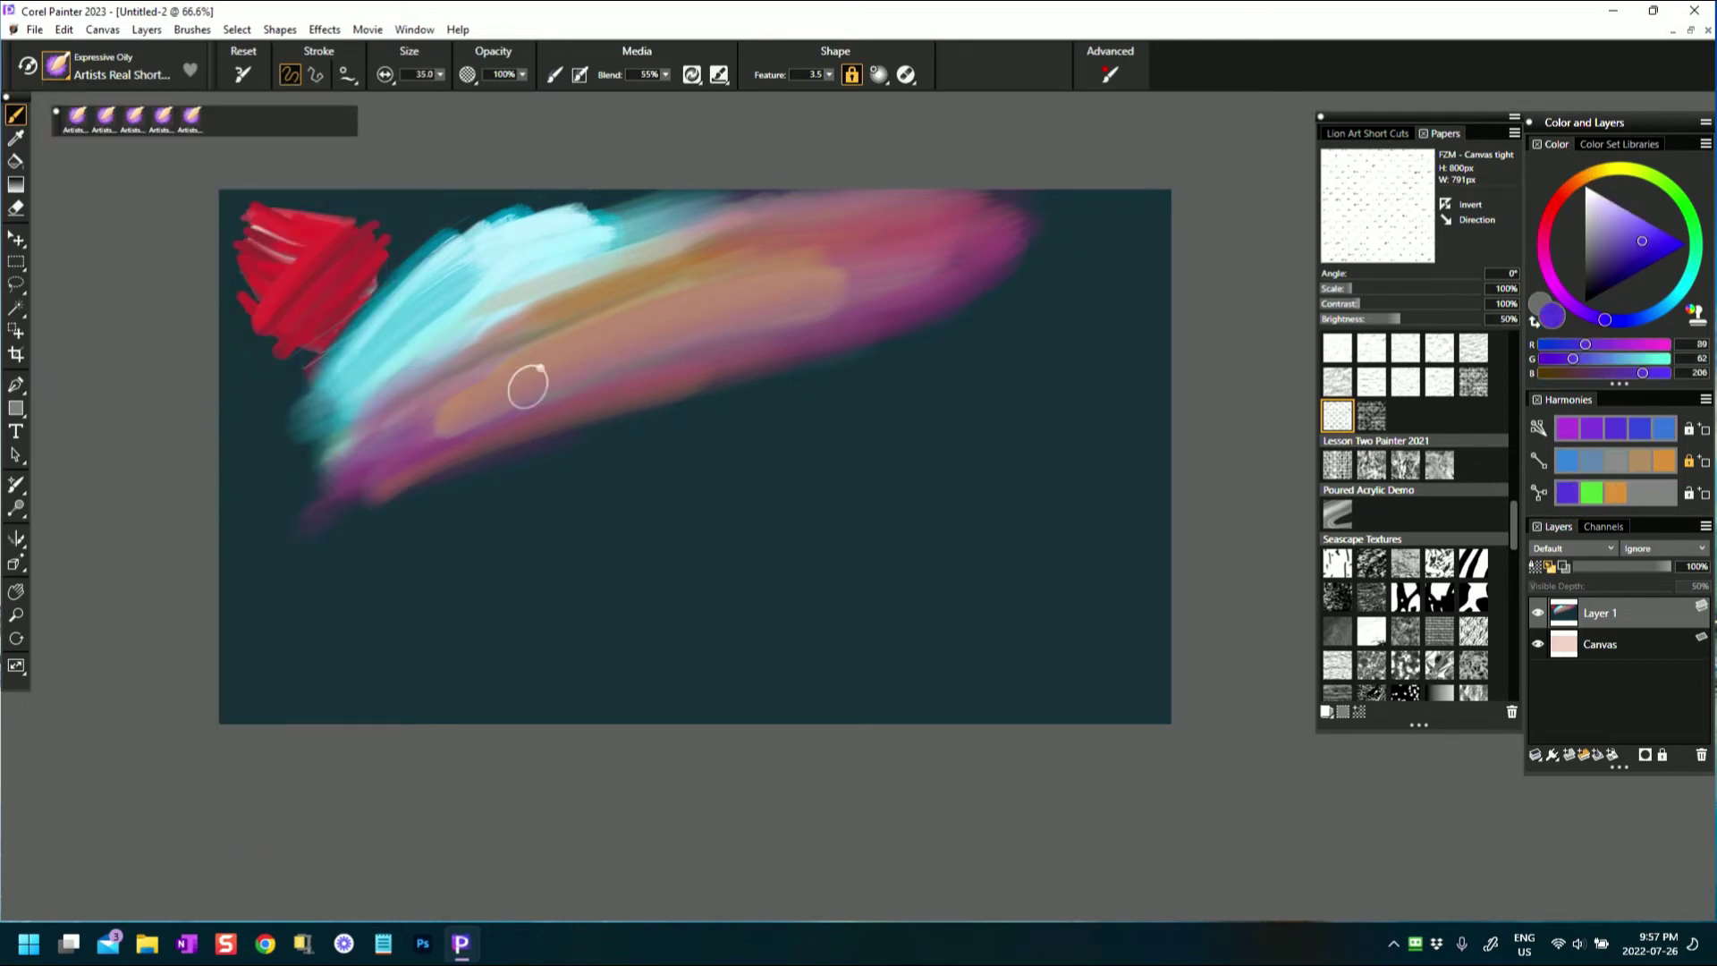
pyautogui.moveTo(936, 330)
pyautogui.mouseDown()
pyautogui.moveTo(572, 431)
pyautogui.moveTo(817, 371)
pyautogui.moveTo(567, 448)
pyautogui.mouseUp()
pyautogui.moveTo(880, 374); pyautogui.dragTo(925, 351)
pyautogui.moveTo(664, 407); pyautogui.dragTo(887, 348)
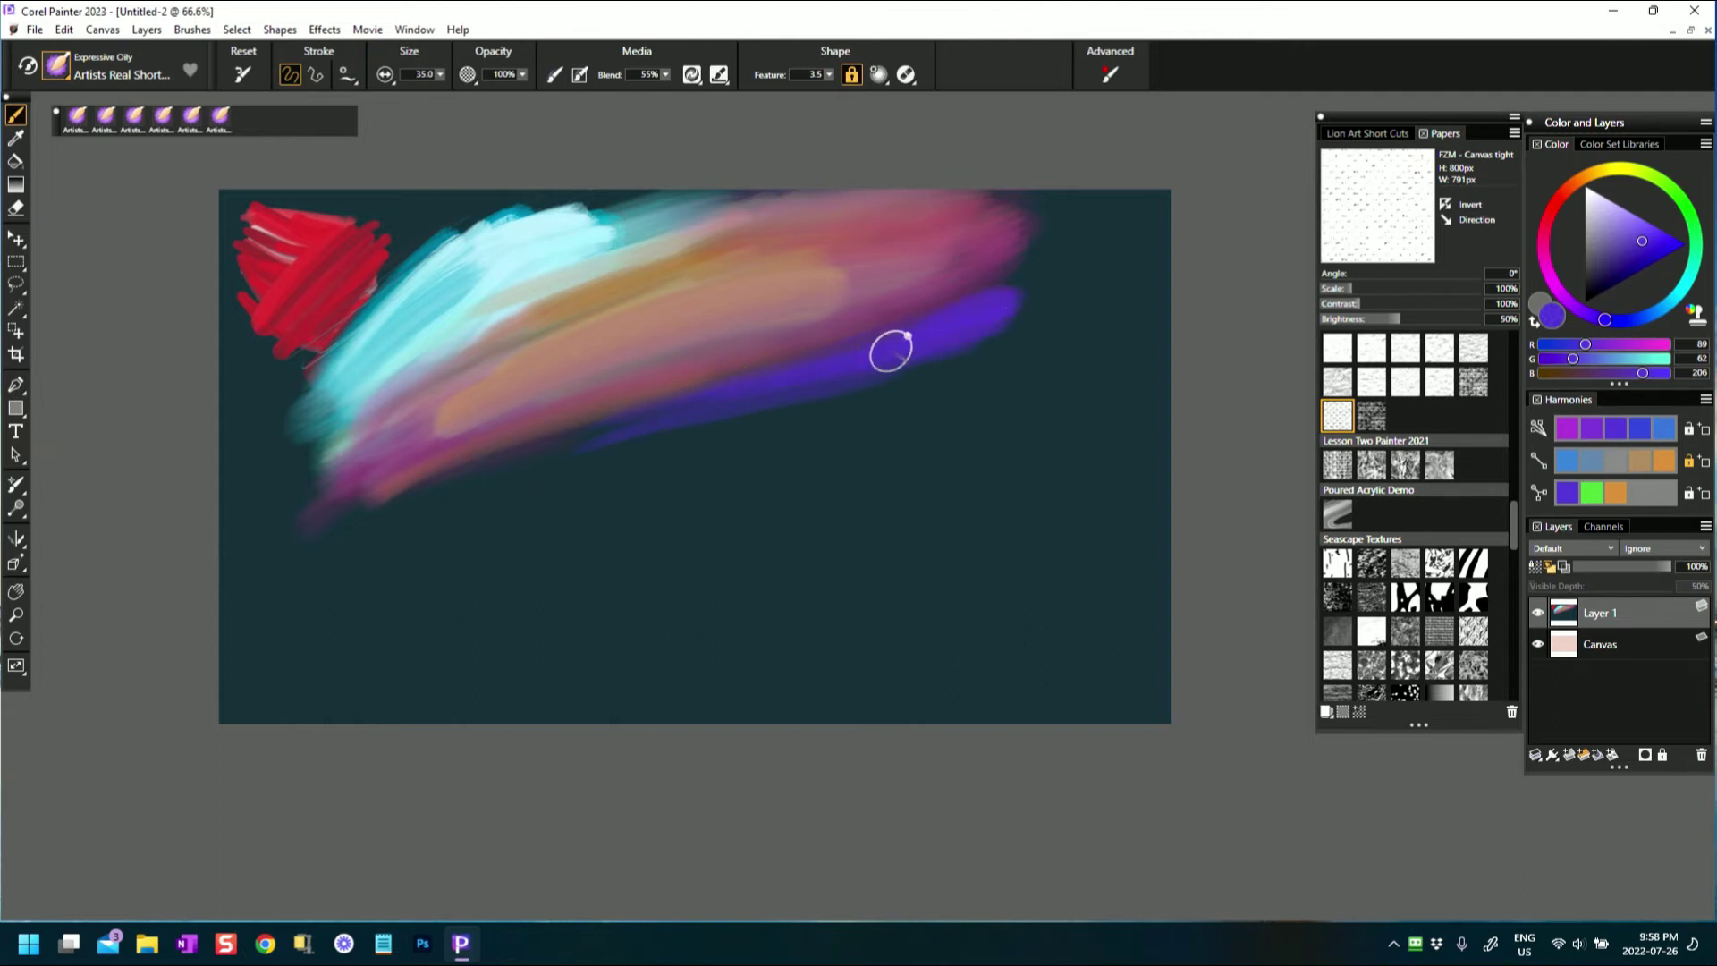
pyautogui.moveTo(835, 372); pyautogui.dragTo(626, 410)
# - Reset the brush variant and extend the violet band along the full lower edge of the magenta-orange swatch
pyautogui.click(242, 72)
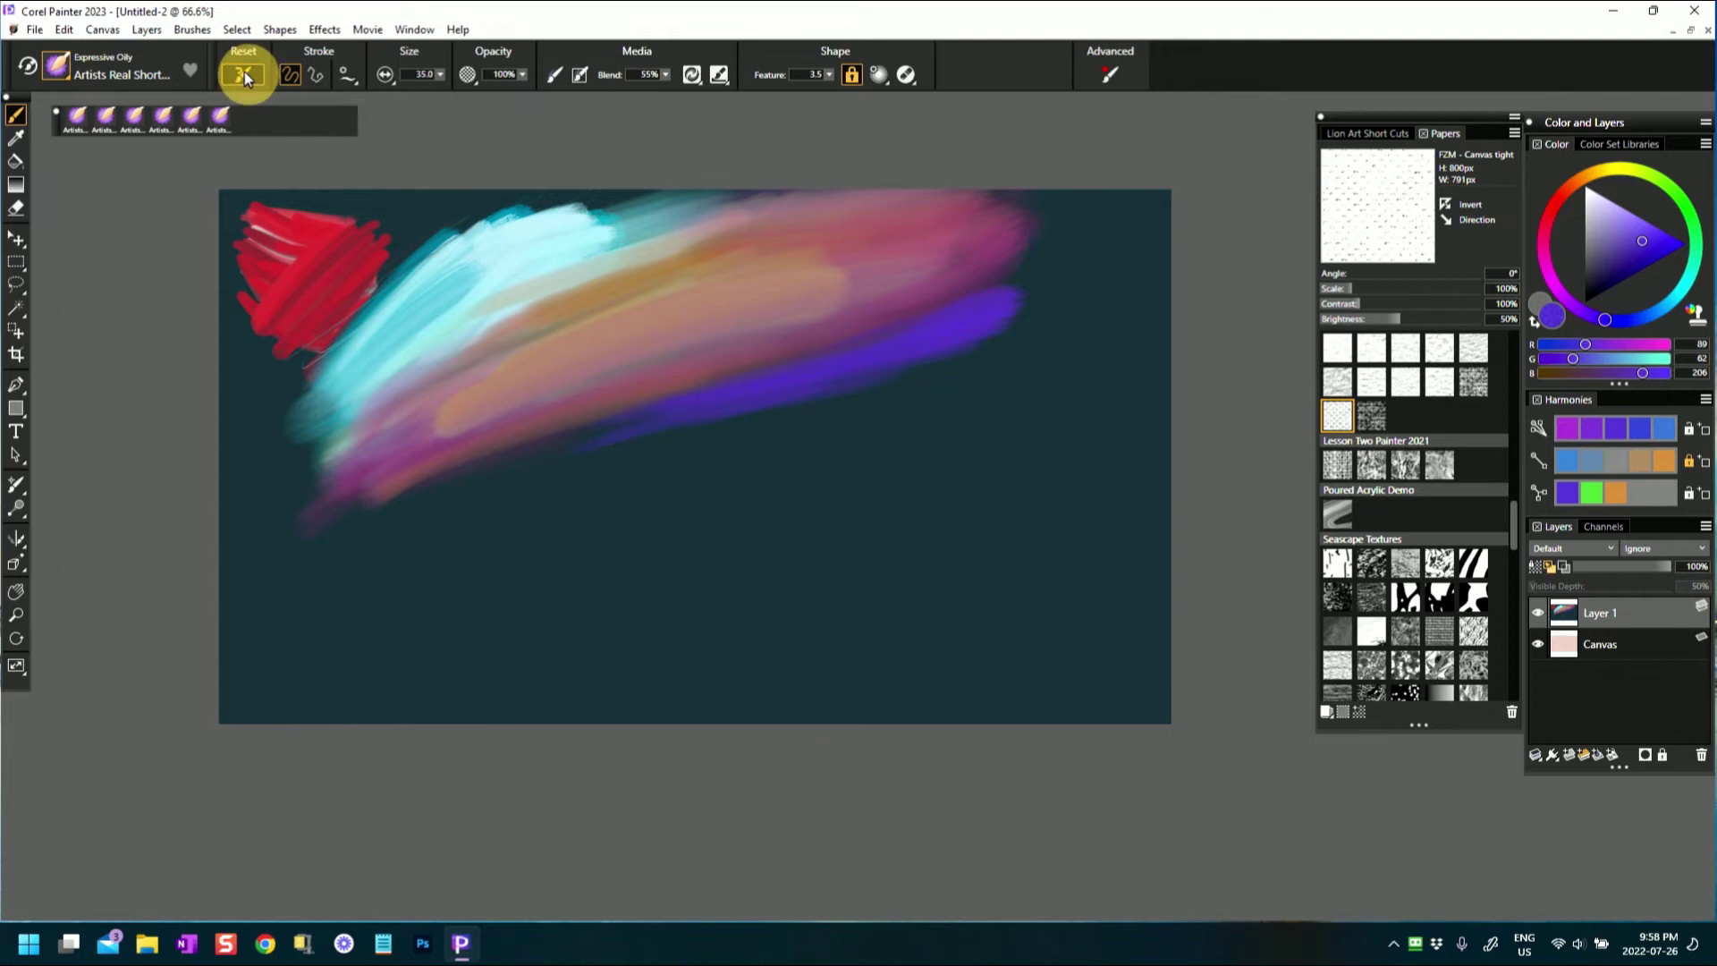
pyautogui.moveTo(823, 375); pyautogui.dragTo(519, 440)
pyautogui.moveTo(673, 411)
pyautogui.mouseDown()
pyautogui.moveTo(371, 492)
pyautogui.moveTo(533, 444)
pyautogui.moveTo(379, 498)
pyautogui.mouseUp()
pyautogui.moveTo(654, 422)
pyautogui.mouseDown()
pyautogui.moveTo(970, 343)
pyautogui.moveTo(955, 345)
pyautogui.moveTo(991, 328)
pyautogui.moveTo(923, 338)
pyautogui.moveTo(1037, 272)
pyautogui.mouseUp()
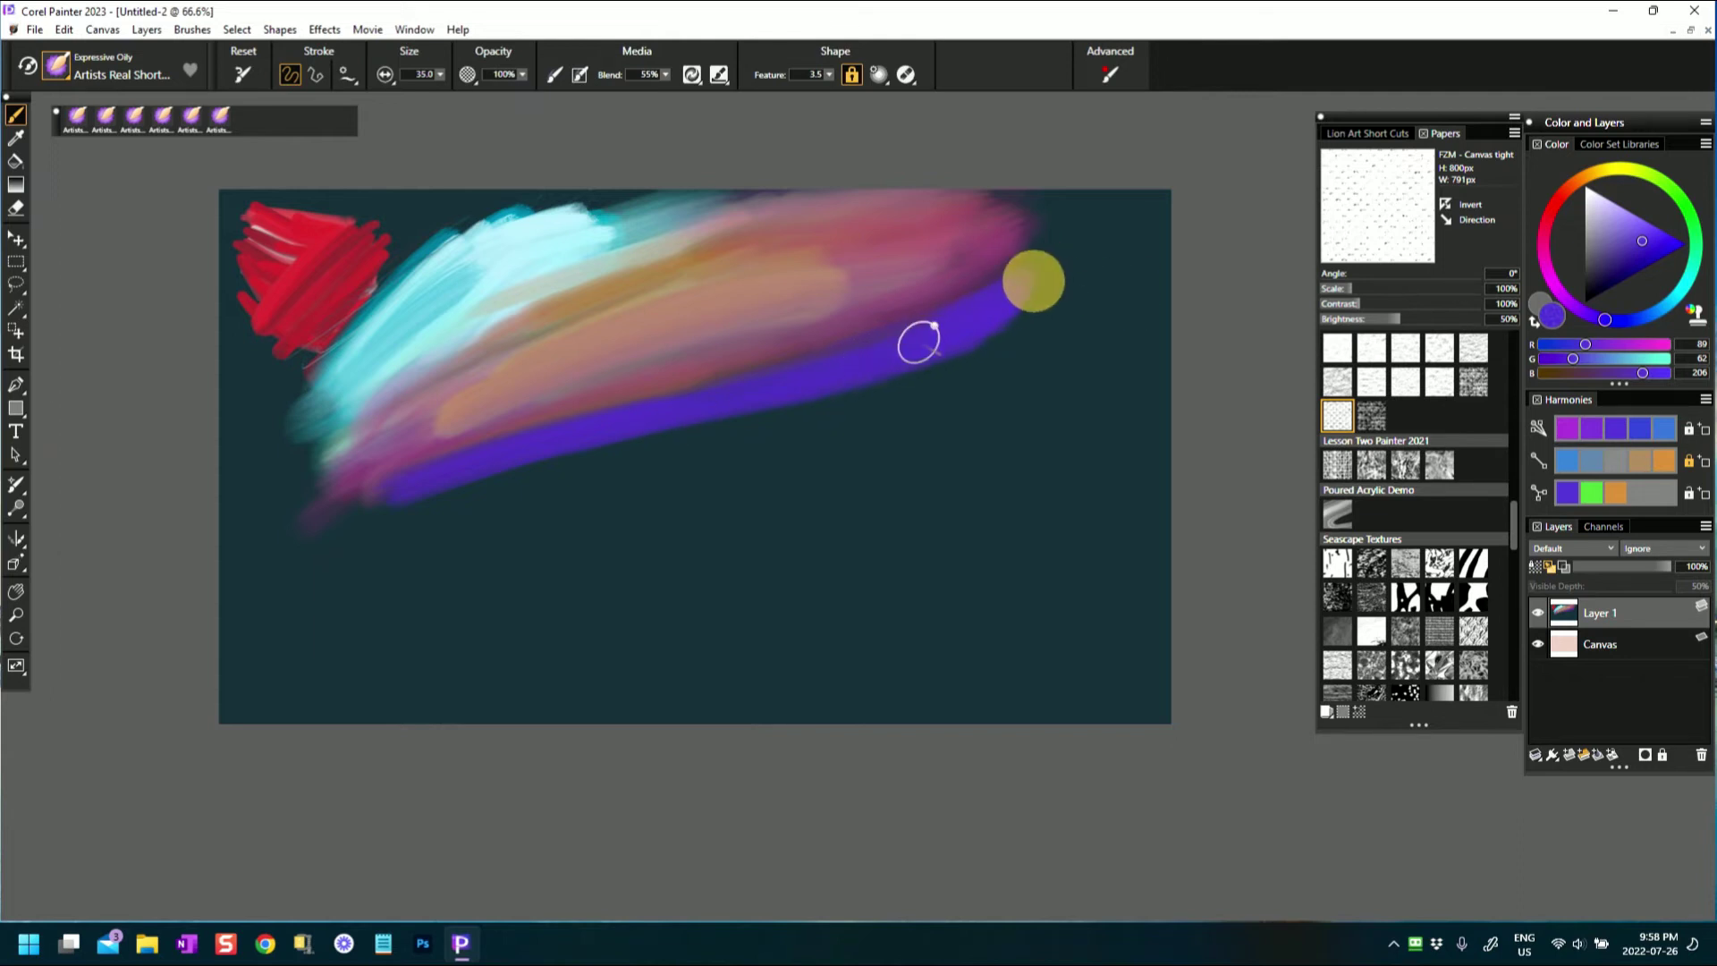
# - Blend violet strokes upward into the lower edge of the magenta-orange swatch along most of its length
pyautogui.moveTo(453, 464)
pyautogui.mouseDown()
pyautogui.moveTo(649, 403)
pyautogui.moveTo(877, 364)
pyautogui.mouseUp()
pyautogui.moveTo(395, 443)
pyautogui.mouseDown()
pyautogui.moveTo(632, 364)
pyautogui.moveTo(860, 338)
pyautogui.mouseUp()
pyautogui.moveTo(609, 390); pyautogui.dragTo(875, 357)
pyautogui.moveTo(480, 416)
pyautogui.mouseDown()
pyautogui.moveTo(758, 364)
pyautogui.moveTo(501, 424)
pyautogui.moveTo(877, 363)
pyautogui.mouseUp()
pyautogui.moveTo(434, 456); pyautogui.dragTo(724, 387)
pyautogui.moveTo(386, 474); pyautogui.dragTo(862, 358)
pyautogui.moveTo(666, 420)
pyautogui.mouseDown()
pyautogui.moveTo(901, 361)
pyautogui.moveTo(942, 334)
pyautogui.mouseUp()
pyautogui.moveTo(738, 408); pyautogui.dragTo(972, 321)
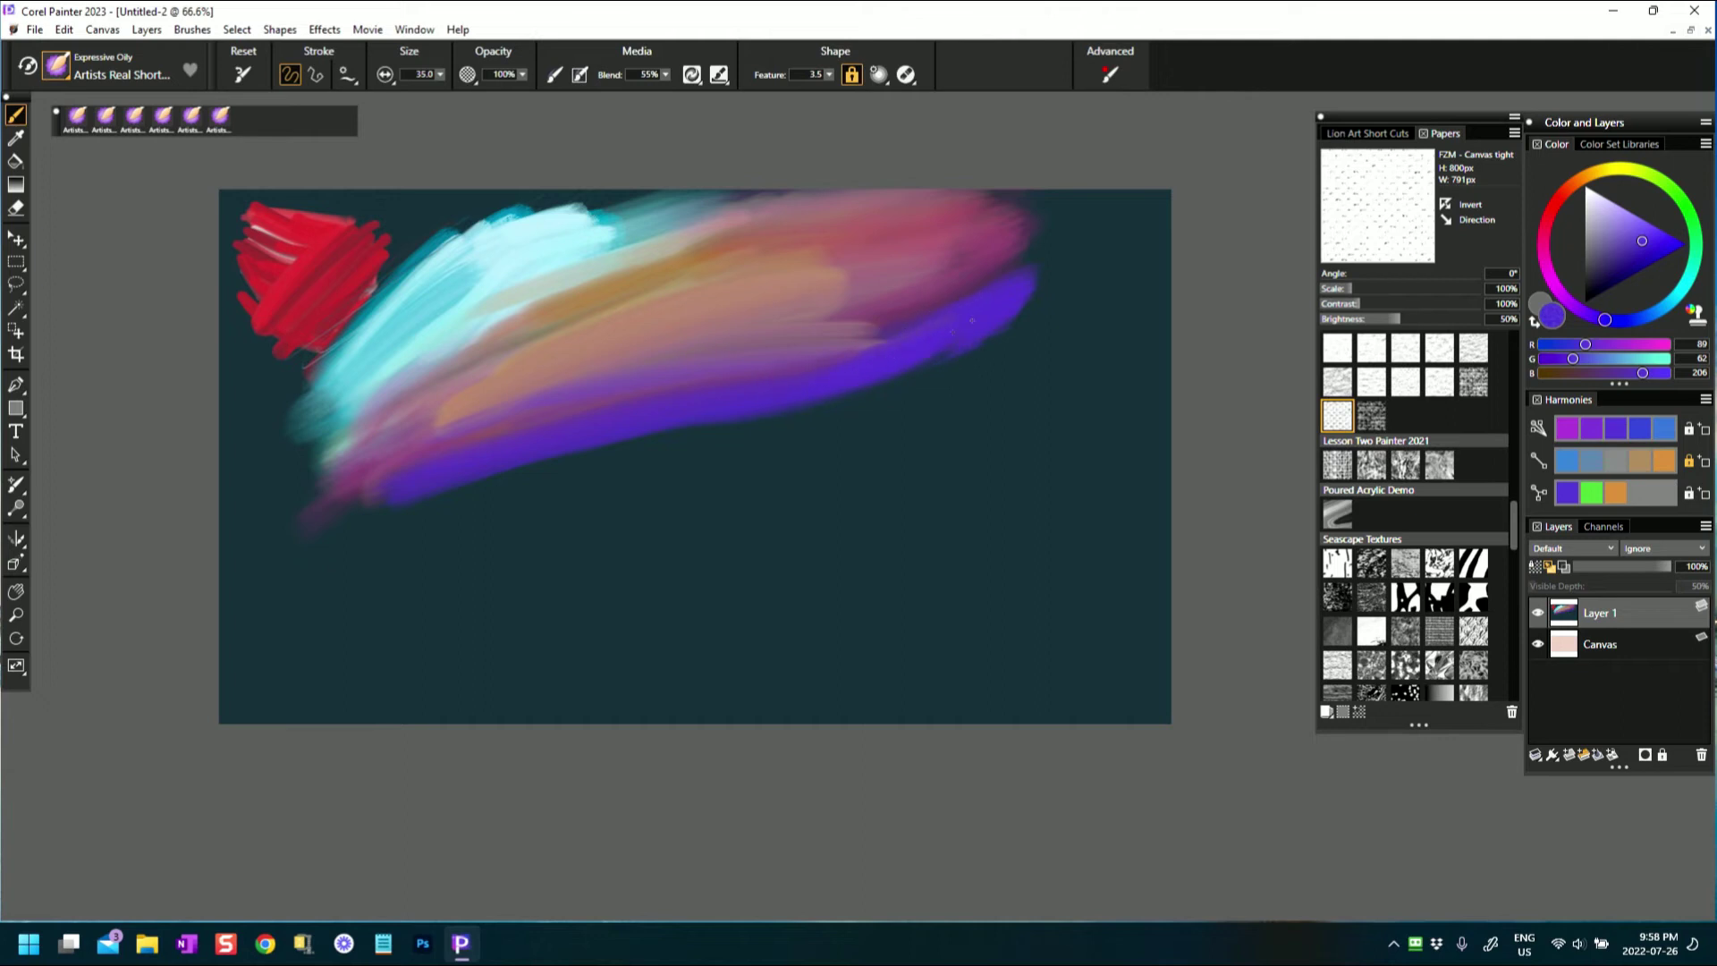
# - Blend violet over the swatch's left end beside the cyan, and add a darker violet (RGB 81, 57, 189) stroke along its lower-left edge
pyautogui.moveTo(400, 456)
pyautogui.mouseDown()
pyautogui.moveTo(463, 414)
pyautogui.moveTo(498, 437)
pyautogui.moveTo(366, 474)
pyautogui.mouseUp()
pyautogui.moveTo(591, 303); pyautogui.dragTo(367, 416)
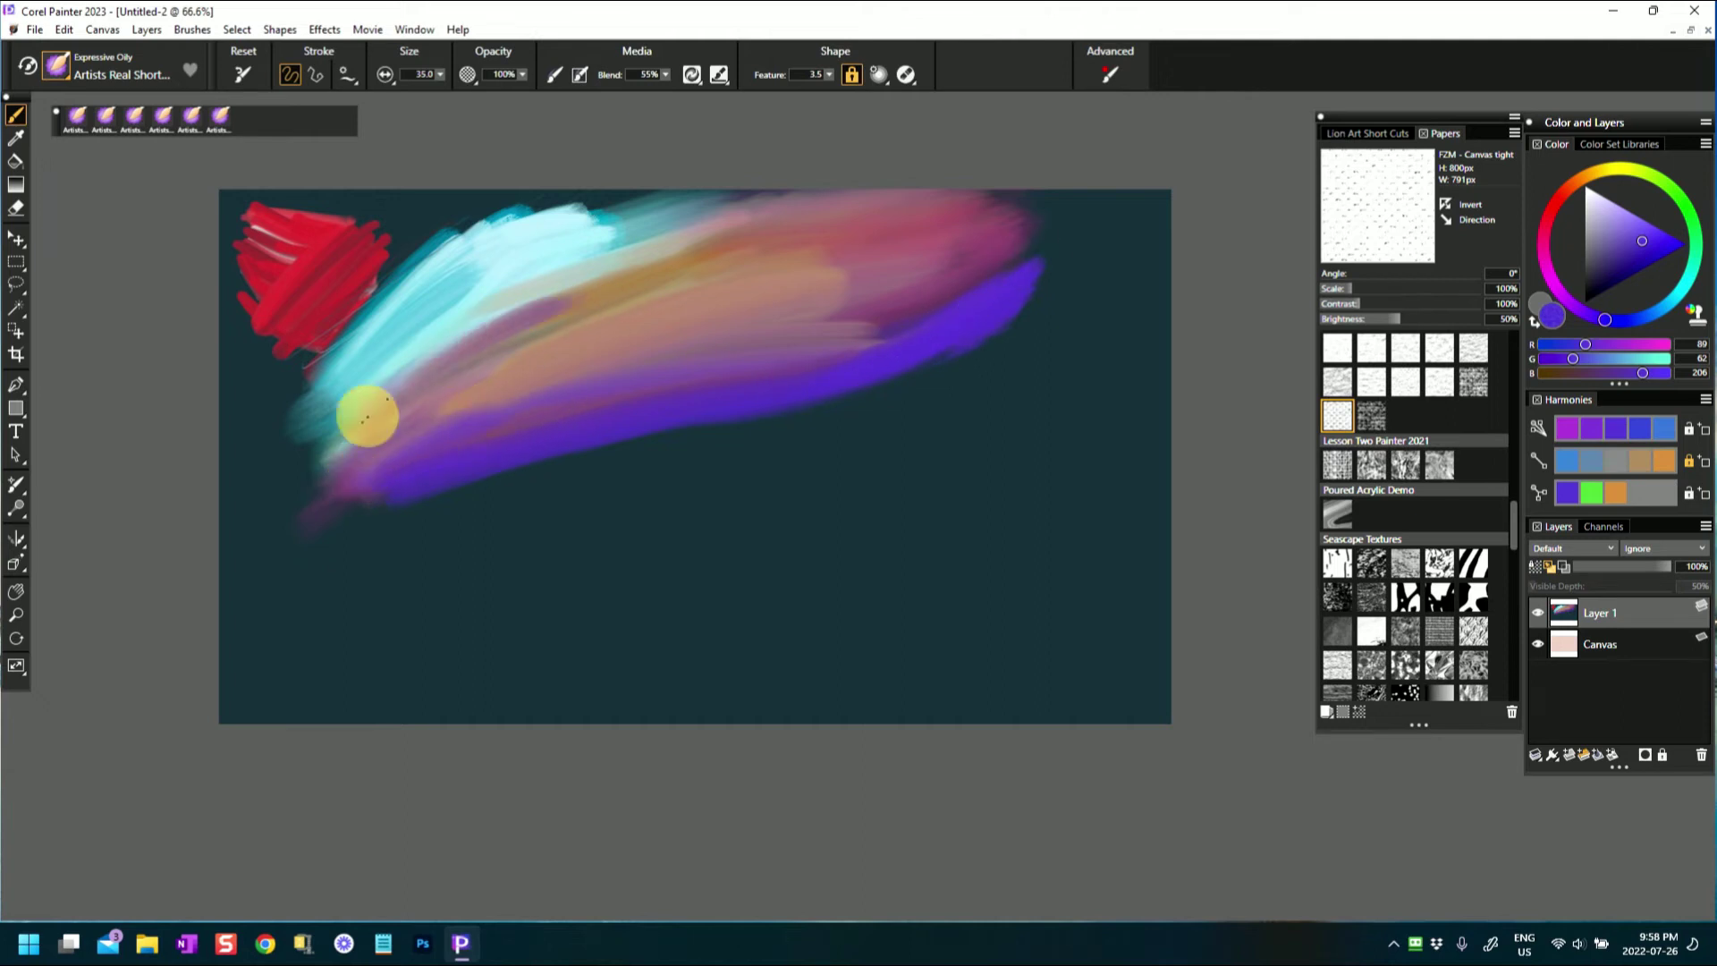
pyautogui.moveTo(567, 280); pyautogui.dragTo(322, 464)
pyautogui.moveTo(567, 333); pyautogui.dragTo(337, 483)
pyautogui.moveTo(460, 390)
pyautogui.mouseDown()
pyautogui.moveTo(344, 495)
pyautogui.moveTo(376, 490)
pyautogui.mouseUp()
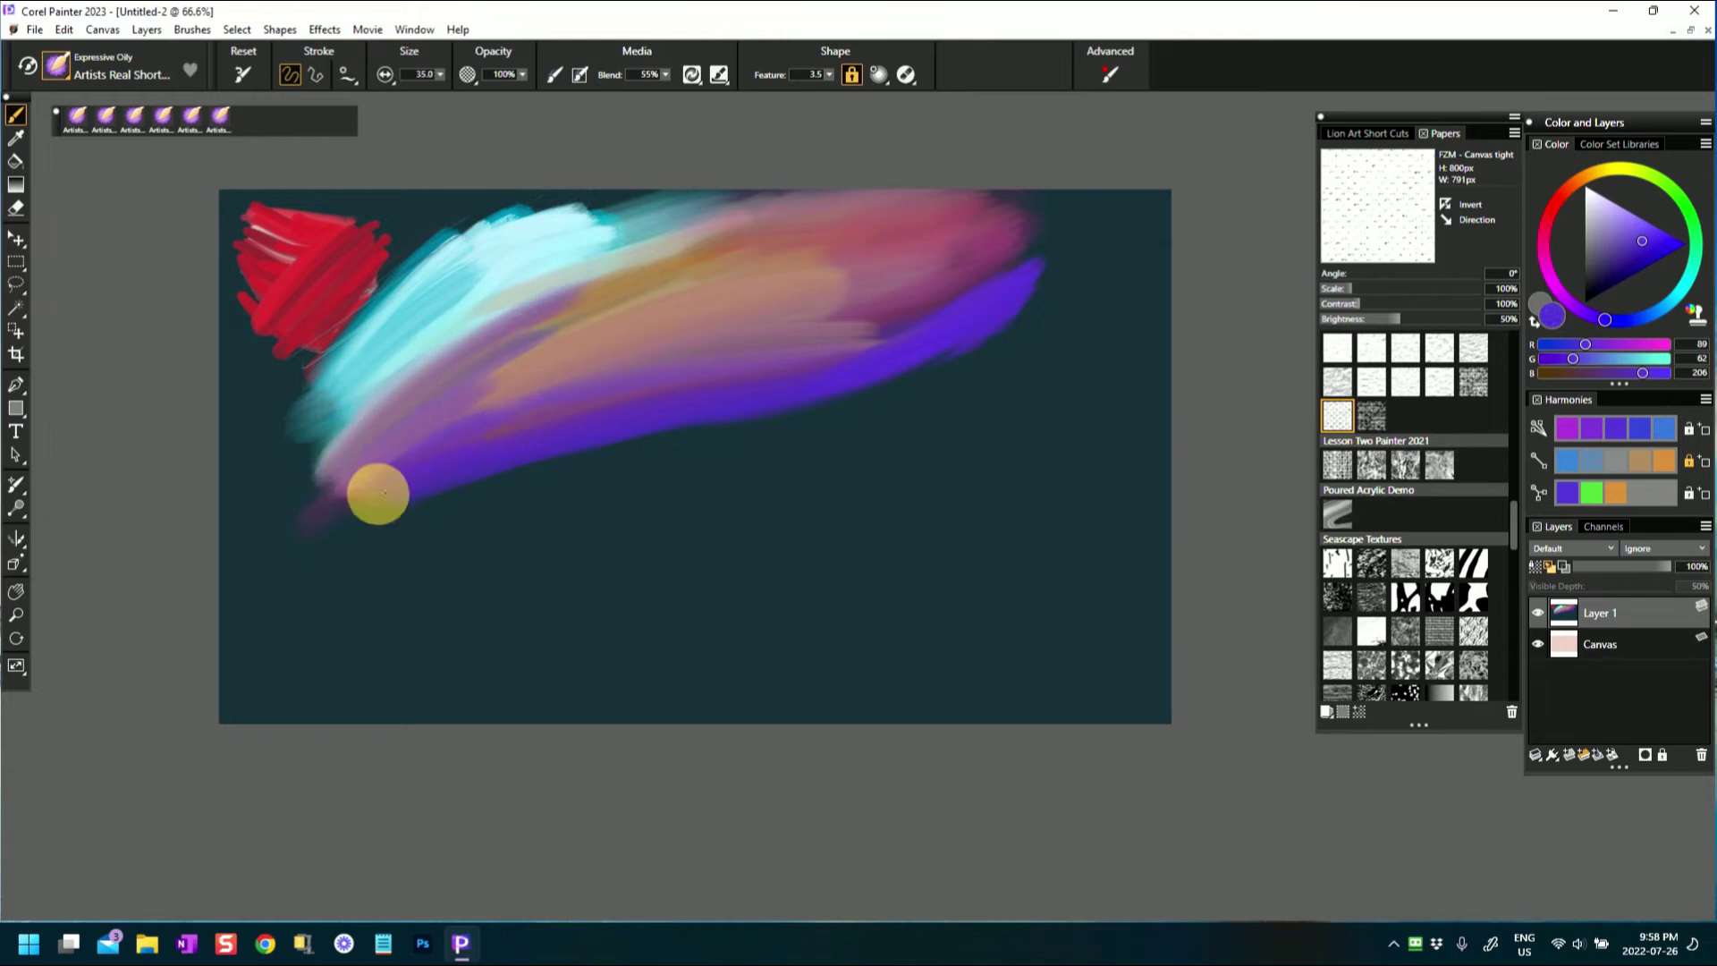
pyautogui.click(1638, 246)
pyautogui.moveTo(701, 385); pyautogui.dragTo(414, 444)
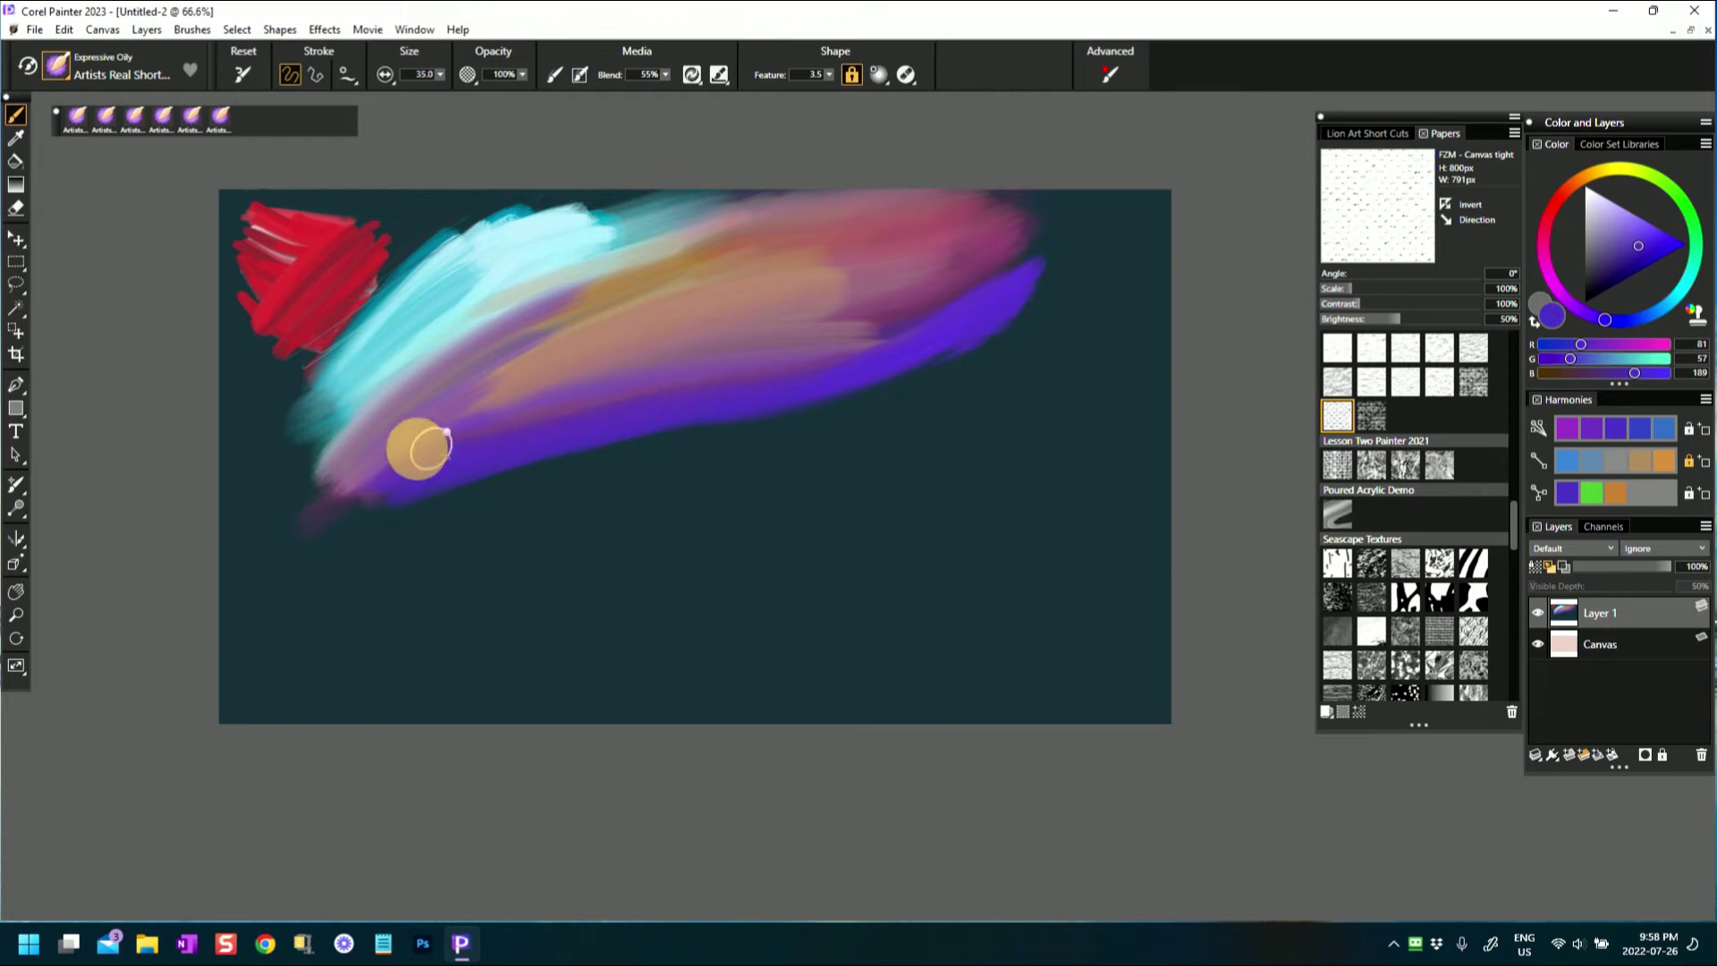
# - Switch to the Artists Real Short Filbert brush and paint a turquoise (RGB 62, 206, 190) oval swatch overlapping the violet band's lower-left edge
pyautogui.click(59, 67)
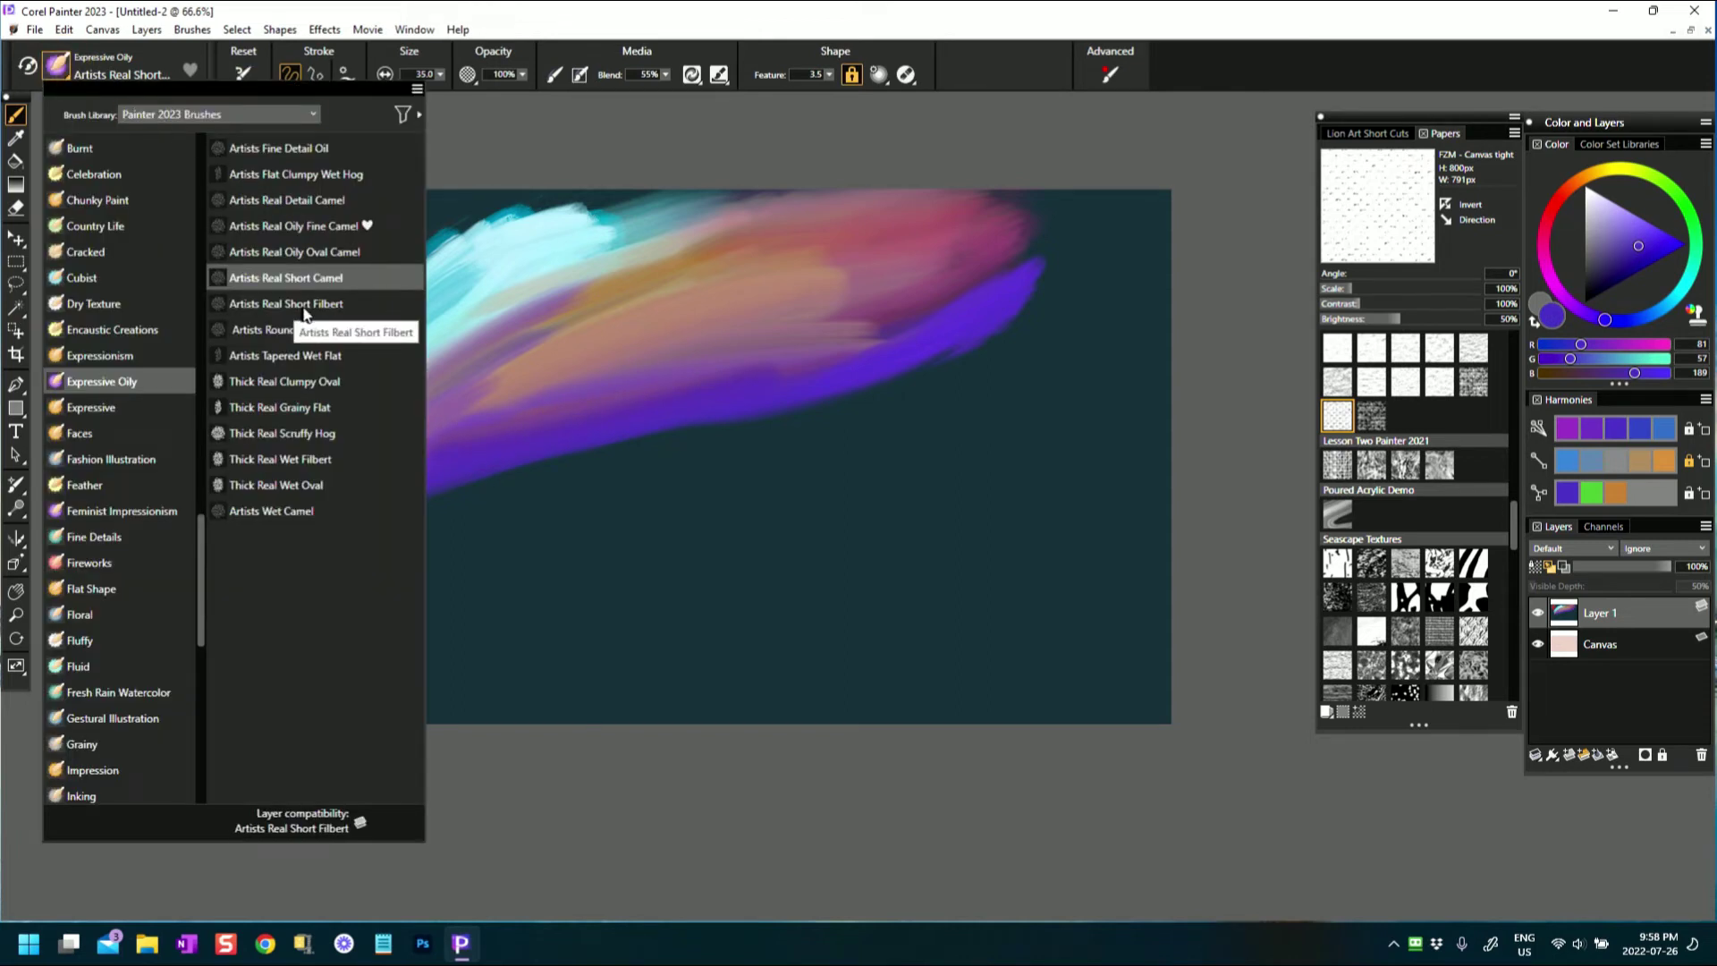
pyautogui.click(295, 304)
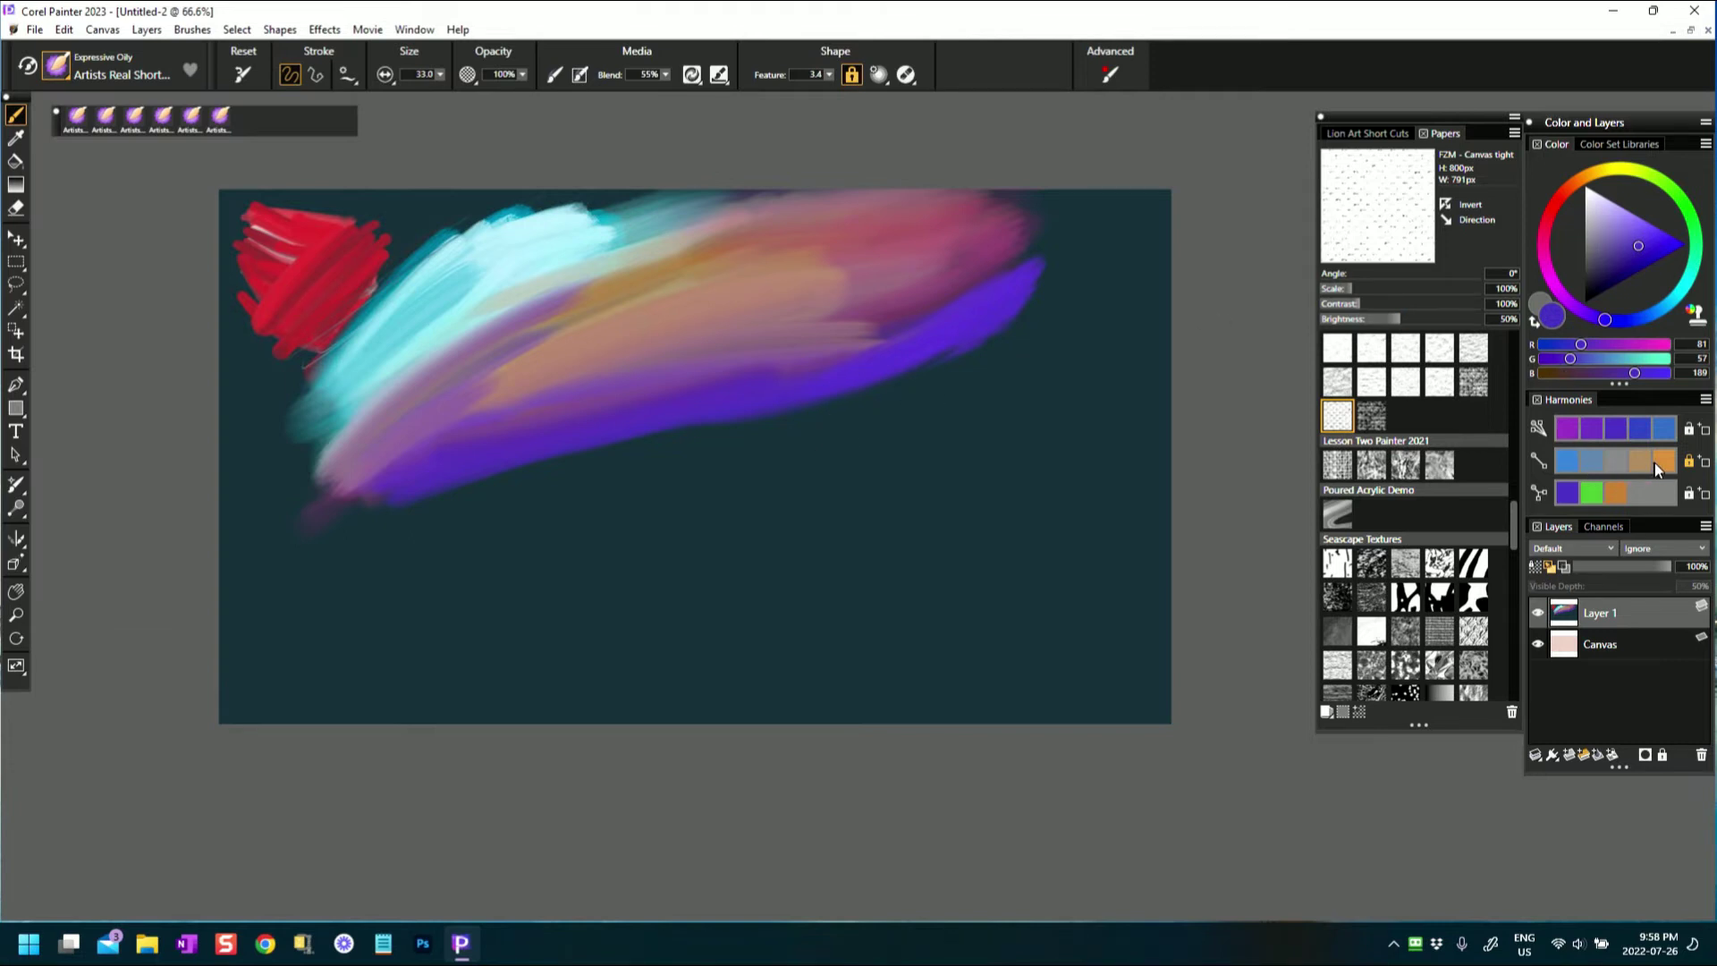
pyautogui.click(1653, 463)
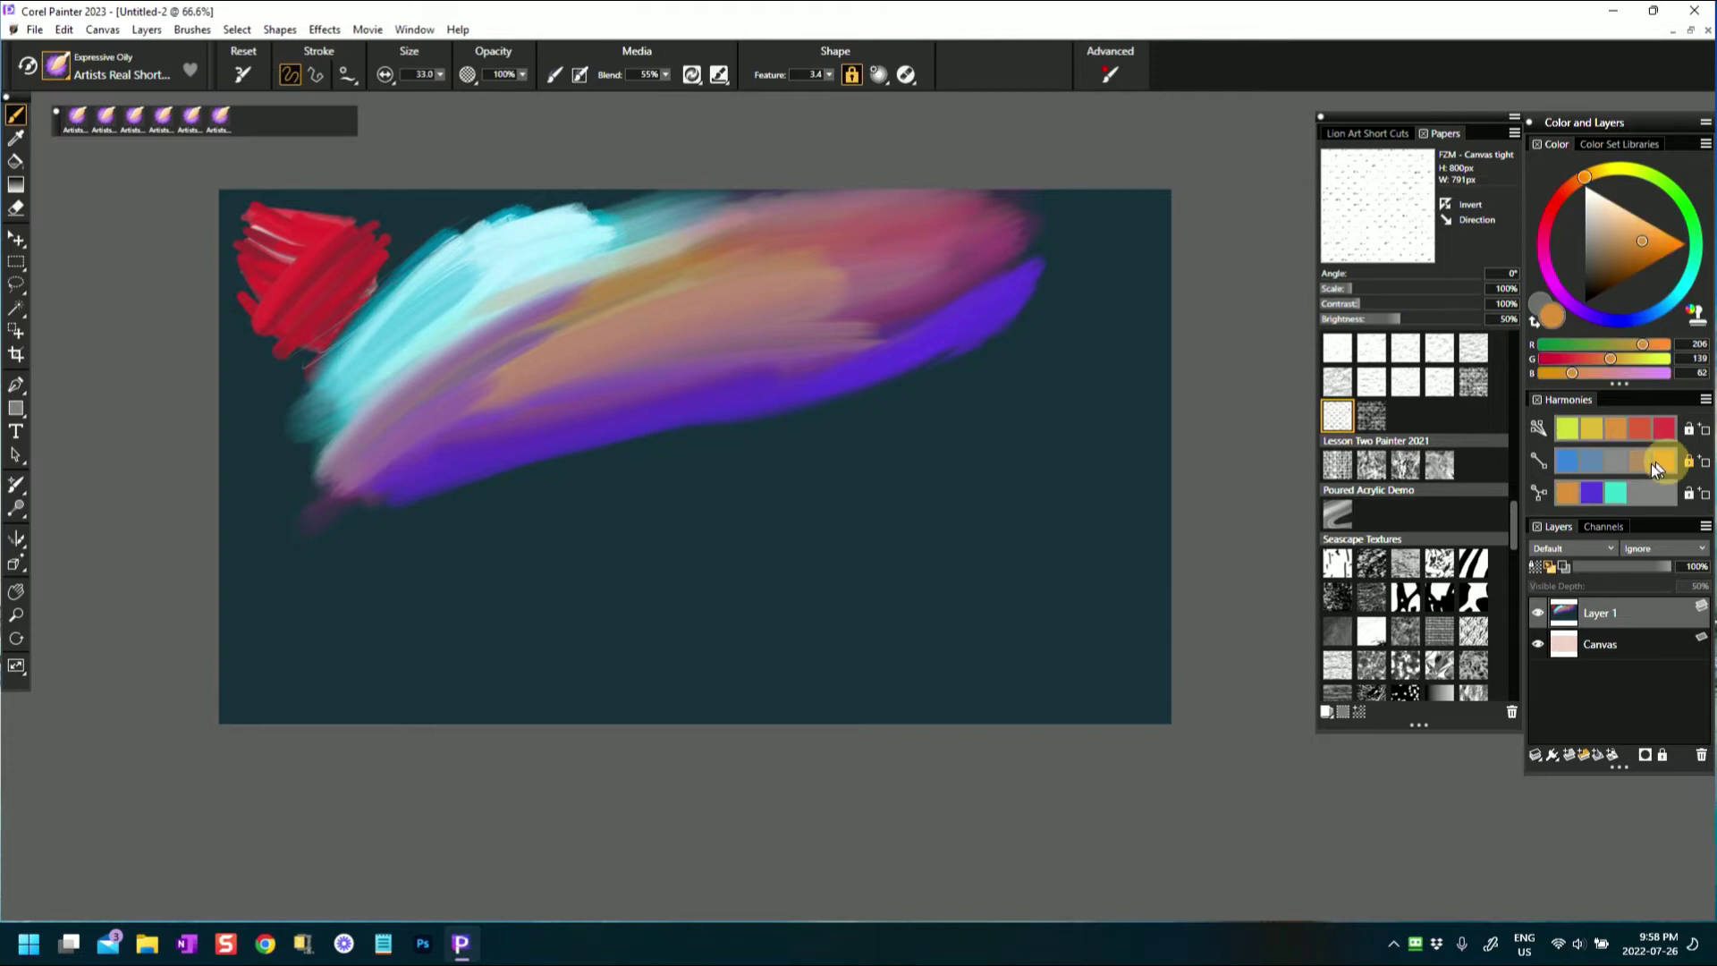
pyautogui.click(1614, 493)
pyautogui.moveTo(673, 436)
pyautogui.mouseDown()
pyautogui.moveTo(525, 448)
pyautogui.moveTo(598, 428)
pyautogui.moveTo(573, 458)
pyautogui.moveTo(602, 430)
pyautogui.mouseUp()
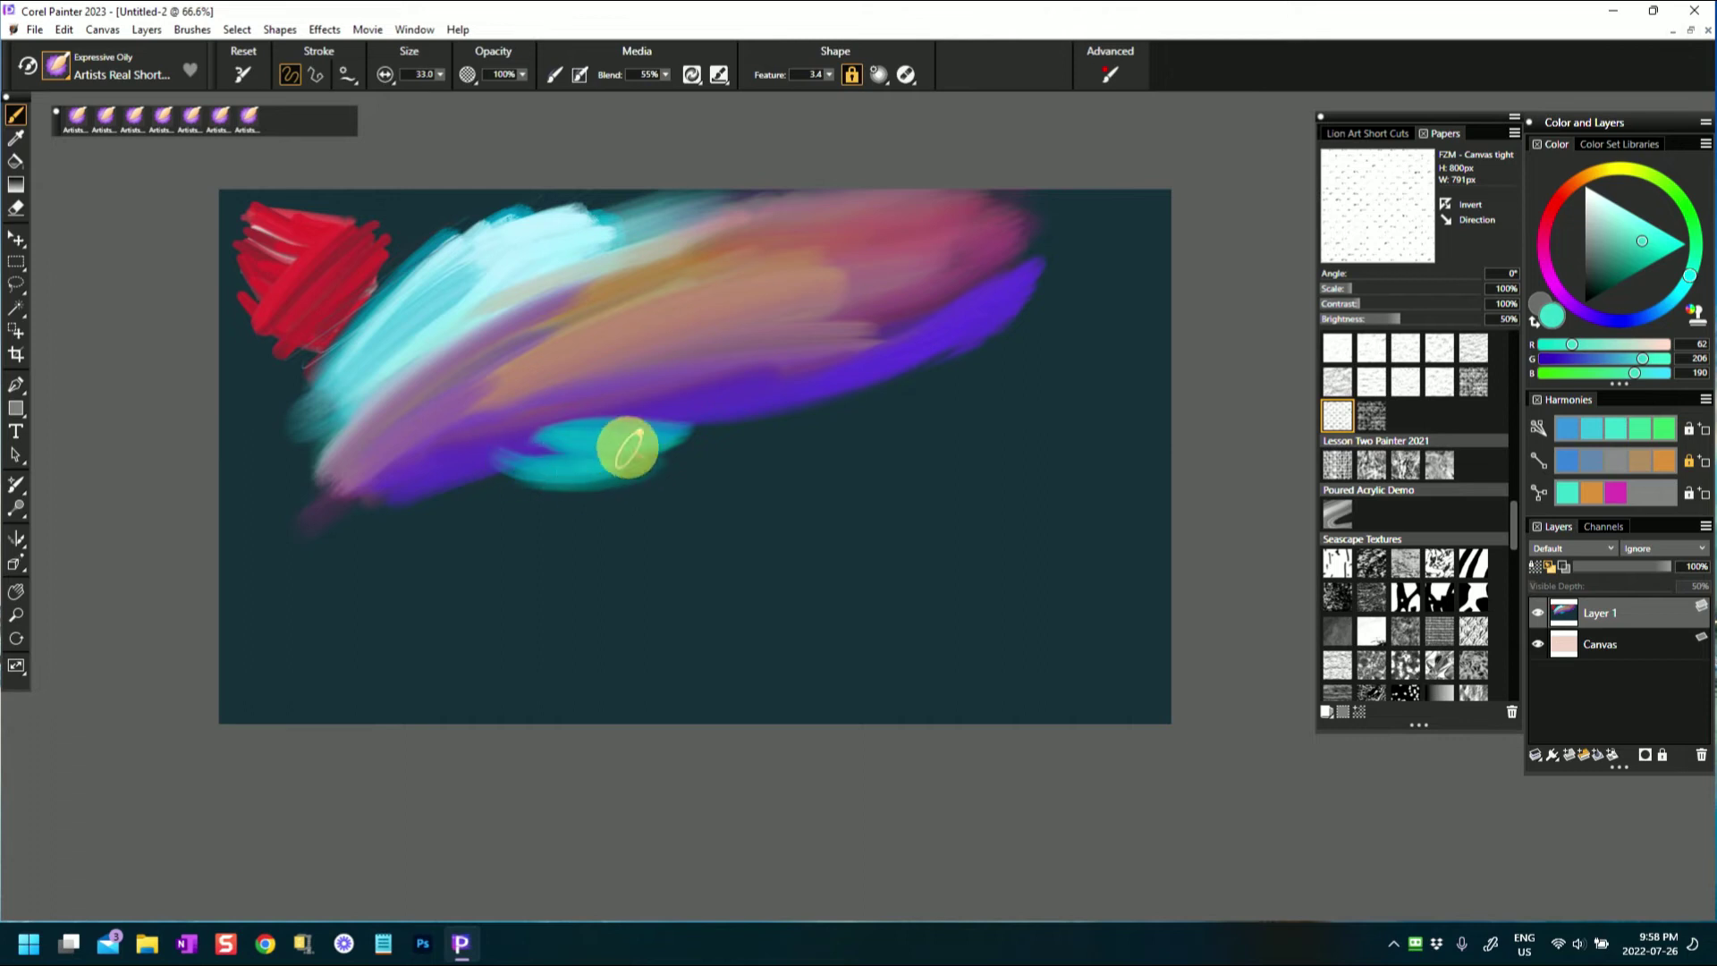
pyautogui.moveTo(481, 467)
pyautogui.mouseDown()
pyautogui.moveTo(659, 475)
pyautogui.moveTo(671, 448)
pyautogui.moveTo(671, 410)
pyautogui.moveTo(498, 436)
pyautogui.moveTo(536, 405)
pyautogui.mouseUp()
pyautogui.moveTo(465, 487)
pyautogui.mouseDown()
pyautogui.moveTo(571, 430)
pyautogui.moveTo(593, 503)
pyautogui.moveTo(657, 473)
pyautogui.moveTo(549, 467)
pyautogui.moveTo(669, 430)
pyautogui.moveTo(535, 456)
pyautogui.moveTo(568, 412)
pyautogui.moveTo(519, 447)
pyautogui.moveTo(480, 531)
pyautogui.moveTo(686, 405)
pyautogui.moveTo(713, 447)
pyautogui.moveTo(650, 397)
pyautogui.moveTo(633, 435)
pyautogui.moveTo(665, 446)
pyautogui.moveTo(643, 486)
pyautogui.moveTo(605, 504)
pyautogui.moveTo(626, 488)
pyautogui.moveTo(617, 409)
pyautogui.moveTo(487, 515)
pyautogui.mouseUp()
pyautogui.moveTo(650, 400)
pyautogui.mouseDown()
pyautogui.moveTo(674, 464)
pyautogui.moveTo(509, 389)
pyautogui.moveTo(486, 528)
pyautogui.mouseUp()
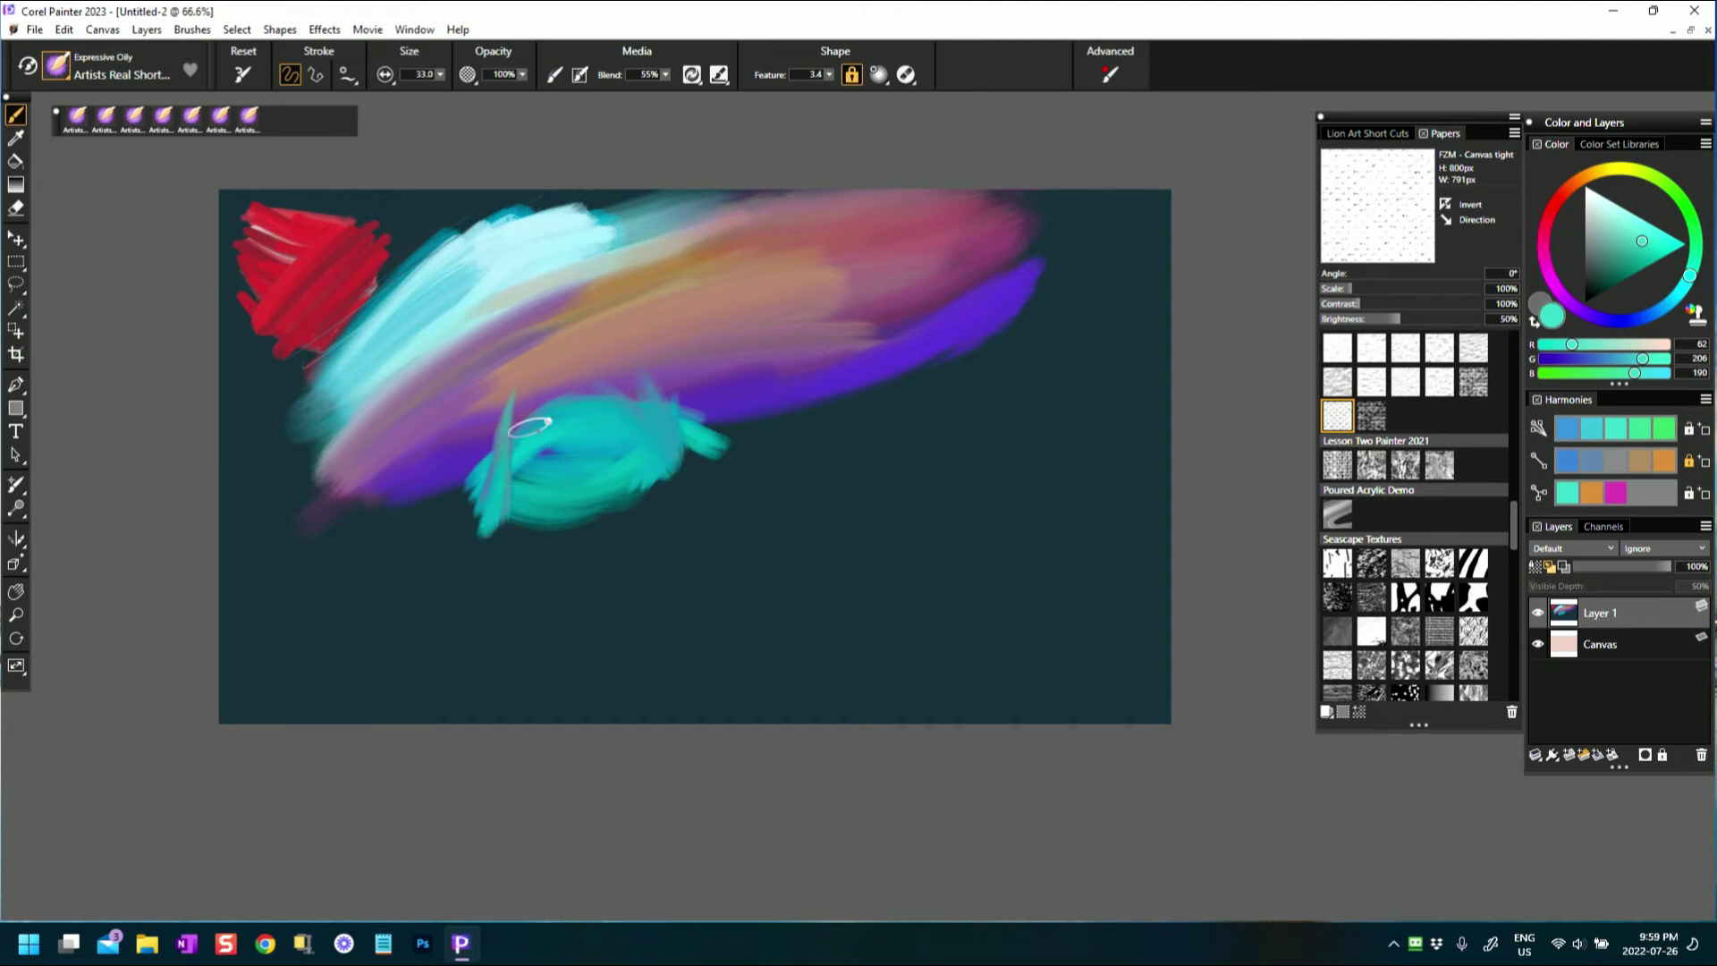
pyautogui.click(517, 421)
# - Pick magenta (RGB 216, 26, 174) and paint curved strokes inside the turquoise oval
pyautogui.click(1660, 248)
pyautogui.moveTo(630, 403)
pyautogui.mouseDown()
pyautogui.moveTo(591, 372)
pyautogui.moveTo(508, 477)
pyautogui.mouseUp()
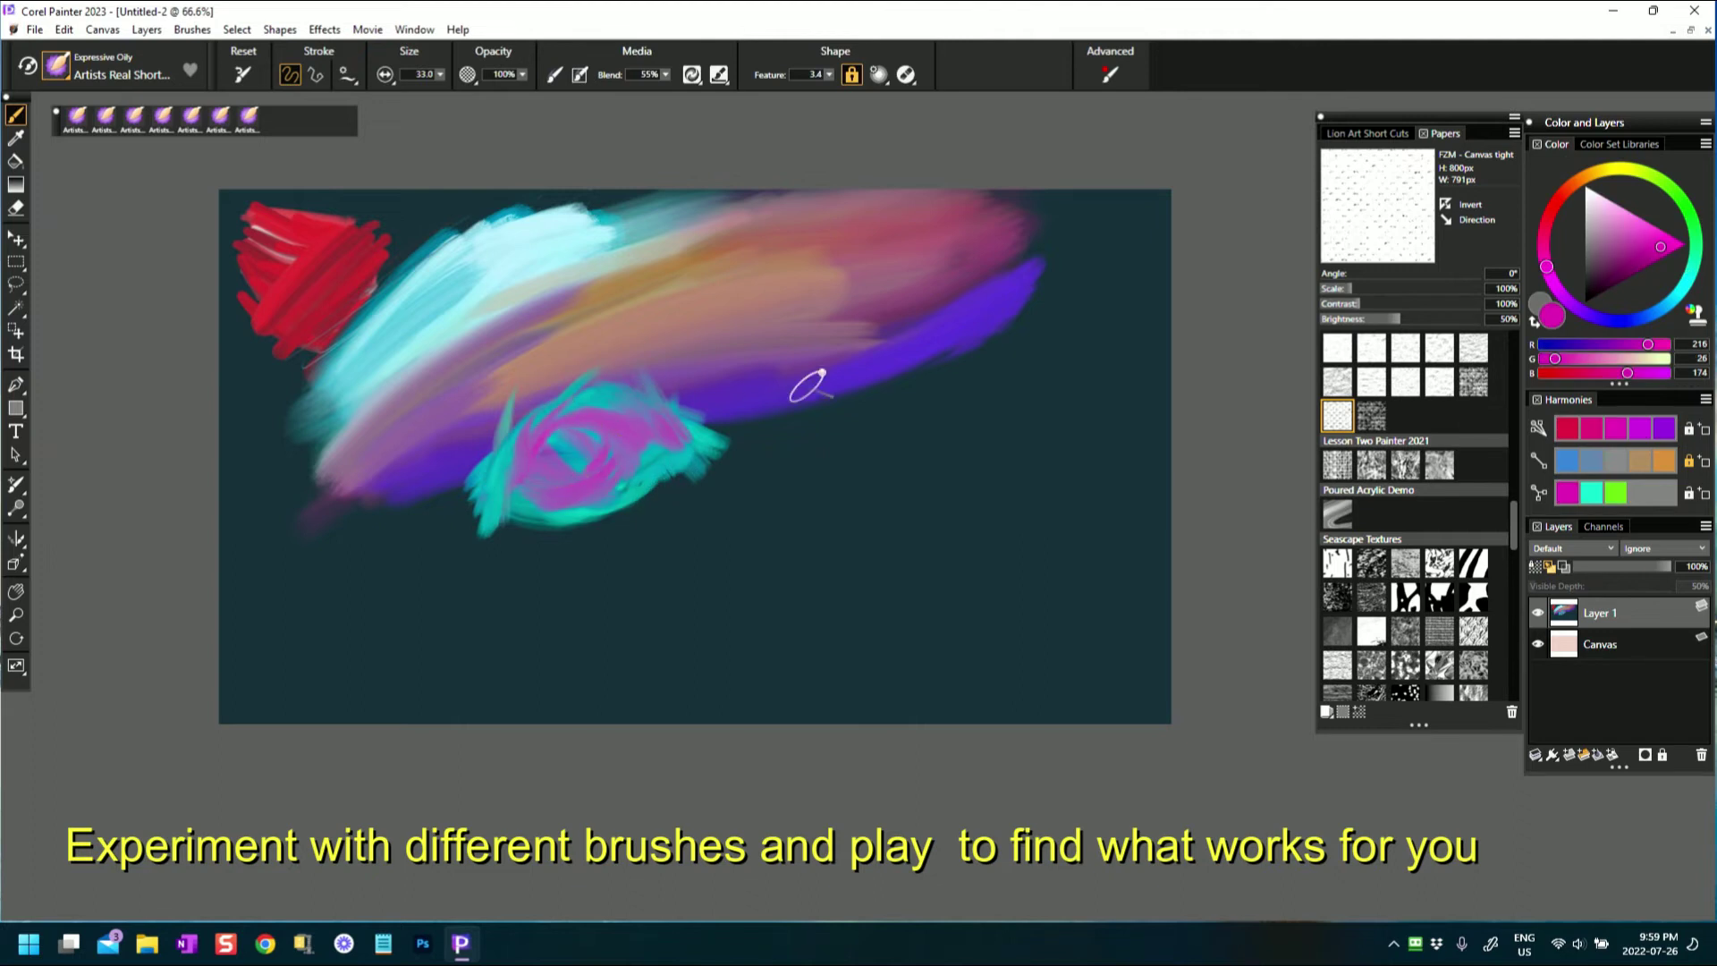
pyautogui.moveTo(612, 407)
pyautogui.mouseDown()
pyautogui.moveTo(628, 469)
pyautogui.moveTo(525, 421)
pyautogui.moveTo(583, 474)
pyautogui.mouseUp()
pyautogui.moveTo(558, 402); pyautogui.dragTo(562, 397)
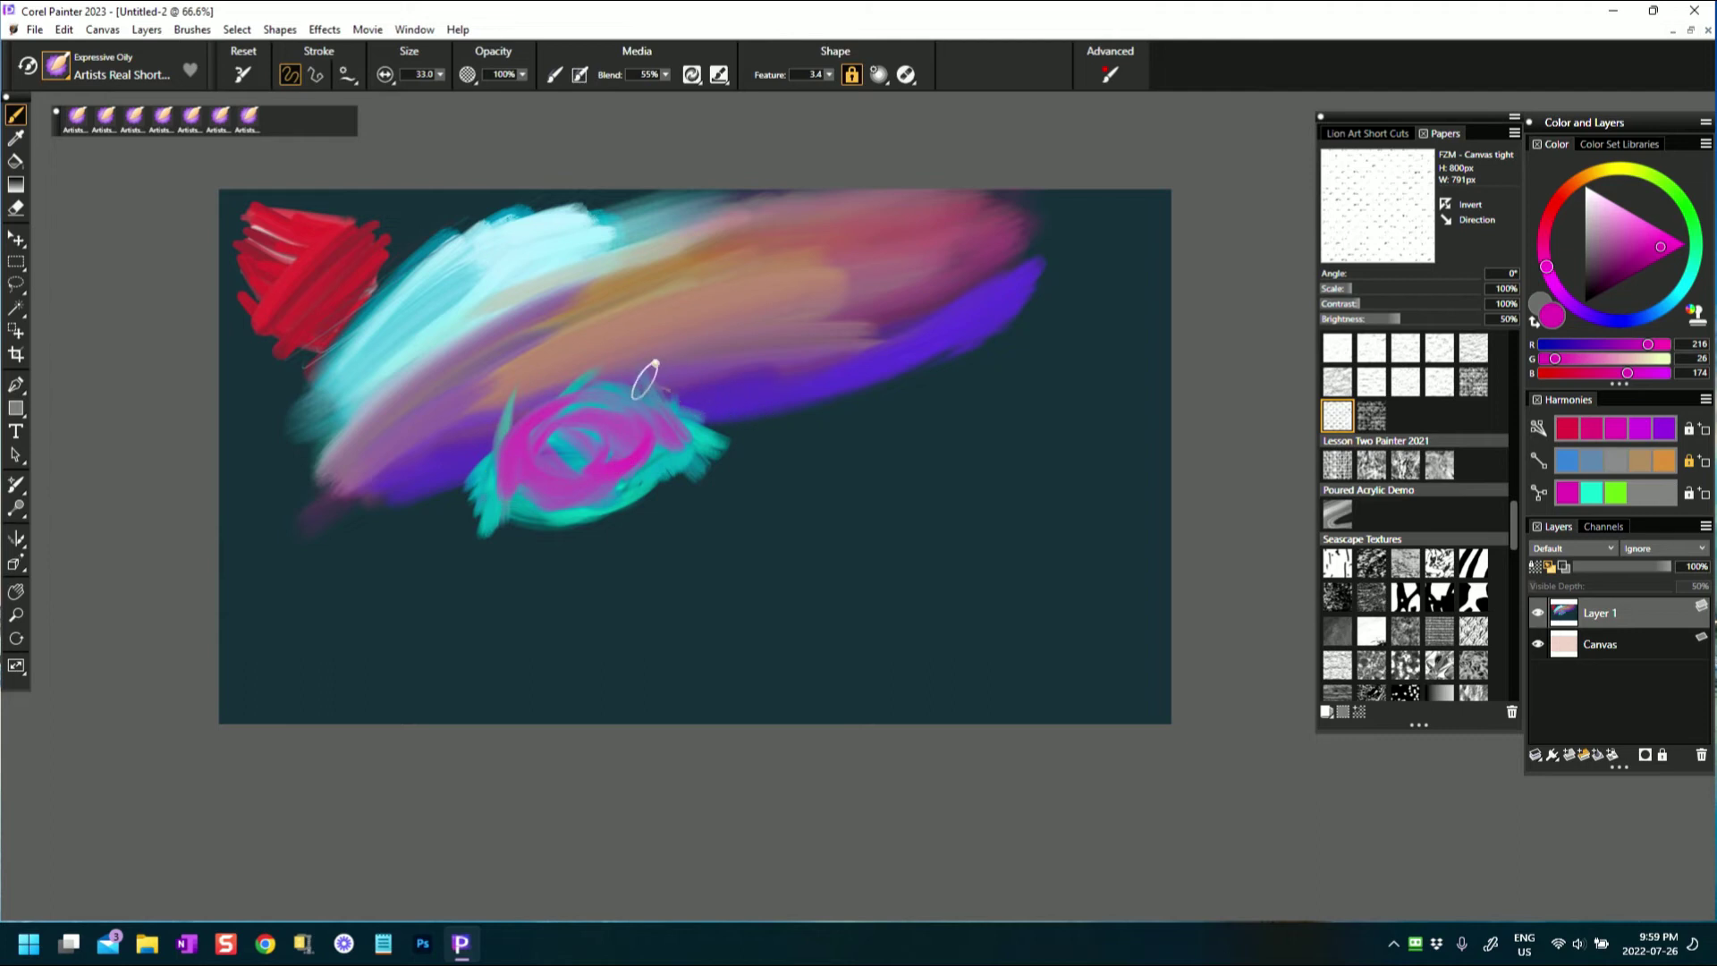
pyautogui.moveTo(729, 437)
pyautogui.mouseDown()
pyautogui.moveTo(479, 512)
pyautogui.moveTo(495, 474)
pyautogui.moveTo(418, 507)
pyautogui.mouseUp()
pyautogui.moveTo(593, 394)
pyautogui.mouseDown()
pyautogui.moveTo(415, 489)
pyautogui.moveTo(399, 514)
pyautogui.moveTo(547, 415)
pyautogui.moveTo(375, 532)
pyautogui.moveTo(507, 457)
pyautogui.moveTo(415, 517)
pyautogui.moveTo(431, 525)
pyautogui.moveTo(513, 388)
pyautogui.moveTo(406, 531)
pyautogui.moveTo(547, 451)
pyautogui.mouseUp()
# - Reset the brush variant and paint broad diagonal magenta strokes across the turquoise oval and the lower-left tip of the violet band
pyautogui.click(246, 85)
pyautogui.moveTo(349, 542)
pyautogui.mouseDown()
pyautogui.moveTo(604, 400)
pyautogui.moveTo(307, 546)
pyautogui.moveTo(665, 381)
pyautogui.mouseUp()
pyautogui.moveTo(347, 499)
pyautogui.mouseDown()
pyautogui.moveTo(651, 381)
pyautogui.moveTo(311, 515)
pyautogui.moveTo(602, 394)
pyautogui.mouseUp()
pyautogui.moveTo(414, 525)
pyautogui.mouseDown()
pyautogui.moveTo(681, 432)
pyautogui.moveTo(393, 550)
pyautogui.moveTo(713, 407)
pyautogui.mouseUp()
pyautogui.moveTo(362, 523)
pyautogui.mouseDown()
pyautogui.moveTo(610, 426)
pyautogui.moveTo(666, 385)
pyautogui.mouseUp()
pyautogui.moveTo(479, 441); pyautogui.dragTo(669, 389)
pyautogui.moveTo(402, 559); pyautogui.dragTo(602, 467)
pyautogui.moveTo(299, 563); pyautogui.dragTo(582, 456)
pyautogui.moveTo(322, 525); pyautogui.dragTo(602, 433)
pyautogui.moveTo(337, 487); pyautogui.dragTo(593, 412)
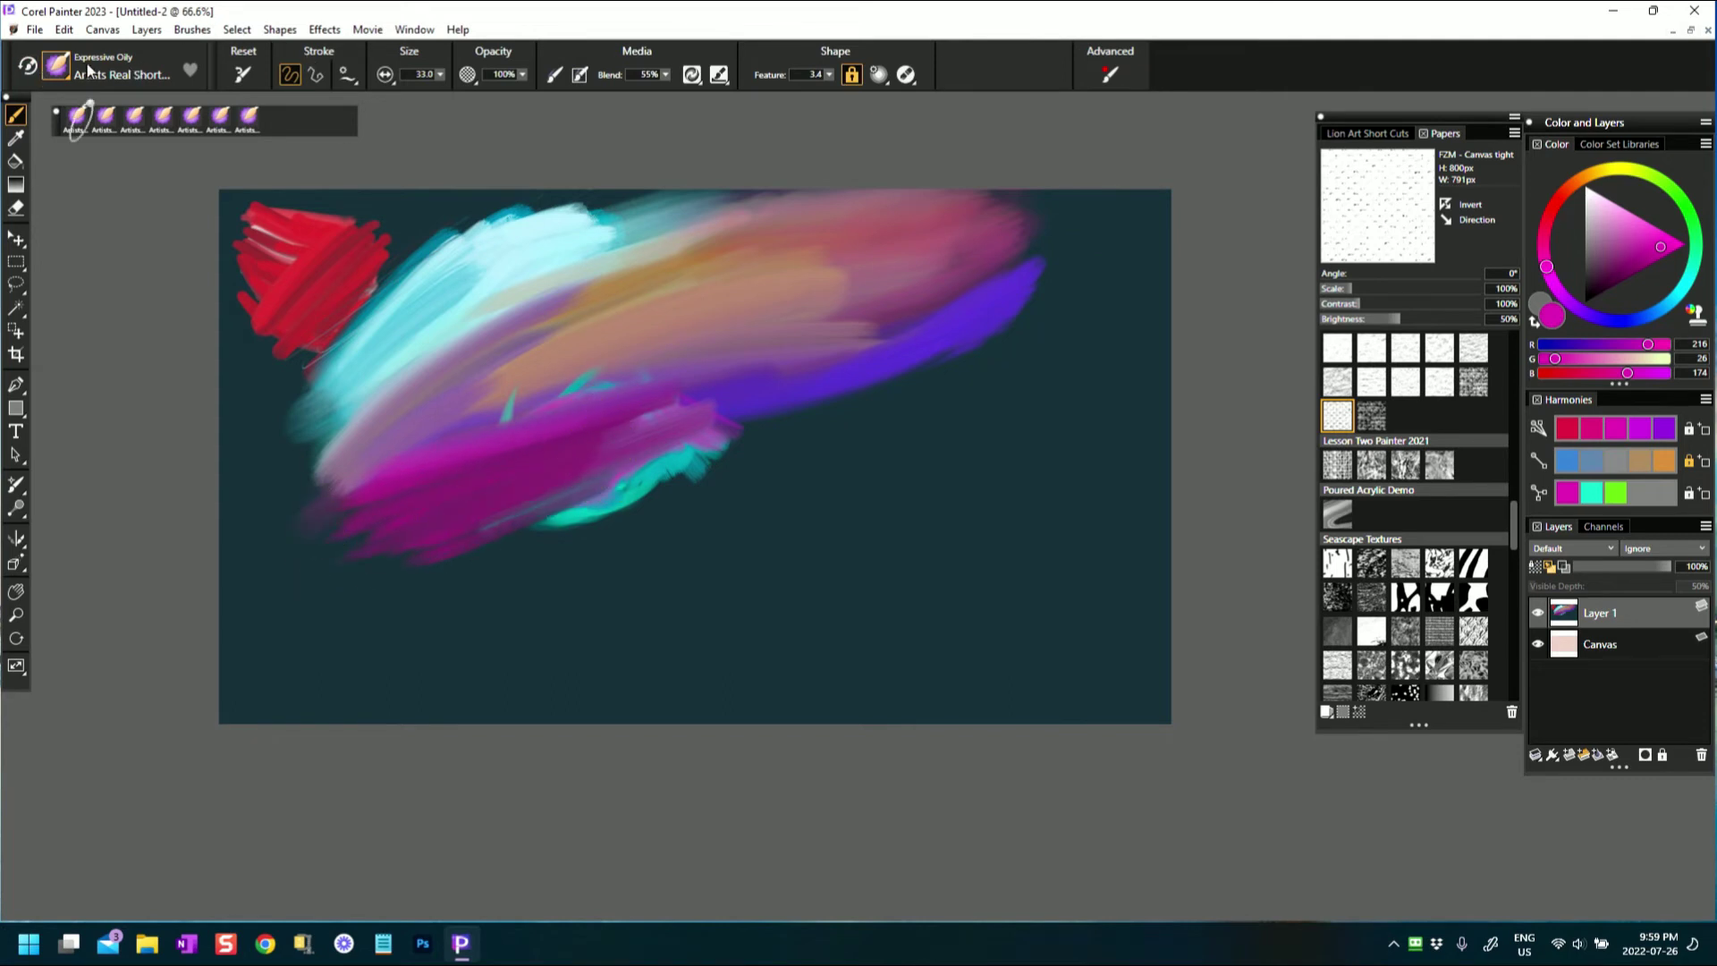
# - Pick orange (RGB 206, 139, 62) and paint a short band beneath the violet band, to the right of the magenta
pyautogui.click(57, 68)
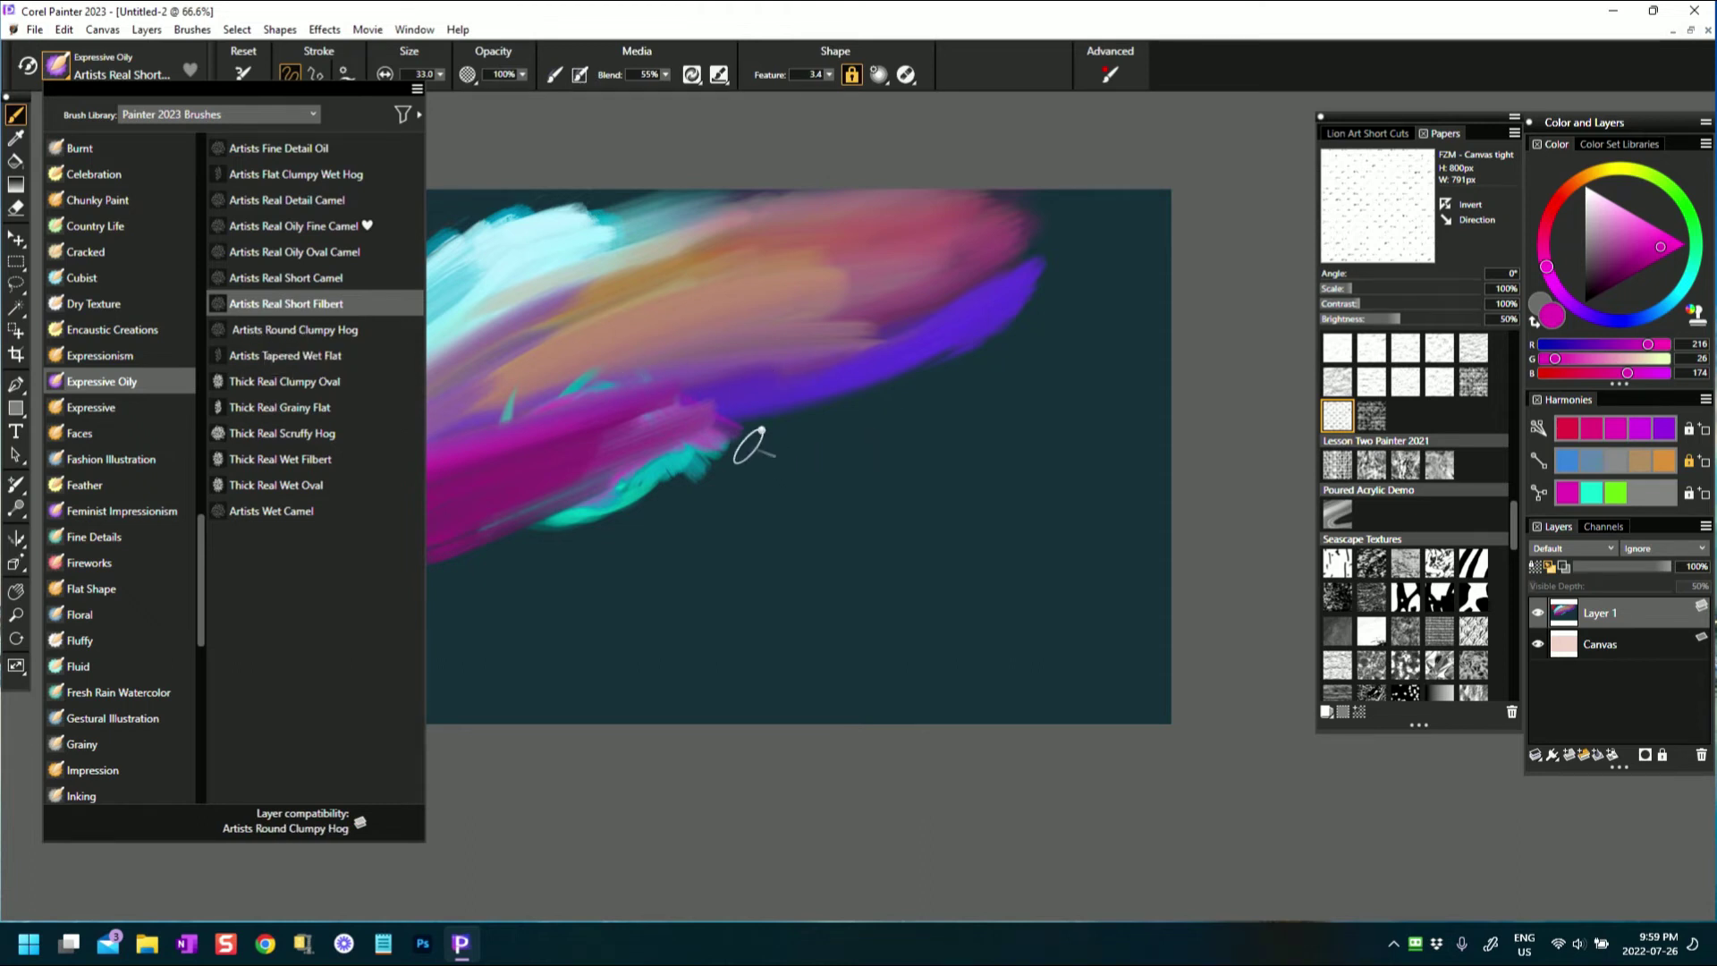
pyautogui.click(832, 436)
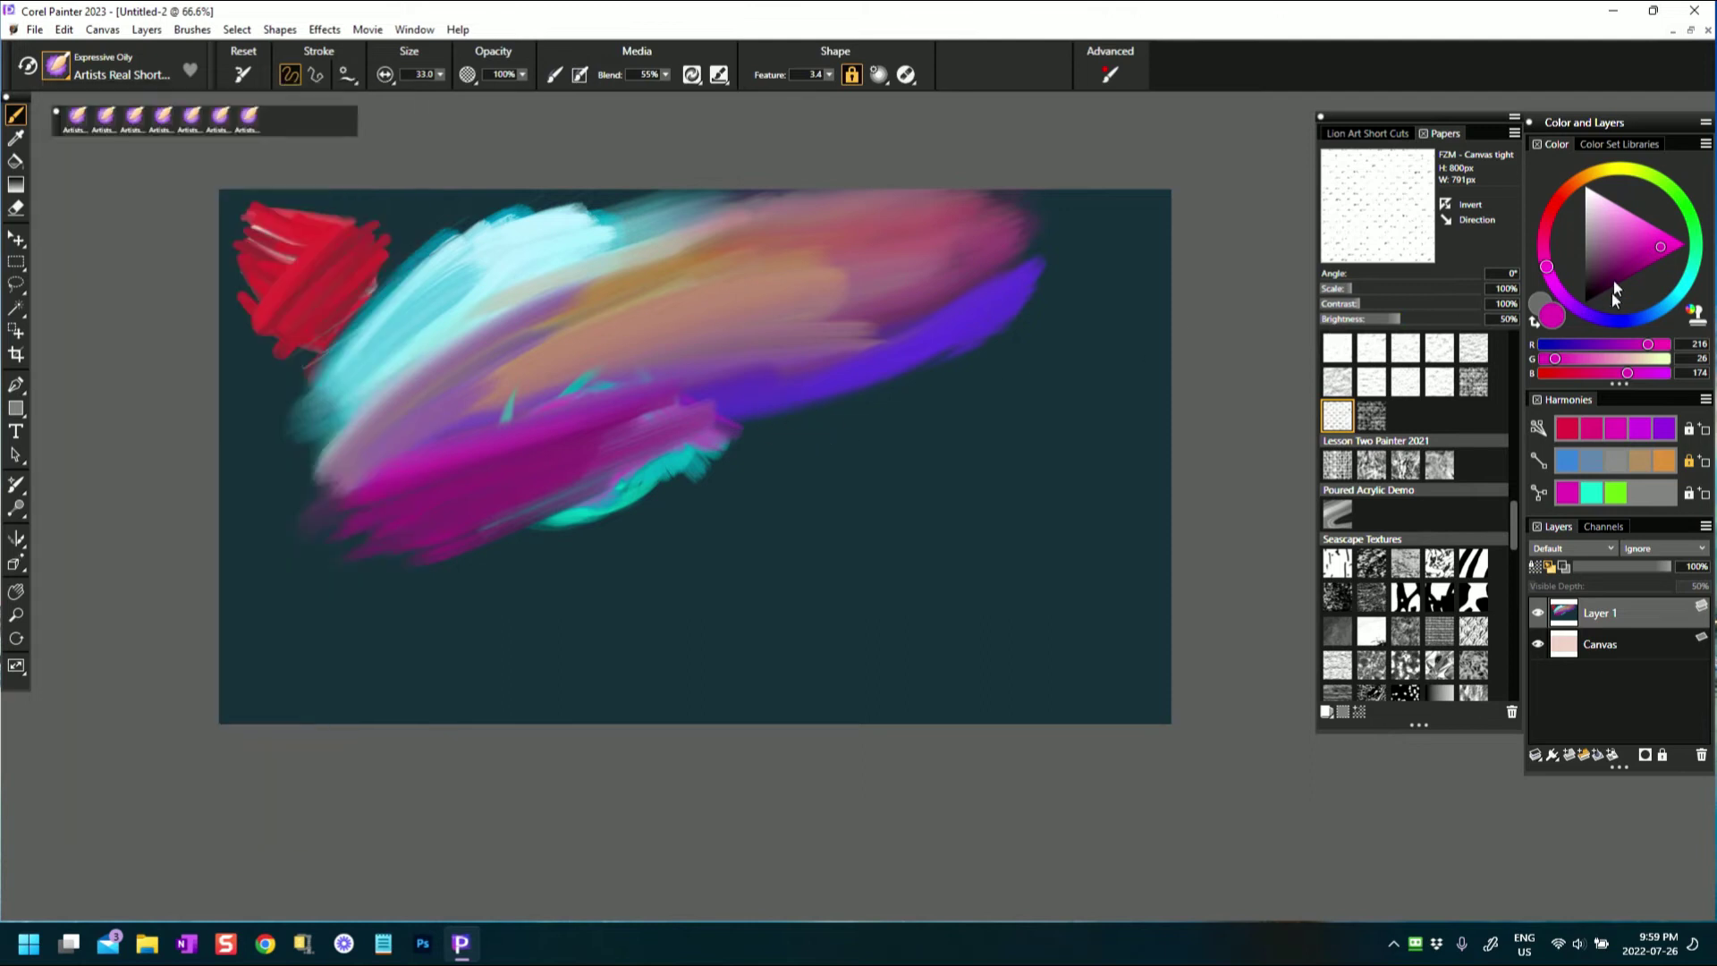
pyautogui.click(1666, 461)
pyautogui.moveTo(747, 433)
pyautogui.mouseDown()
pyautogui.moveTo(671, 429)
pyautogui.moveTo(894, 385)
pyautogui.mouseUp()
# - Switch to the Artists Round Clumpy Hog brush and paint a curved orange swatch beneath the orange band
pyautogui.click(55, 68)
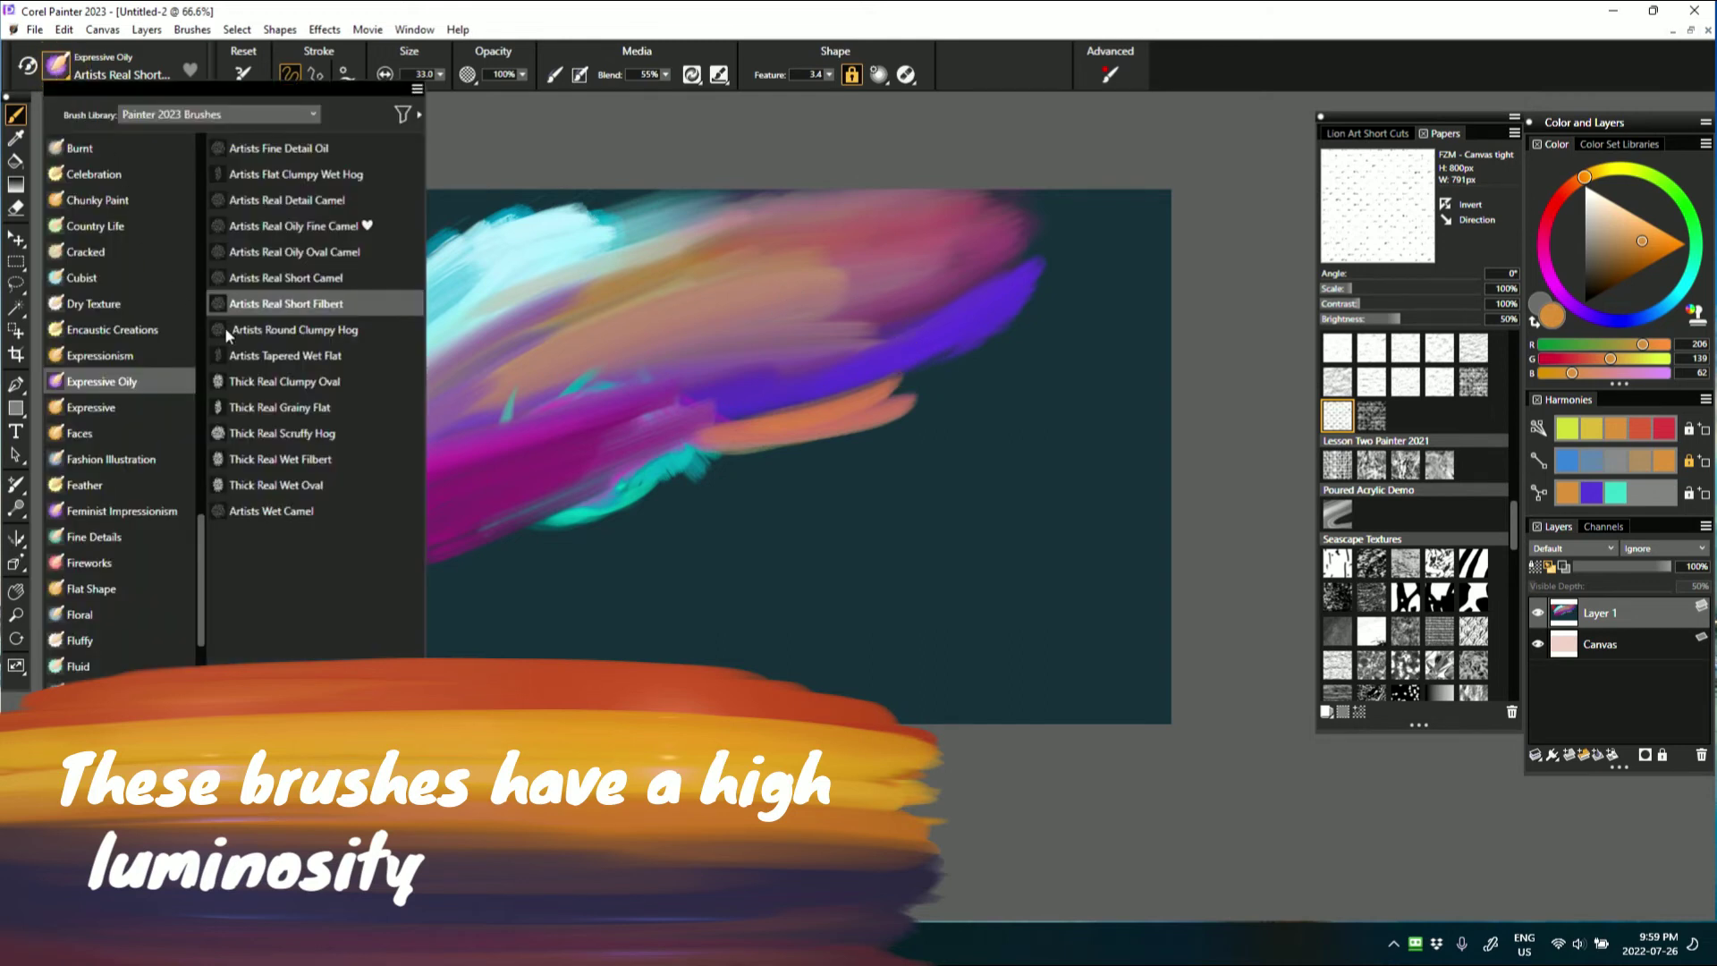
pyautogui.click(272, 324)
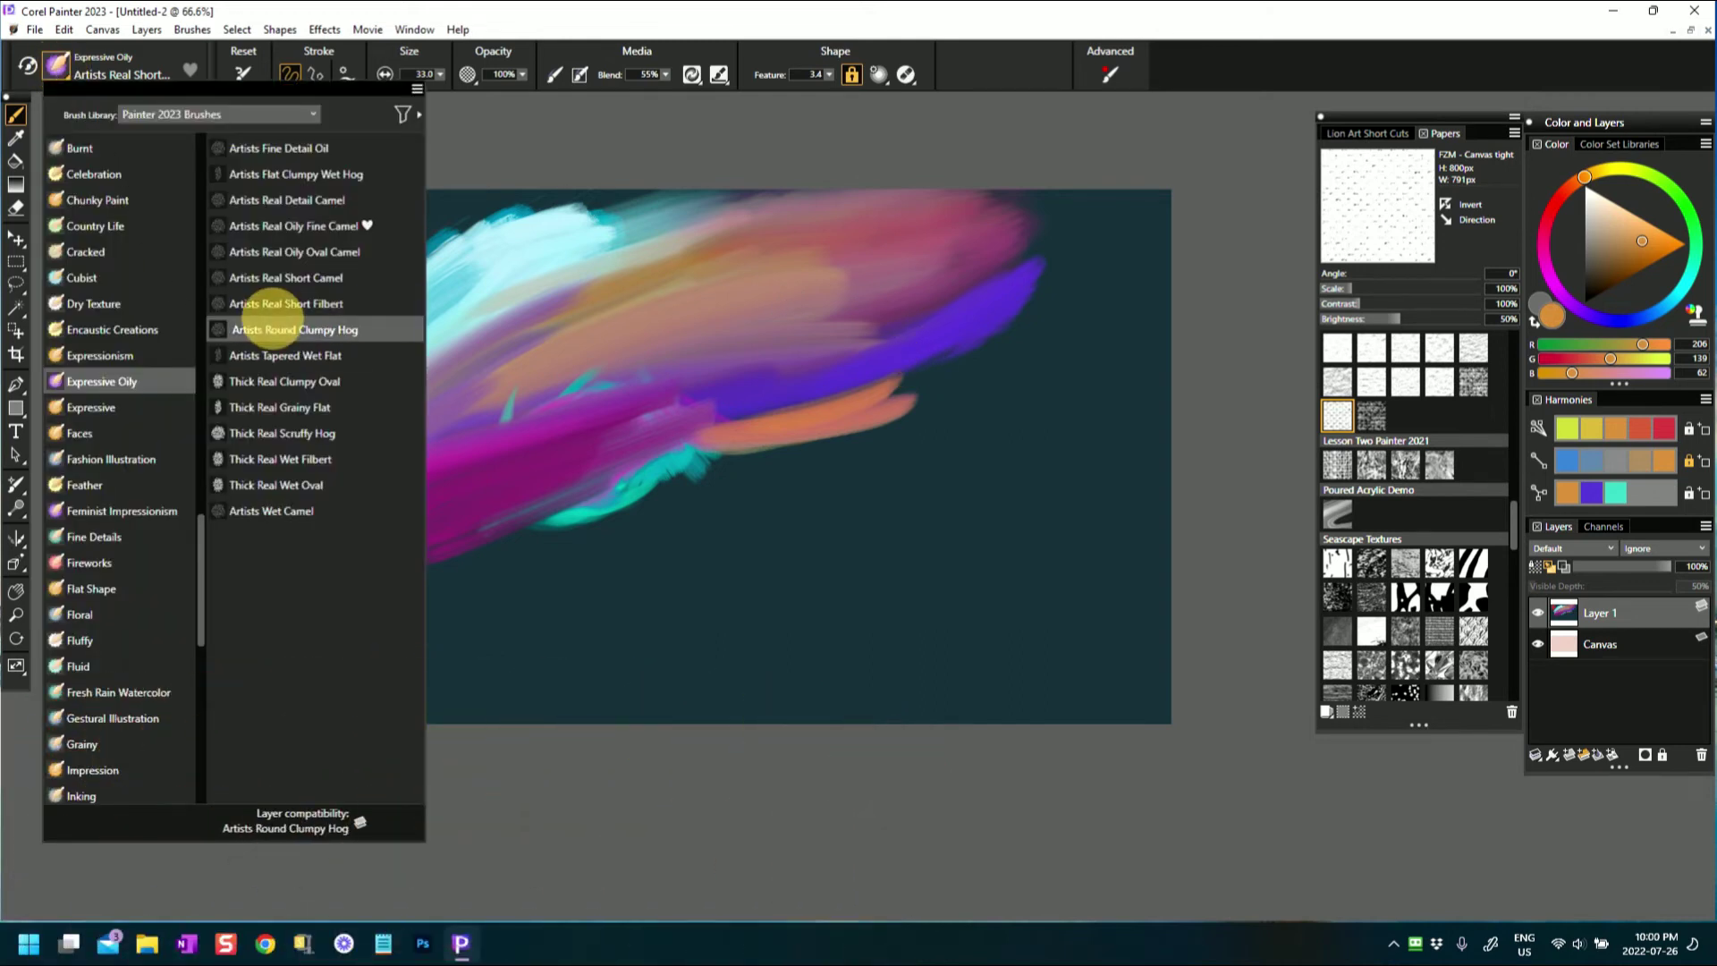
pyautogui.moveTo(655, 478)
pyautogui.mouseDown()
pyautogui.moveTo(575, 464)
pyautogui.moveTo(621, 525)
pyautogui.moveTo(789, 505)
pyautogui.mouseUp()
pyautogui.moveTo(635, 507)
pyautogui.mouseDown()
pyautogui.moveTo(701, 524)
pyautogui.moveTo(855, 454)
pyautogui.mouseUp()
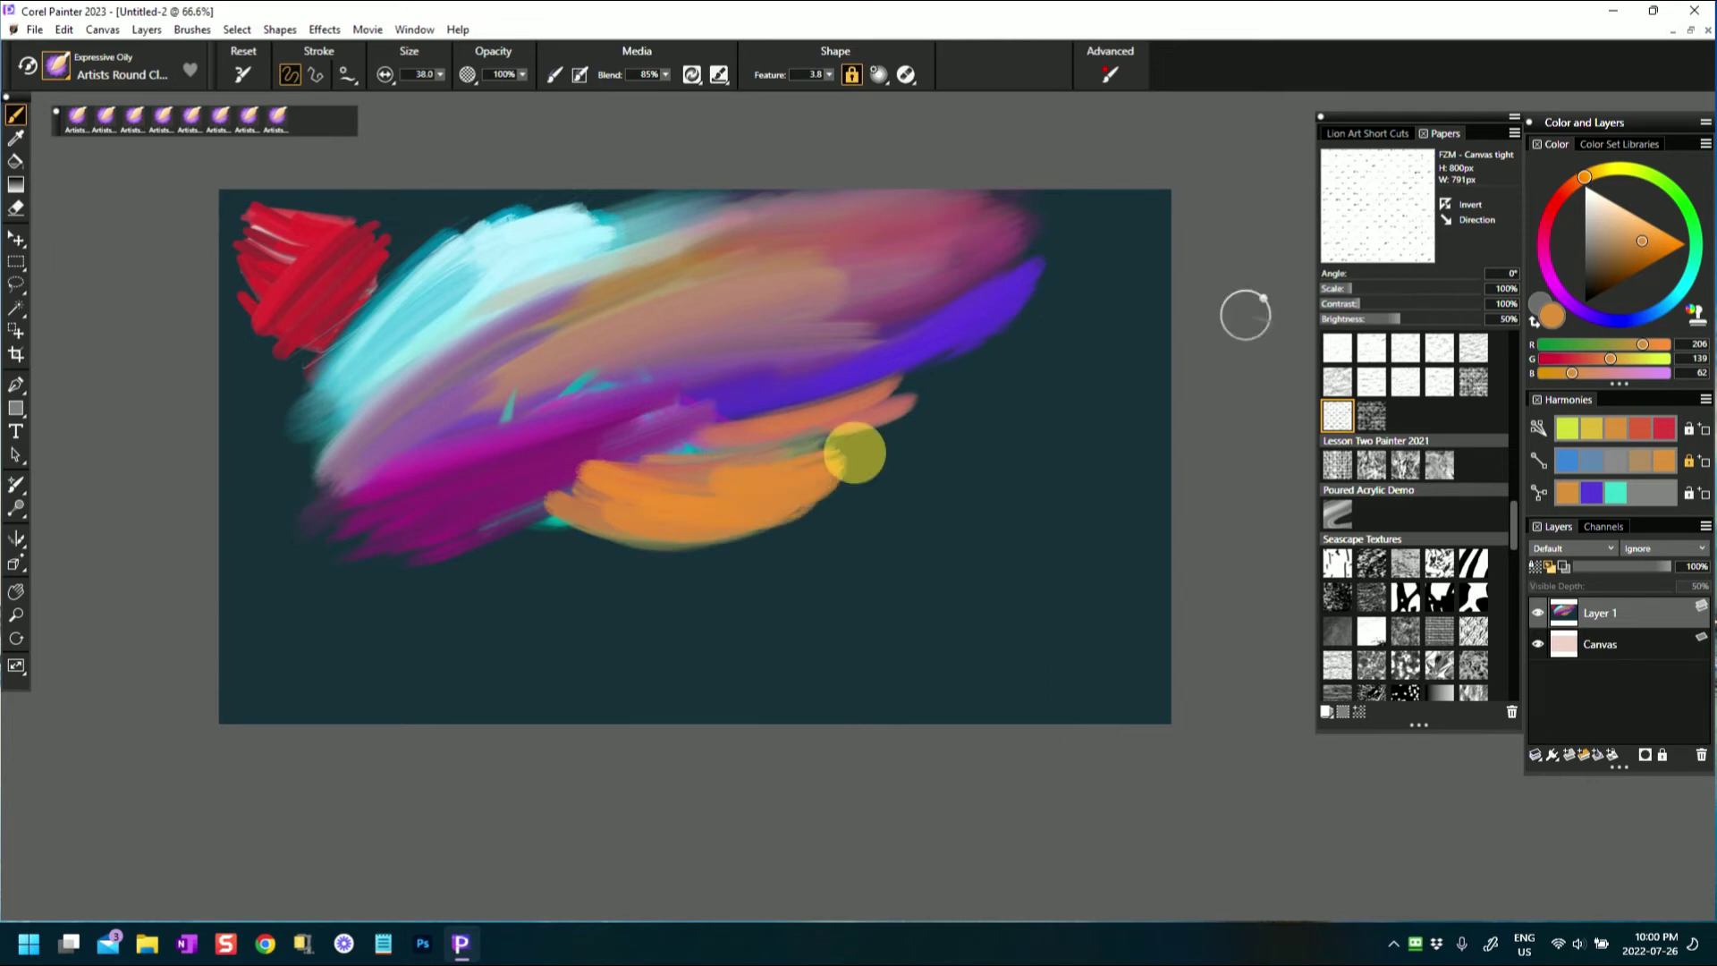
# - Pick brown (RGB 120, 91, 58) and blend strokes over the upper, right and lower edges of the orange swatch
pyautogui.moveTo(1655, 253); pyautogui.dragTo(1611, 261)
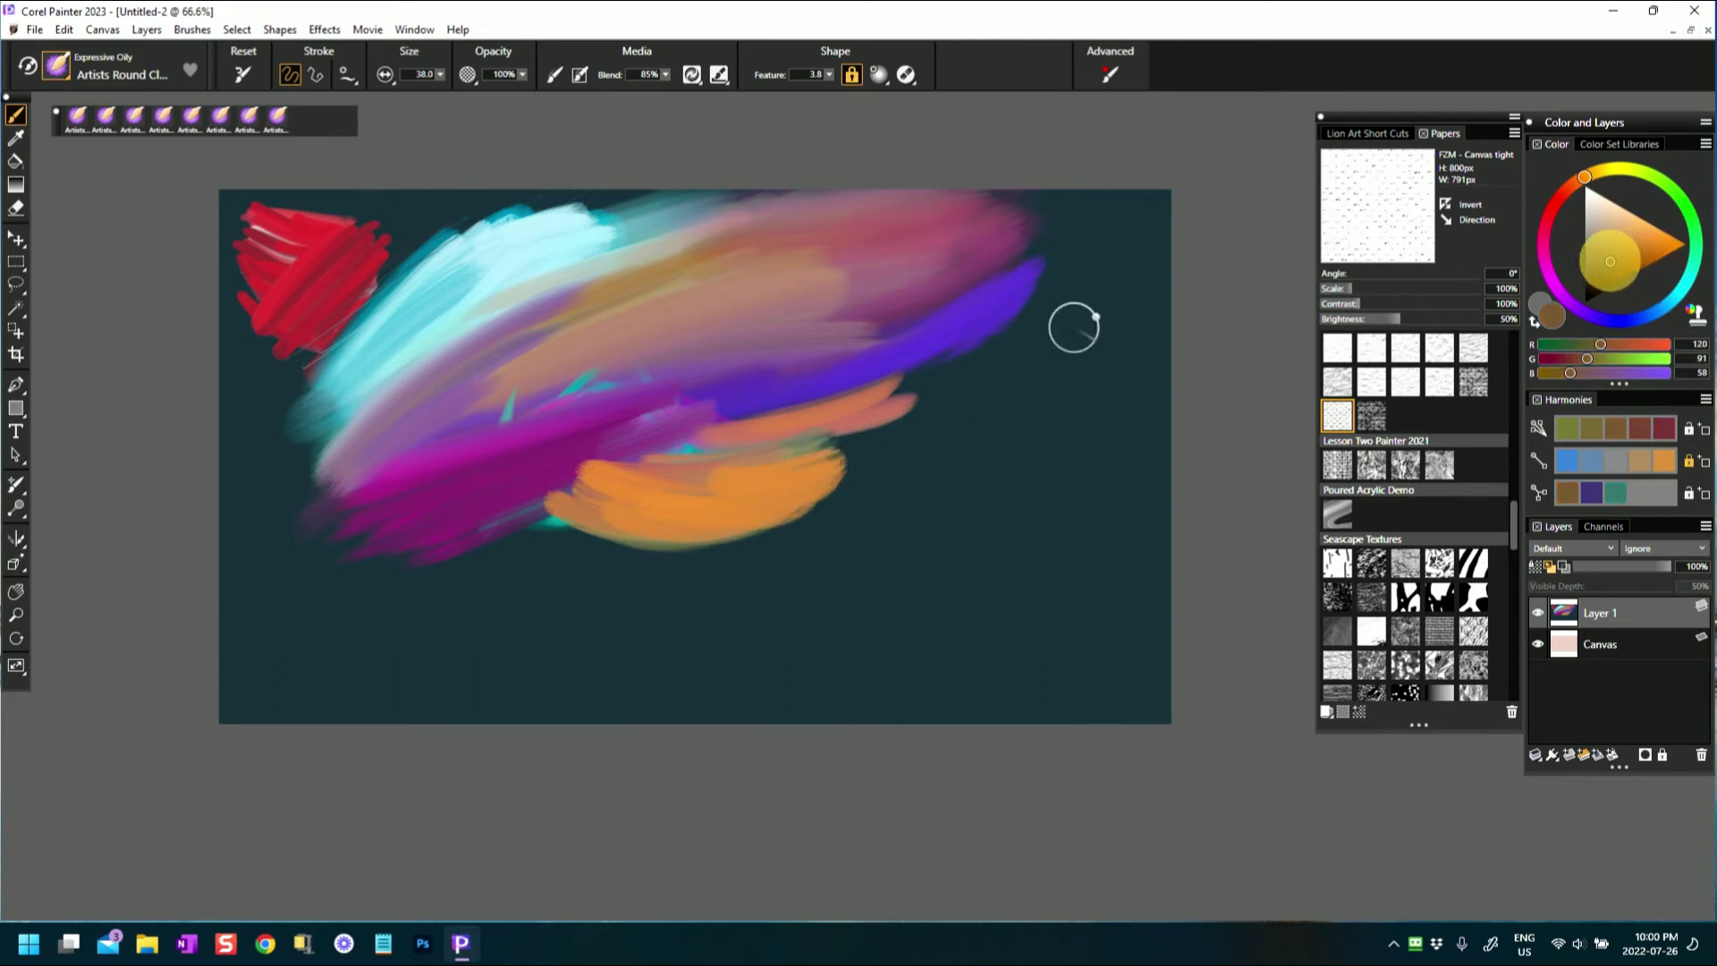
pyautogui.click(799, 434)
pyautogui.moveTo(624, 445)
pyautogui.mouseDown()
pyautogui.moveTo(625, 426)
pyautogui.moveTo(731, 413)
pyautogui.moveTo(727, 429)
pyautogui.mouseUp()
pyautogui.moveTo(860, 439)
pyautogui.mouseDown()
pyautogui.moveTo(789, 445)
pyautogui.moveTo(966, 379)
pyautogui.moveTo(822, 438)
pyautogui.mouseUp()
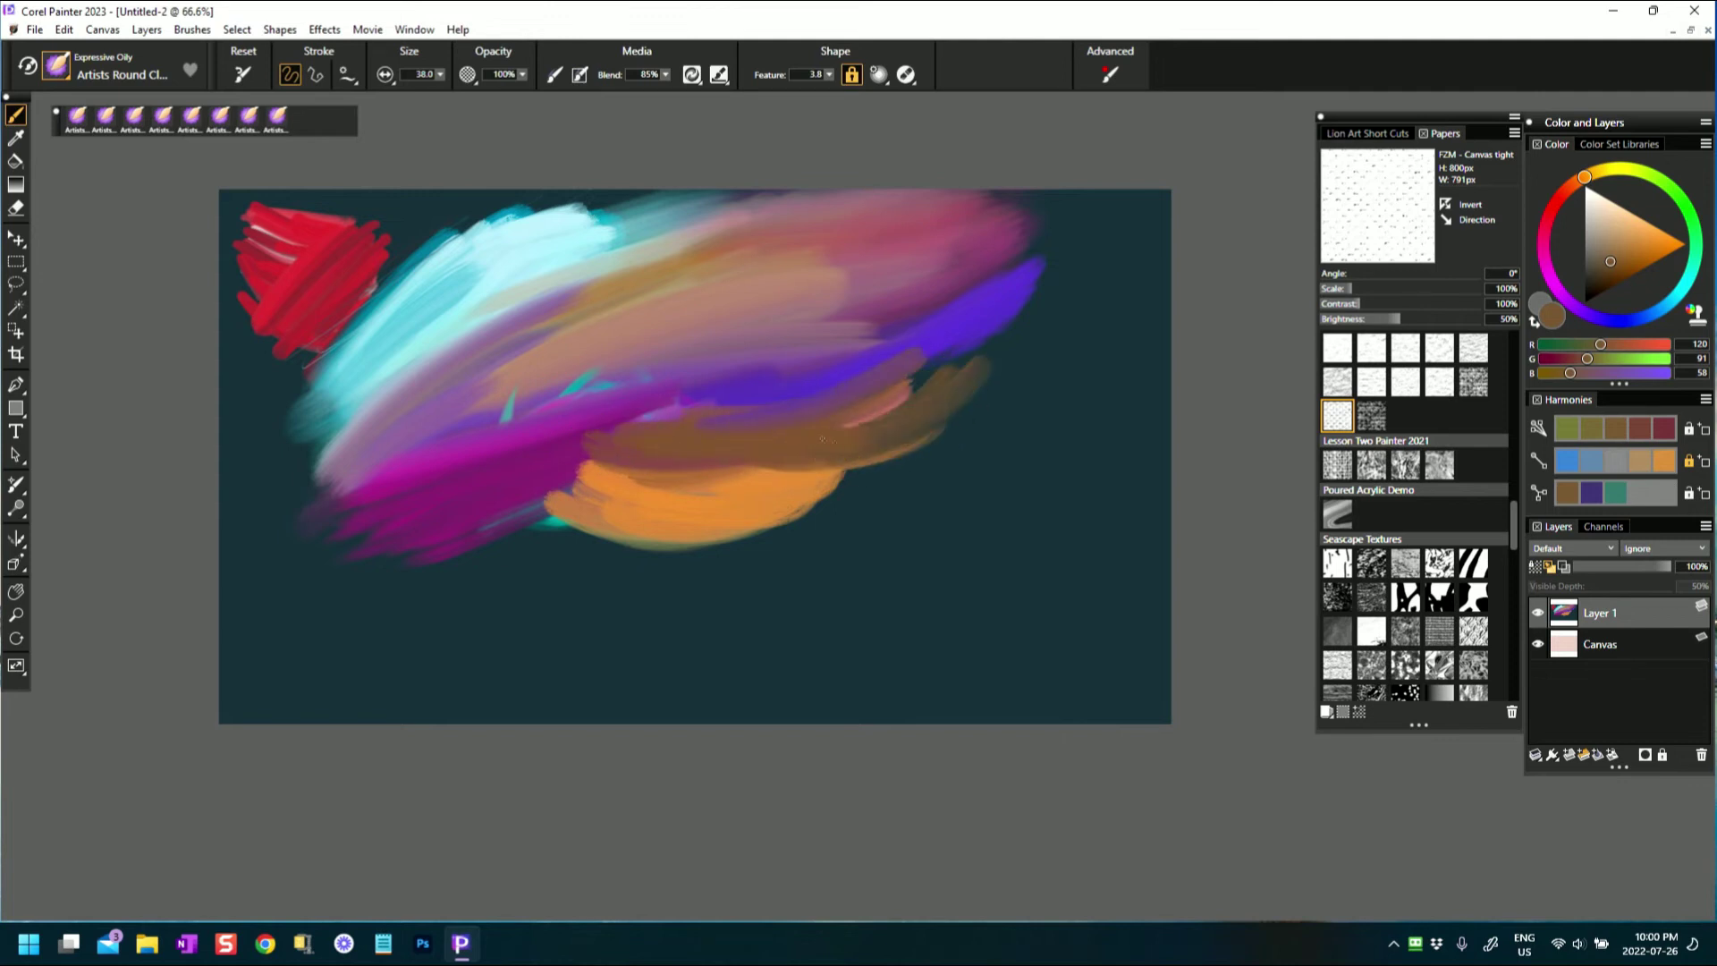
pyautogui.moveTo(906, 401)
pyautogui.mouseDown()
pyautogui.moveTo(697, 438)
pyautogui.moveTo(706, 500)
pyautogui.moveTo(674, 494)
pyautogui.moveTo(799, 480)
pyautogui.moveTo(801, 506)
pyautogui.moveTo(713, 528)
pyautogui.moveTo(537, 500)
pyautogui.mouseUp()
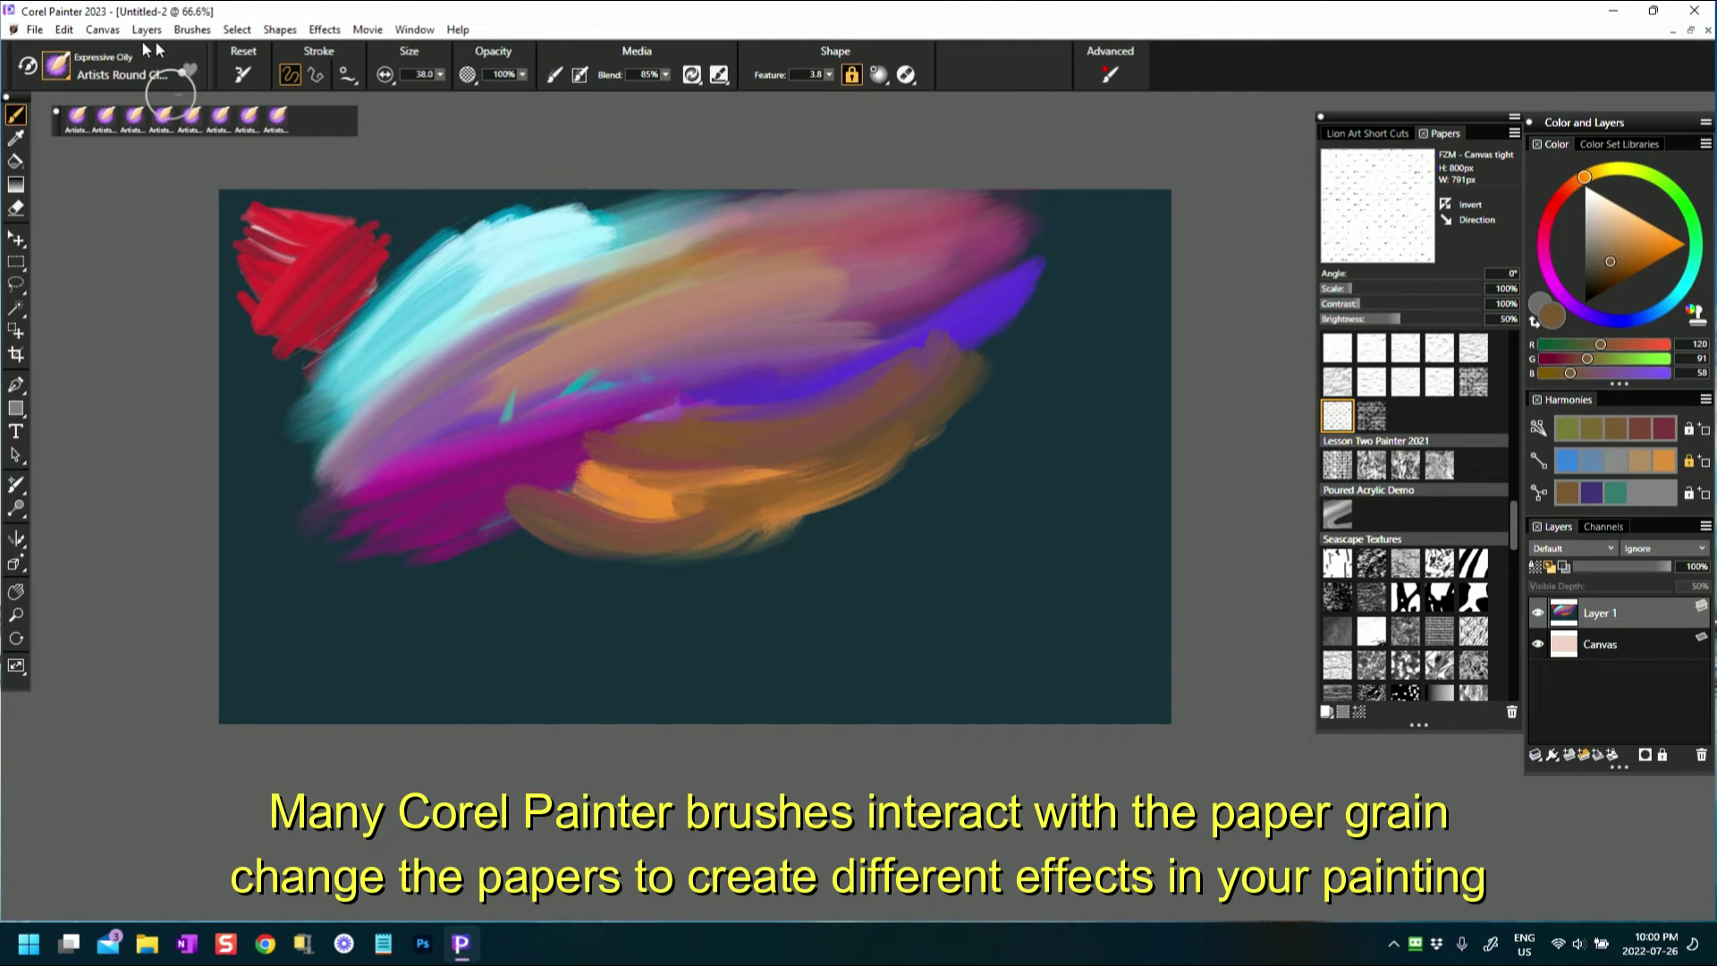
# - Switch to the Artists Tapered Wet Flat brush, paint blue (RGB 63, 130, 205) strokes over the magenta swatch's left end, and reset the variant
pyautogui.click(58, 70)
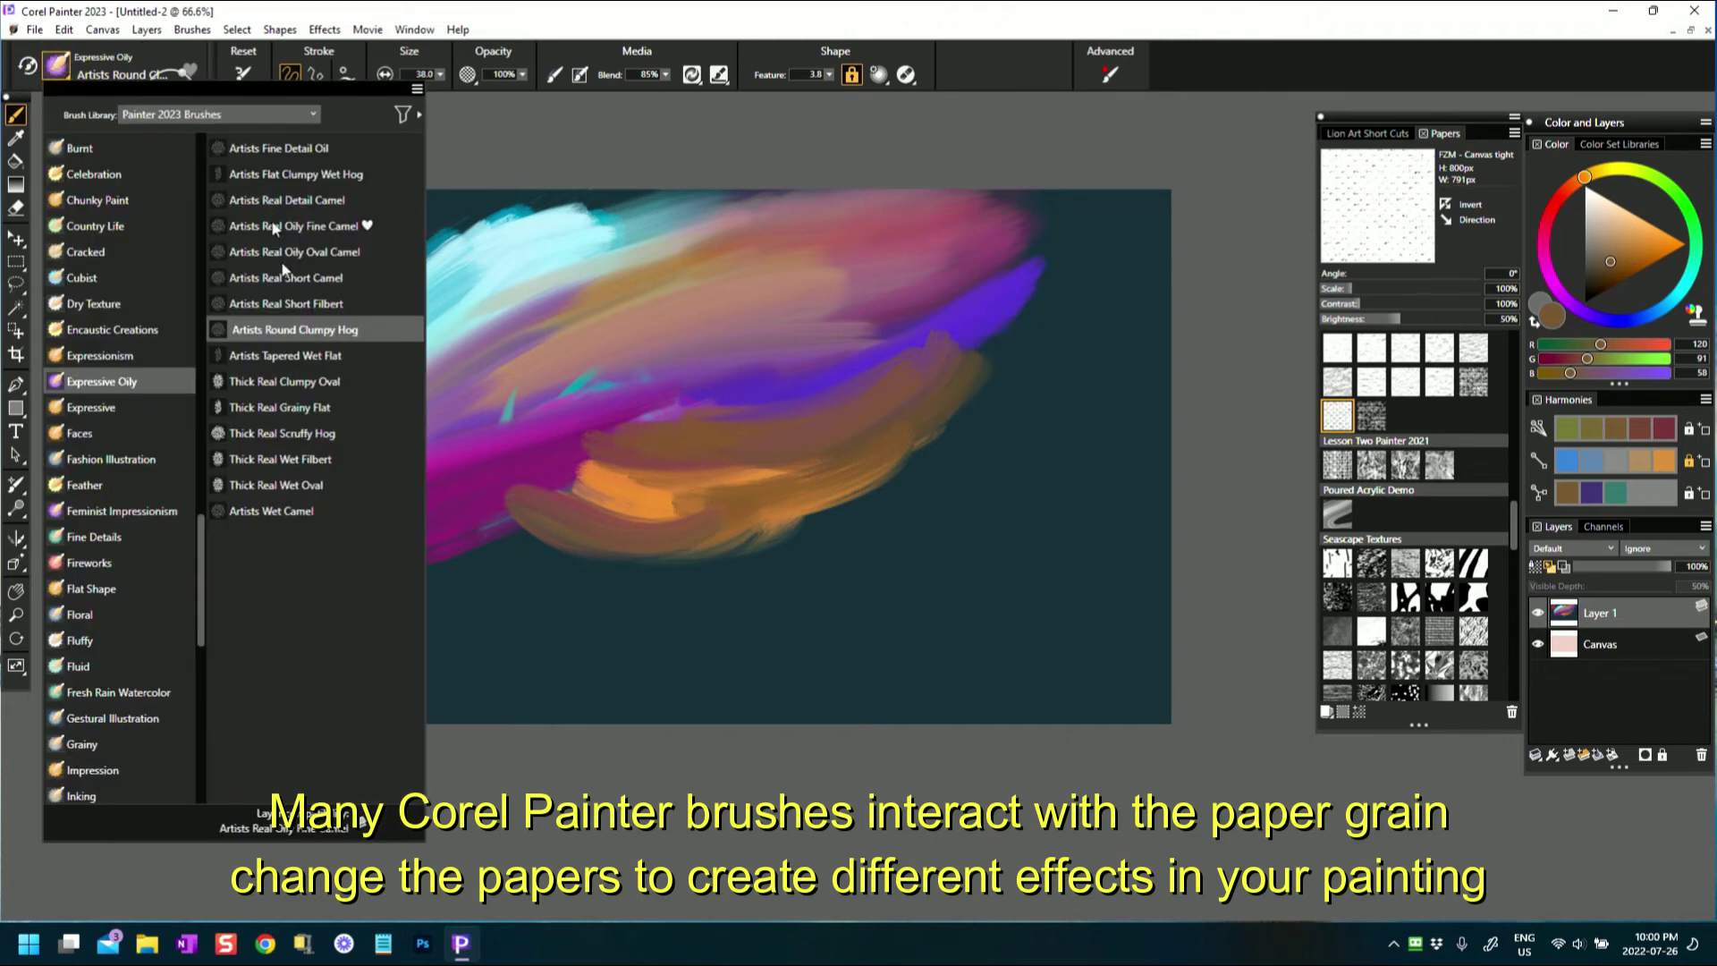
pyautogui.click(265, 361)
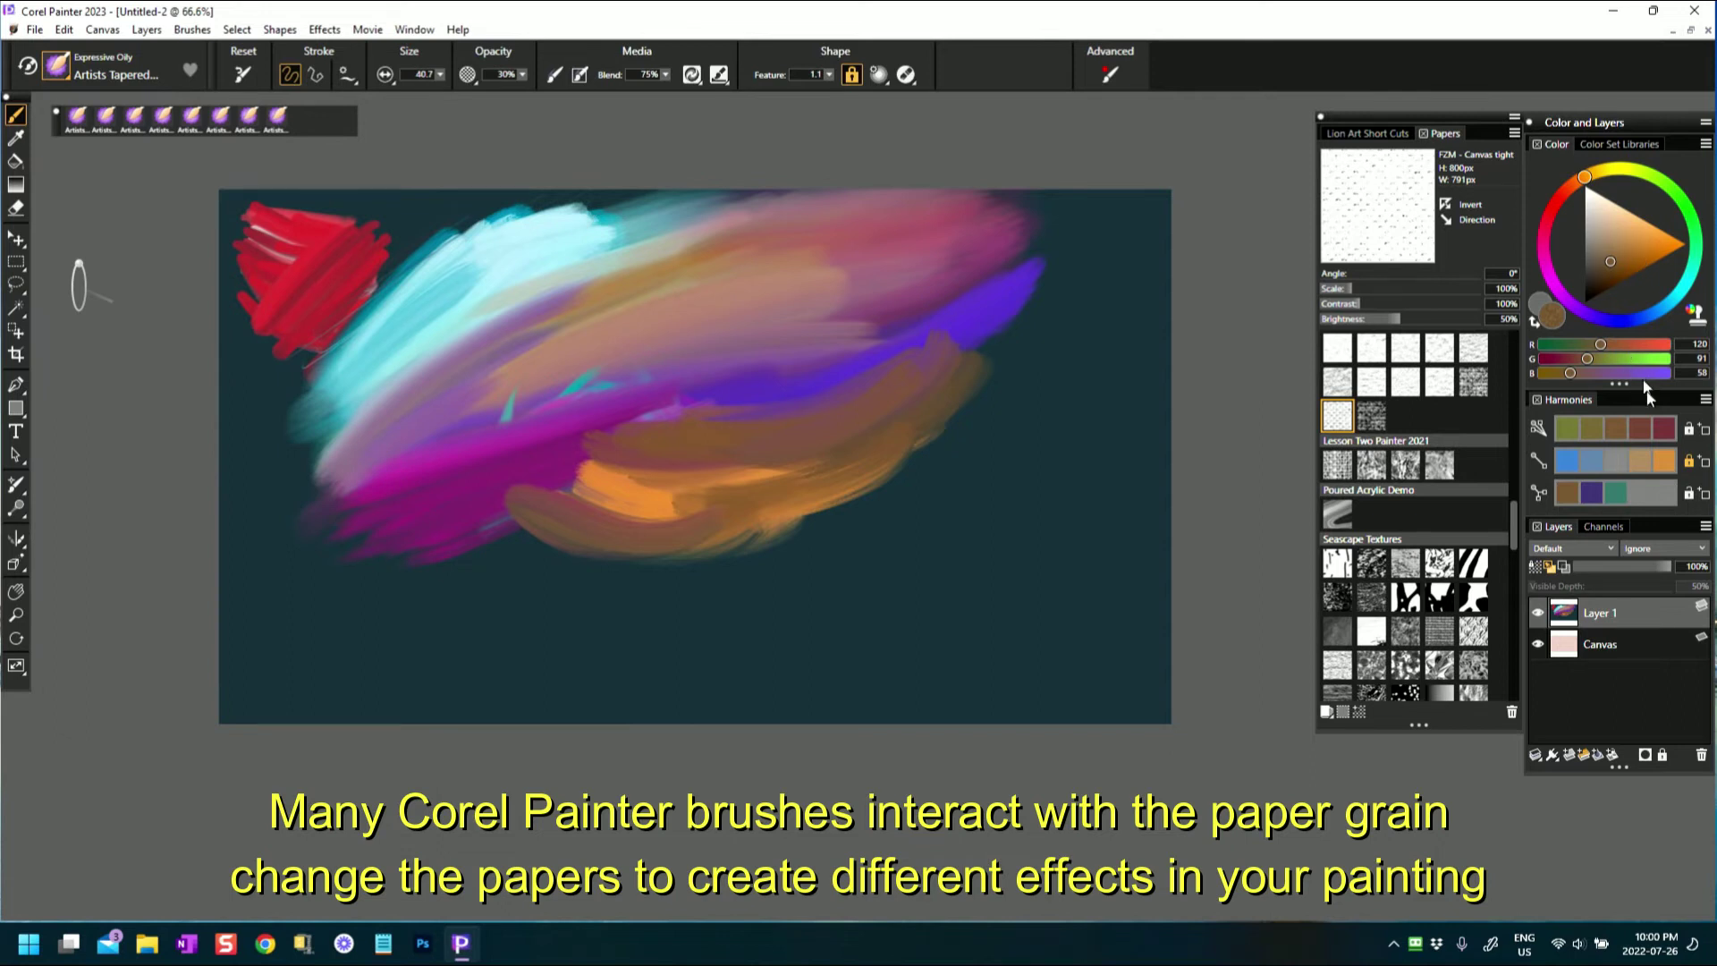
pyautogui.click(1566, 458)
pyautogui.moveTo(285, 462)
pyautogui.mouseDown()
pyautogui.moveTo(337, 441)
pyautogui.moveTo(223, 514)
pyautogui.moveTo(228, 533)
pyautogui.moveTo(306, 528)
pyautogui.moveTo(357, 487)
pyautogui.moveTo(349, 464)
pyautogui.moveTo(235, 448)
pyautogui.moveTo(364, 448)
pyautogui.moveTo(325, 471)
pyautogui.moveTo(372, 491)
pyautogui.moveTo(237, 539)
pyautogui.moveTo(368, 524)
pyautogui.moveTo(322, 525)
pyautogui.moveTo(353, 525)
pyautogui.moveTo(357, 545)
pyautogui.moveTo(496, 452)
pyautogui.moveTo(472, 479)
pyautogui.moveTo(357, 460)
pyautogui.moveTo(398, 441)
pyautogui.moveTo(433, 510)
pyautogui.moveTo(379, 525)
pyautogui.moveTo(491, 491)
pyautogui.moveTo(528, 420)
pyautogui.moveTo(465, 443)
pyautogui.moveTo(349, 407)
pyautogui.moveTo(447, 426)
pyautogui.moveTo(391, 545)
pyautogui.mouseUp()
pyautogui.click(243, 74)
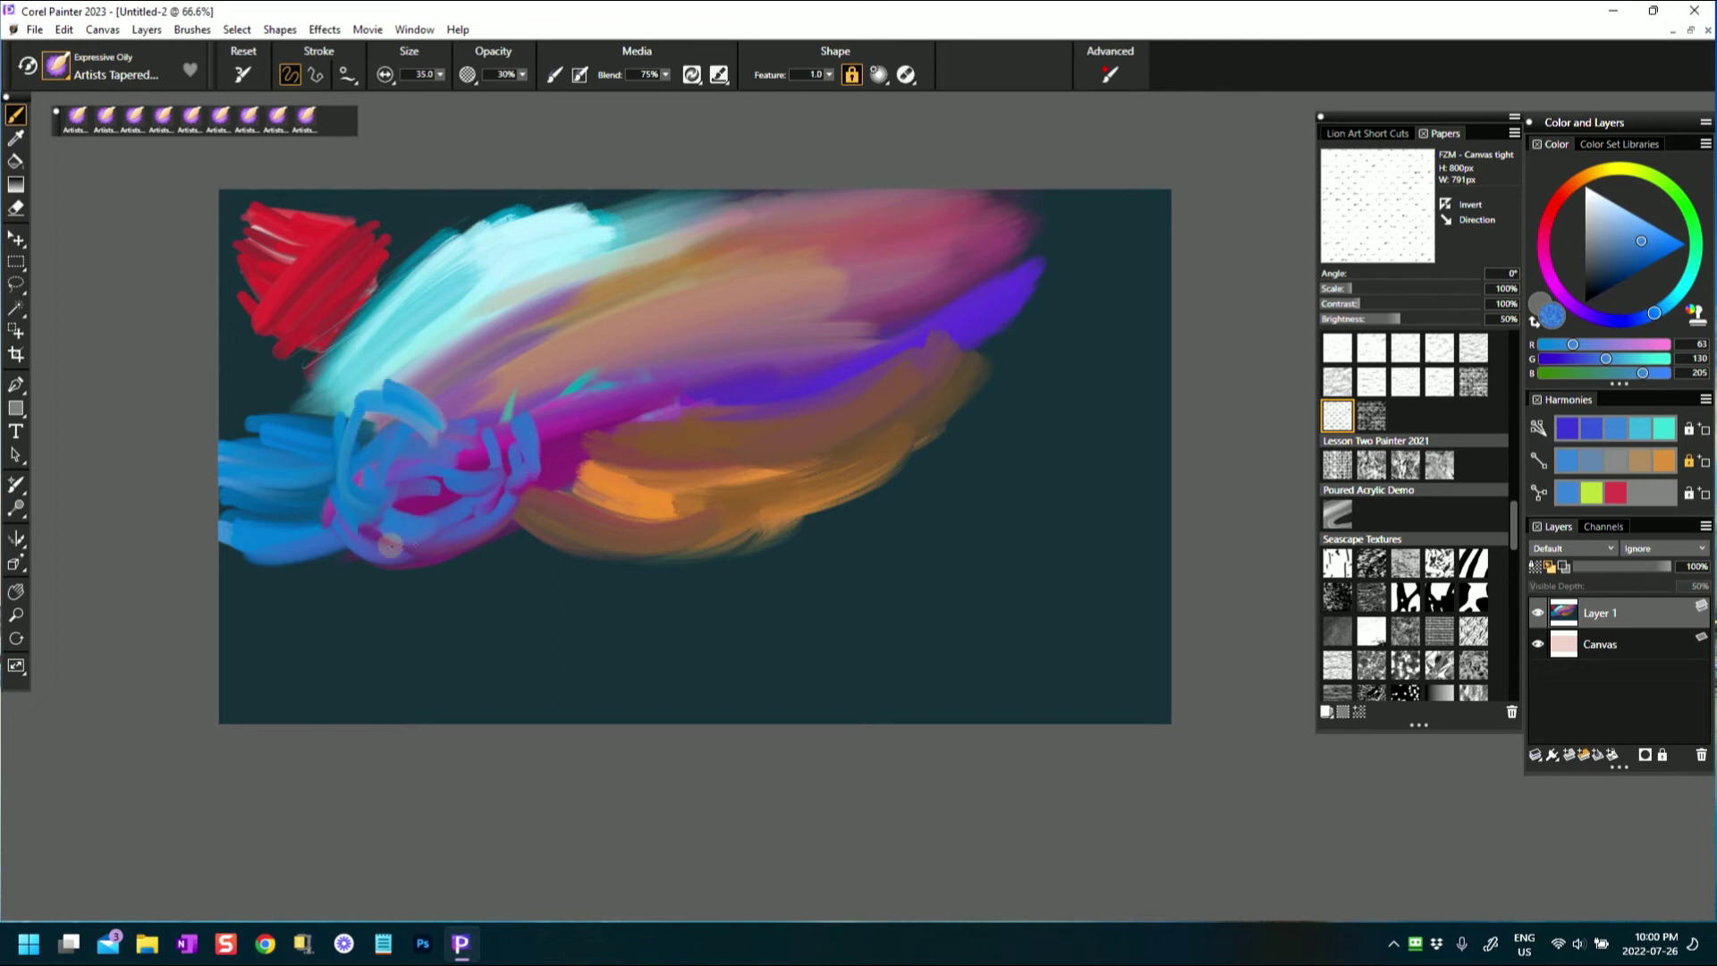
# - Add more curved blue strokes over the magenta and paint a blue rosette on the orange-brown swatch
pyautogui.moveTo(429, 410)
pyautogui.mouseDown()
pyautogui.moveTo(414, 444)
pyautogui.moveTo(455, 470)
pyautogui.mouseUp()
pyautogui.moveTo(354, 428)
pyautogui.mouseDown()
pyautogui.moveTo(533, 483)
pyautogui.moveTo(652, 479)
pyautogui.moveTo(659, 442)
pyautogui.mouseUp()
pyautogui.moveTo(707, 501)
pyautogui.mouseDown()
pyautogui.moveTo(766, 433)
pyautogui.moveTo(665, 534)
pyautogui.moveTo(641, 407)
pyautogui.mouseUp()
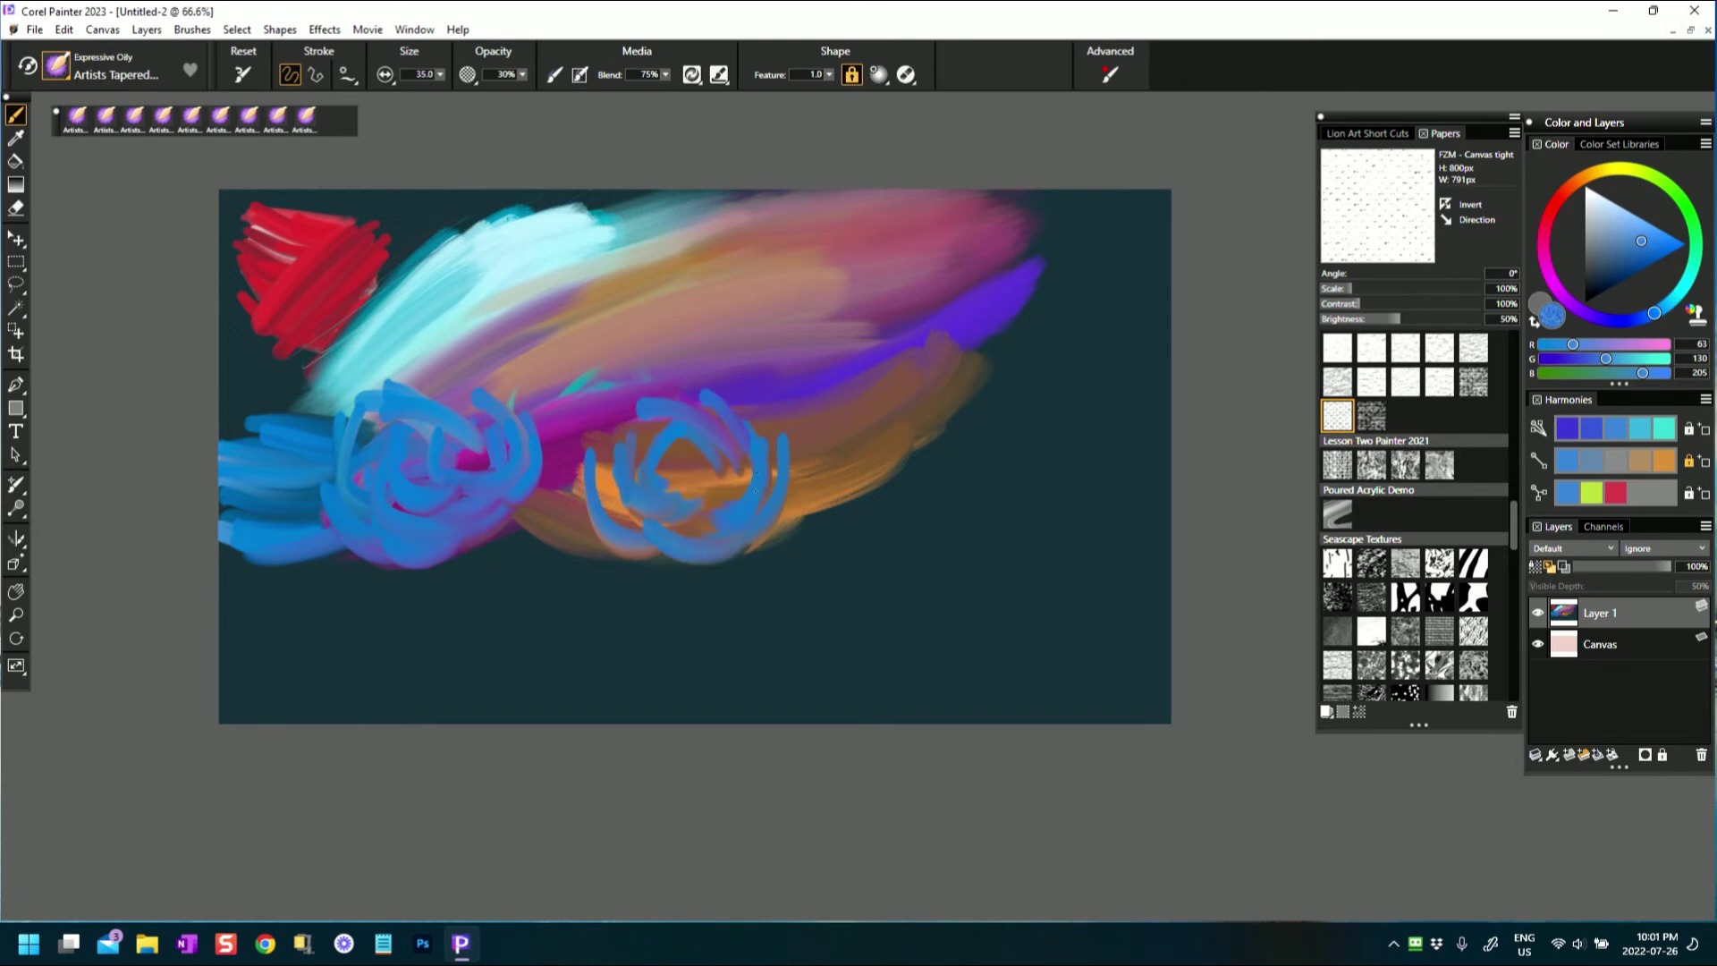
# - Pick pale blue (RGB 198, 216, 238) and paint curved highlights over both blue rosettes
pyautogui.moveTo(1608, 224); pyautogui.dragTo(1600, 202)
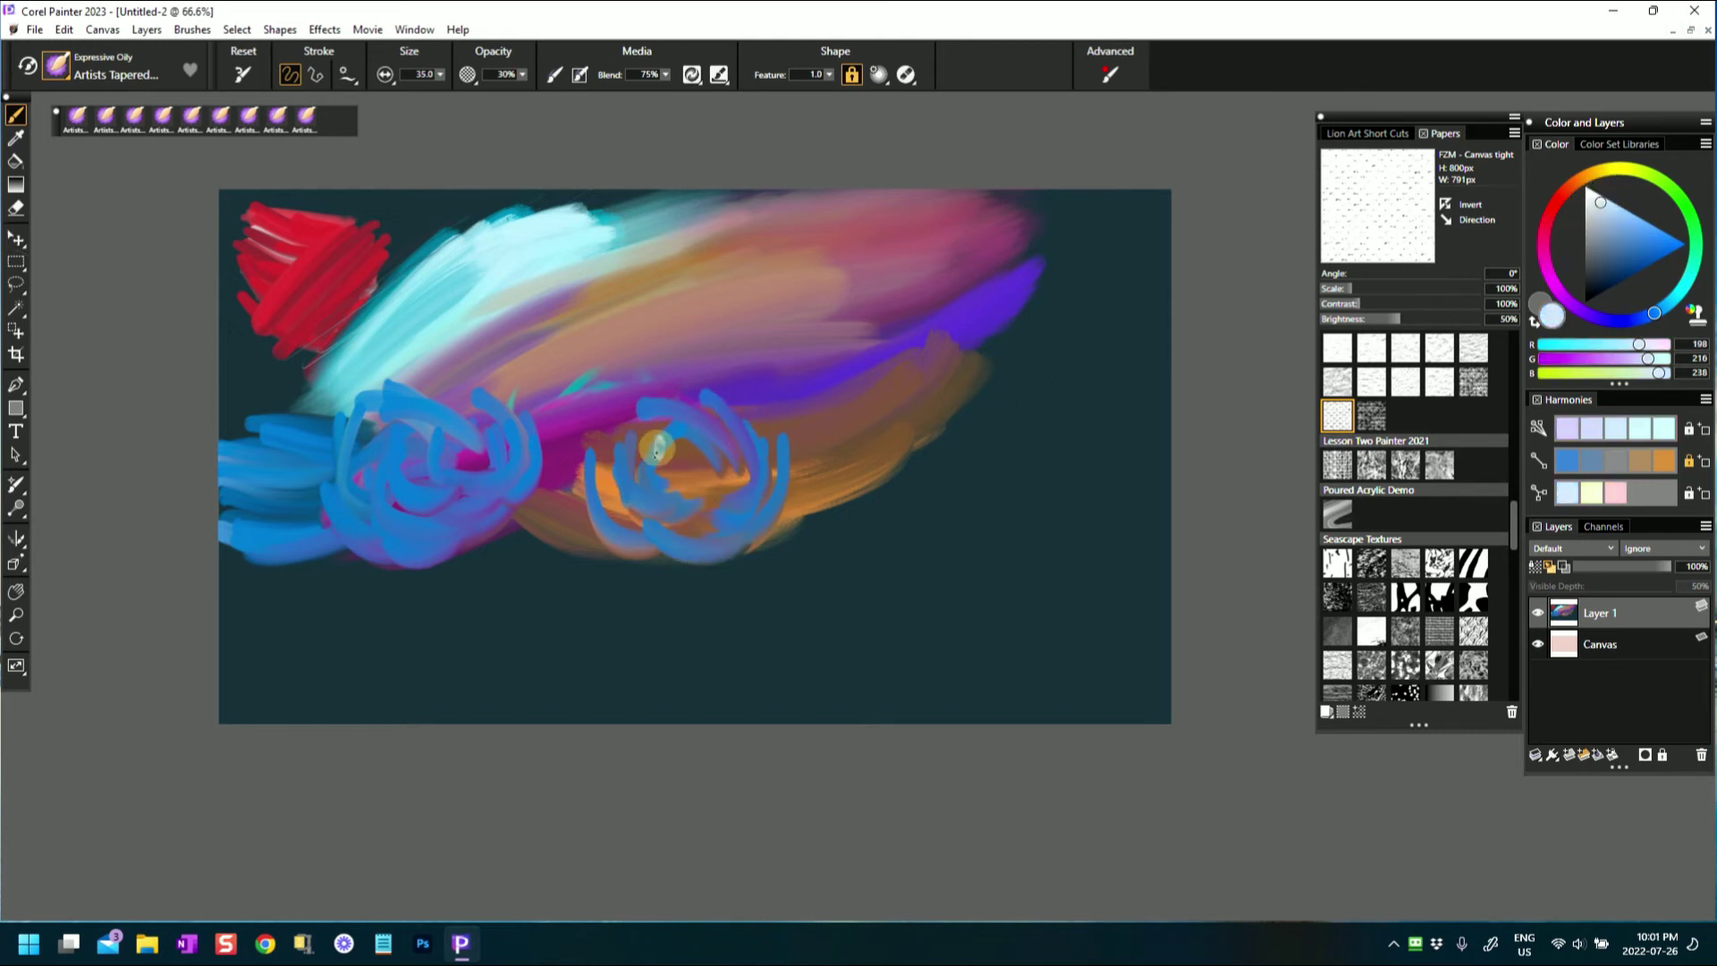
pyautogui.moveTo(655, 451); pyautogui.dragTo(680, 465)
pyautogui.moveTo(674, 407)
pyautogui.mouseDown()
pyautogui.moveTo(642, 498)
pyautogui.moveTo(713, 496)
pyautogui.moveTo(606, 489)
pyautogui.moveTo(610, 463)
pyautogui.moveTo(628, 520)
pyautogui.moveTo(764, 447)
pyautogui.moveTo(677, 527)
pyautogui.mouseUp()
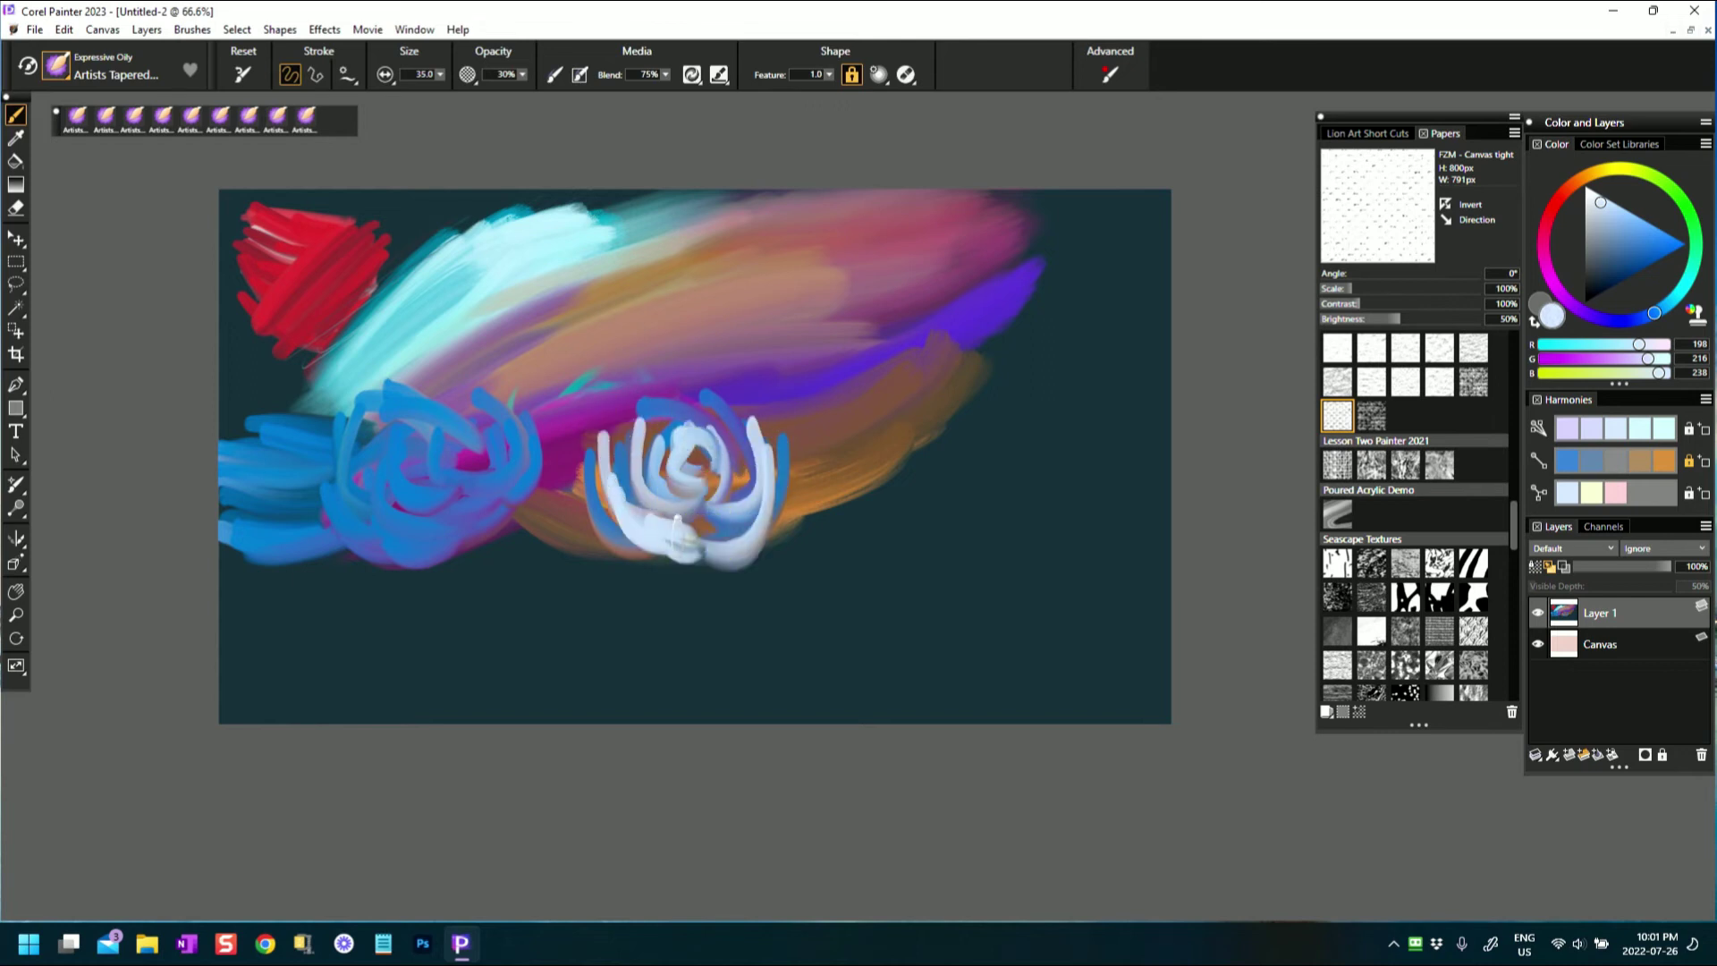
pyautogui.moveTo(613, 471); pyautogui.dragTo(611, 481)
pyautogui.moveTo(385, 427)
pyautogui.mouseDown()
pyautogui.moveTo(386, 474)
pyautogui.moveTo(491, 491)
pyautogui.moveTo(447, 505)
pyautogui.mouseUp()
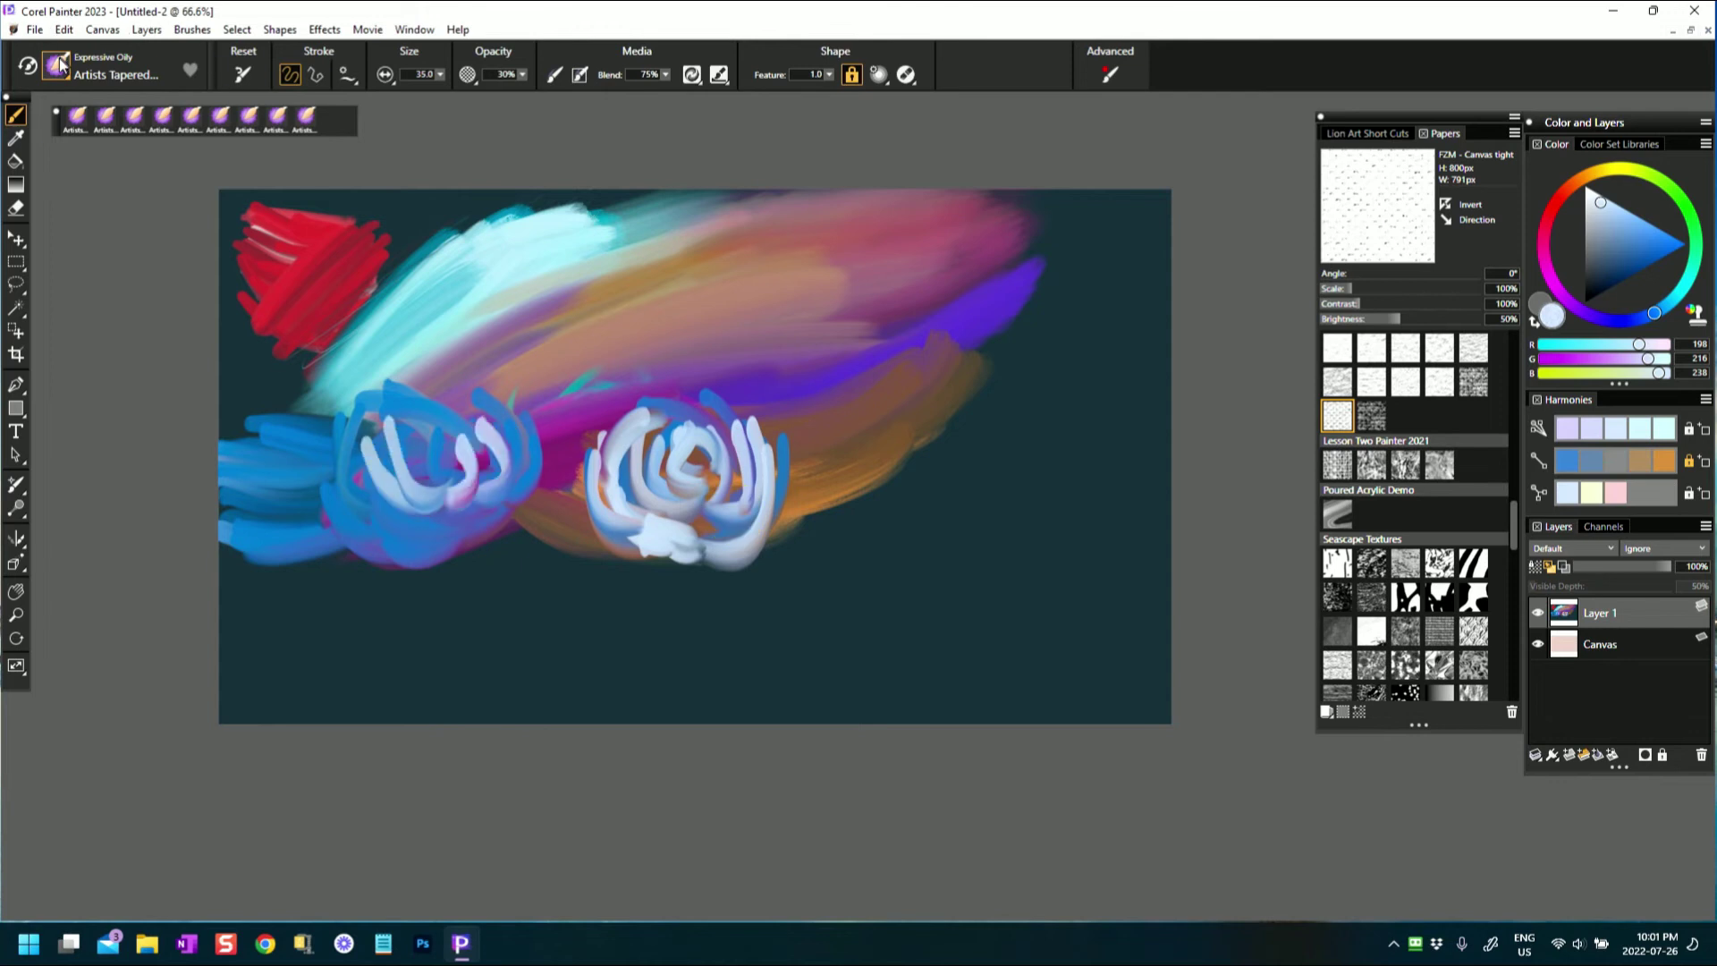
# - Switch to the Thick Real Clumpy Oval brush and paint a textured blue (RGB 47, 115, 199) swatch at the orange-brown swatch's right end
pyautogui.click(59, 65)
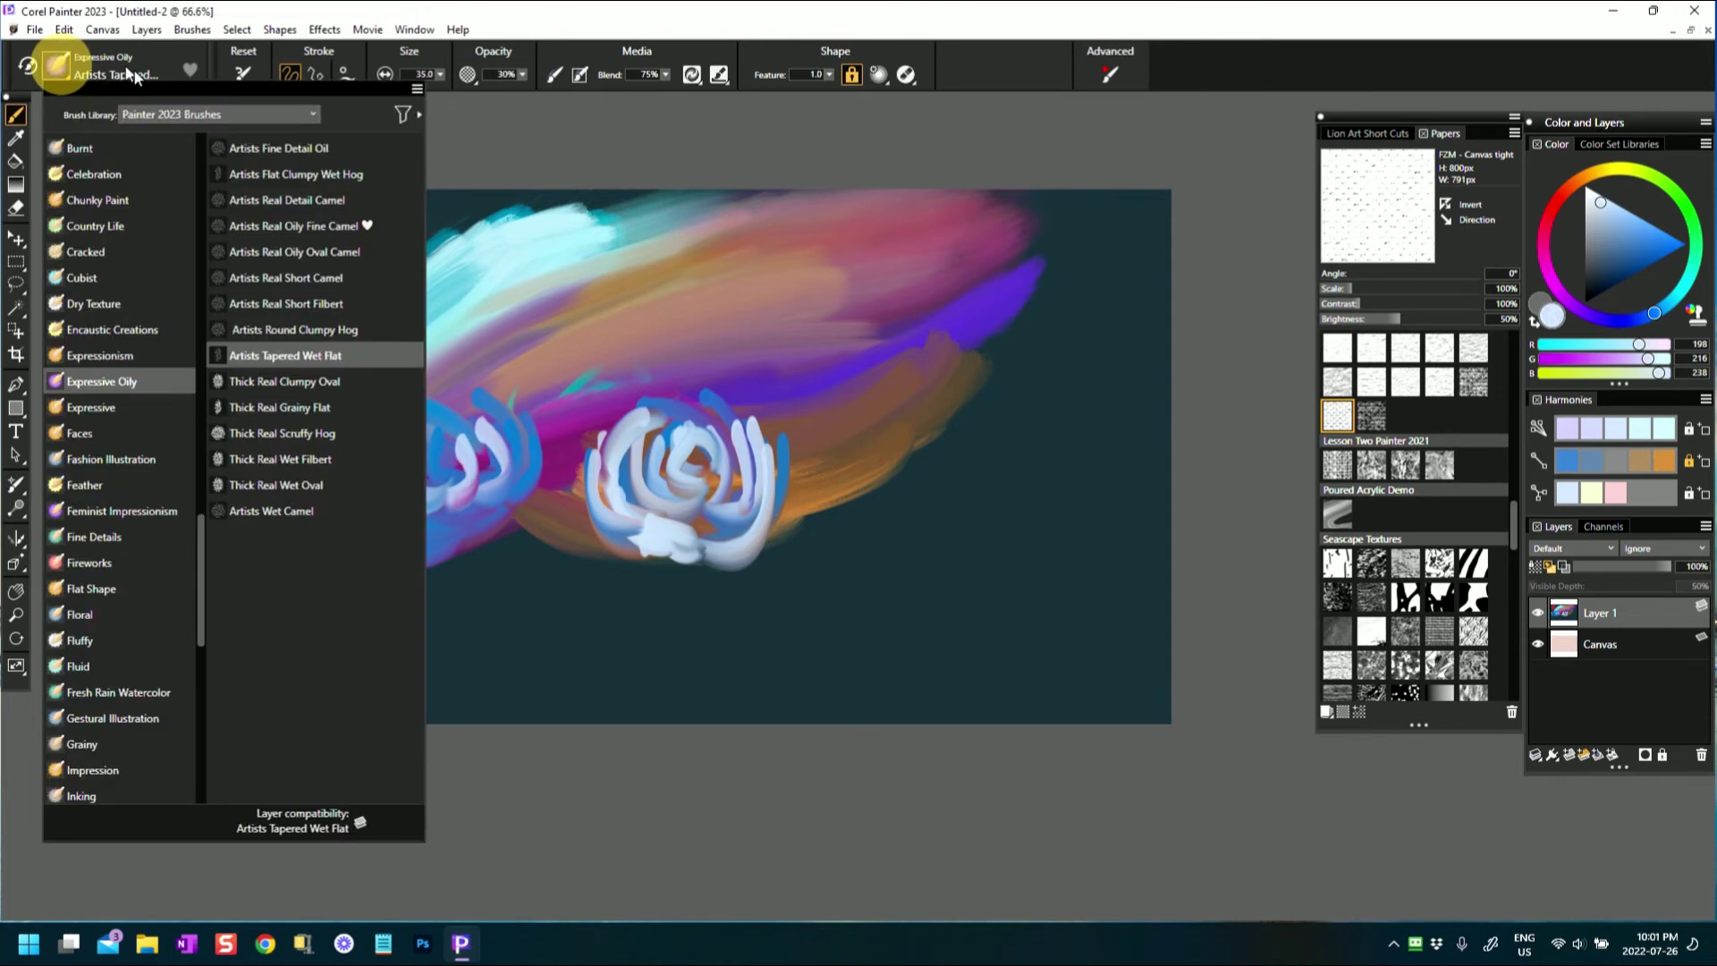
pyautogui.click(285, 407)
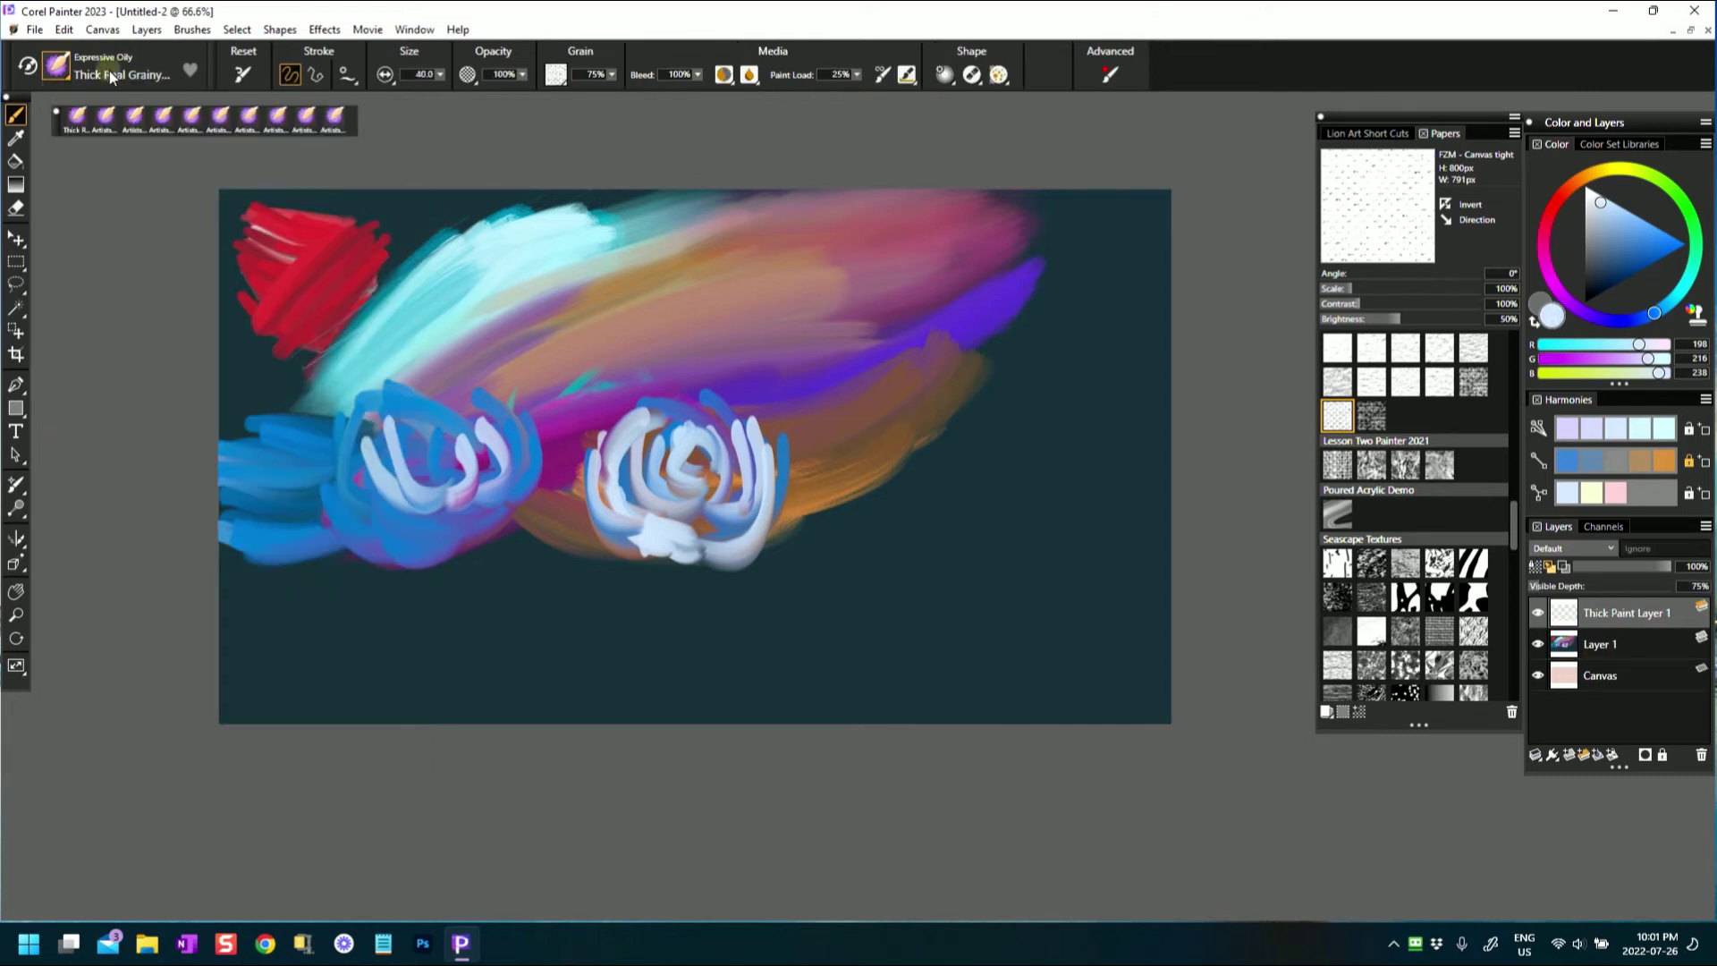
pyautogui.click(63, 67)
pyautogui.click(341, 379)
pyautogui.click(1631, 245)
pyautogui.moveTo(883, 411)
pyautogui.mouseDown()
pyautogui.moveTo(908, 448)
pyautogui.moveTo(970, 420)
pyautogui.mouseUp()
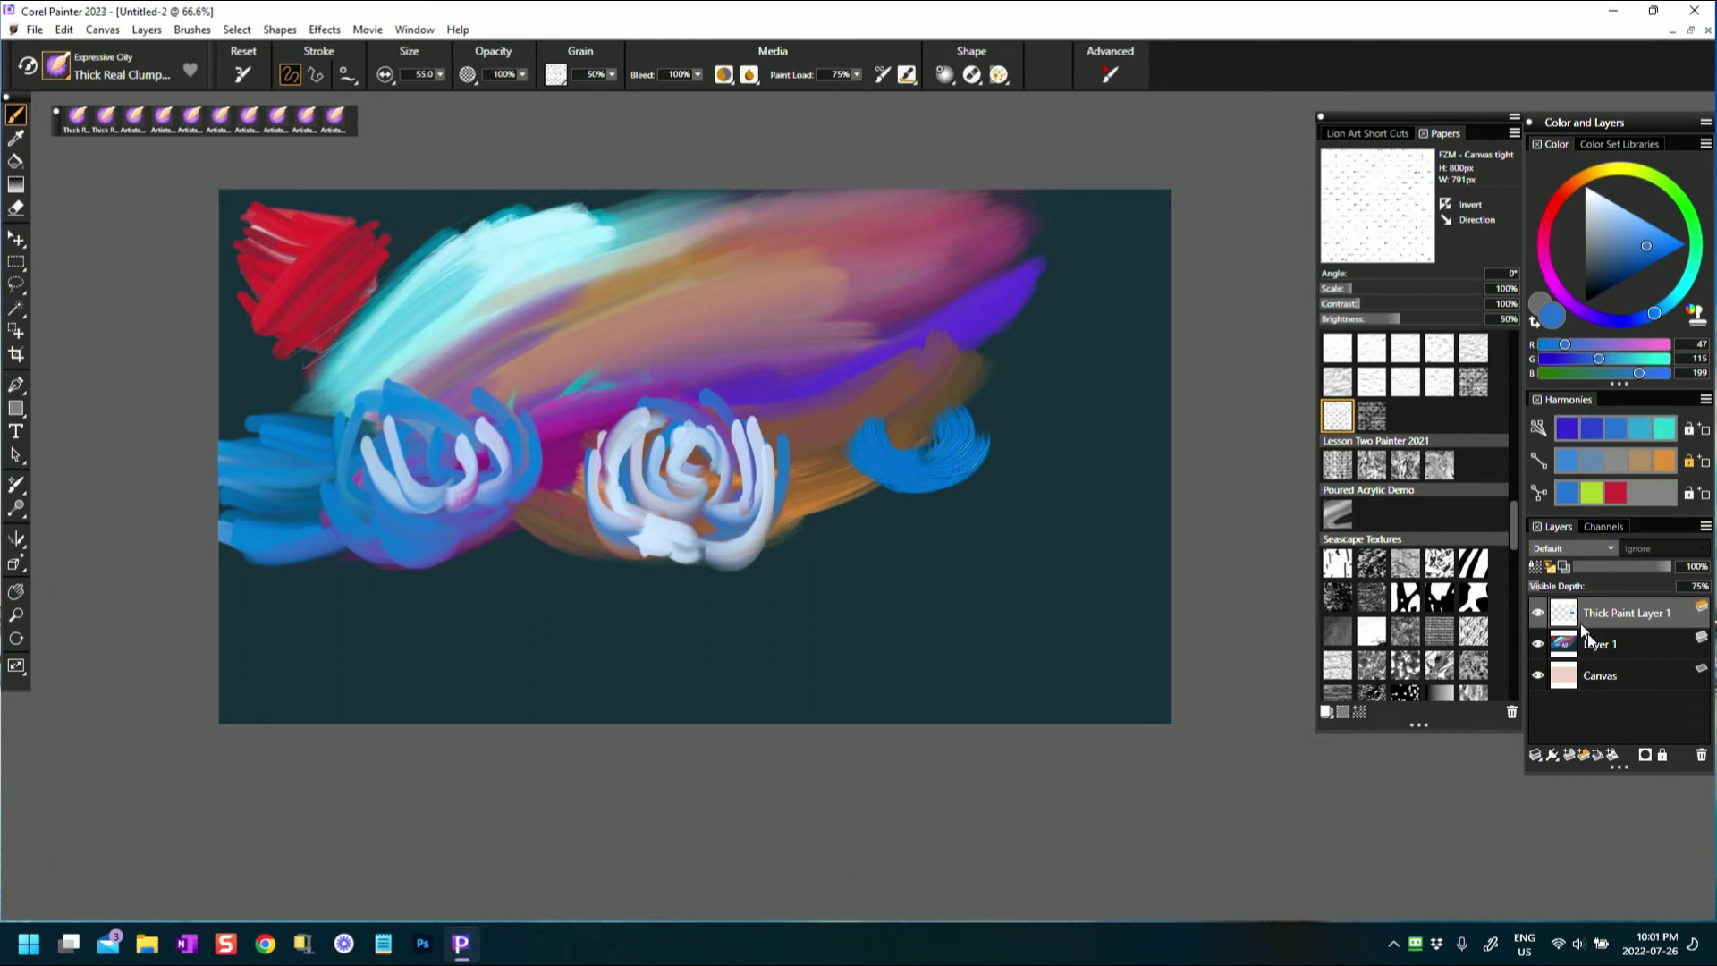
pyautogui.click(888, 398)
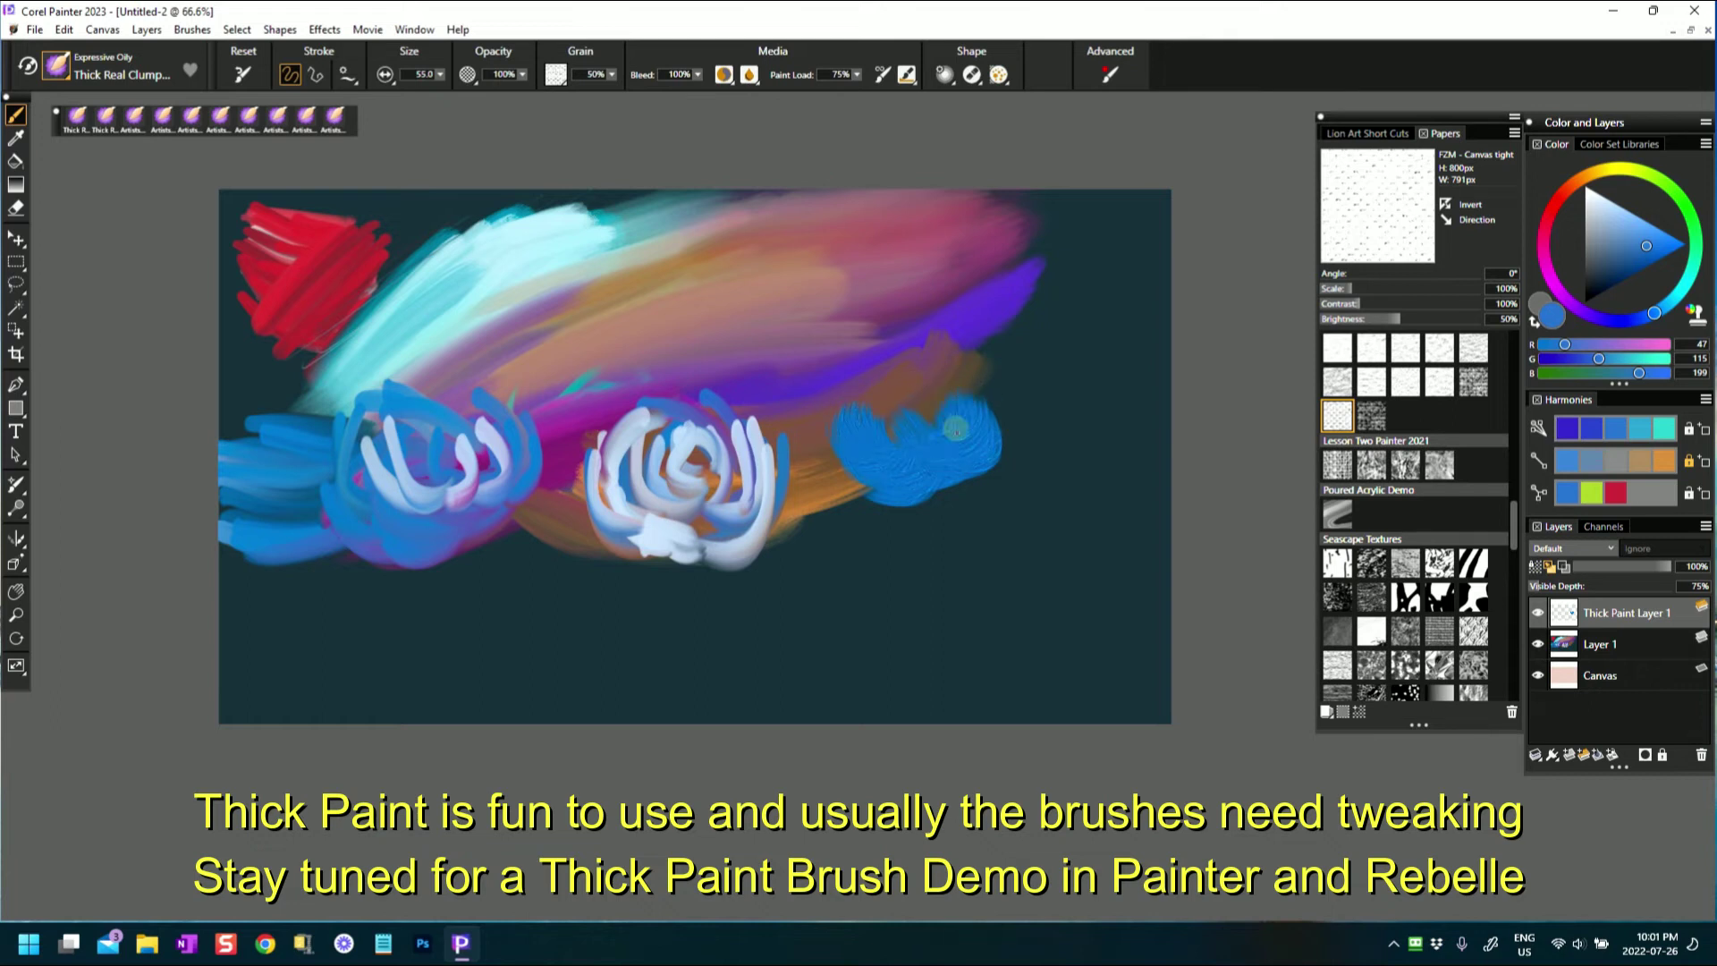
pyautogui.moveTo(859, 395)
pyautogui.mouseDown()
pyautogui.moveTo(1030, 358)
pyautogui.moveTo(1019, 438)
pyautogui.mouseUp()
# - Pick pale grey-blue (RGB 185, 196, 209) and paint thick highlights across the top of the textured blue swatch
pyautogui.click(1593, 212)
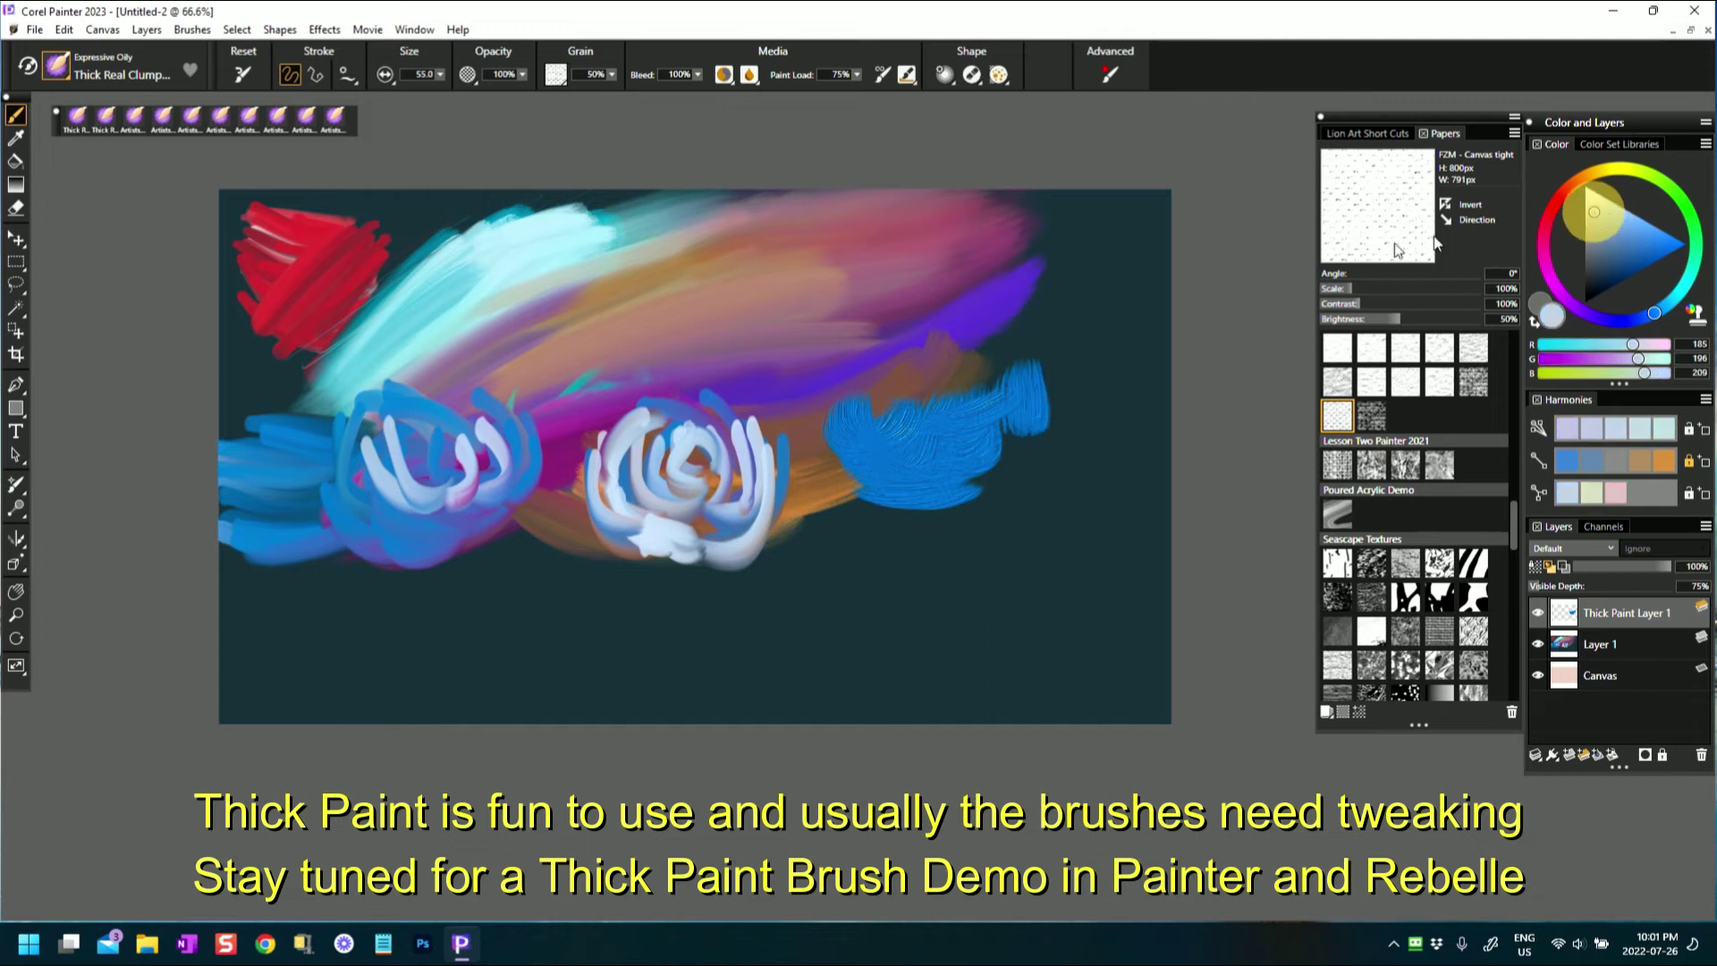
pyautogui.moveTo(873, 432)
pyautogui.mouseDown()
pyautogui.moveTo(1006, 358)
pyautogui.moveTo(882, 382)
pyautogui.mouseUp()
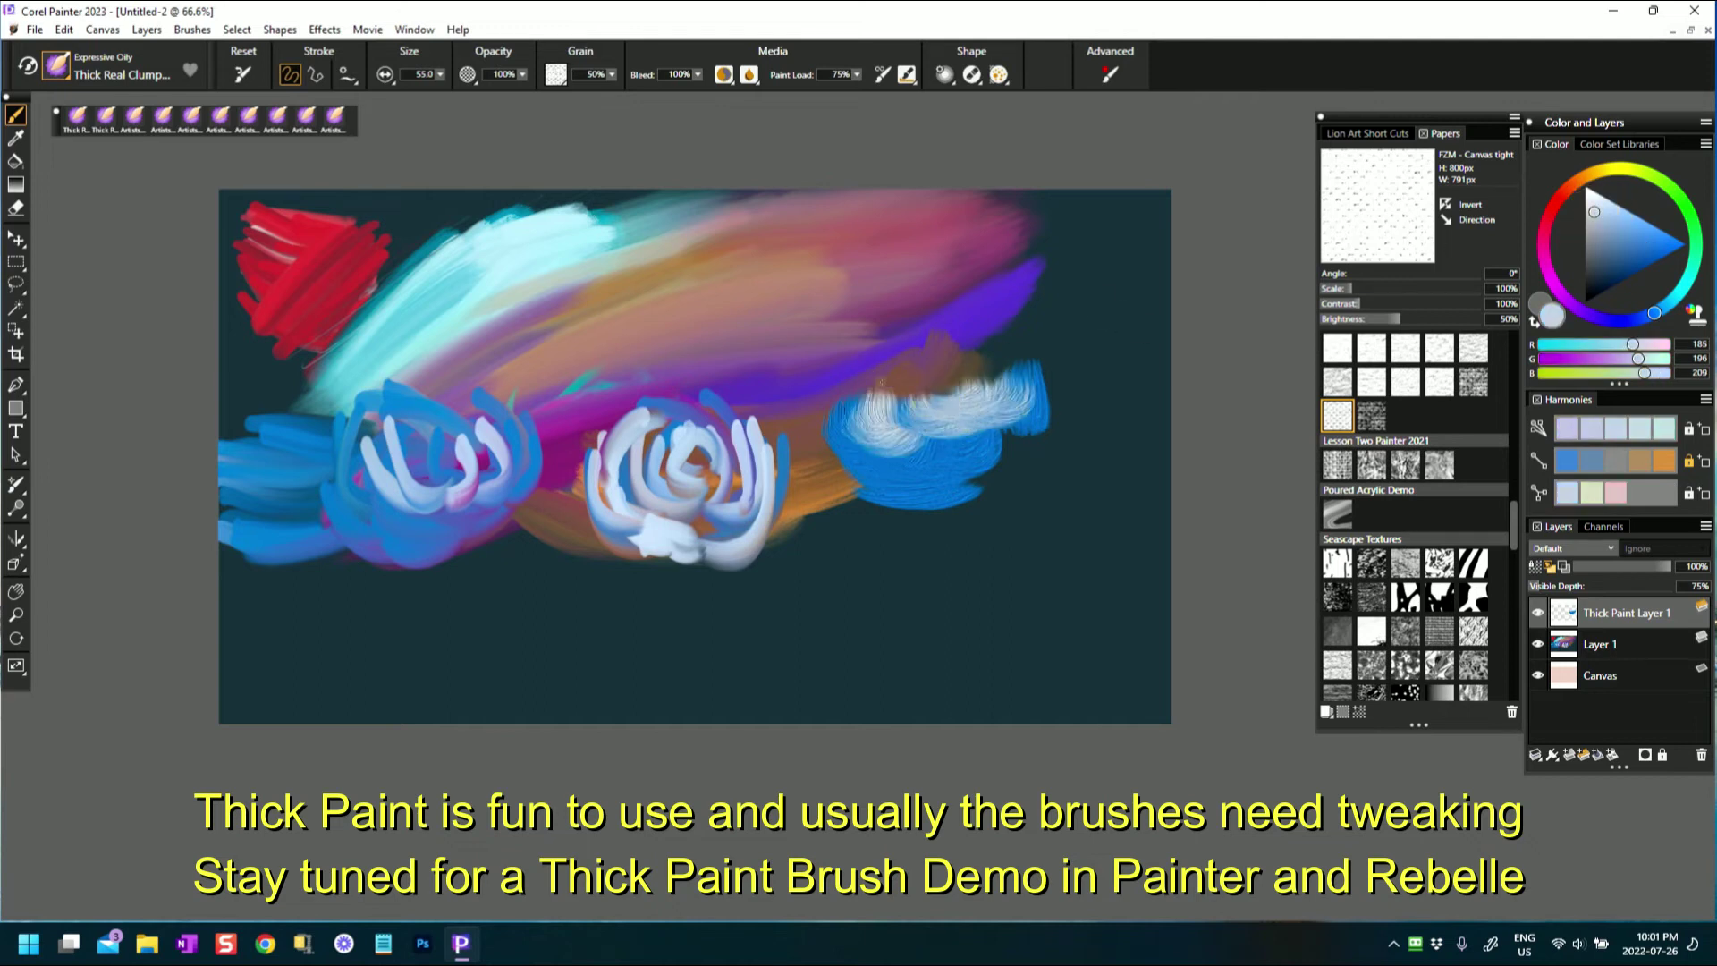
# - Cover the rest of the textured blue swatch with pale grey-blue strokes, leaving blue along its upper-right edge
pyautogui.moveTo(838, 462)
pyautogui.mouseDown()
pyautogui.moveTo(955, 483)
pyautogui.moveTo(869, 492)
pyautogui.moveTo(940, 494)
pyautogui.moveTo(920, 489)
pyautogui.moveTo(980, 432)
pyautogui.moveTo(1026, 456)
pyautogui.moveTo(888, 495)
pyautogui.moveTo(1020, 410)
pyautogui.moveTo(1015, 441)
pyautogui.moveTo(881, 476)
pyautogui.mouseUp()
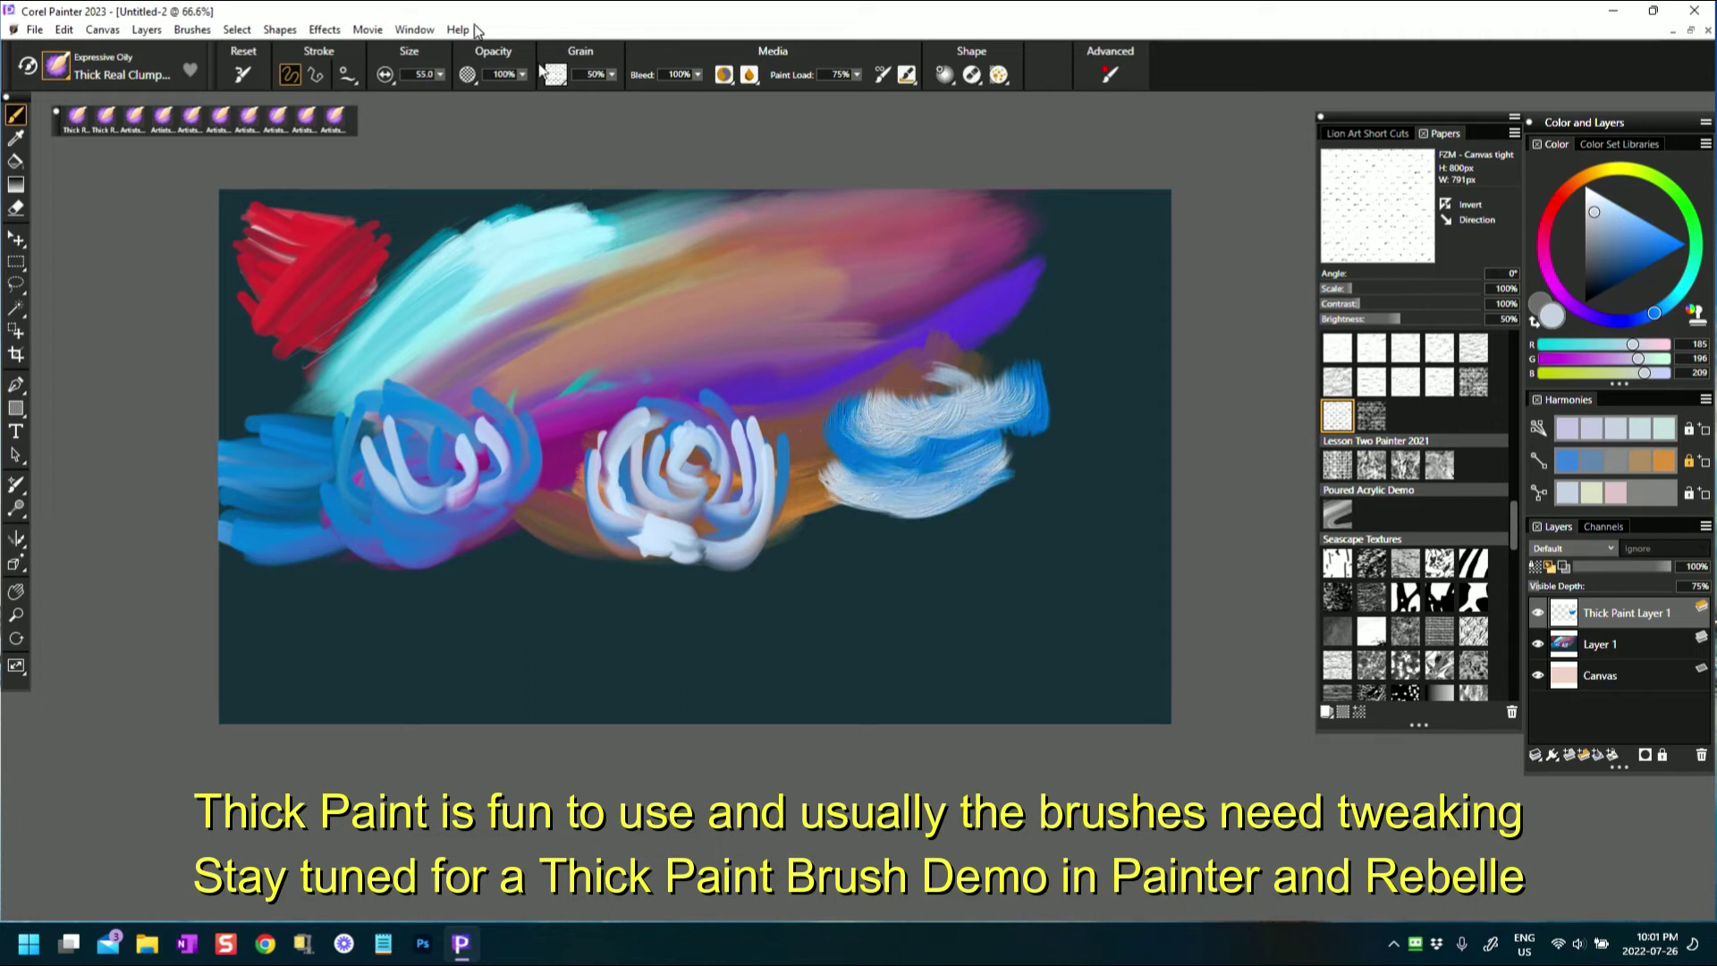
pyautogui.moveTo(930, 477)
pyautogui.mouseDown()
pyautogui.moveTo(854, 469)
pyautogui.moveTo(831, 443)
pyautogui.moveTo(1020, 420)
pyautogui.mouseUp()
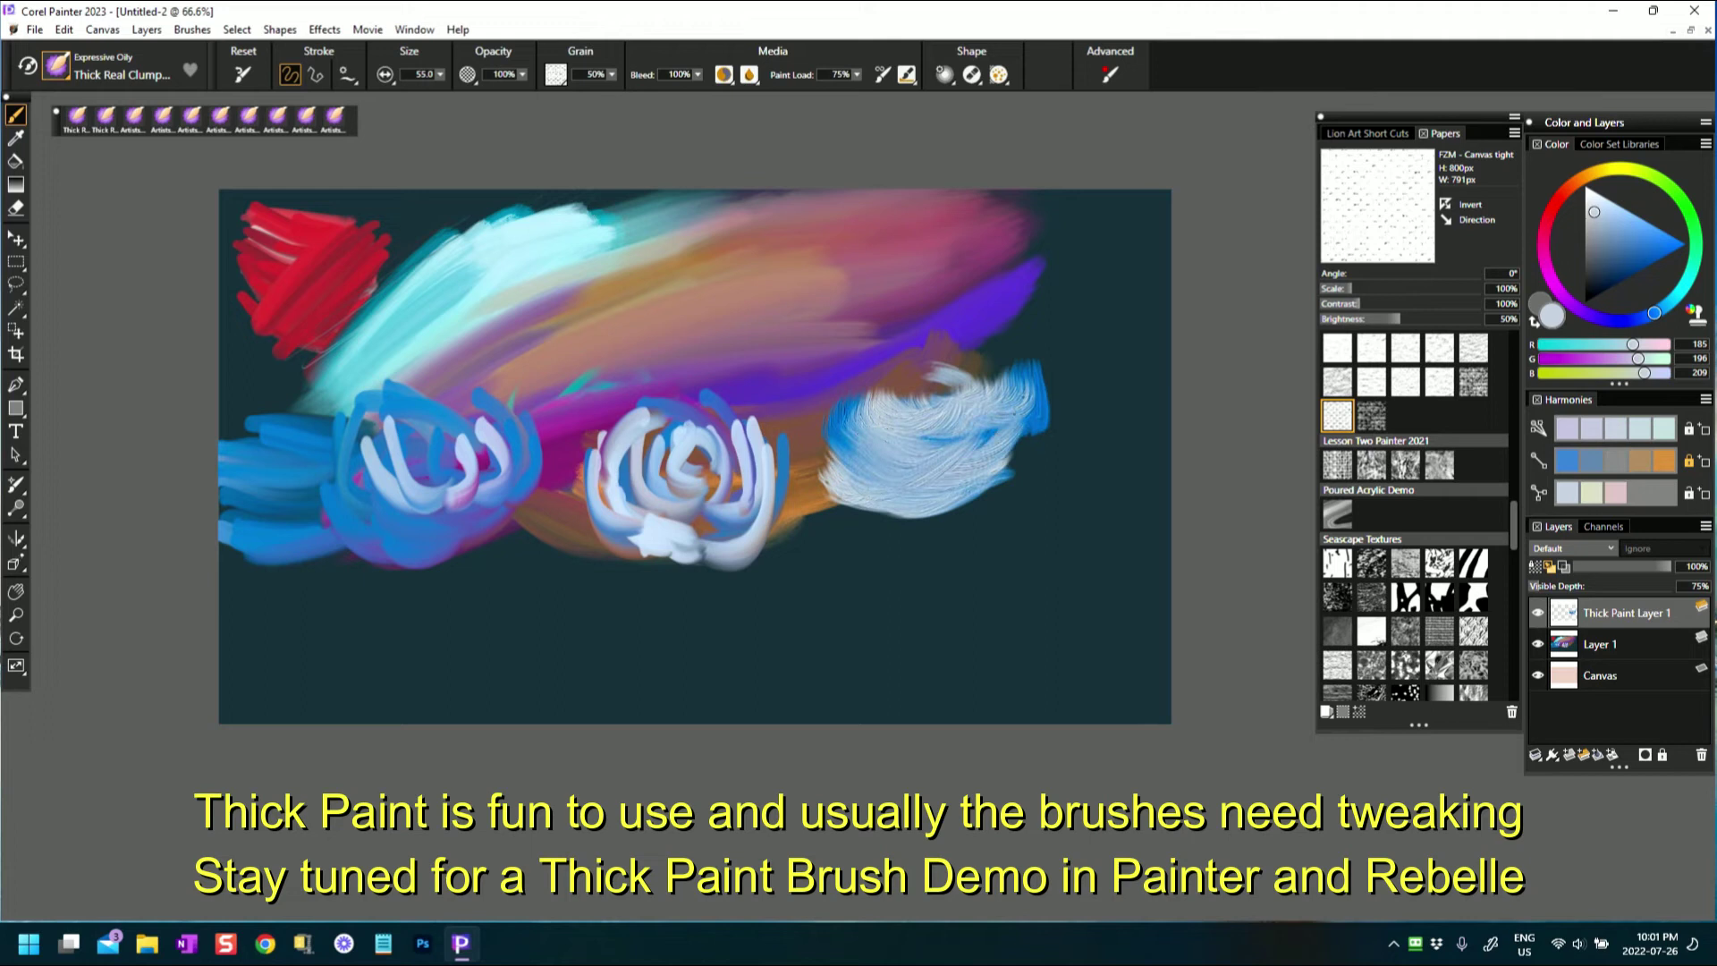
pyautogui.moveTo(1010, 360)
pyautogui.mouseDown()
pyautogui.moveTo(910, 400)
pyautogui.moveTo(927, 364)
pyautogui.mouseUp()
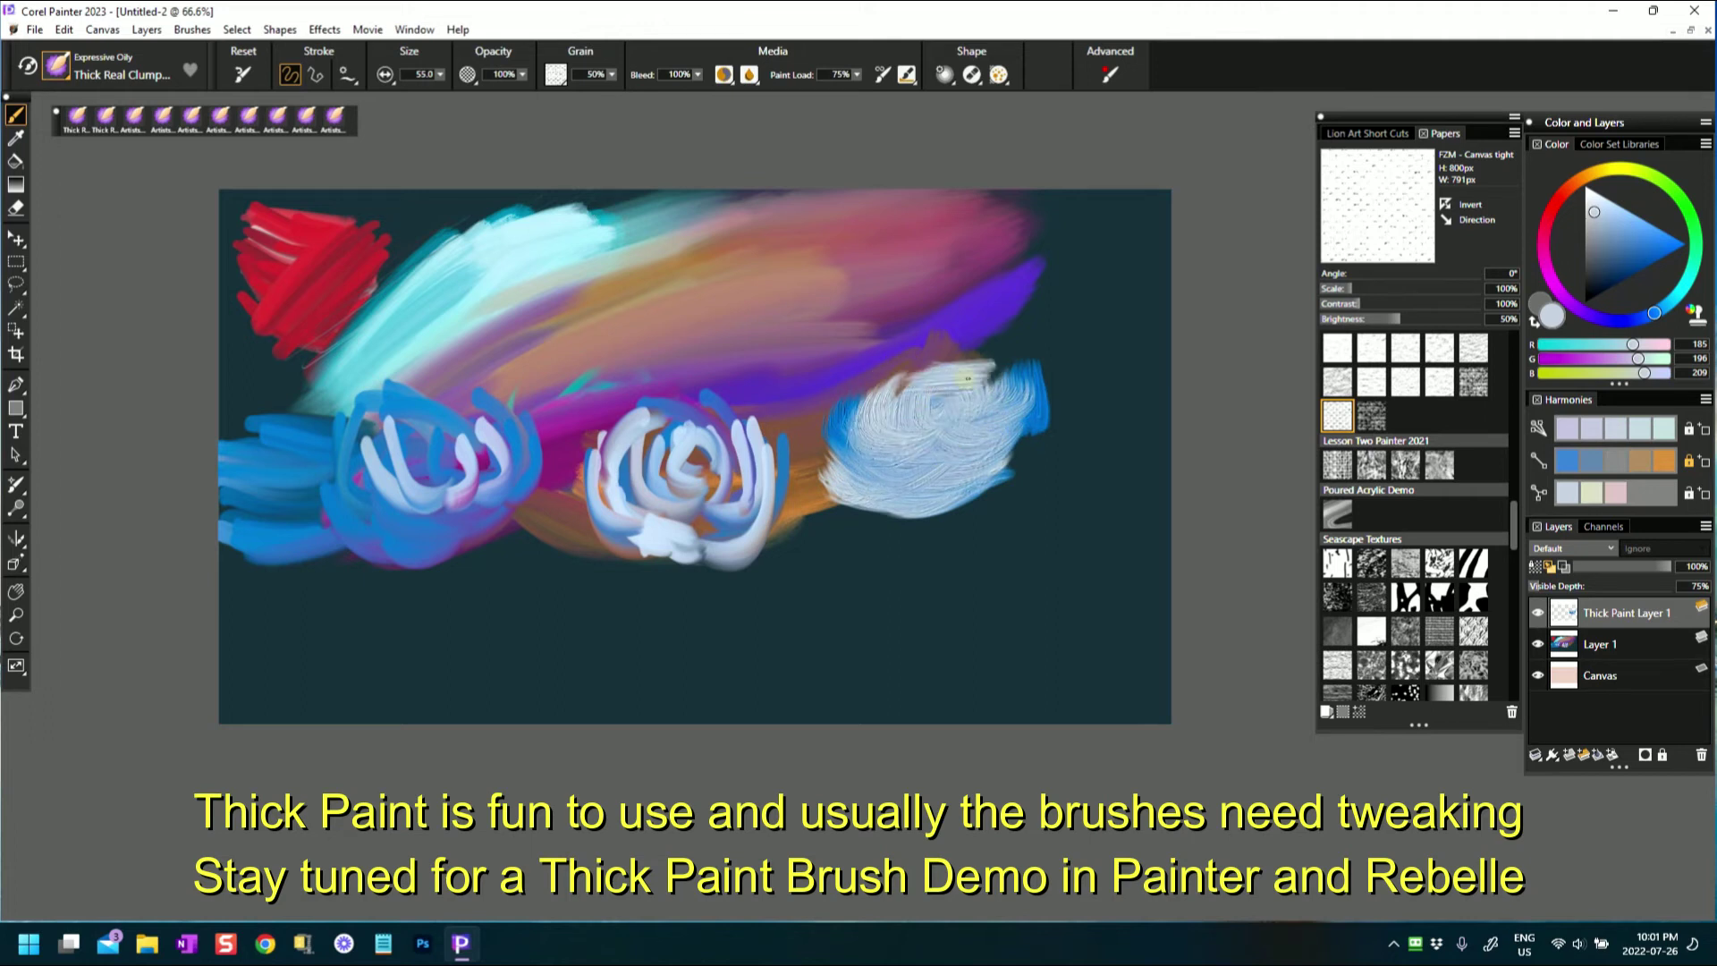
pyautogui.moveTo(957, 468); pyautogui.dragTo(1039, 481)
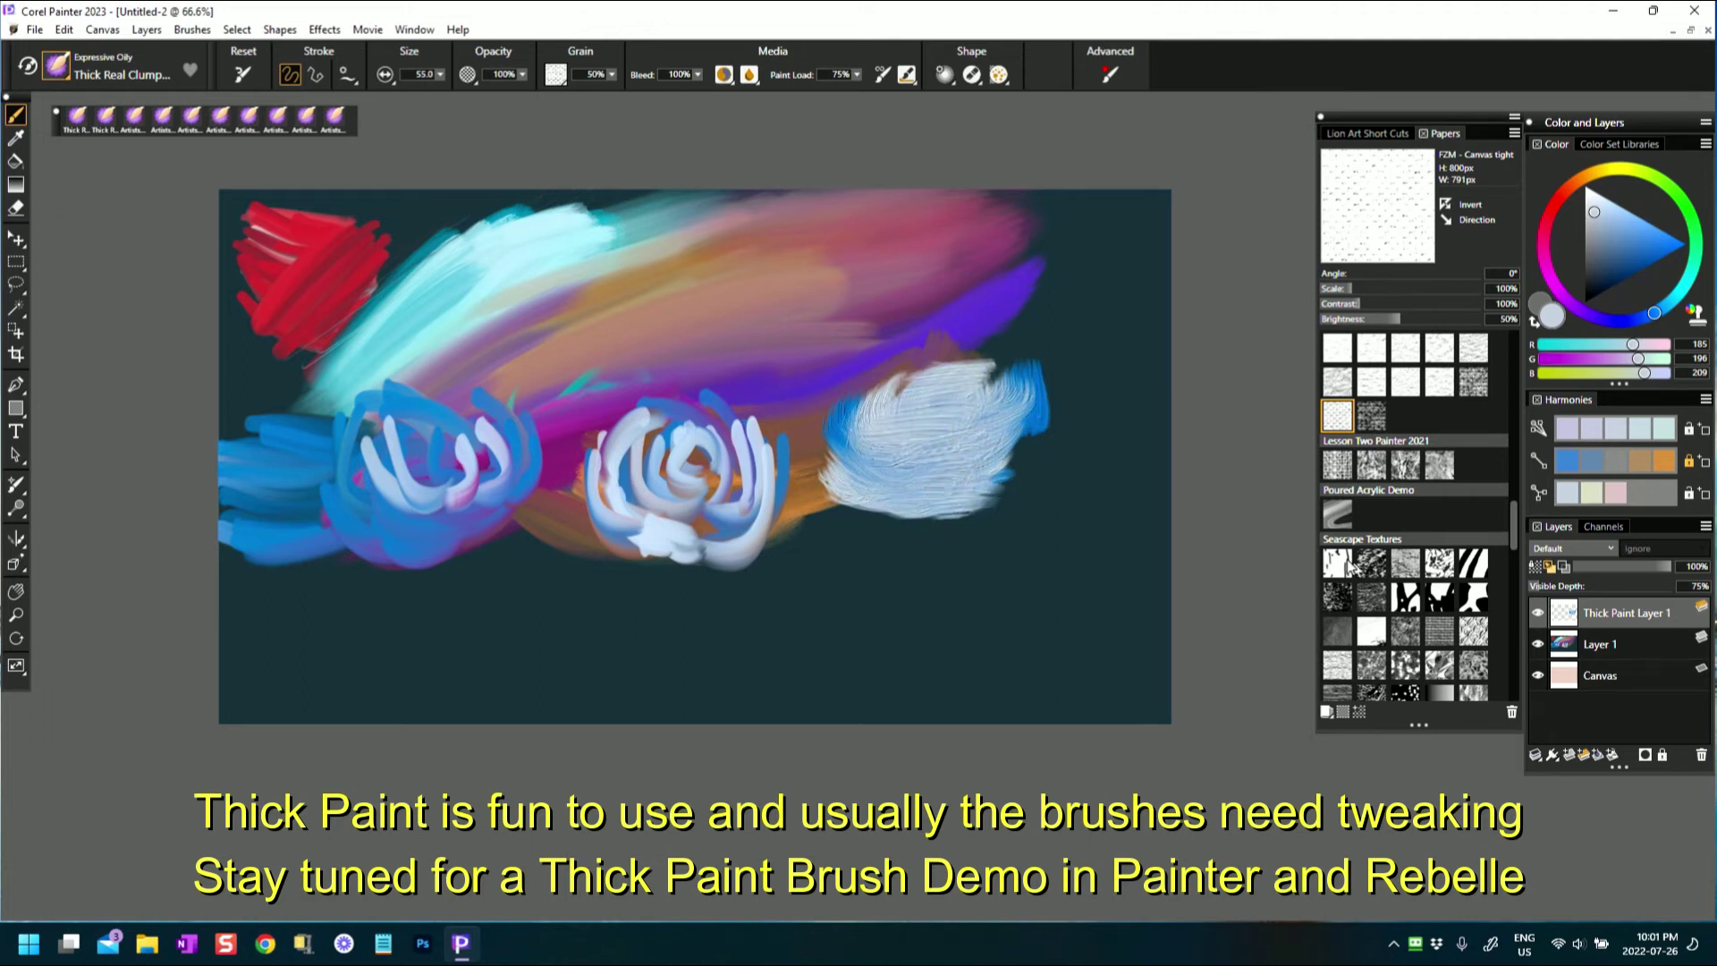
pyautogui.moveTo(930, 461)
pyautogui.mouseDown()
pyautogui.moveTo(939, 491)
pyautogui.moveTo(1019, 429)
pyautogui.mouseUp()
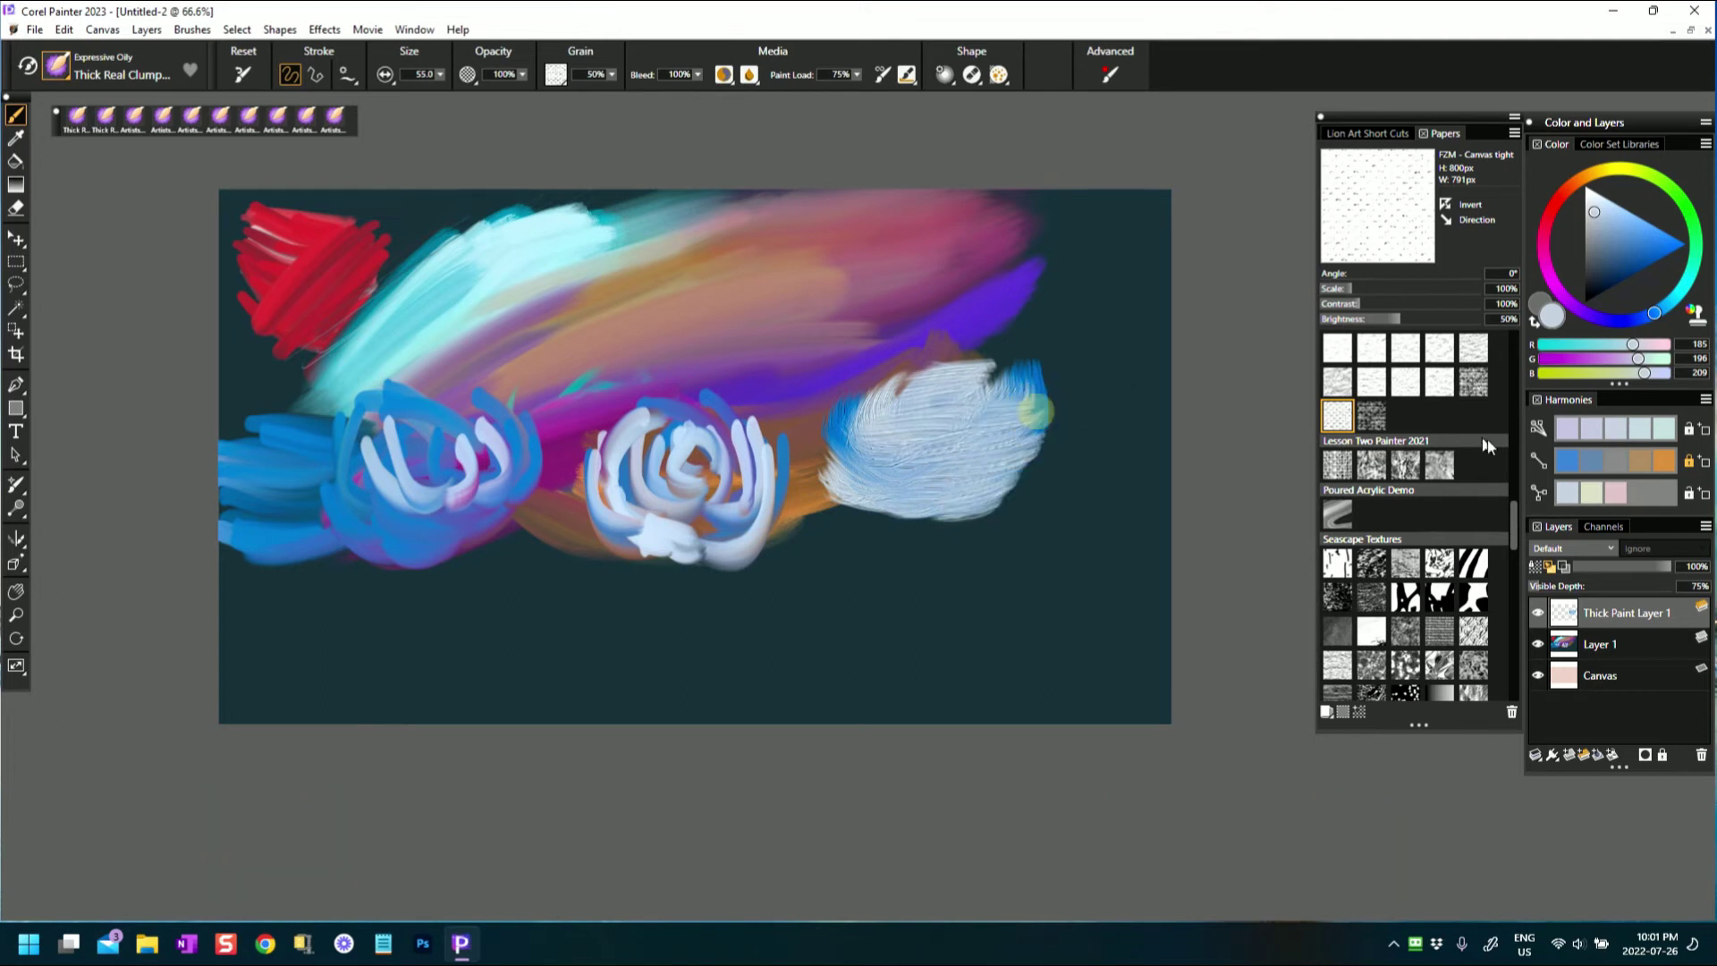
# - Switch the paper to Knappy Canvas and brush more pale grey-blue strokes over the top and bottom of the textured swatch
pyautogui.click(1336, 464)
pyautogui.moveTo(912, 366)
pyautogui.mouseDown()
pyautogui.moveTo(954, 345)
pyautogui.moveTo(992, 369)
pyautogui.moveTo(859, 380)
pyautogui.mouseUp()
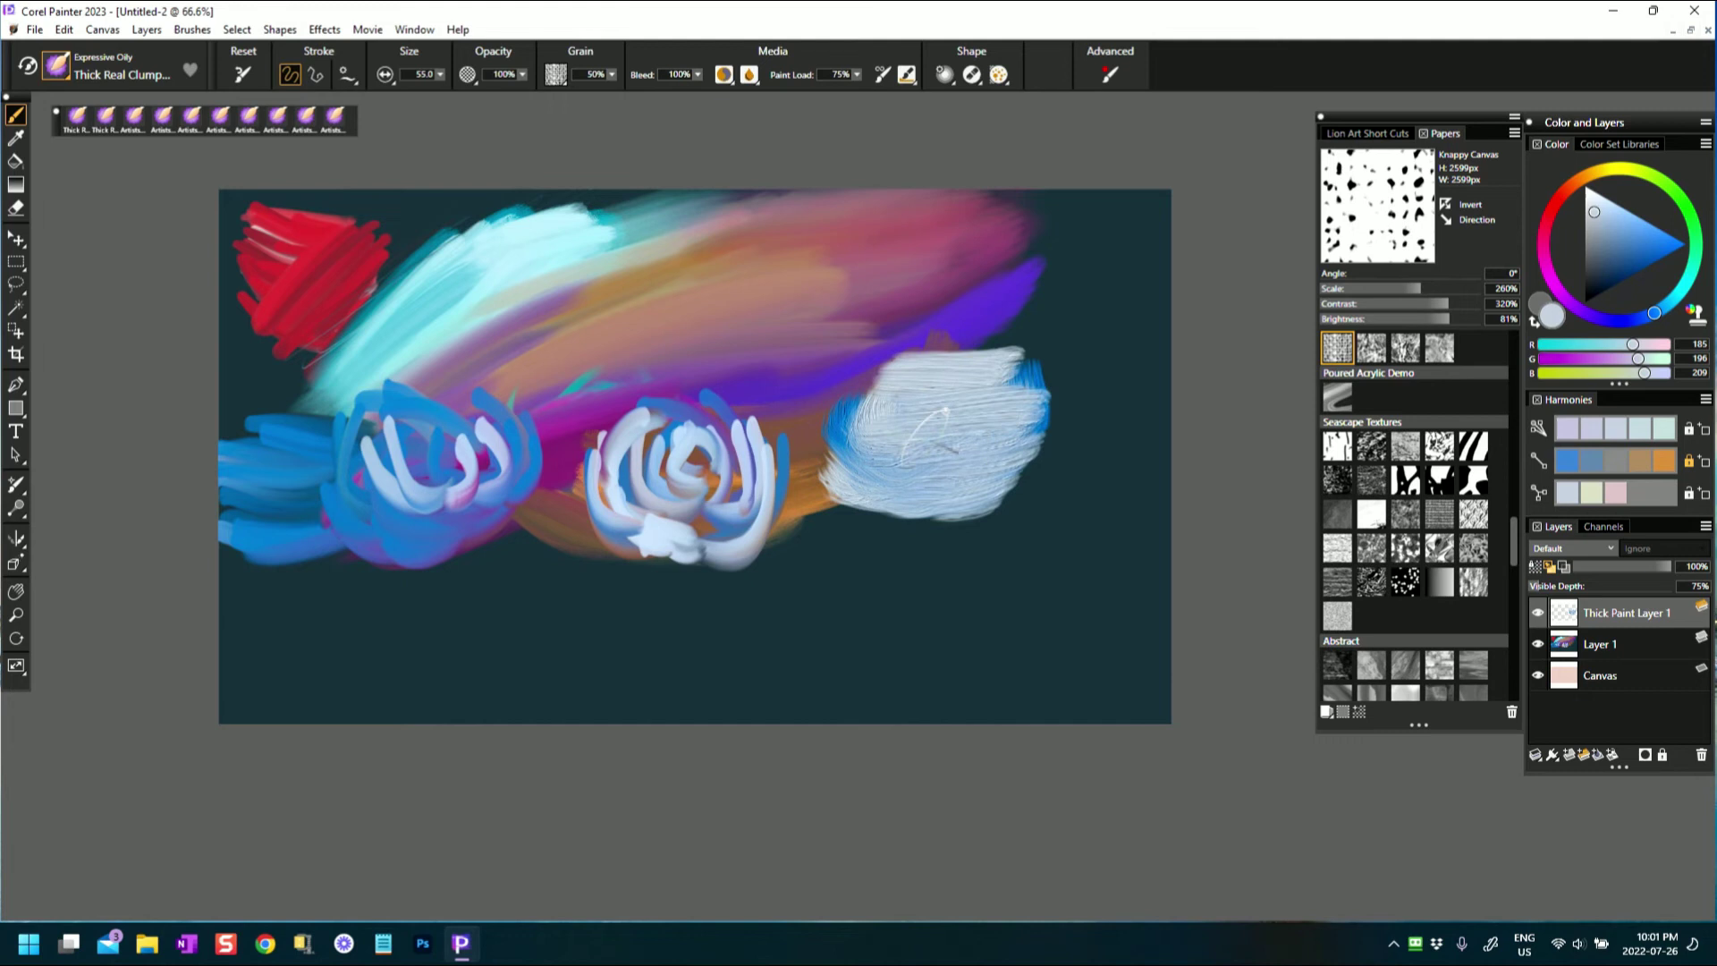
pyautogui.moveTo(915, 487); pyautogui.dragTo(977, 491)
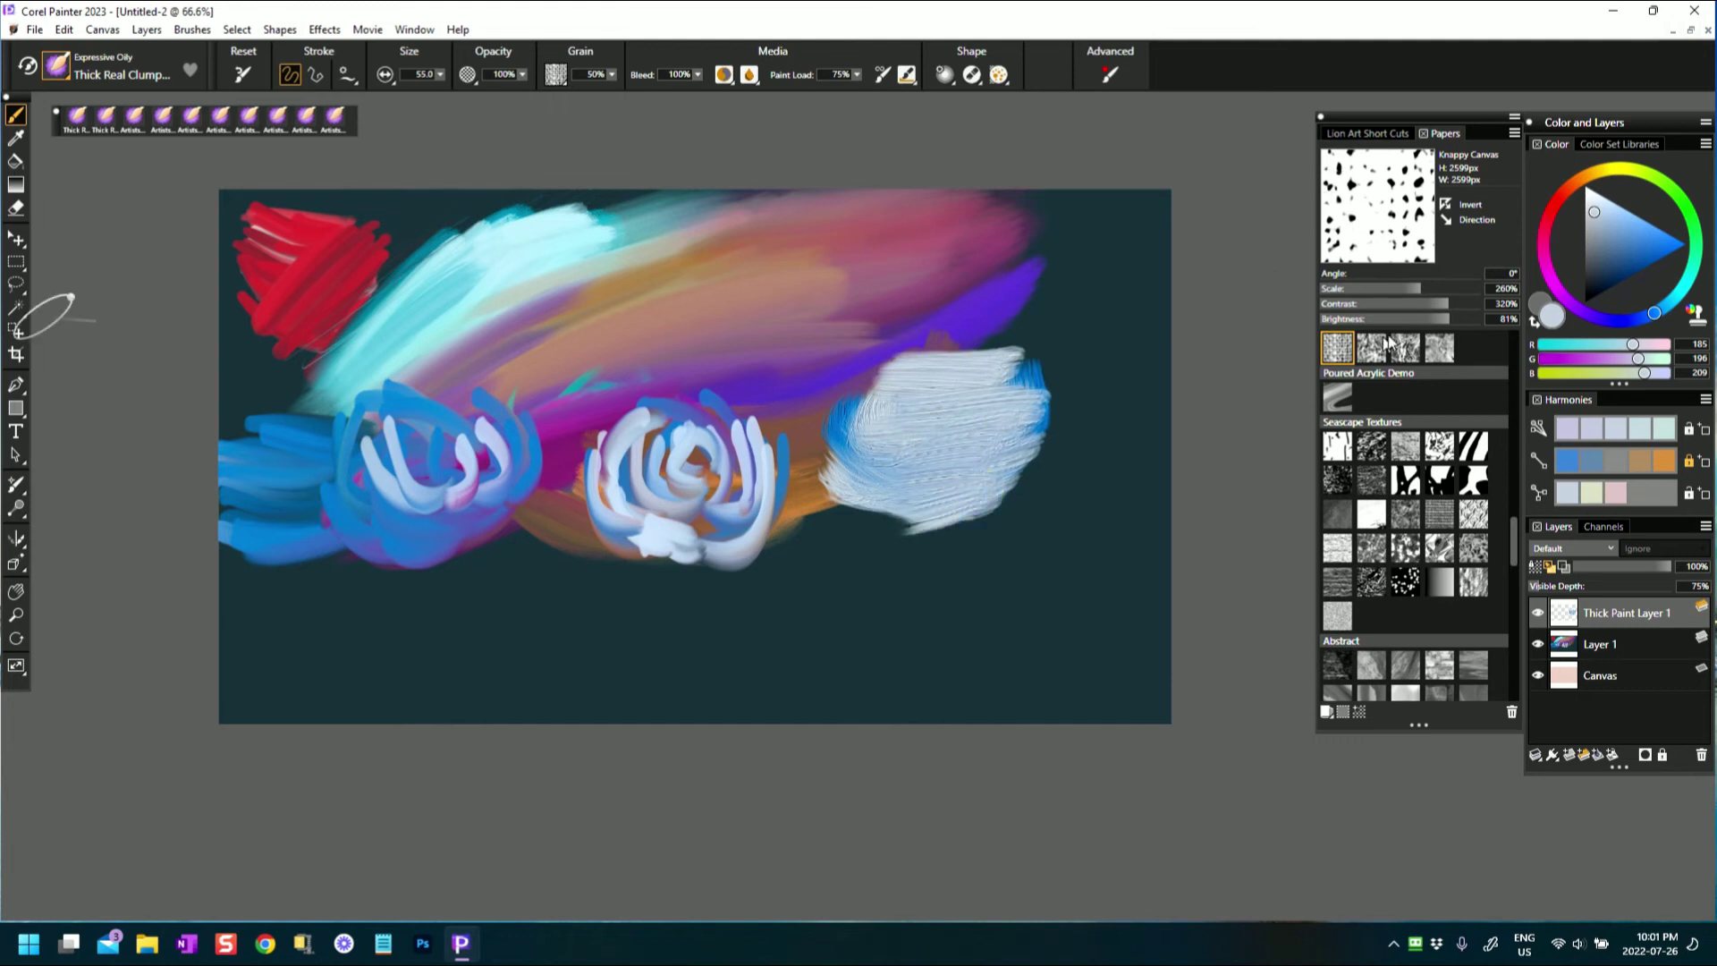
# - Set the paper contrast to 113% and paint blue (RGB 45, 113, 197) strokes over the lower part of the pale swatch
pyautogui.moveTo(1422, 306); pyautogui.dragTo(1367, 305)
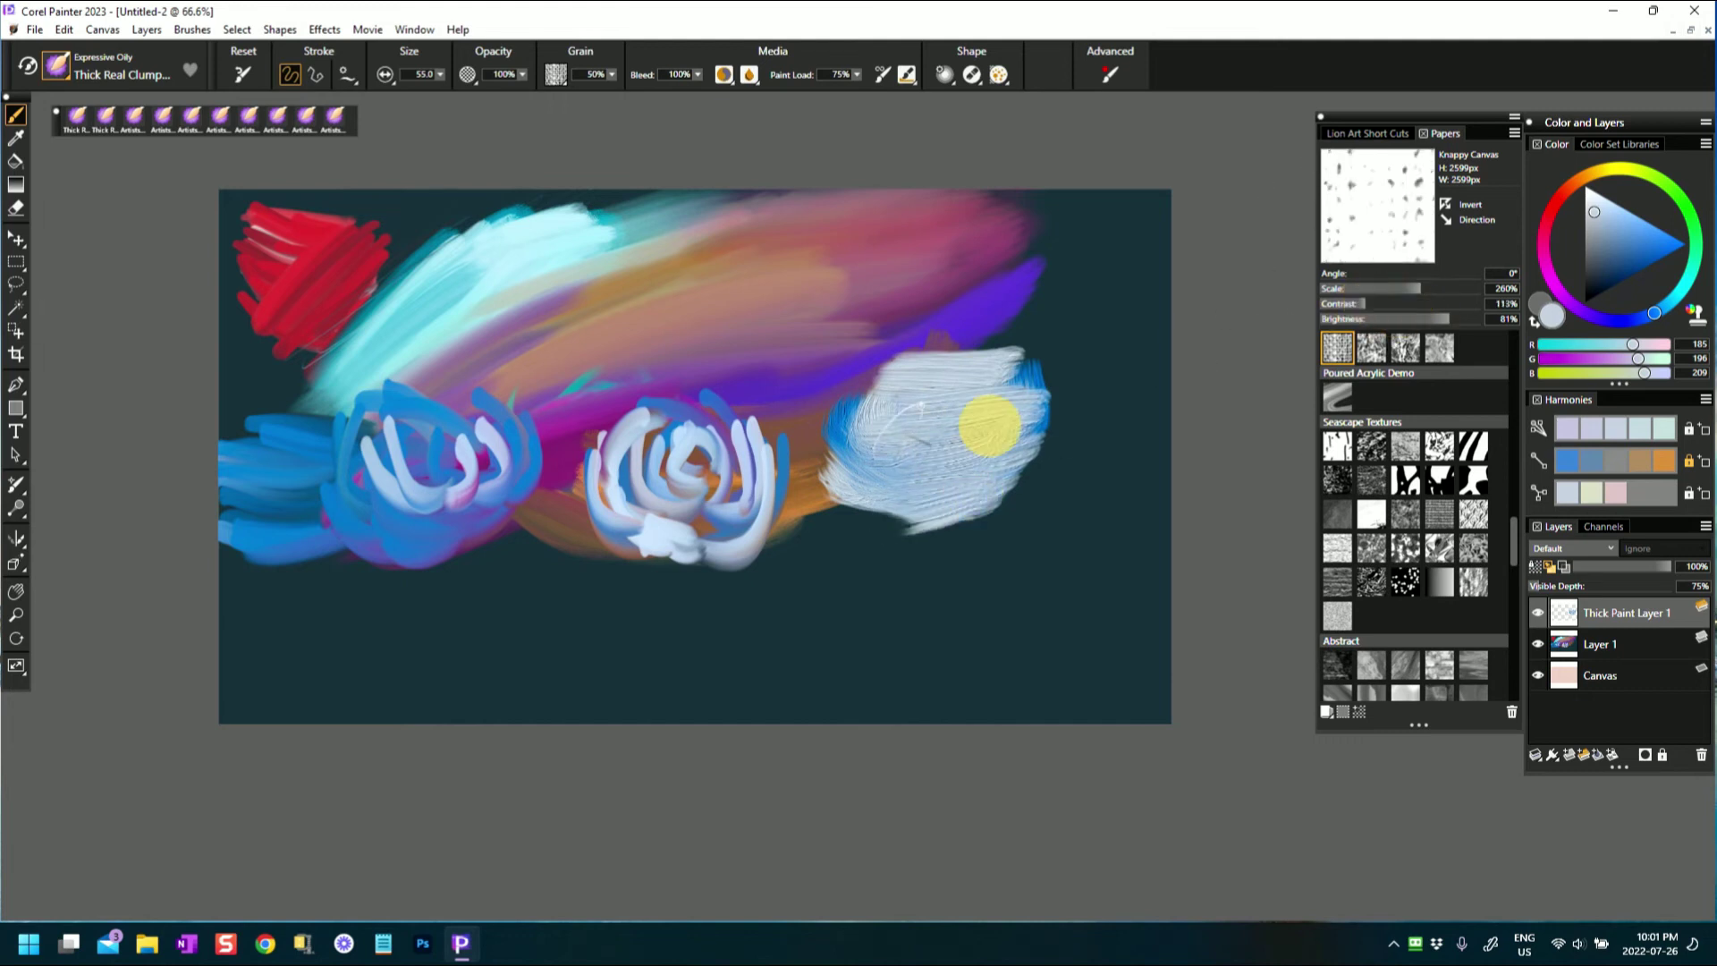
pyautogui.moveTo(1024, 501)
pyautogui.mouseDown()
pyautogui.moveTo(859, 523)
pyautogui.moveTo(984, 532)
pyautogui.mouseUp()
pyautogui.click(1646, 247)
pyautogui.moveTo(912, 398)
pyautogui.mouseDown()
pyautogui.moveTo(988, 427)
pyautogui.moveTo(863, 478)
pyautogui.moveTo(875, 521)
pyautogui.mouseUp()
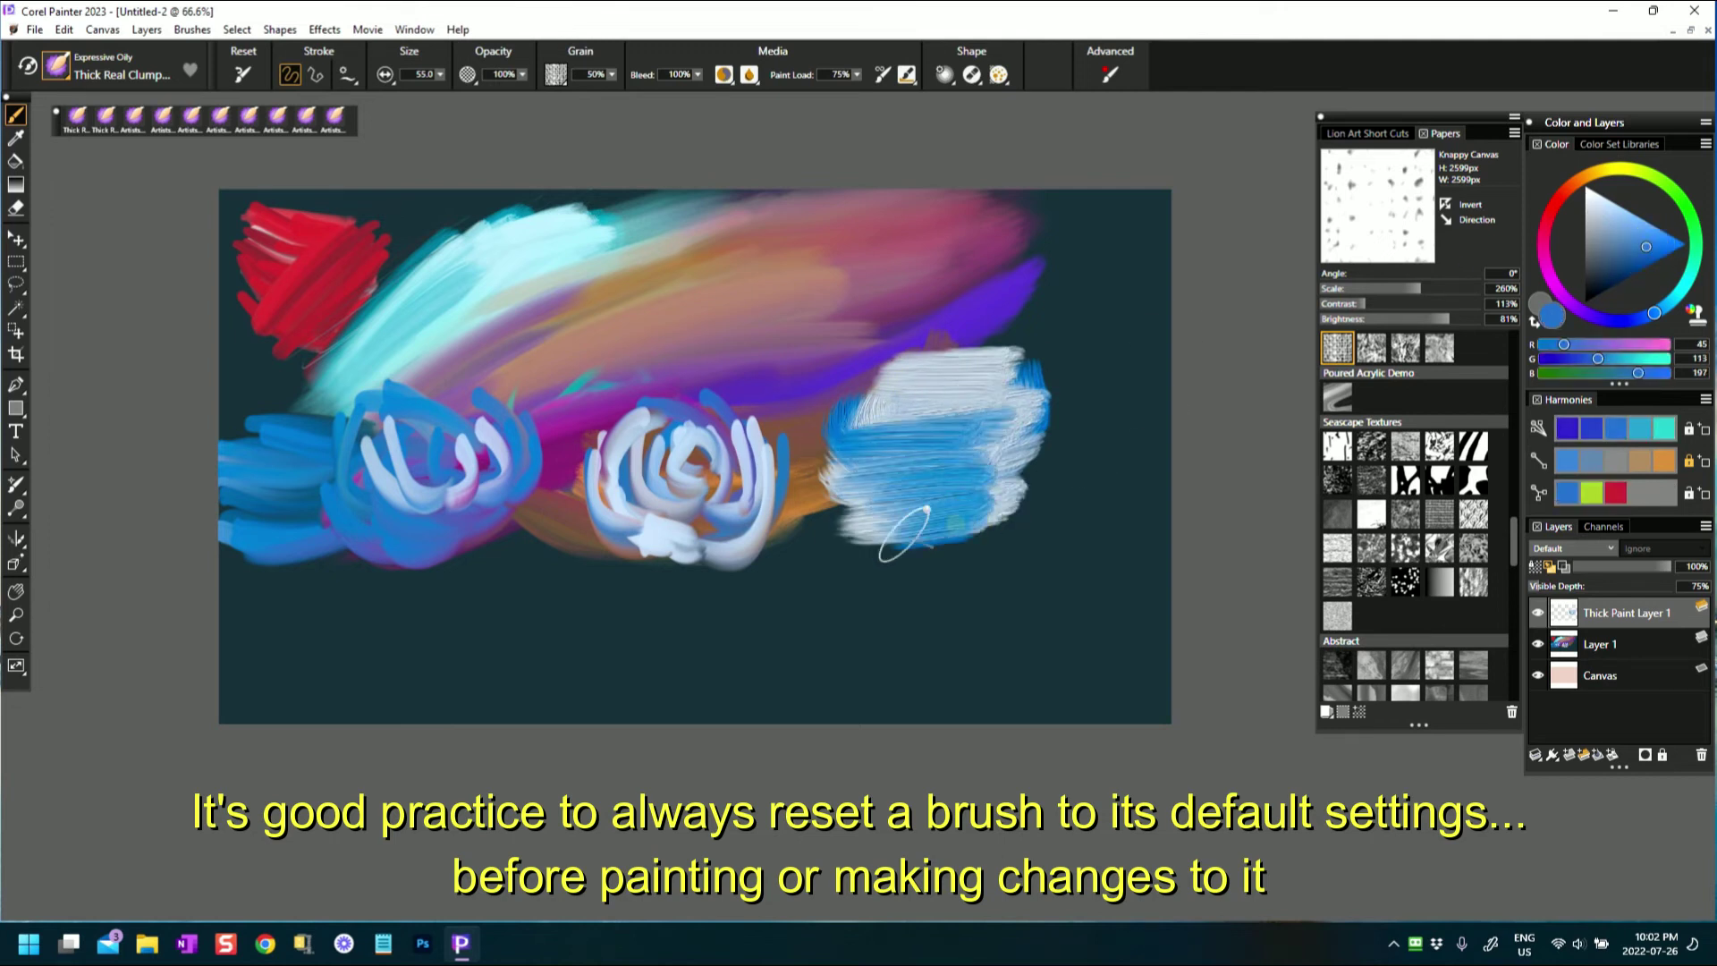
# - With the Thick Real Grainy Flat brush, paint a red (RGB 196, 46, 61) swatch beside the blue one and streak it with pale grey (RGB 217, 211, 212)
pyautogui.click(59, 71)
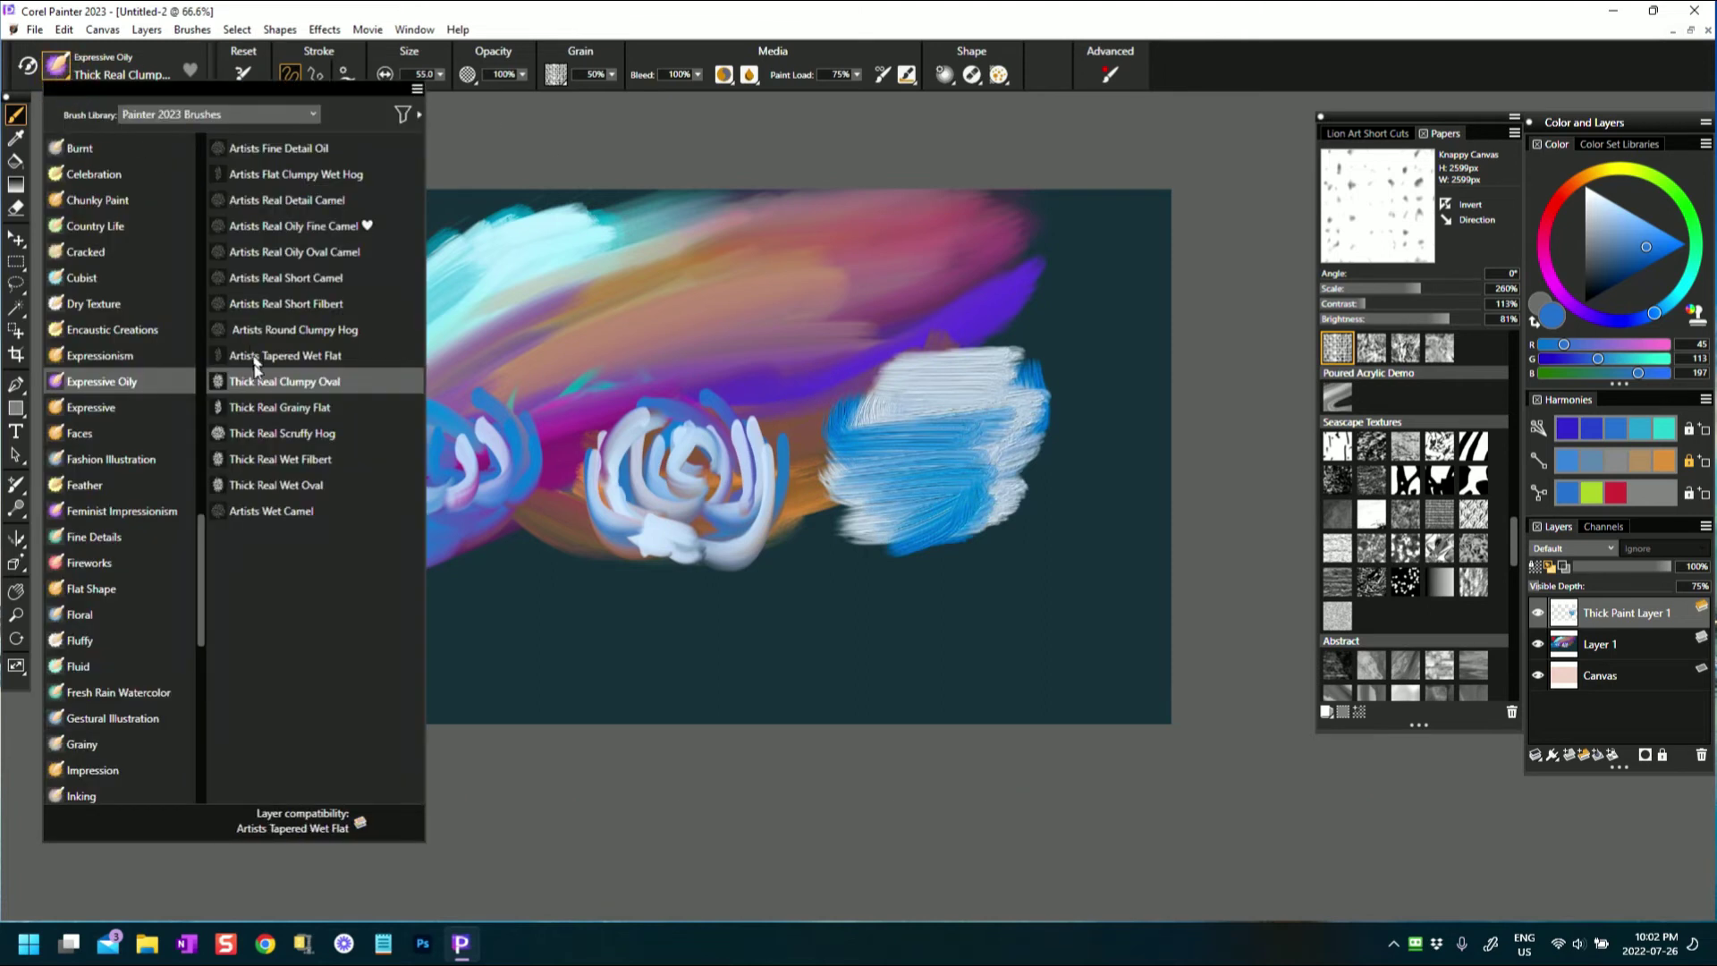
pyautogui.click(277, 412)
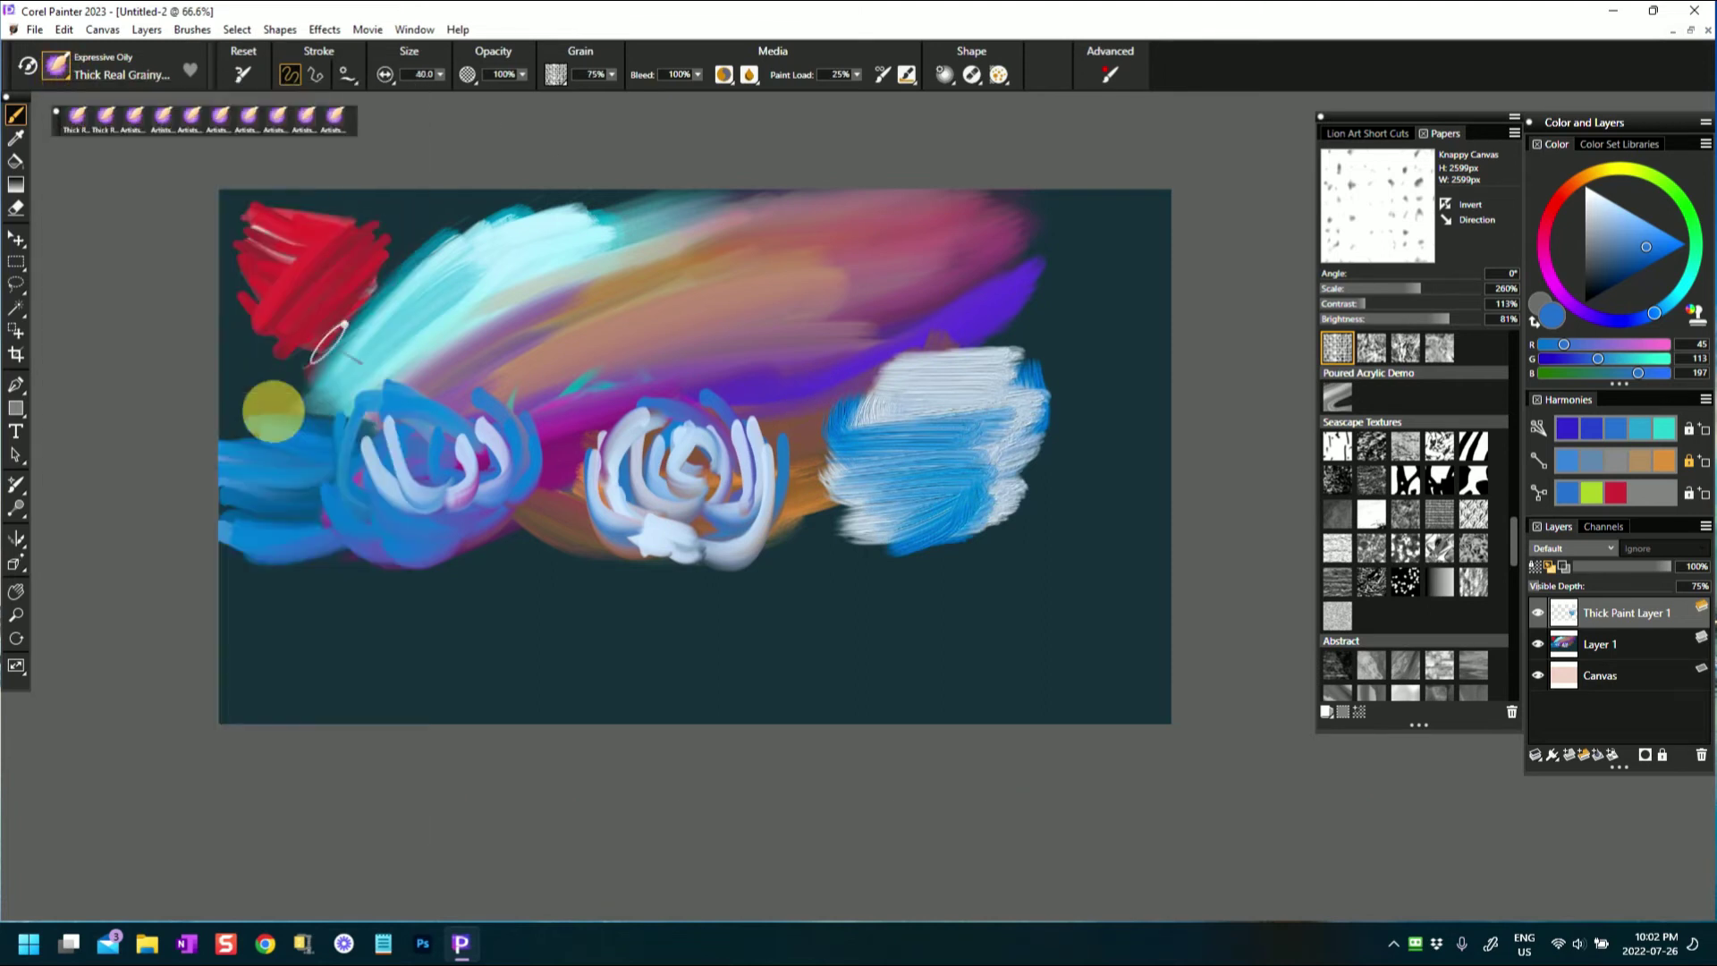
pyautogui.click(1615, 493)
pyautogui.moveTo(753, 536)
pyautogui.mouseDown()
pyautogui.moveTo(872, 512)
pyautogui.moveTo(784, 512)
pyautogui.moveTo(822, 511)
pyautogui.moveTo(792, 474)
pyautogui.moveTo(860, 501)
pyautogui.moveTo(789, 506)
pyautogui.moveTo(858, 499)
pyautogui.moveTo(795, 453)
pyautogui.moveTo(859, 498)
pyautogui.moveTo(864, 480)
pyautogui.moveTo(836, 494)
pyautogui.moveTo(866, 461)
pyautogui.moveTo(801, 451)
pyautogui.moveTo(865, 445)
pyautogui.moveTo(850, 387)
pyautogui.moveTo(816, 406)
pyautogui.moveTo(868, 390)
pyautogui.moveTo(851, 366)
pyautogui.moveTo(762, 346)
pyautogui.mouseUp()
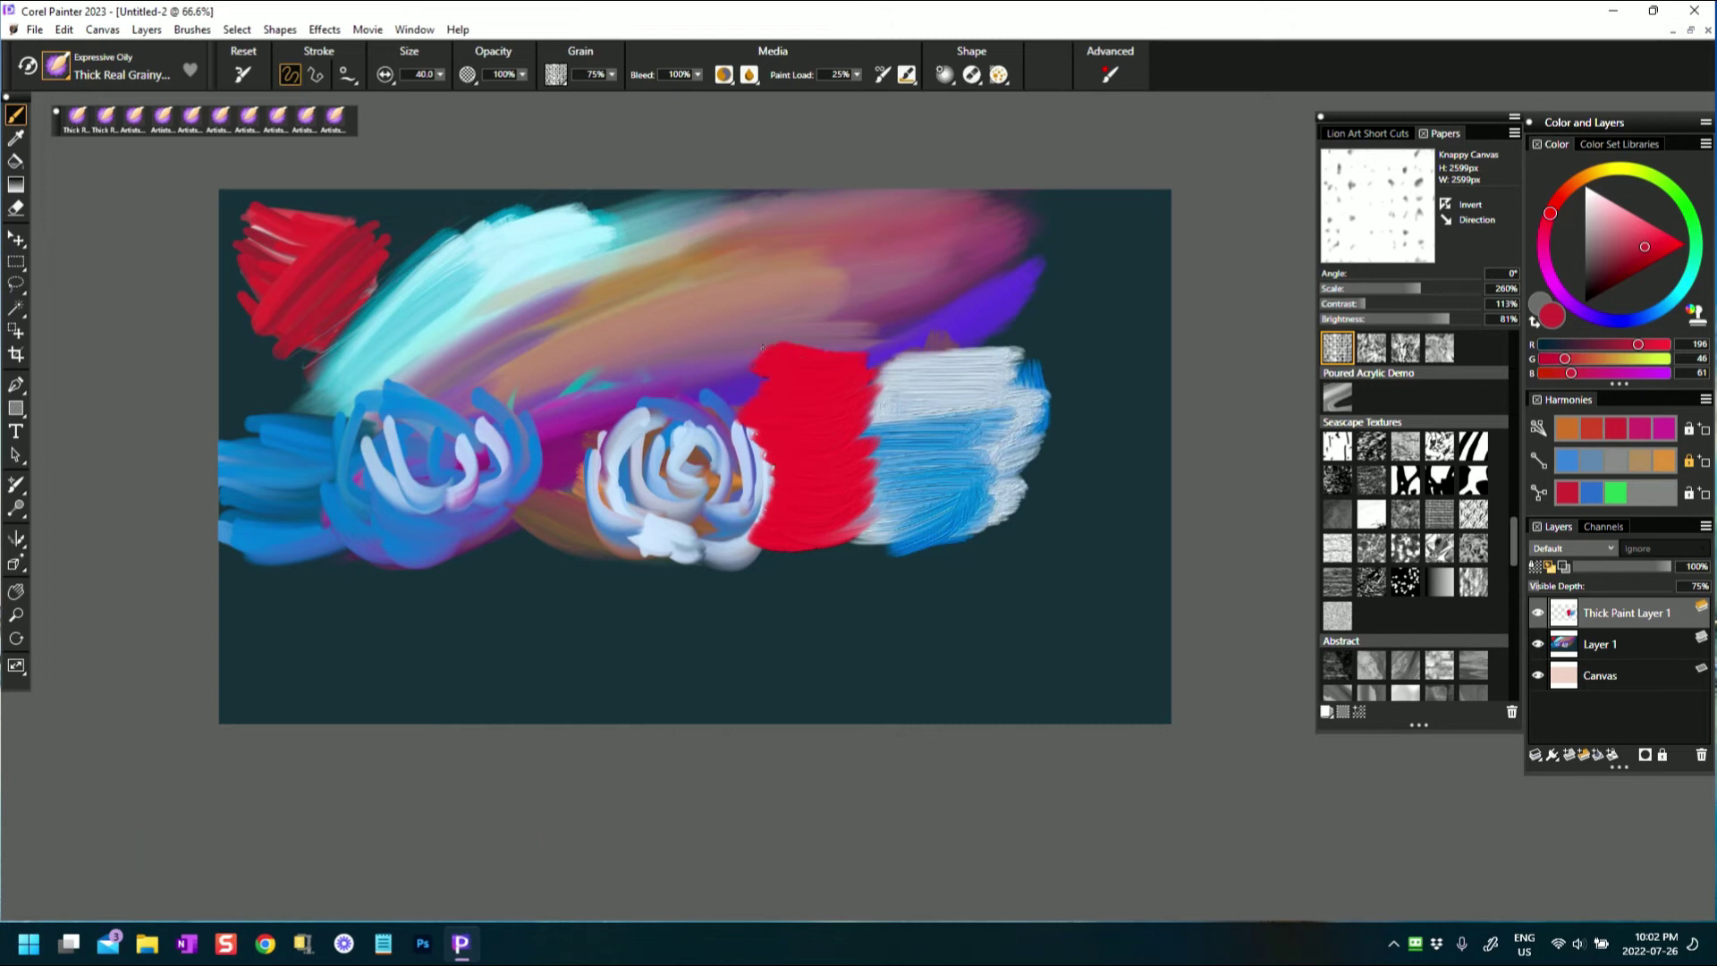
pyautogui.moveTo(776, 554); pyautogui.dragTo(899, 525)
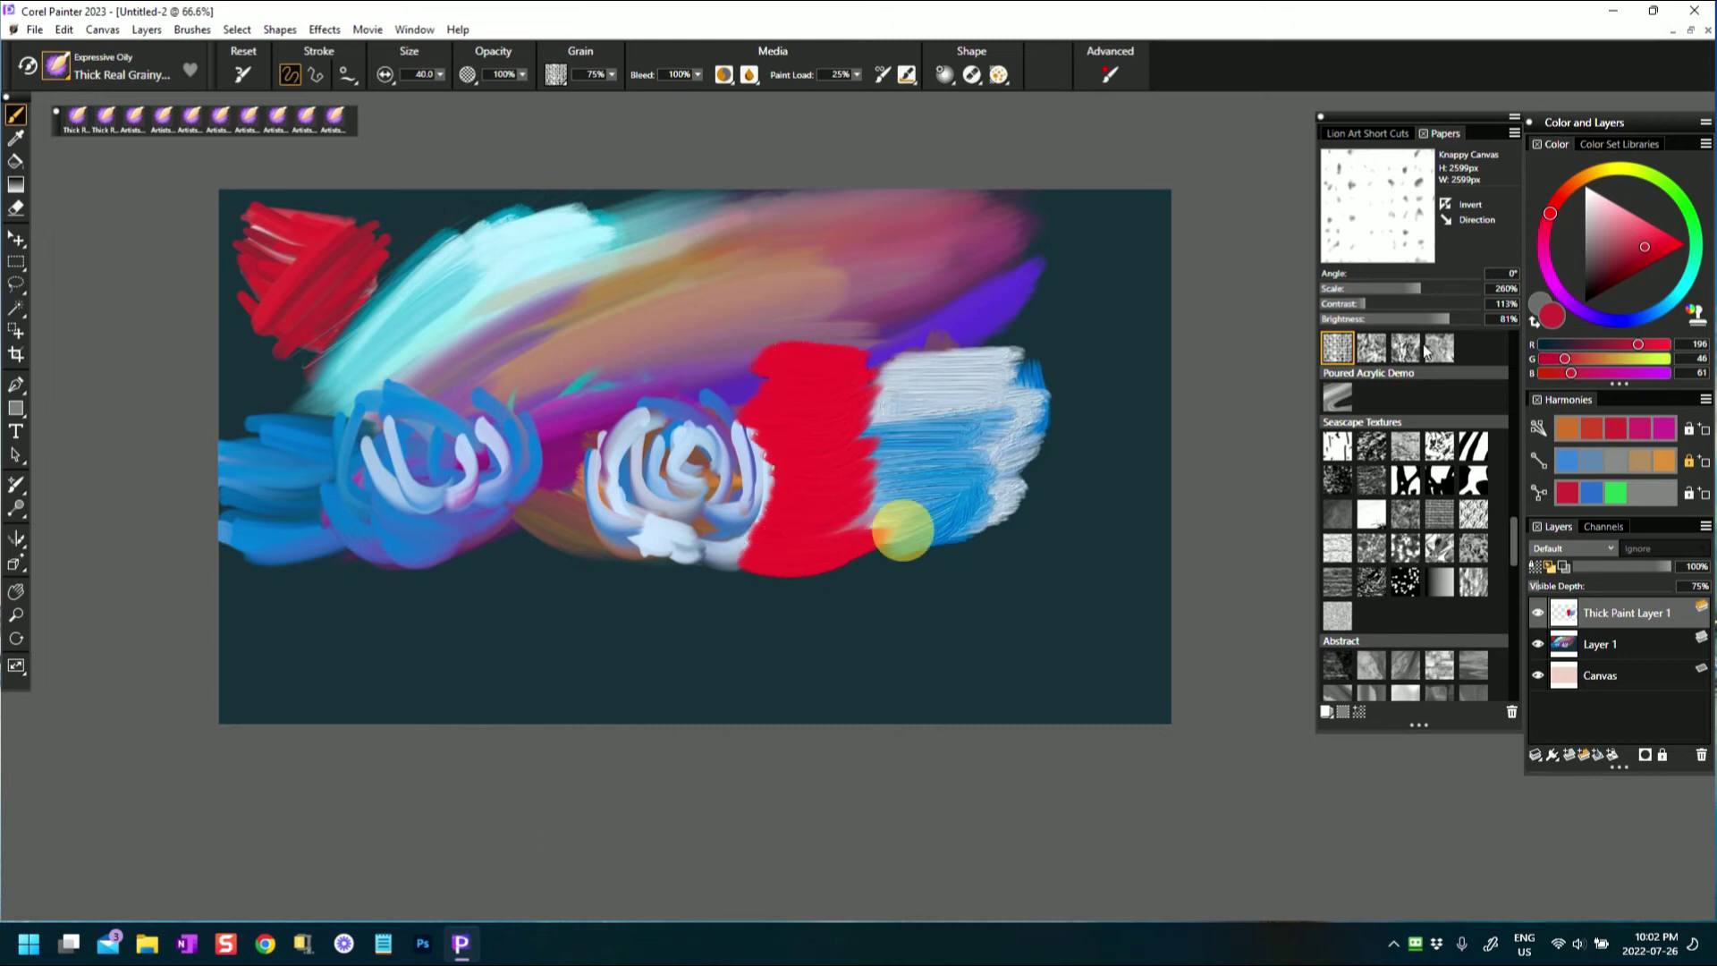
pyautogui.moveTo(1601, 219); pyautogui.dragTo(1589, 203)
pyautogui.moveTo(778, 479)
pyautogui.mouseDown()
pyautogui.moveTo(851, 442)
pyautogui.moveTo(778, 432)
pyautogui.moveTo(818, 409)
pyautogui.moveTo(832, 439)
pyautogui.moveTo(741, 380)
pyautogui.moveTo(862, 346)
pyautogui.moveTo(848, 388)
pyautogui.moveTo(773, 342)
pyautogui.moveTo(903, 335)
pyautogui.moveTo(834, 536)
pyautogui.moveTo(793, 517)
pyautogui.moveTo(858, 534)
pyautogui.moveTo(886, 506)
pyautogui.moveTo(811, 561)
pyautogui.moveTo(872, 525)
pyautogui.moveTo(890, 441)
pyautogui.mouseUp()
# - Switch to the Thick Real Scruffy Hog brush and pick a bright aqua (RGB 101, 249, 215)
pyautogui.click(55, 77)
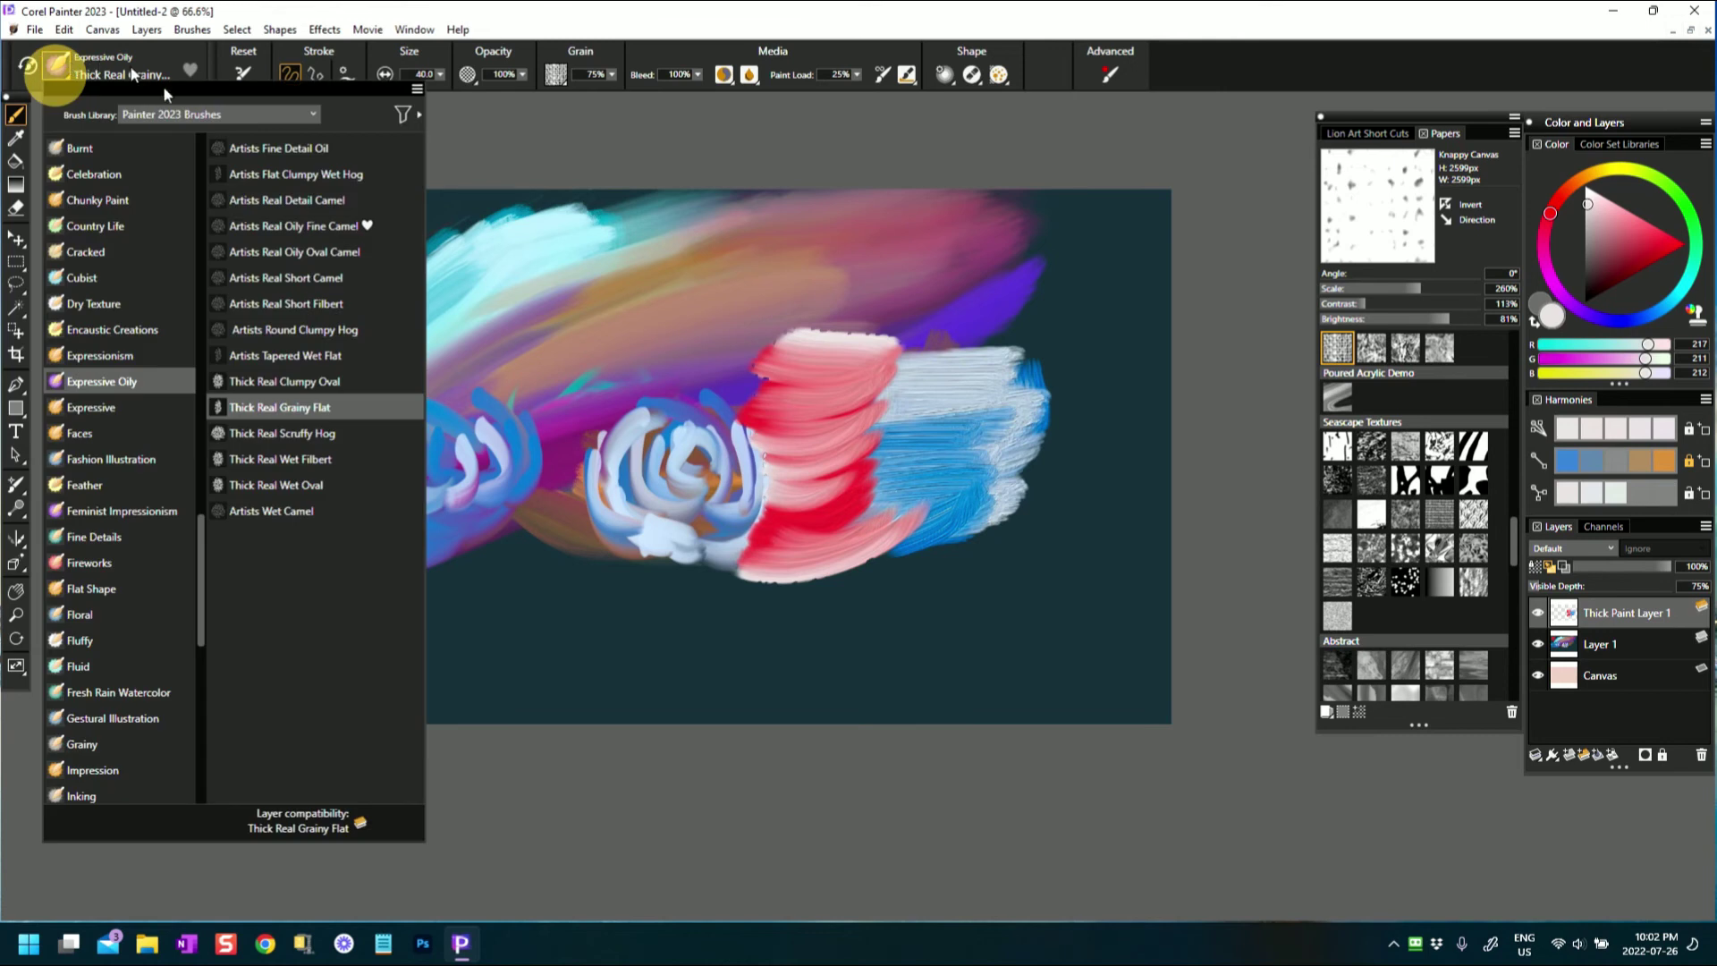
pyautogui.click(310, 434)
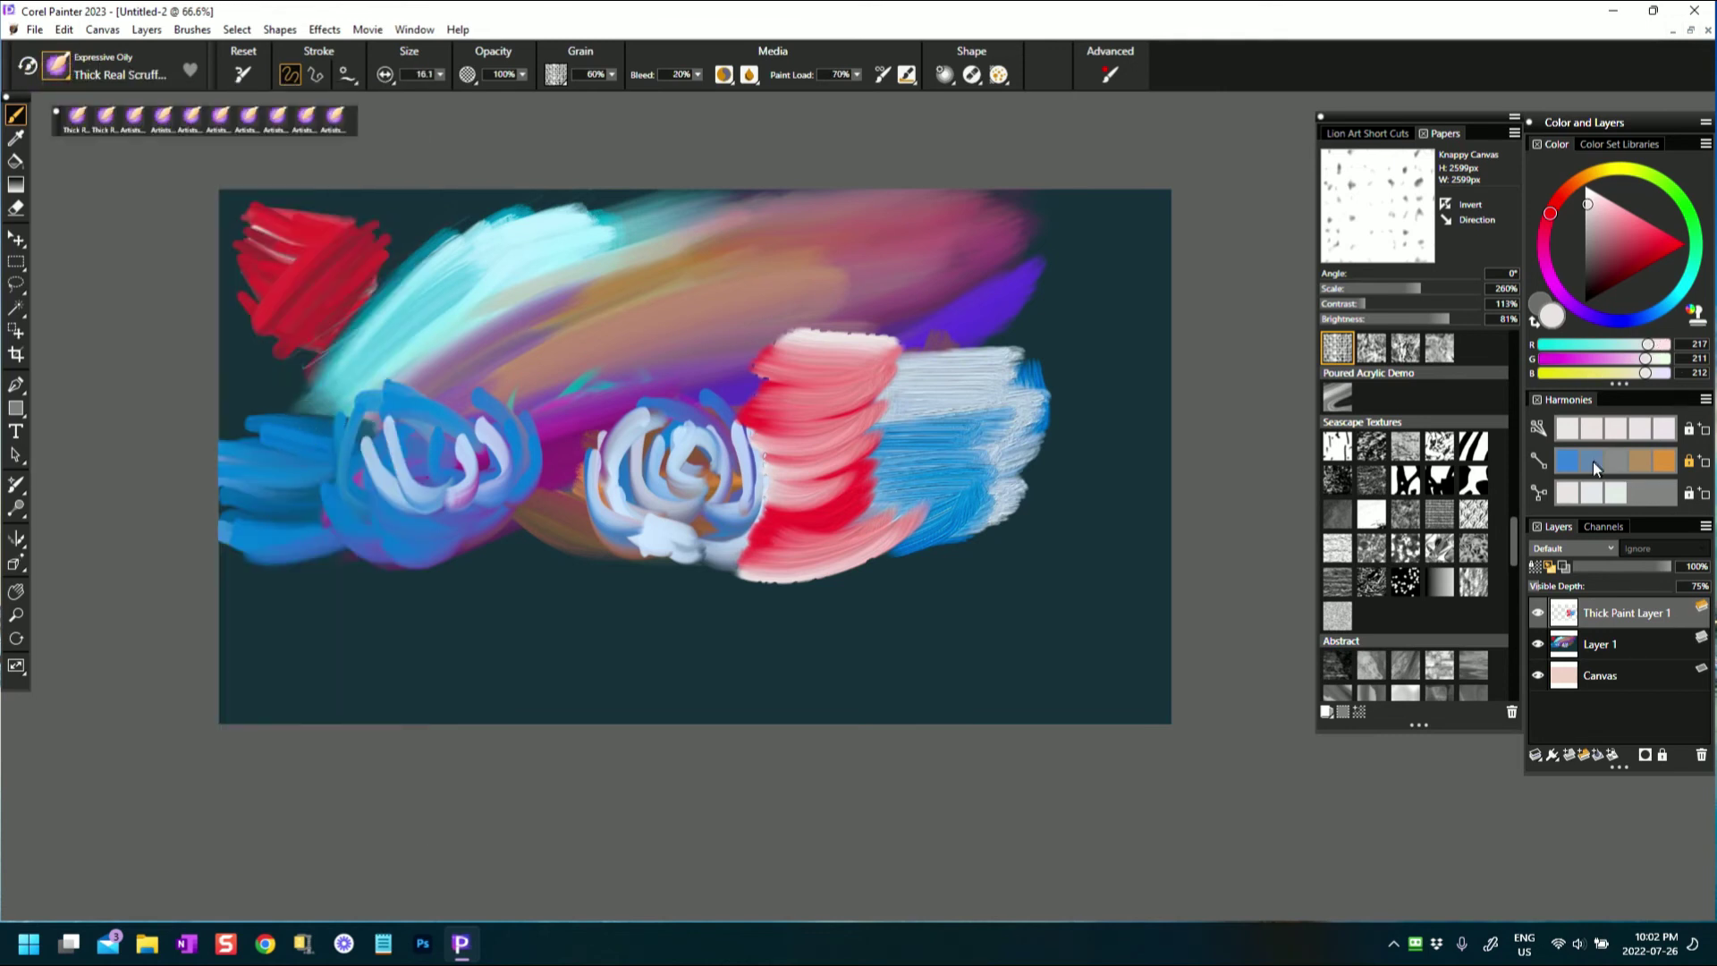
pyautogui.click(1646, 259)
pyautogui.moveTo(1646, 260)
pyautogui.mouseDown()
pyautogui.moveTo(1627, 239)
pyautogui.moveTo(1650, 250)
pyautogui.moveTo(1591, 247)
pyautogui.moveTo(1647, 222)
pyautogui.mouseUp()
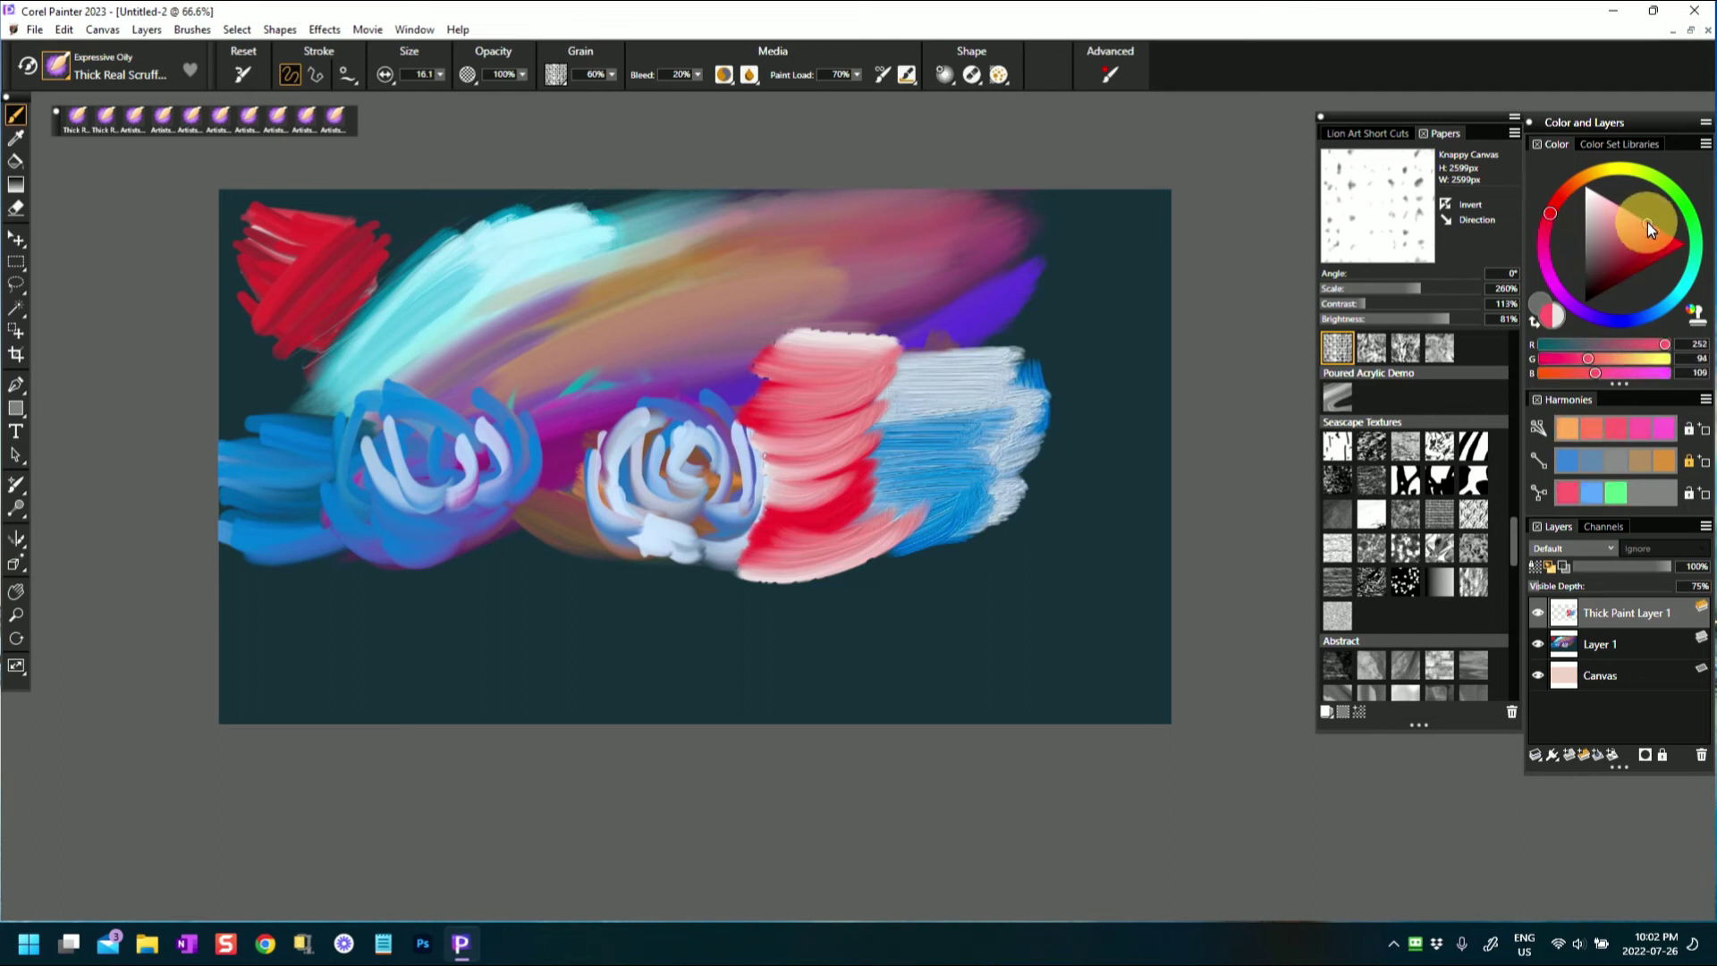
pyautogui.moveTo(1544, 212)
pyautogui.mouseDown()
pyautogui.moveTo(1606, 179)
pyautogui.moveTo(1672, 204)
pyautogui.moveTo(1676, 298)
pyautogui.moveTo(1692, 266)
pyautogui.mouseUp()
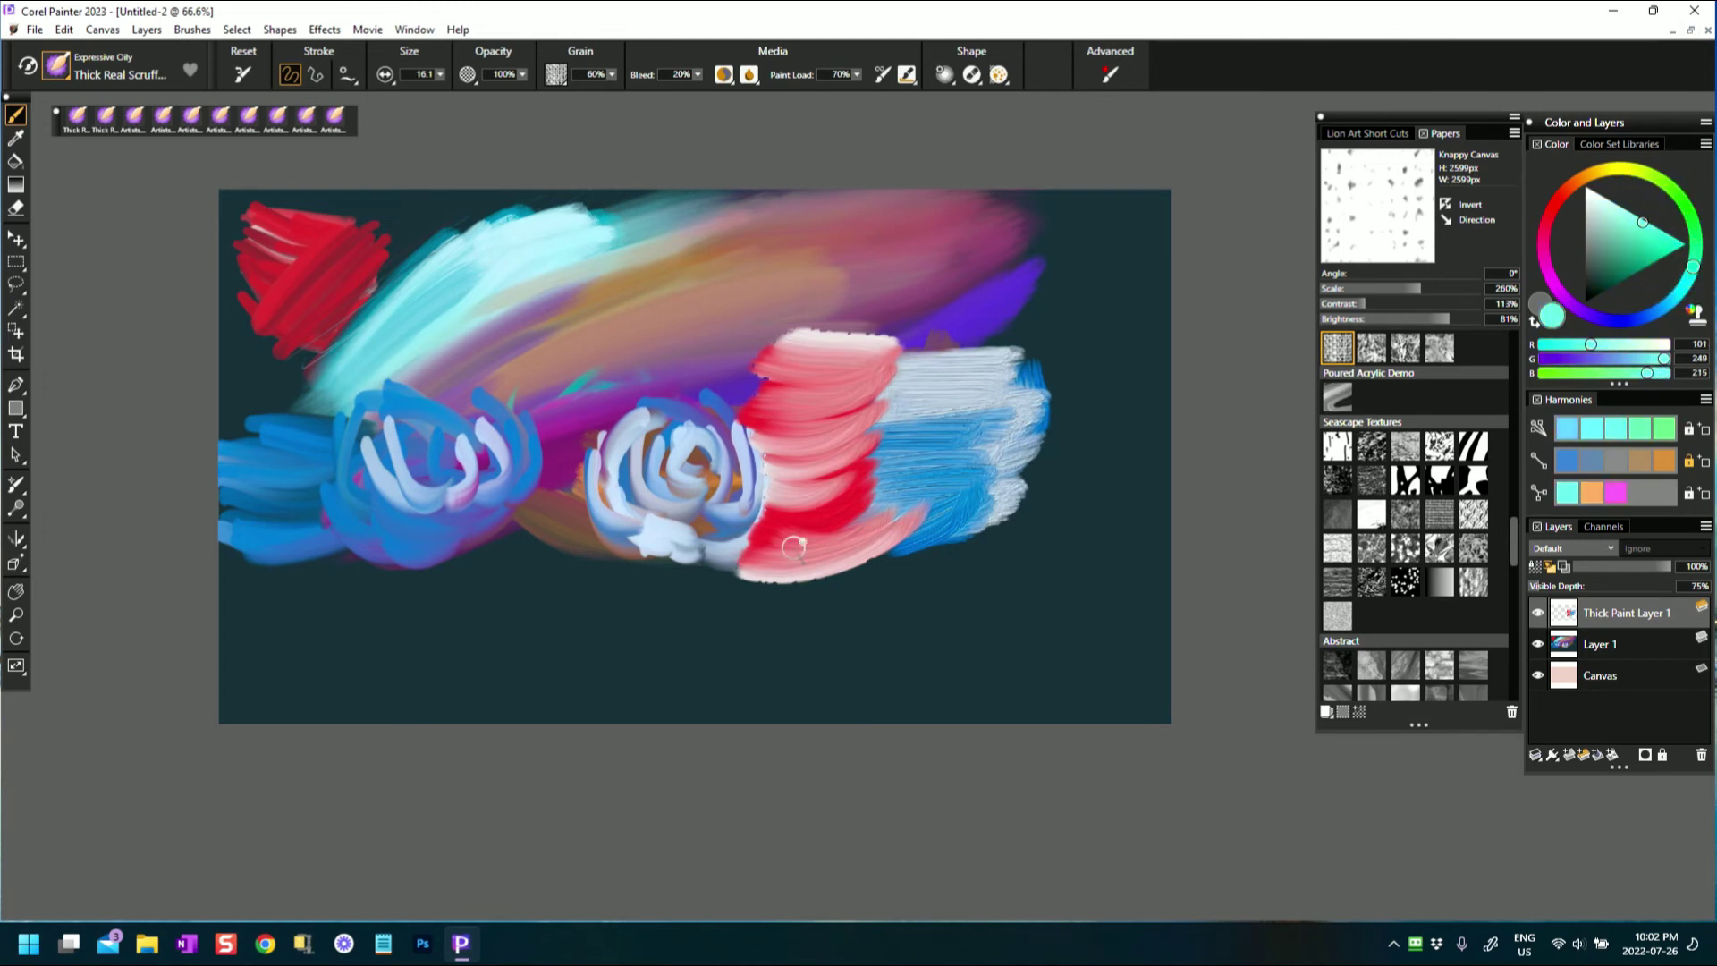
# - Reset the Scruffy Hog brush to its defaults and paint a curved, textured aqua swatch below the second rosette
pyautogui.moveTo(514, 541); pyautogui.dragTo(693, 575)
pyautogui.moveTo(519, 572); pyautogui.dragTo(650, 561)
pyautogui.click(250, 82)
pyautogui.moveTo(548, 602)
pyautogui.mouseDown()
pyautogui.moveTo(491, 540)
pyautogui.moveTo(684, 572)
pyautogui.moveTo(624, 575)
pyautogui.moveTo(502, 555)
pyautogui.moveTo(720, 575)
pyautogui.moveTo(573, 619)
pyautogui.moveTo(594, 582)
pyautogui.moveTo(590, 619)
pyautogui.mouseUp()
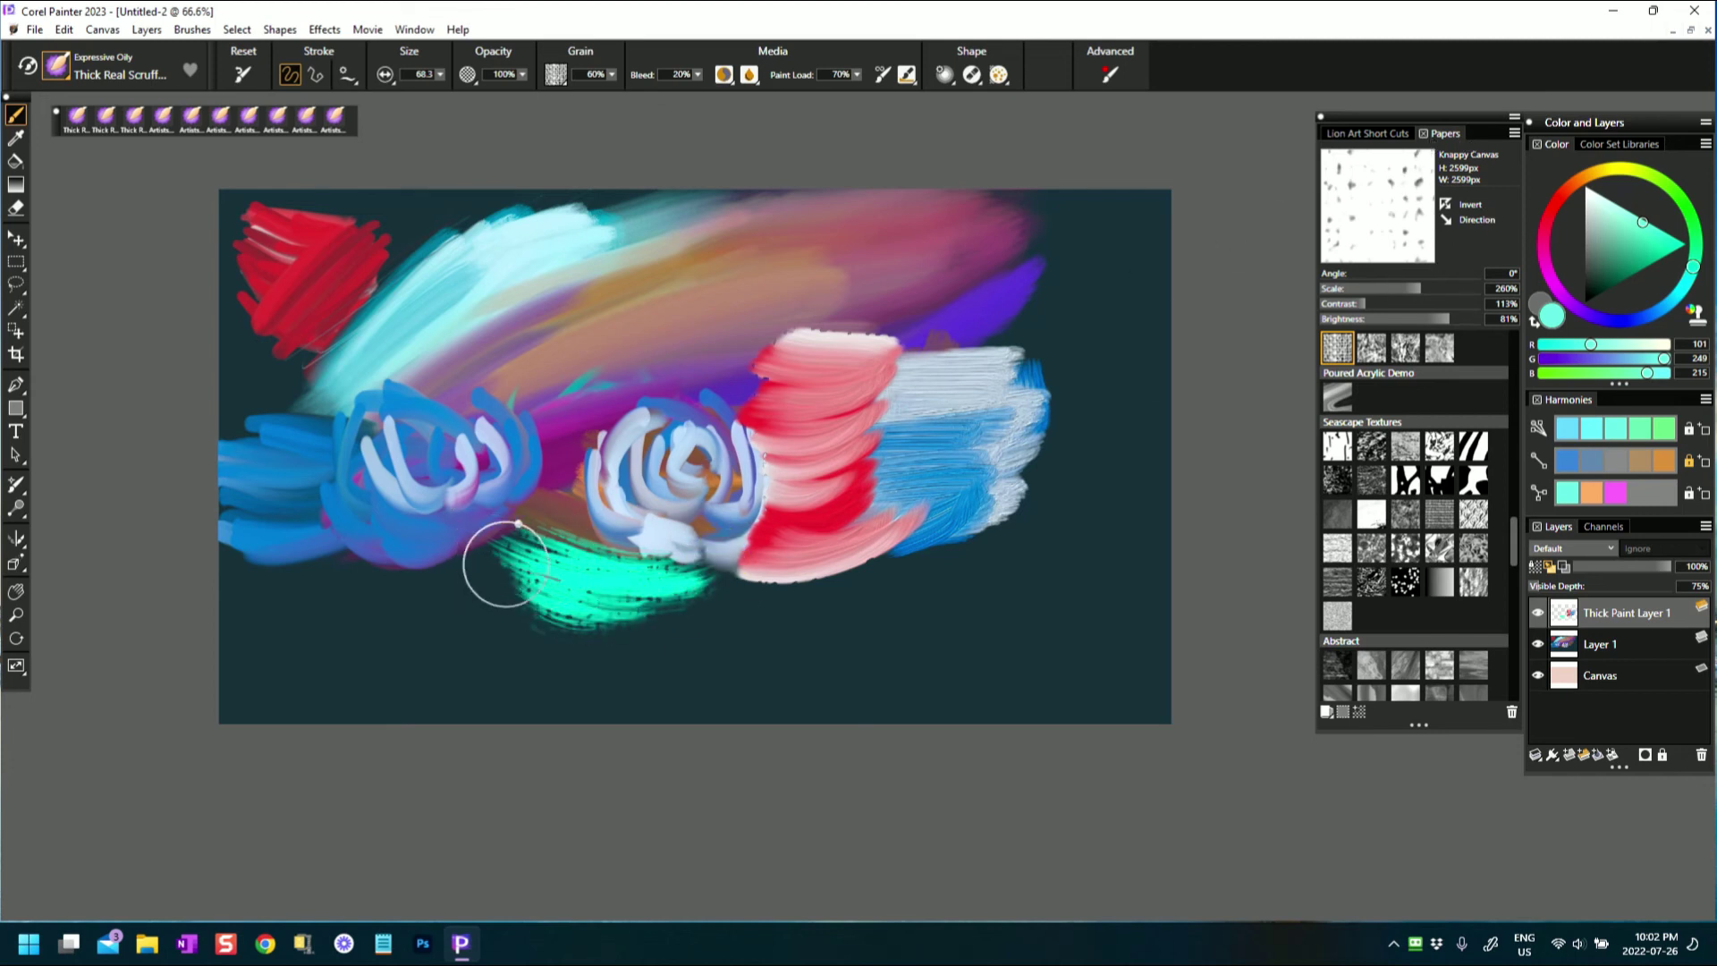
pyautogui.moveTo(537, 599)
pyautogui.mouseDown()
pyautogui.moveTo(698, 617)
pyautogui.moveTo(736, 602)
pyautogui.moveTo(564, 635)
pyautogui.moveTo(537, 590)
pyautogui.mouseUp()
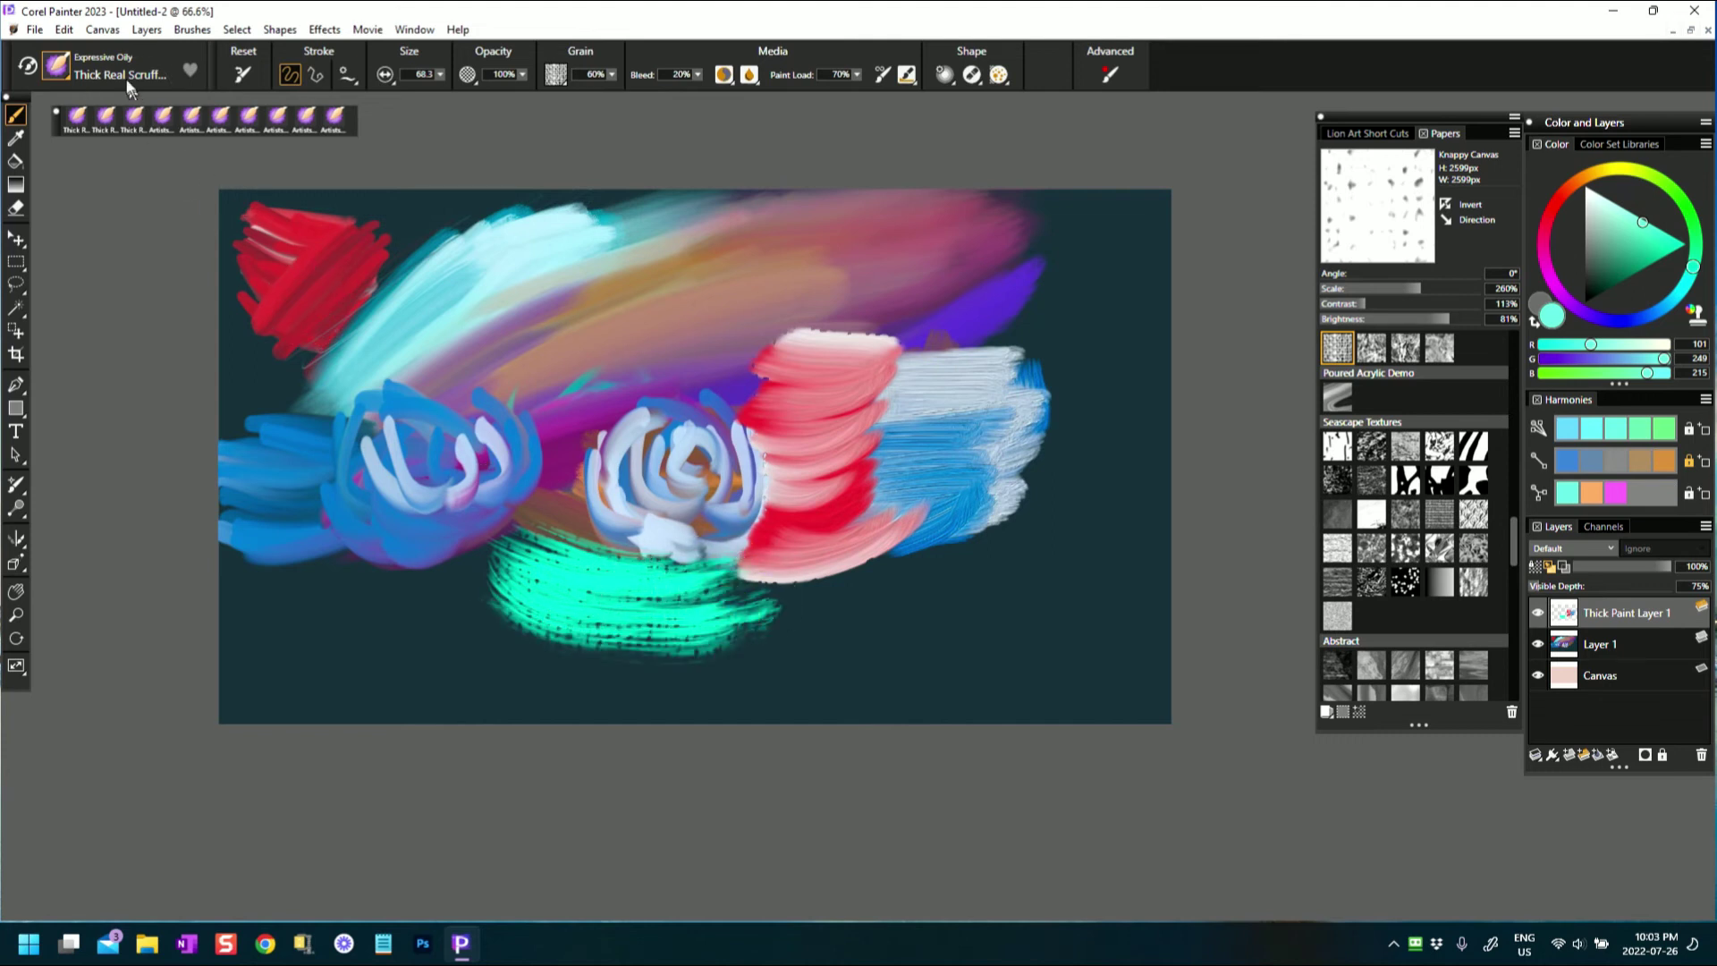
# - Fill in the aqua swatch with more scruffy strokes and extend it beneath the red and blue swatches
pyautogui.click(58, 68)
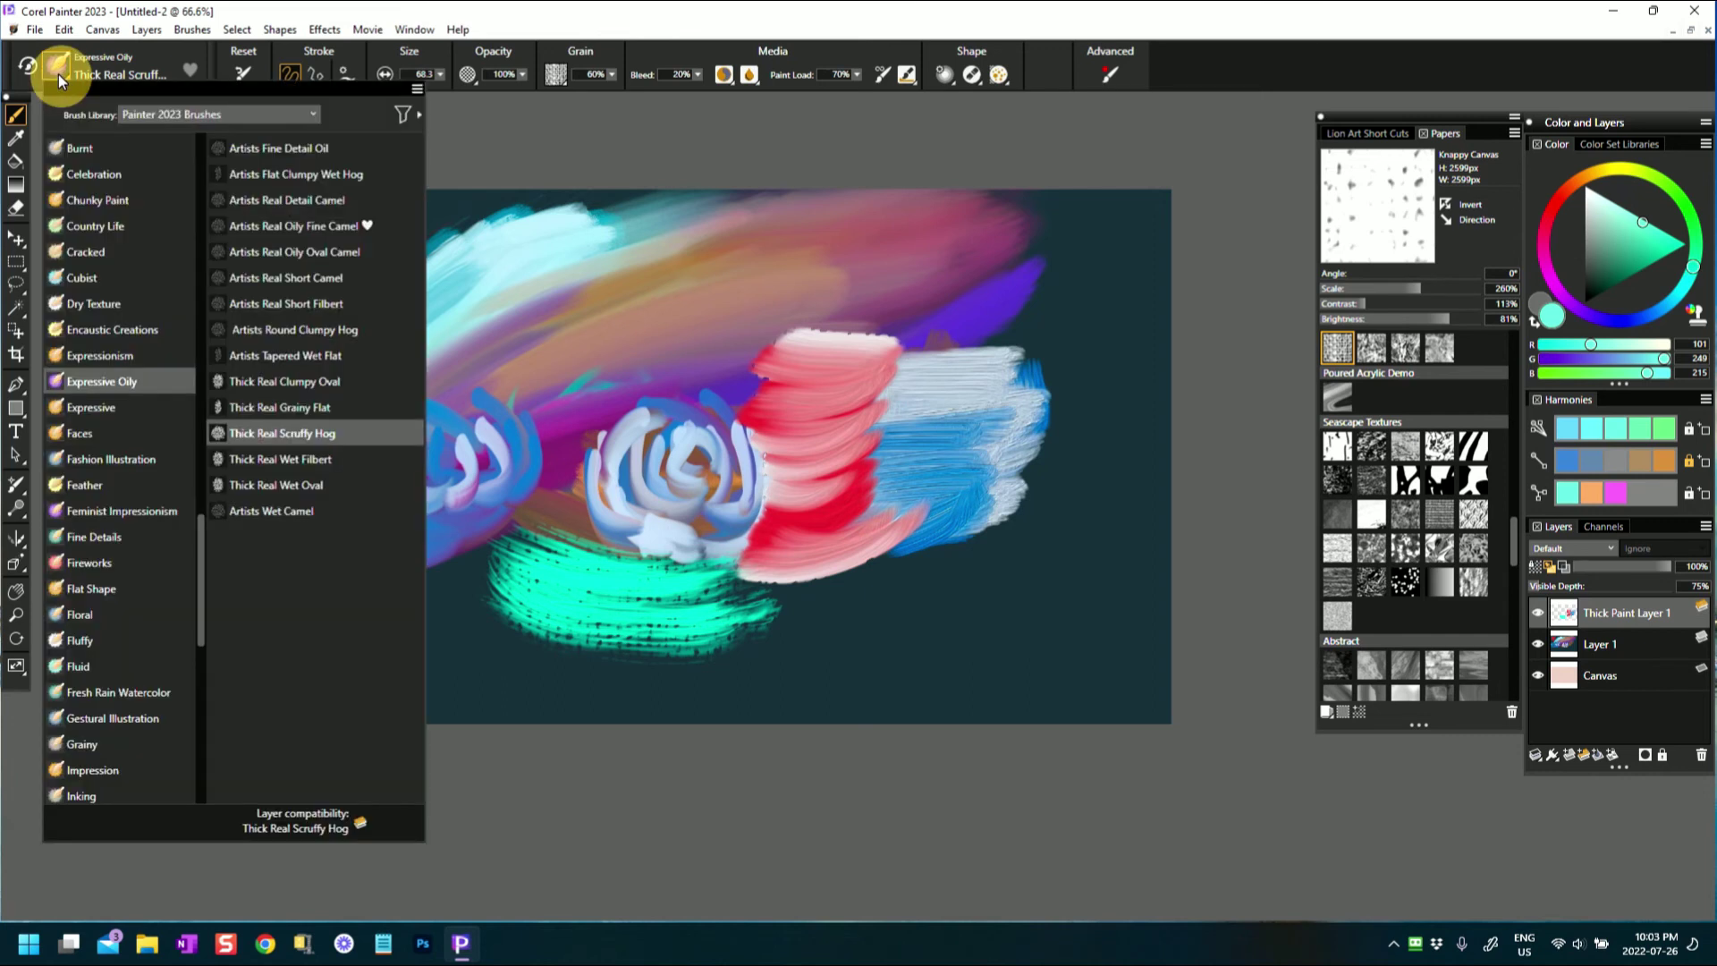
pyautogui.click(555, 581)
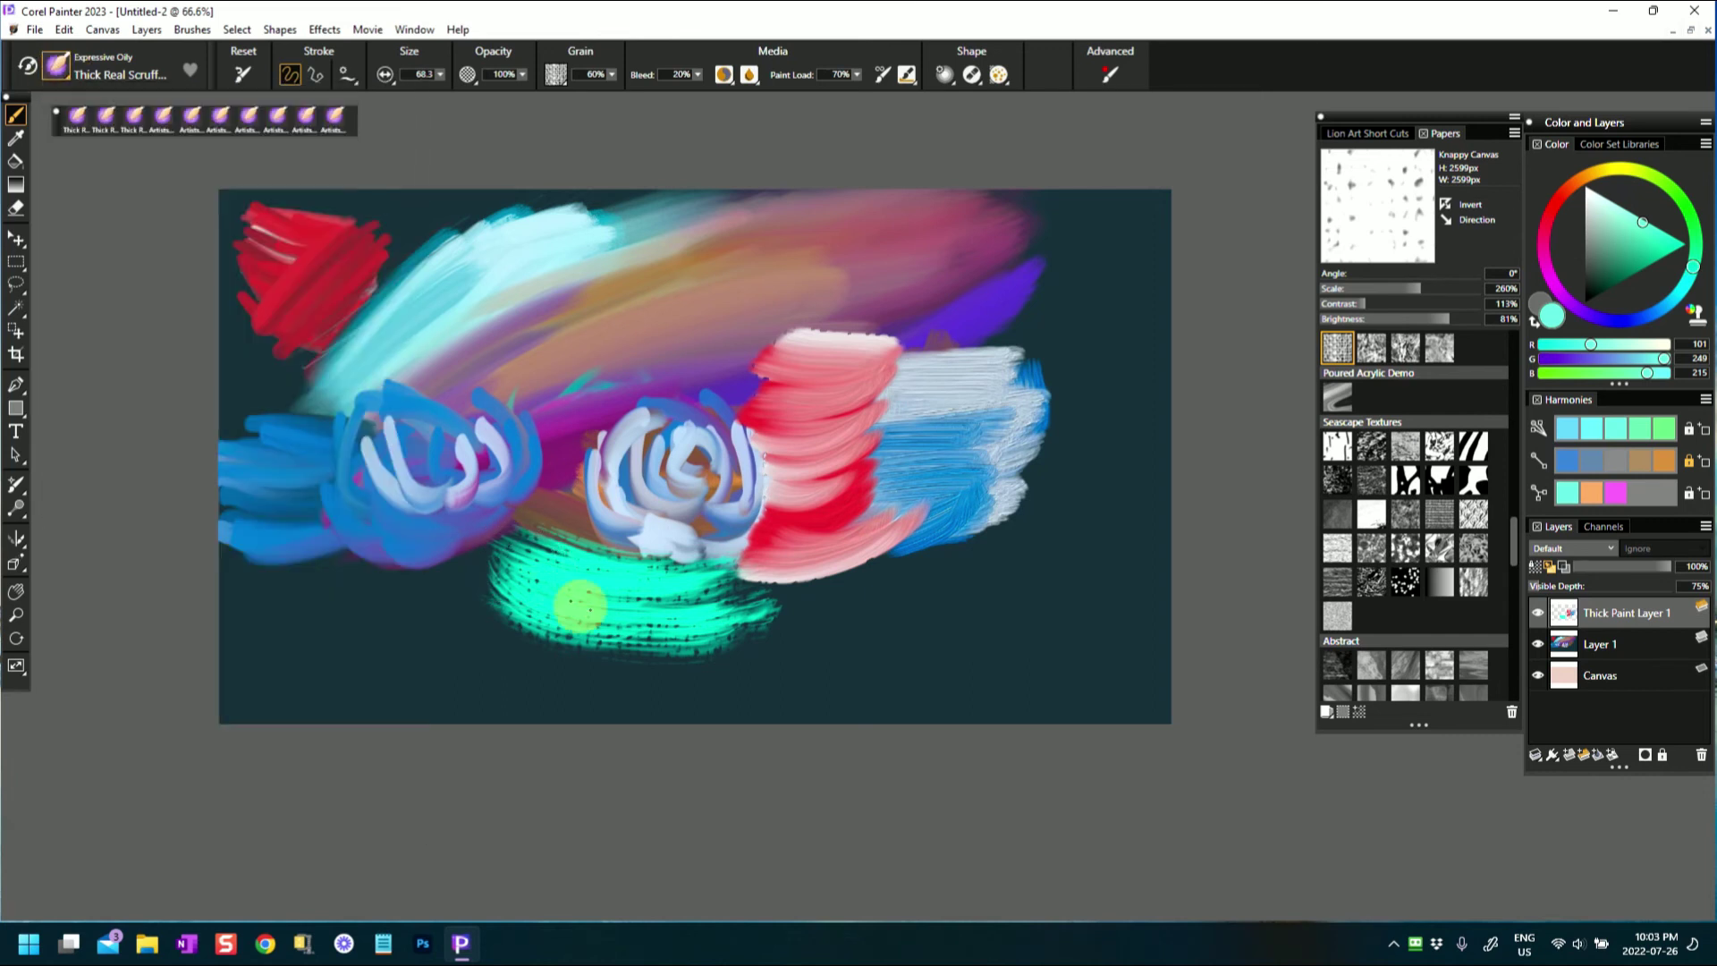
pyautogui.moveTo(596, 558)
pyautogui.mouseDown()
pyautogui.moveTo(715, 582)
pyautogui.moveTo(748, 625)
pyautogui.moveTo(589, 605)
pyautogui.moveTo(498, 613)
pyautogui.moveTo(636, 632)
pyautogui.moveTo(474, 630)
pyautogui.mouseUp()
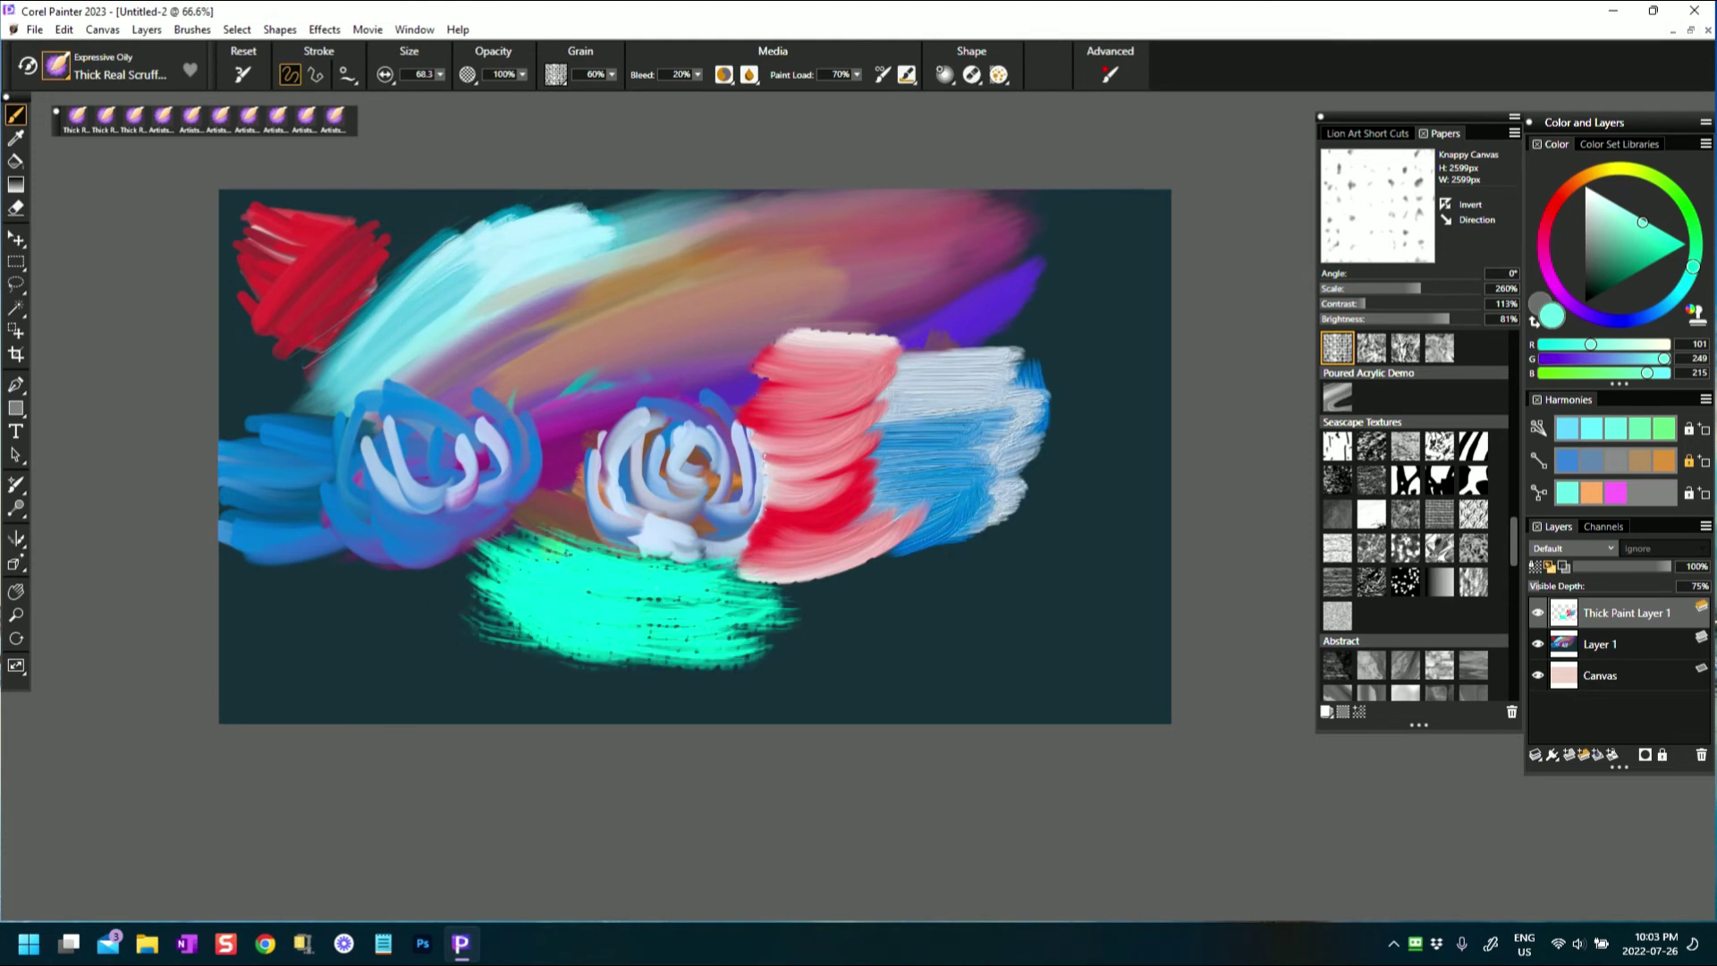
pyautogui.click(243, 76)
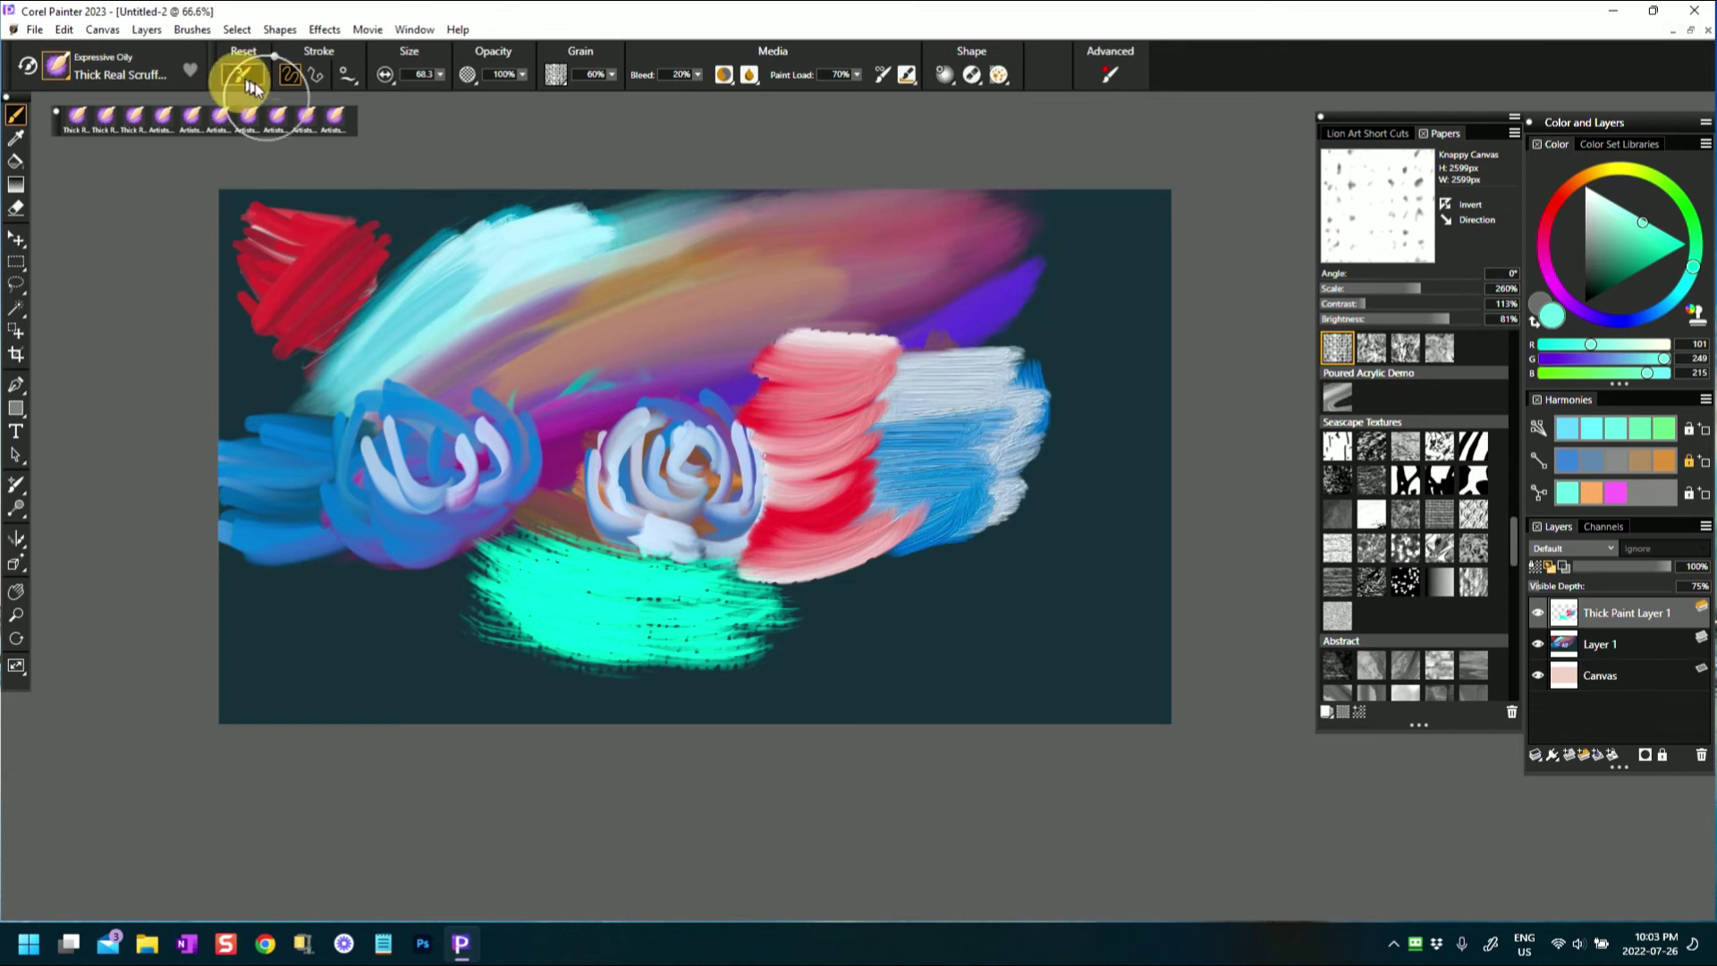
pyautogui.moveTo(785, 594)
pyautogui.mouseDown()
pyautogui.moveTo(863, 614)
pyautogui.moveTo(725, 615)
pyautogui.moveTo(888, 584)
pyautogui.moveTo(705, 592)
pyautogui.moveTo(1004, 540)
pyautogui.mouseUp()
# - Pick orange (RGB 206, 139, 62) from the colour harmonies and blend long curved strokes over the aqua swatch
pyautogui.click(1658, 458)
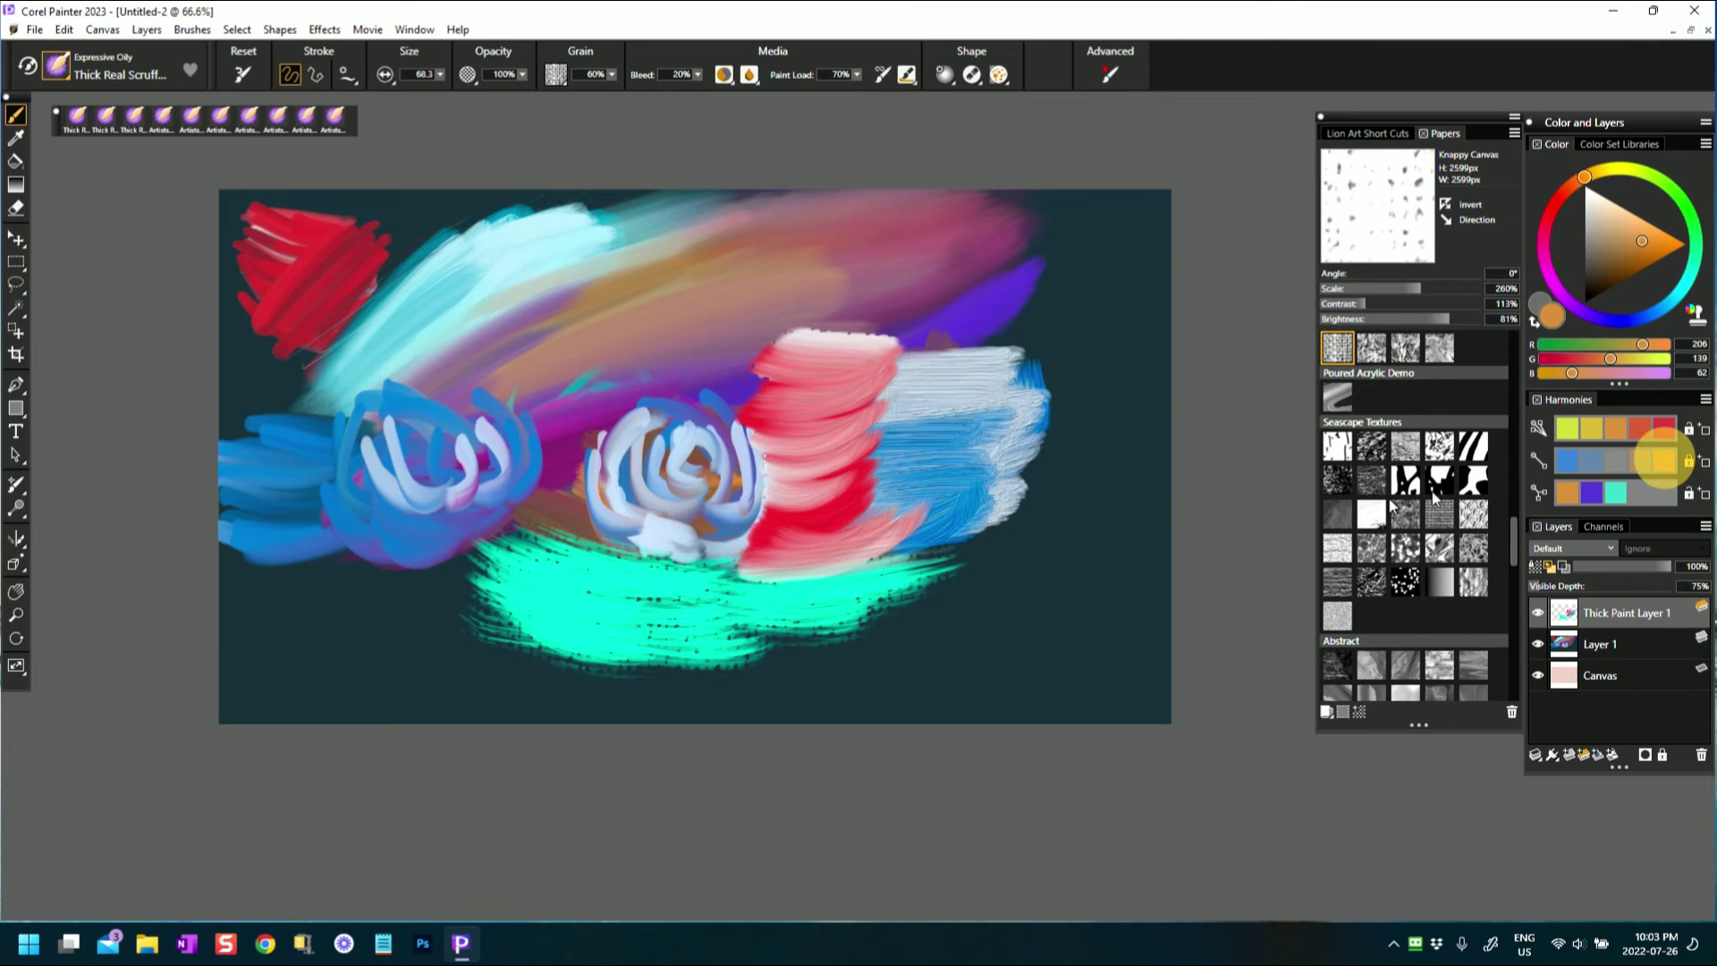
pyautogui.moveTo(637, 567)
pyautogui.mouseDown()
pyautogui.moveTo(830, 572)
pyautogui.moveTo(573, 577)
pyautogui.mouseUp()
pyautogui.moveTo(755, 600)
pyautogui.mouseDown()
pyautogui.moveTo(706, 590)
pyautogui.moveTo(862, 583)
pyautogui.moveTo(787, 631)
pyautogui.mouseUp()
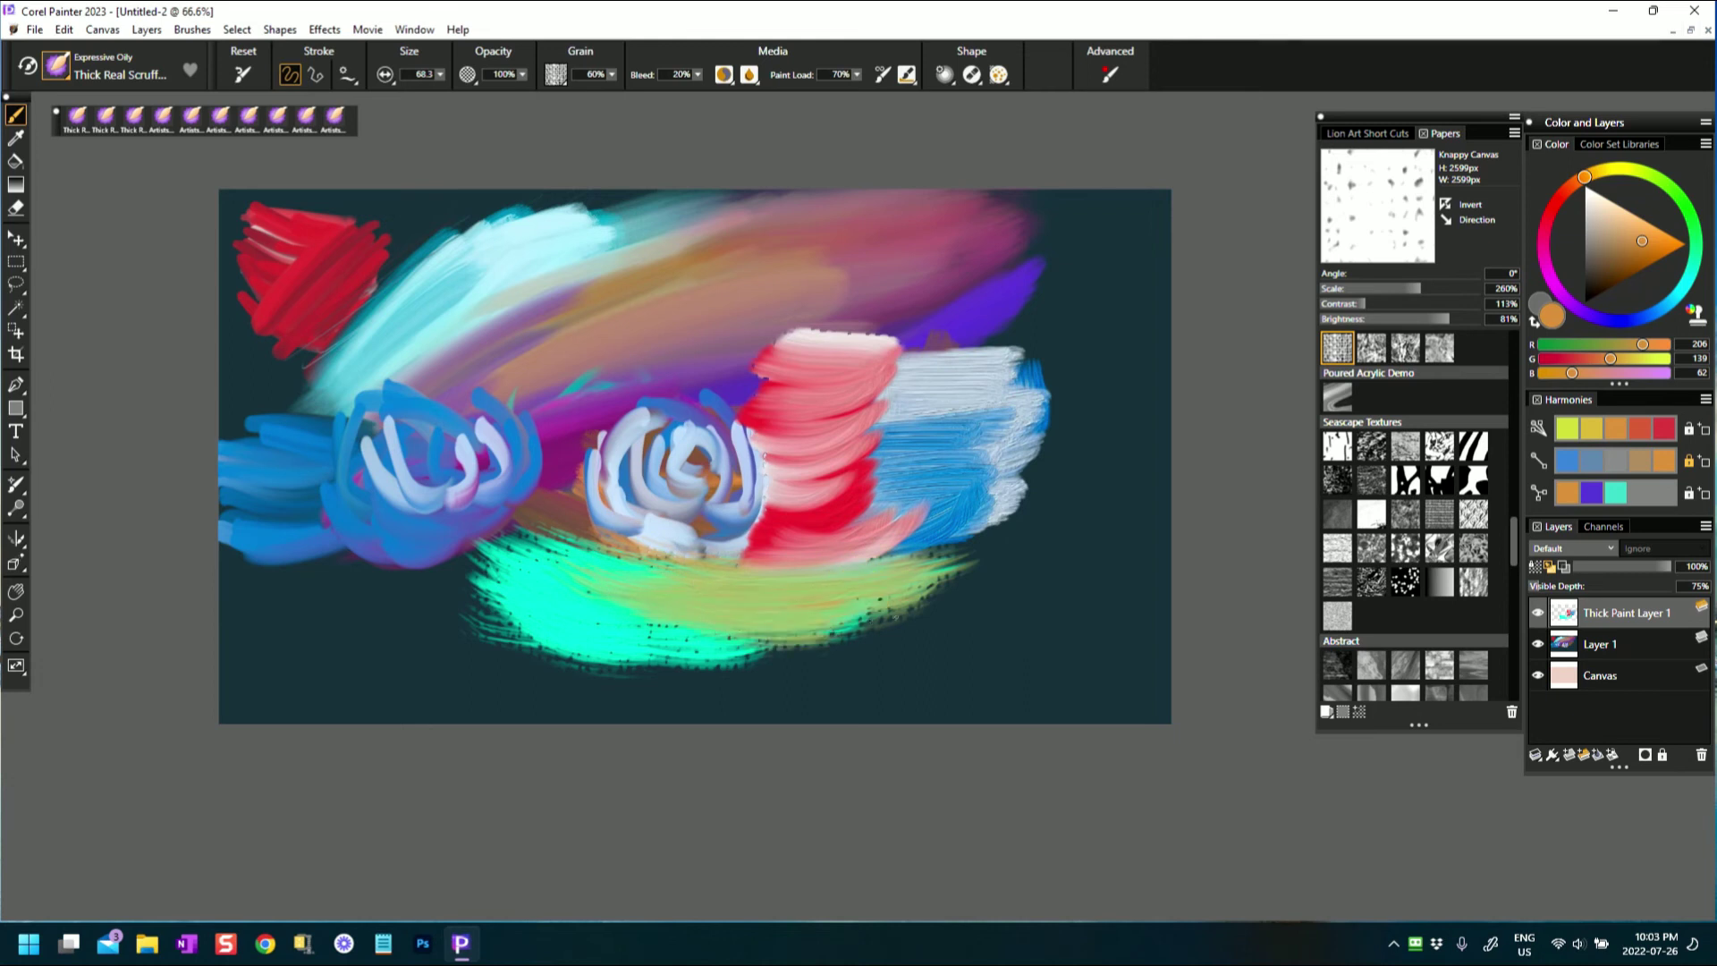
pyautogui.moveTo(666, 631); pyautogui.dragTo(759, 625)
pyautogui.moveTo(498, 548)
pyautogui.mouseDown()
pyautogui.moveTo(801, 609)
pyautogui.moveTo(640, 582)
pyautogui.mouseUp()
pyautogui.moveTo(490, 515)
pyautogui.mouseDown()
pyautogui.moveTo(863, 575)
pyautogui.moveTo(839, 606)
pyautogui.moveTo(733, 651)
pyautogui.mouseUp()
pyautogui.moveTo(490, 588); pyautogui.dragTo(886, 612)
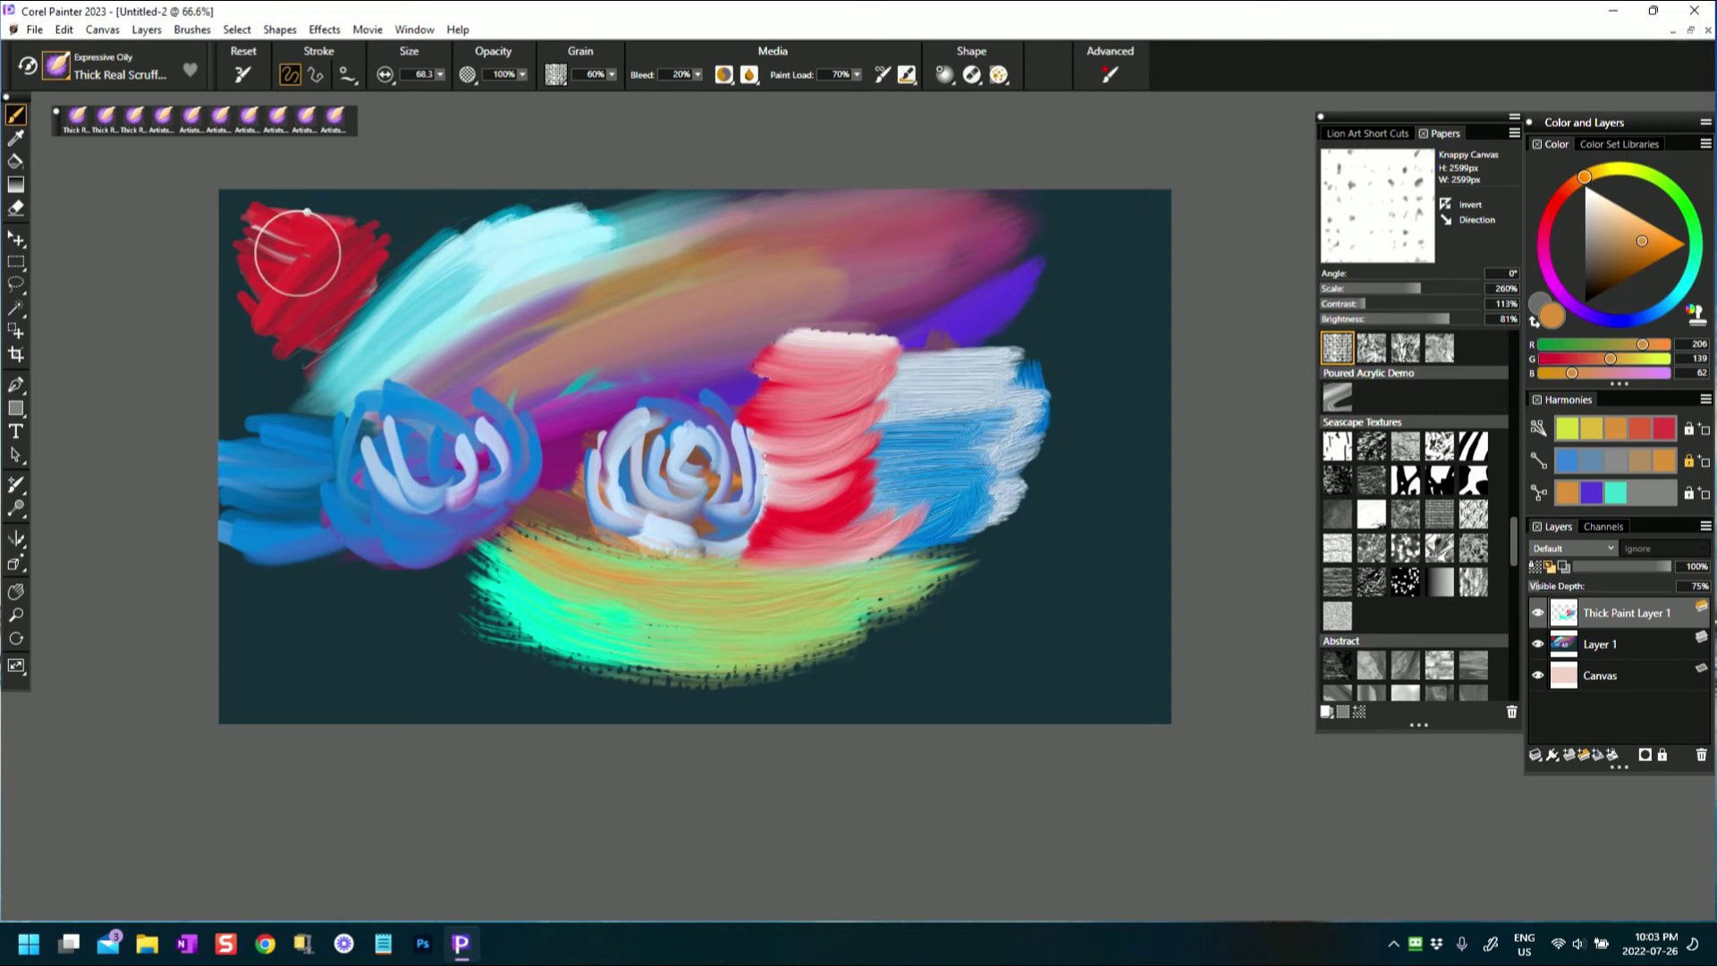
# - Switch to the Thick Real Wet Filbert brush and paint diagonal orange (RGB 224, 134, 30) strokes from the blue swatch towards the canvas's right edge
pyautogui.click(56, 66)
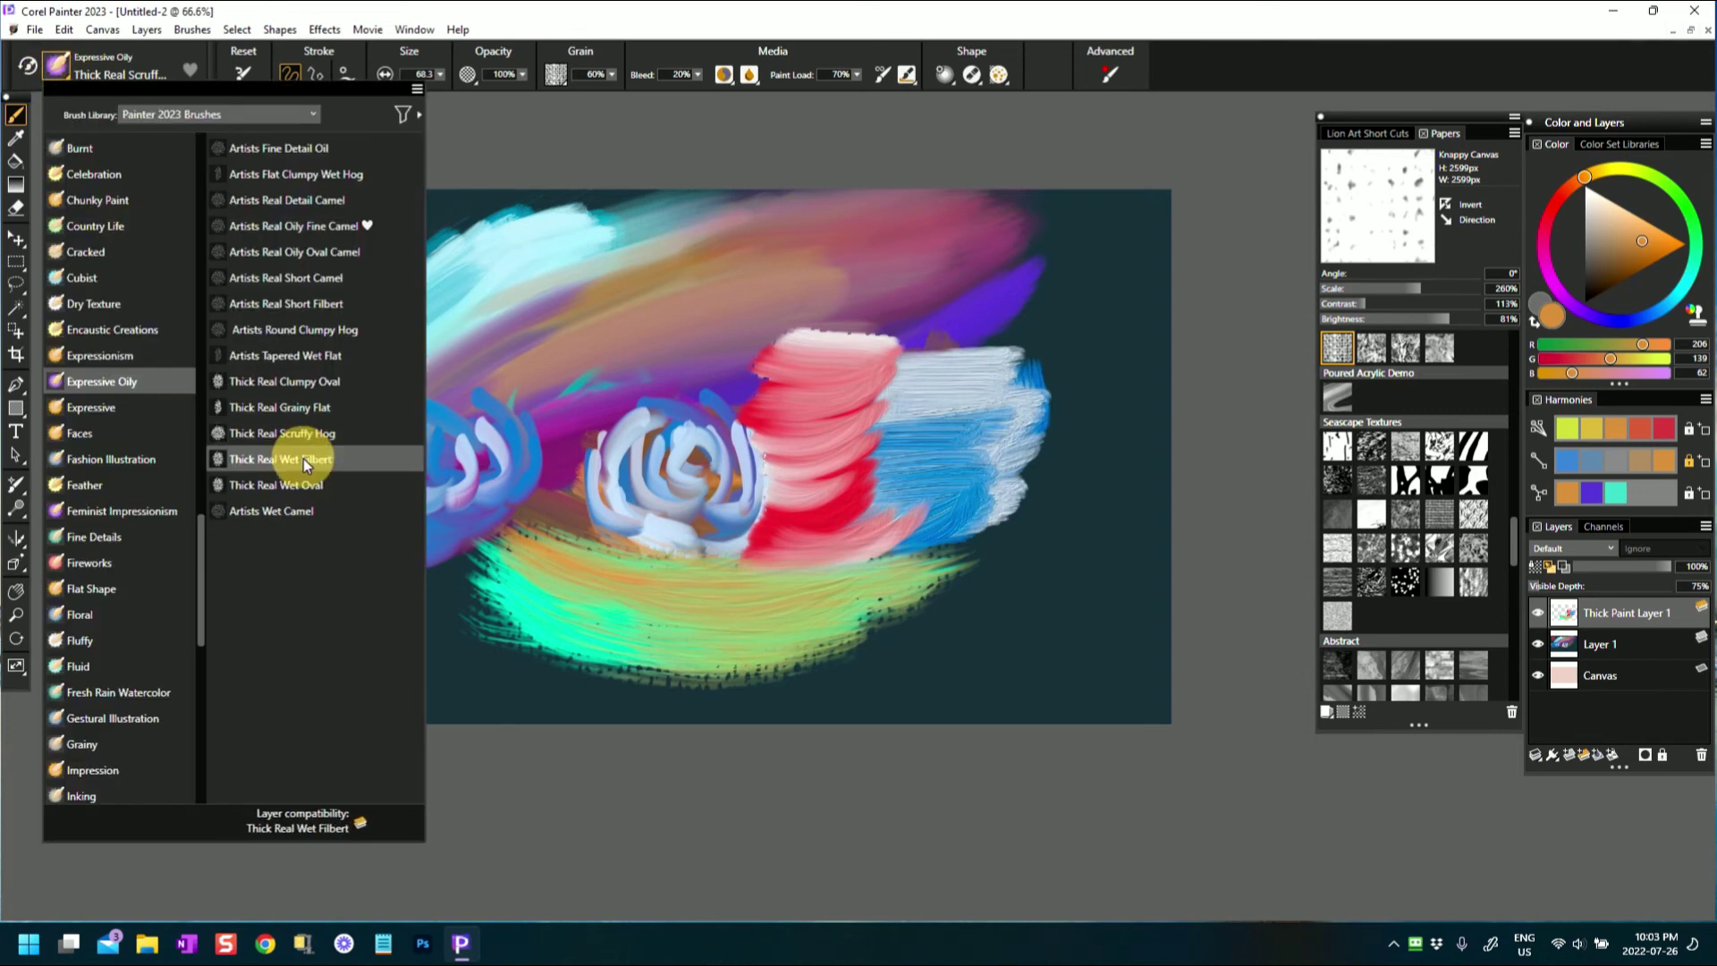
pyautogui.click(300, 460)
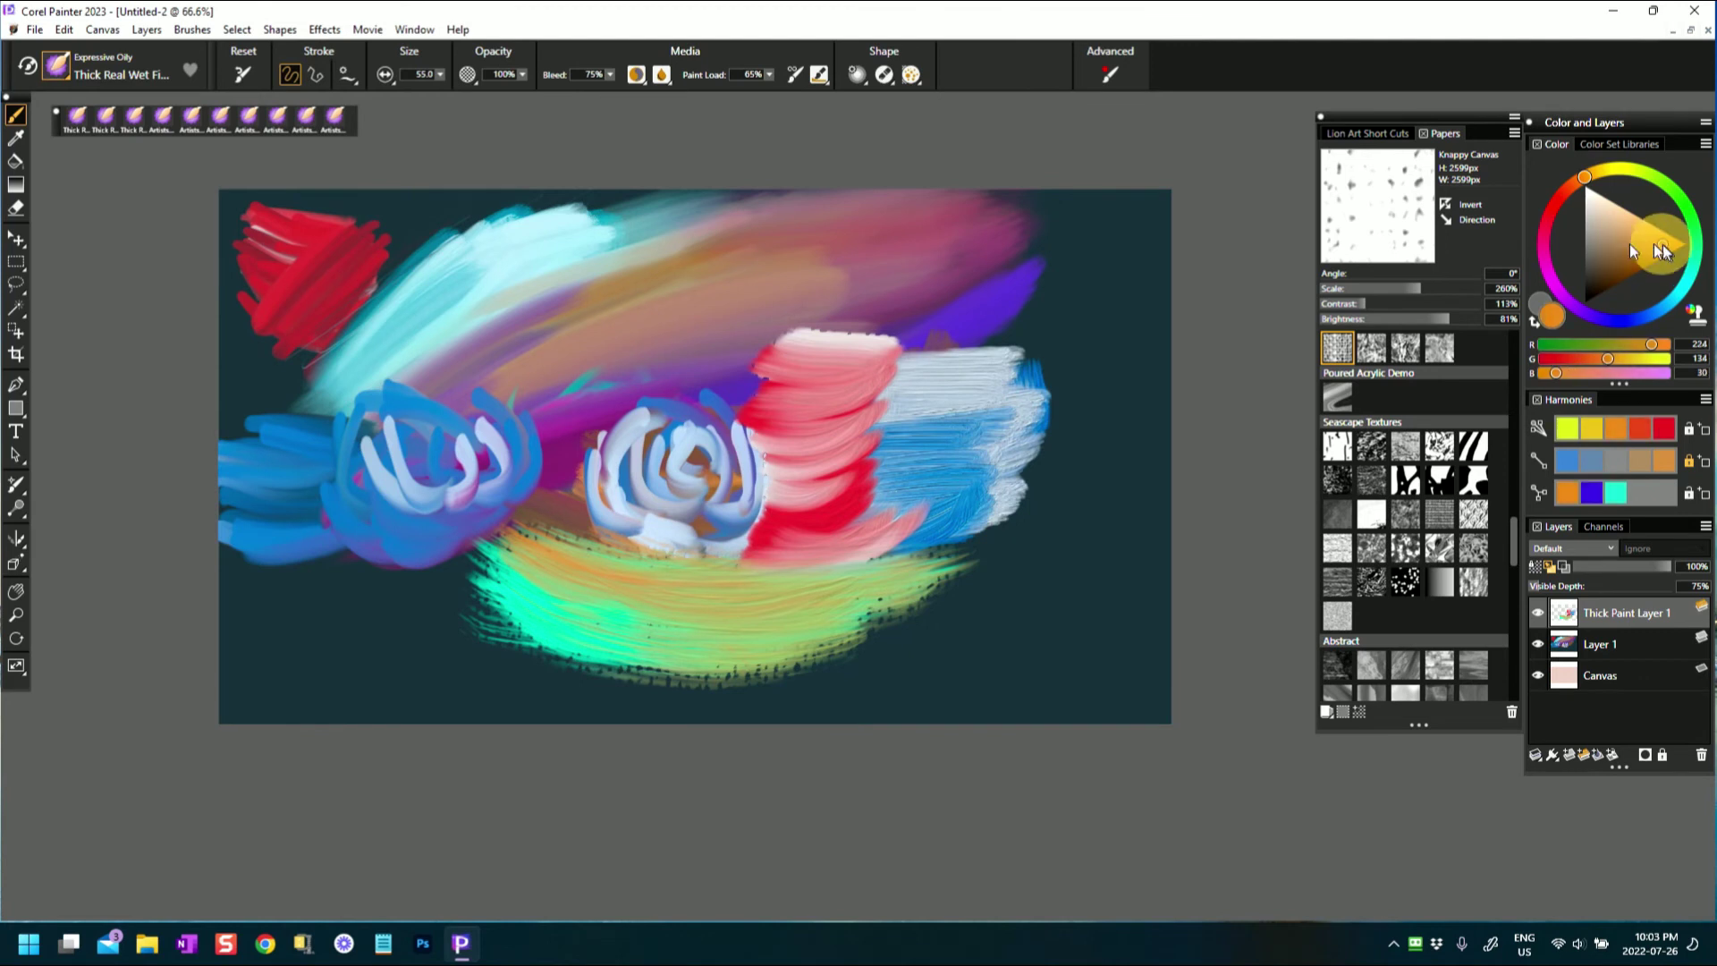
pyautogui.moveTo(984, 354)
pyautogui.mouseDown()
pyautogui.moveTo(1113, 337)
pyautogui.moveTo(948, 345)
pyautogui.moveTo(1102, 315)
pyautogui.moveTo(970, 337)
pyautogui.moveTo(1153, 230)
pyautogui.moveTo(1126, 238)
pyautogui.moveTo(1131, 336)
pyautogui.moveTo(1073, 385)
pyautogui.moveTo(1123, 349)
pyautogui.moveTo(1142, 364)
pyautogui.moveTo(1085, 383)
pyautogui.moveTo(1069, 411)
pyautogui.mouseUp()
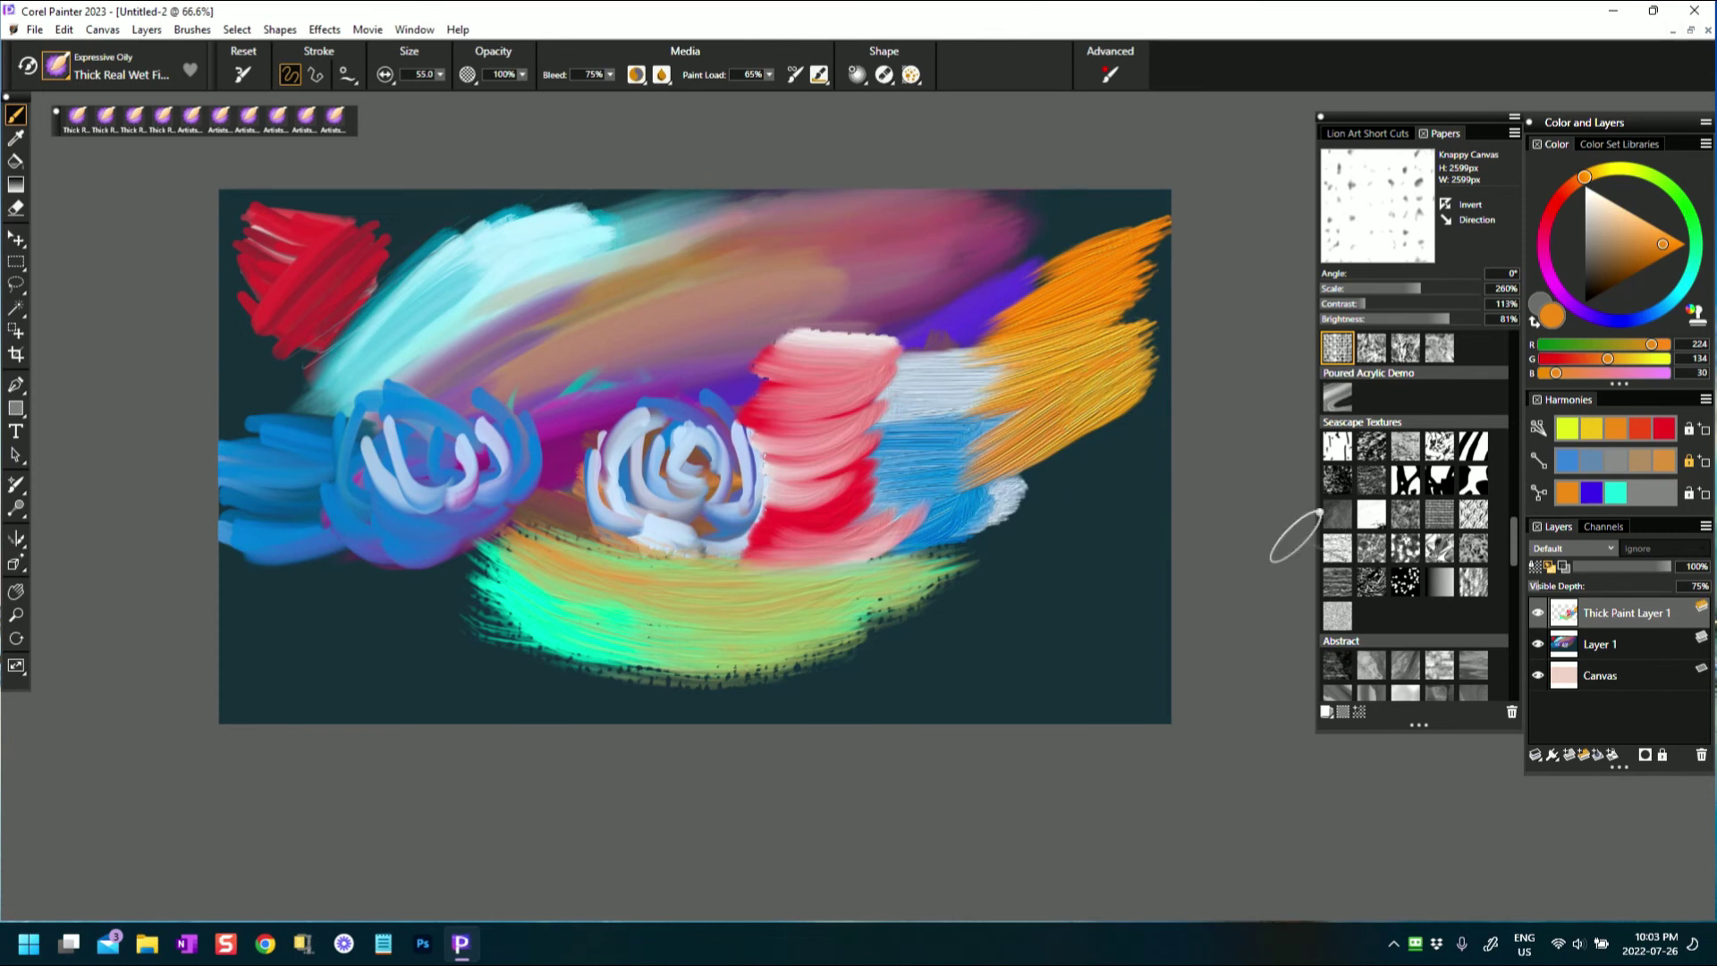
# - Set the thick paint layer's visible depth to 32% and extend the orange strokes downwards and into the canvas's upper-right corner
pyautogui.click(1539, 587)
pyautogui.moveTo(1132, 407)
pyautogui.mouseDown()
pyautogui.moveTo(936, 512)
pyautogui.moveTo(1092, 426)
pyautogui.moveTo(967, 508)
pyautogui.moveTo(1027, 498)
pyautogui.mouseUp()
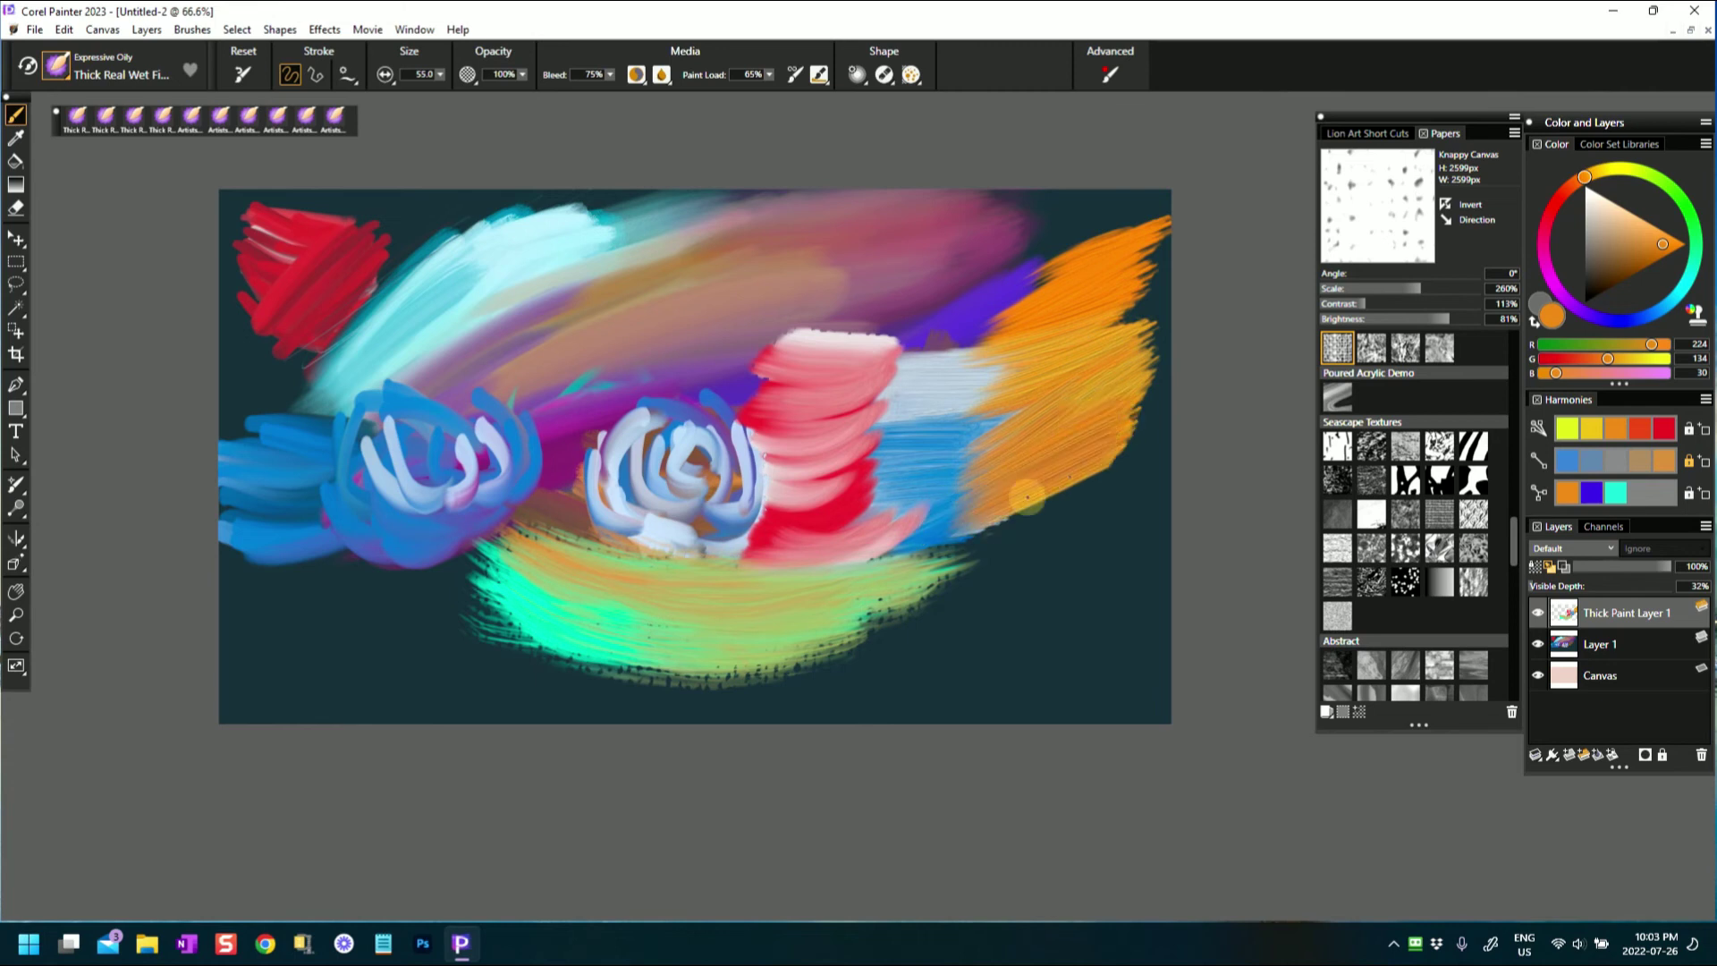
pyautogui.moveTo(1020, 291); pyautogui.dragTo(1179, 186)
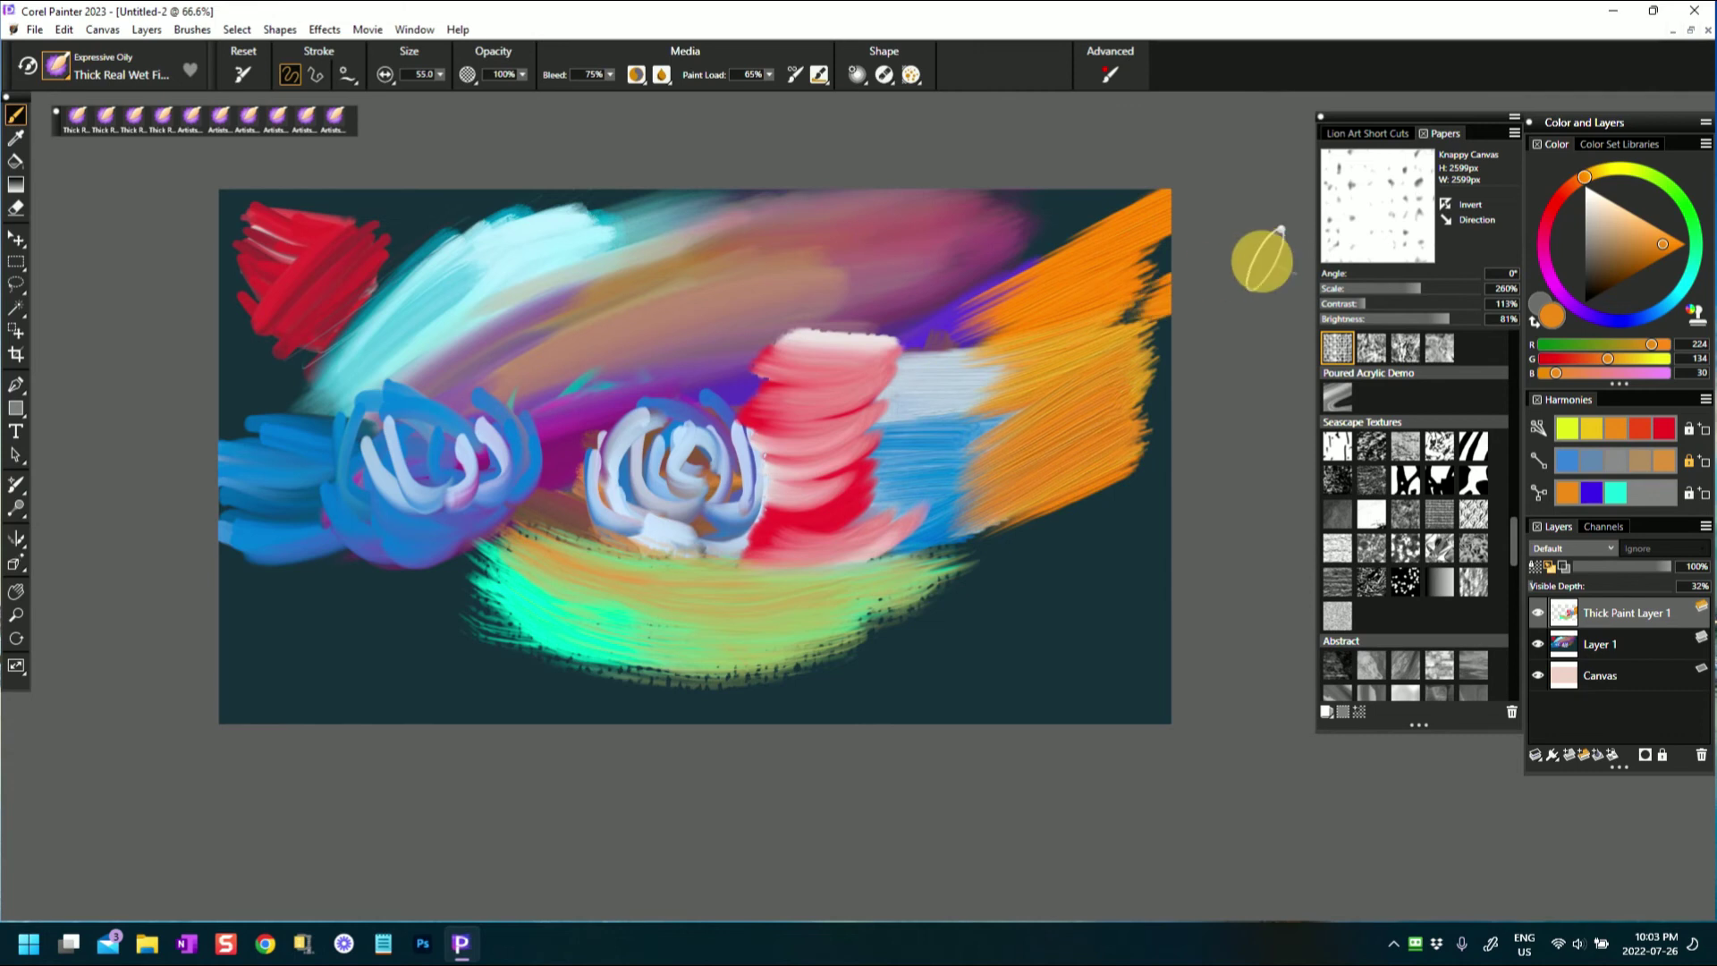
# - Pick tan (RGB 199, 155, 105) and paint streaks over the orange area out to the canvas's right edge
pyautogui.moveTo(1650, 239); pyautogui.dragTo(1622, 233)
pyautogui.moveTo(1085, 331)
pyautogui.mouseDown()
pyautogui.moveTo(1027, 333)
pyautogui.moveTo(1138, 261)
pyautogui.moveTo(1104, 260)
pyautogui.moveTo(968, 415)
pyautogui.moveTo(1054, 384)
pyautogui.moveTo(1112, 387)
pyautogui.moveTo(1131, 366)
pyautogui.mouseUp()
pyautogui.moveTo(1137, 438); pyautogui.dragTo(1207, 414)
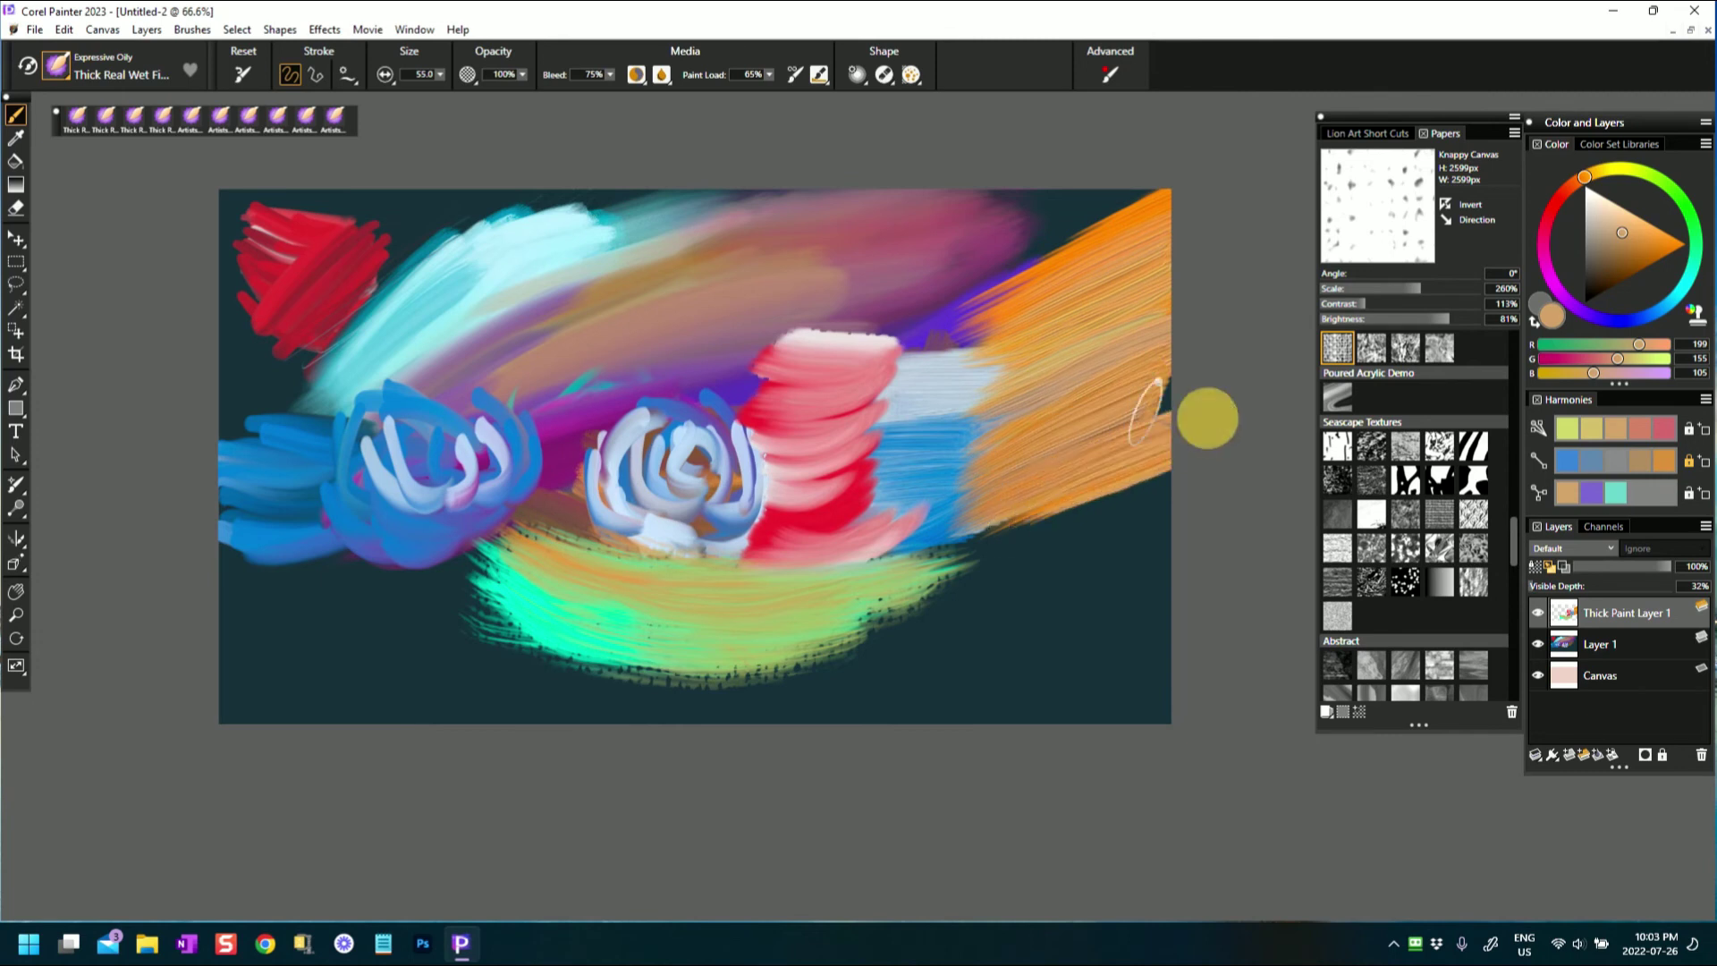
# - Switch to the Thick Real Wet Oval brush and paint a smooth aqua (RGB 104, 200, 189) swatch below the first rosette
pyautogui.click(57, 66)
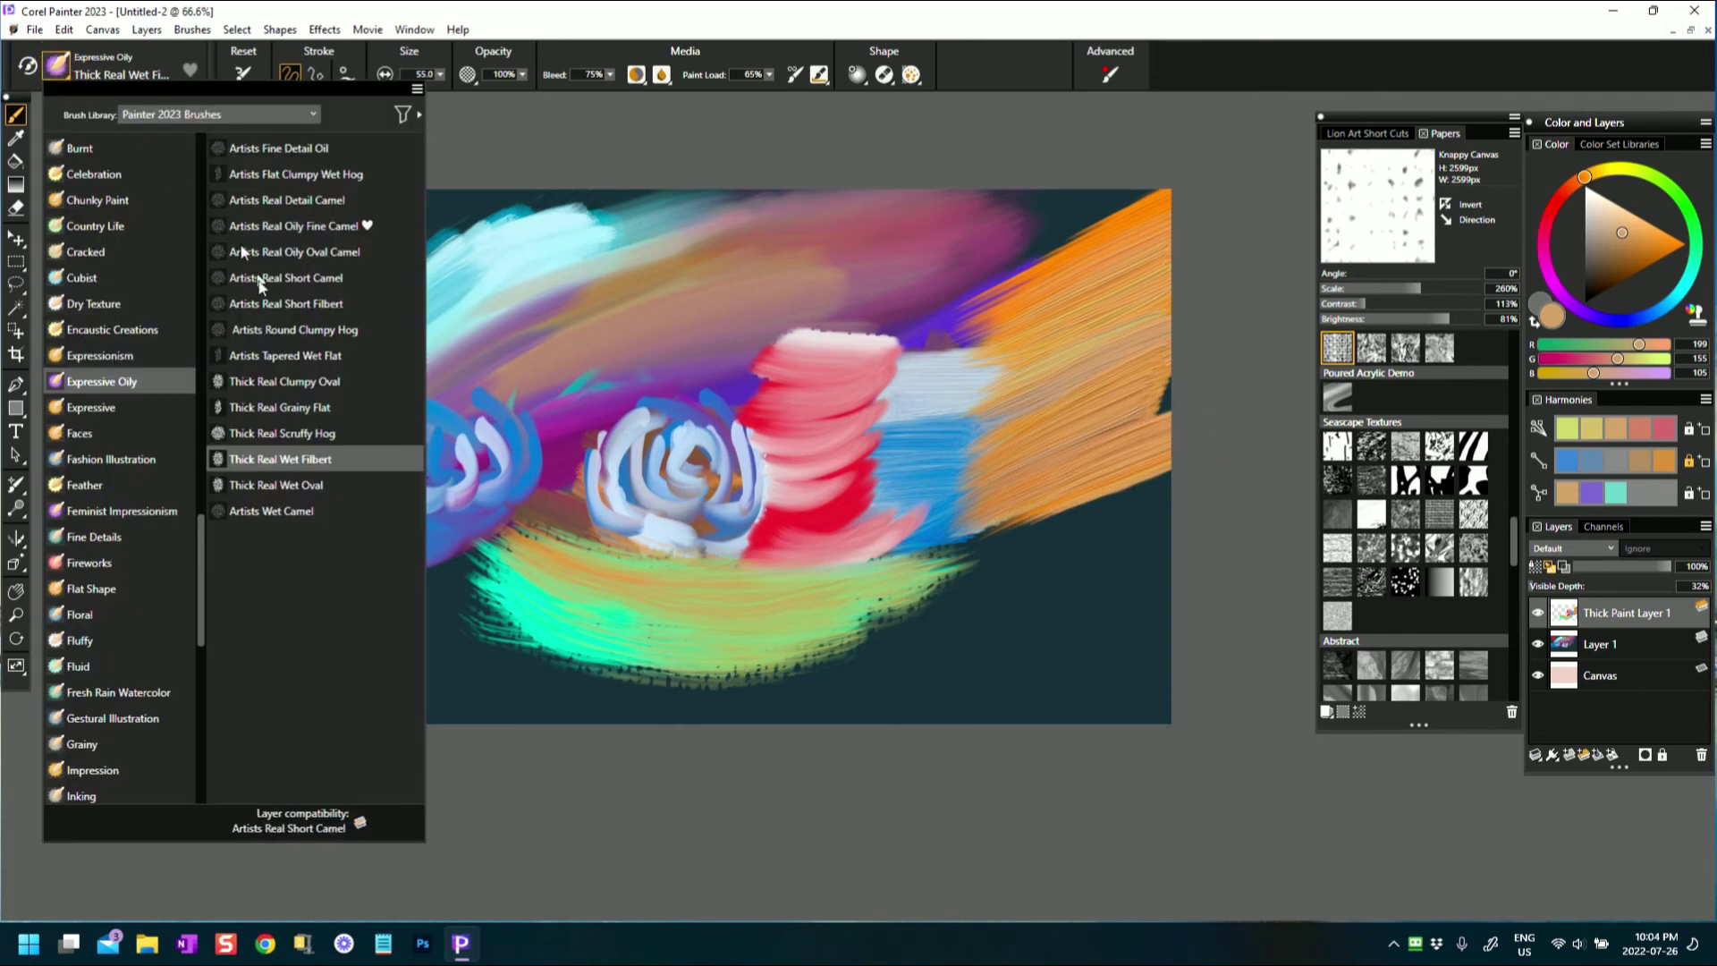
pyautogui.click(292, 485)
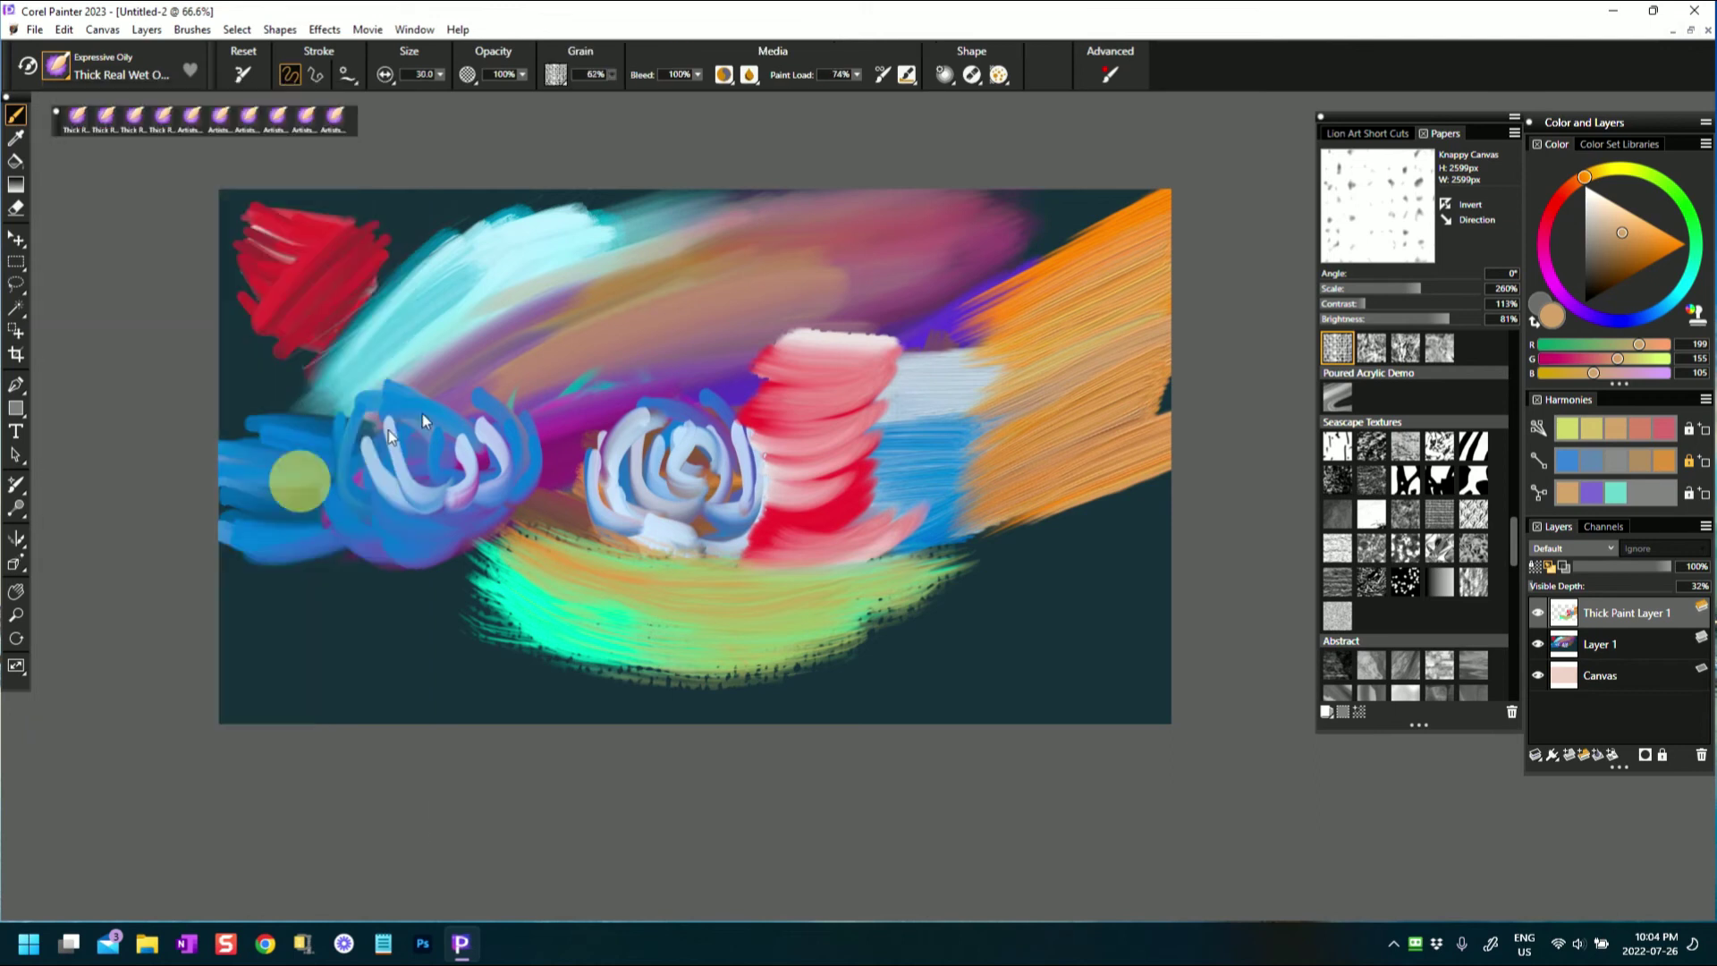
pyautogui.click(1620, 494)
pyautogui.moveTo(433, 550)
pyautogui.mouseDown()
pyautogui.moveTo(383, 563)
pyautogui.moveTo(364, 544)
pyautogui.moveTo(352, 563)
pyautogui.moveTo(465, 626)
pyautogui.mouseUp()
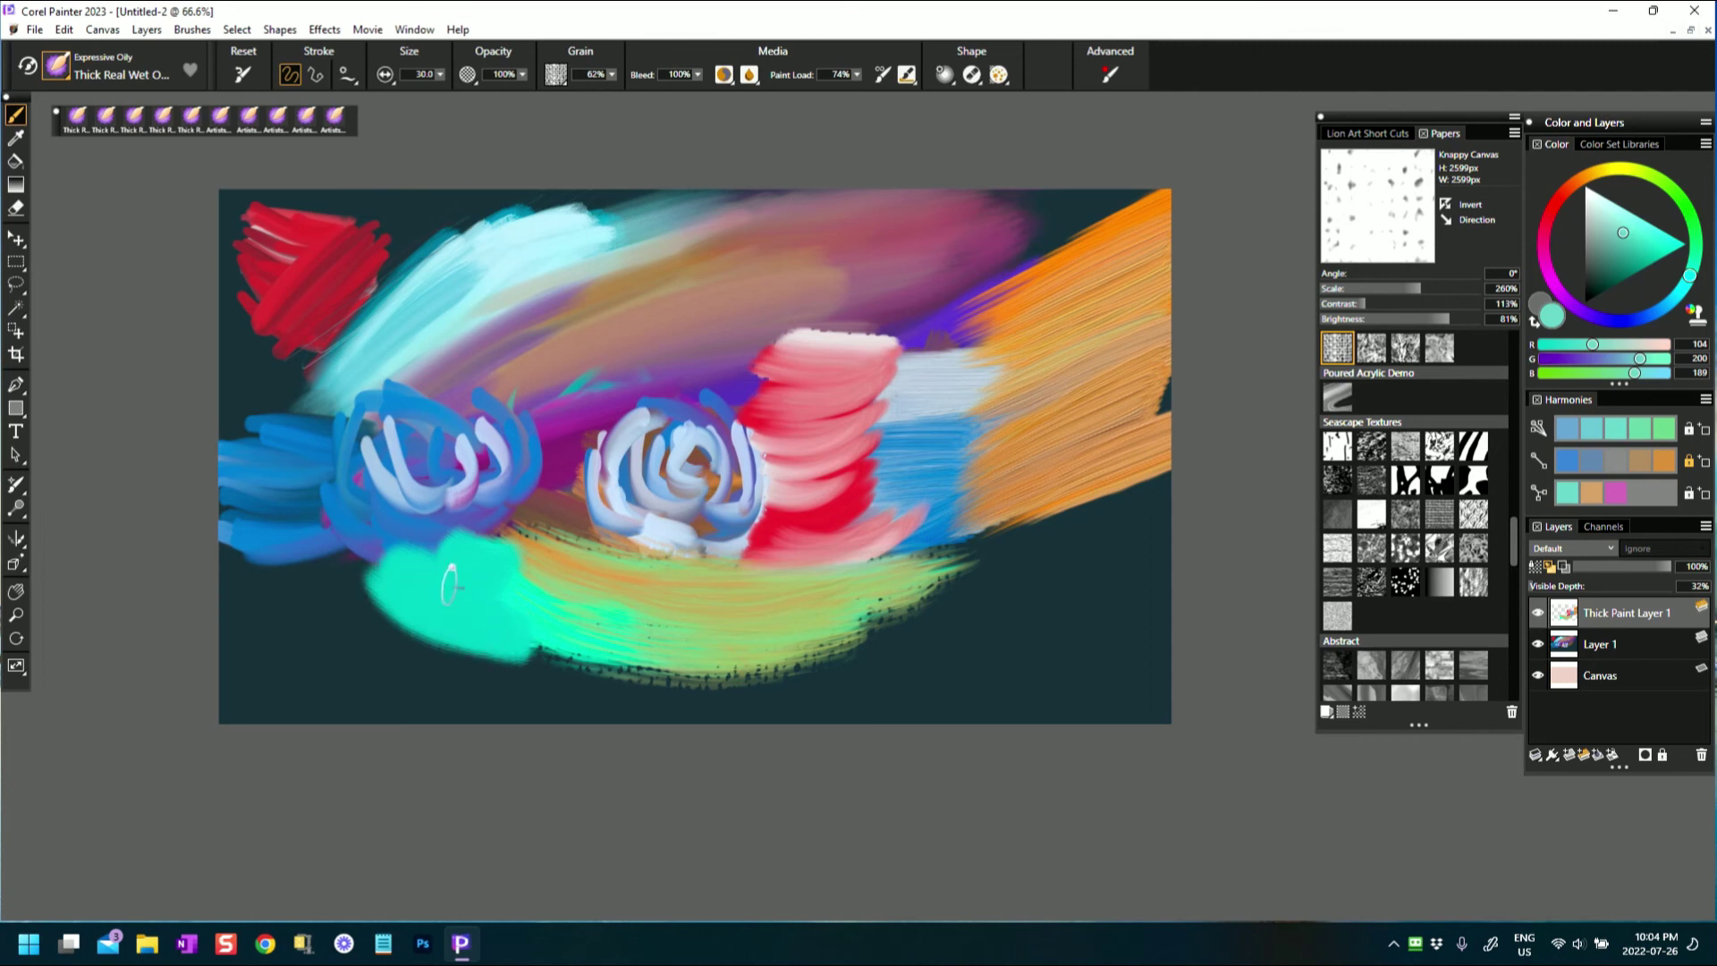
# - Extend the aqua swatch, then pick periwinkle (RGB 104, 125, 200) and paint over it, enlarging it into a rounded patch below the first rosette
pyautogui.moveTo(335, 559); pyautogui.dragTo(441, 617)
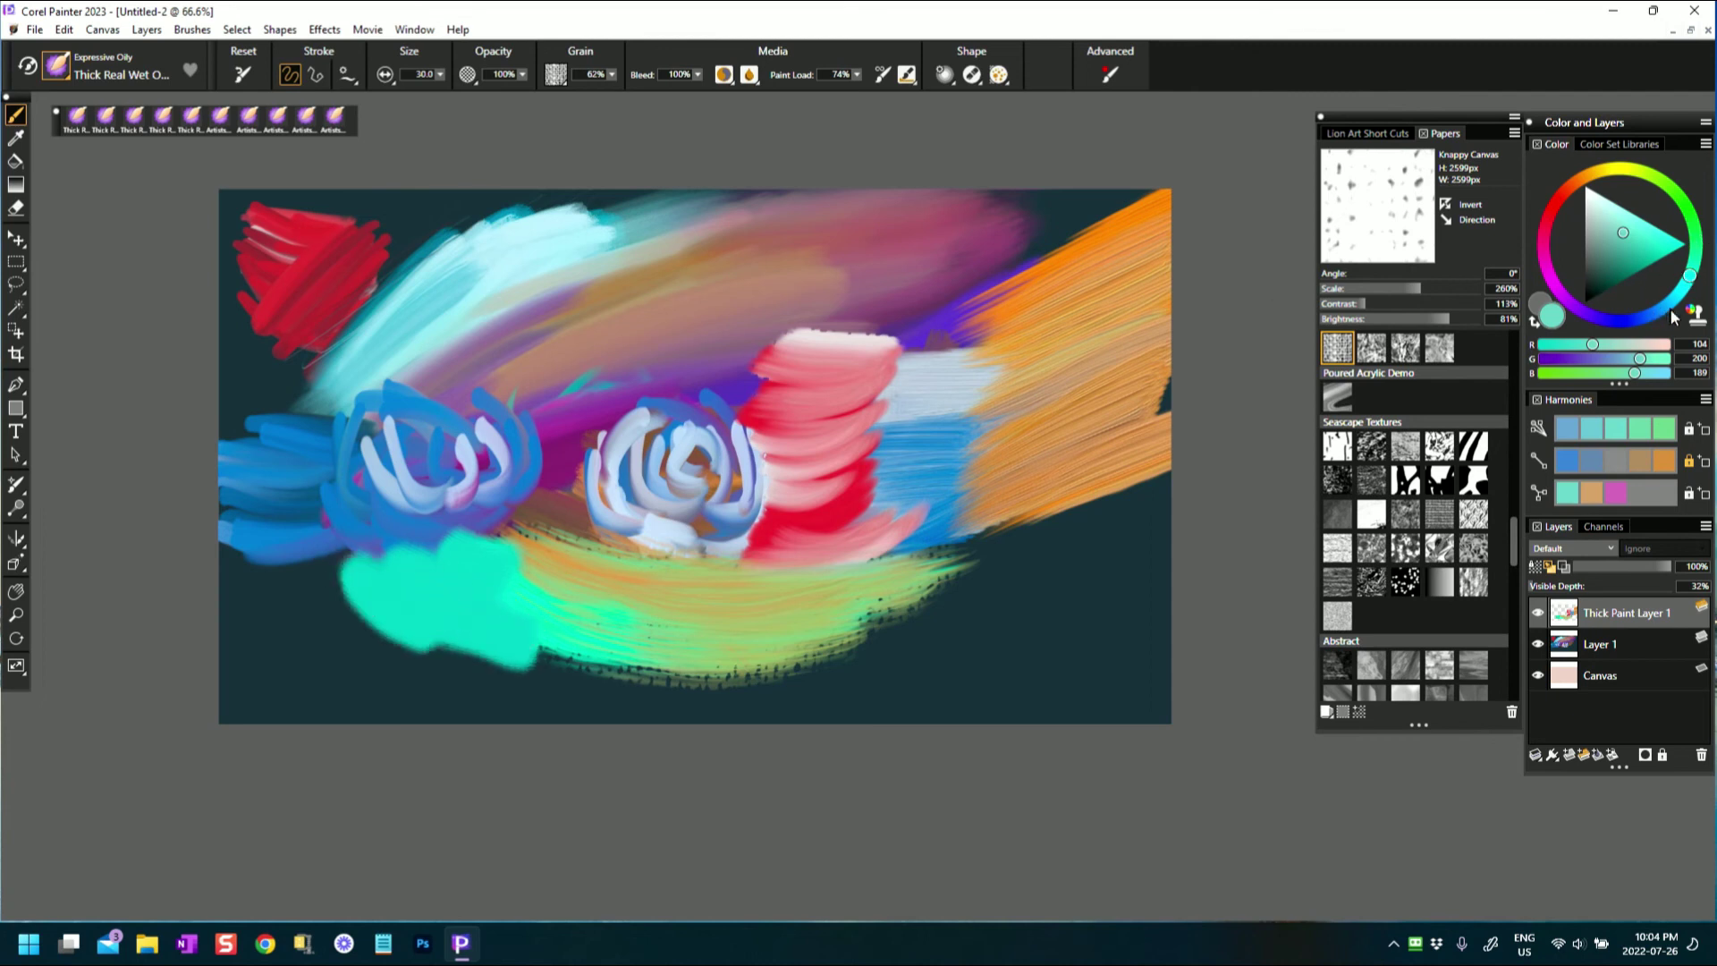
pyautogui.moveTo(1671, 307); pyautogui.dragTo(1638, 315)
pyautogui.moveTo(394, 585); pyautogui.dragTo(502, 595)
pyautogui.moveTo(367, 552)
pyautogui.mouseDown()
pyautogui.moveTo(498, 586)
pyautogui.moveTo(358, 539)
pyautogui.mouseUp()
pyautogui.moveTo(495, 579); pyautogui.dragTo(436, 519)
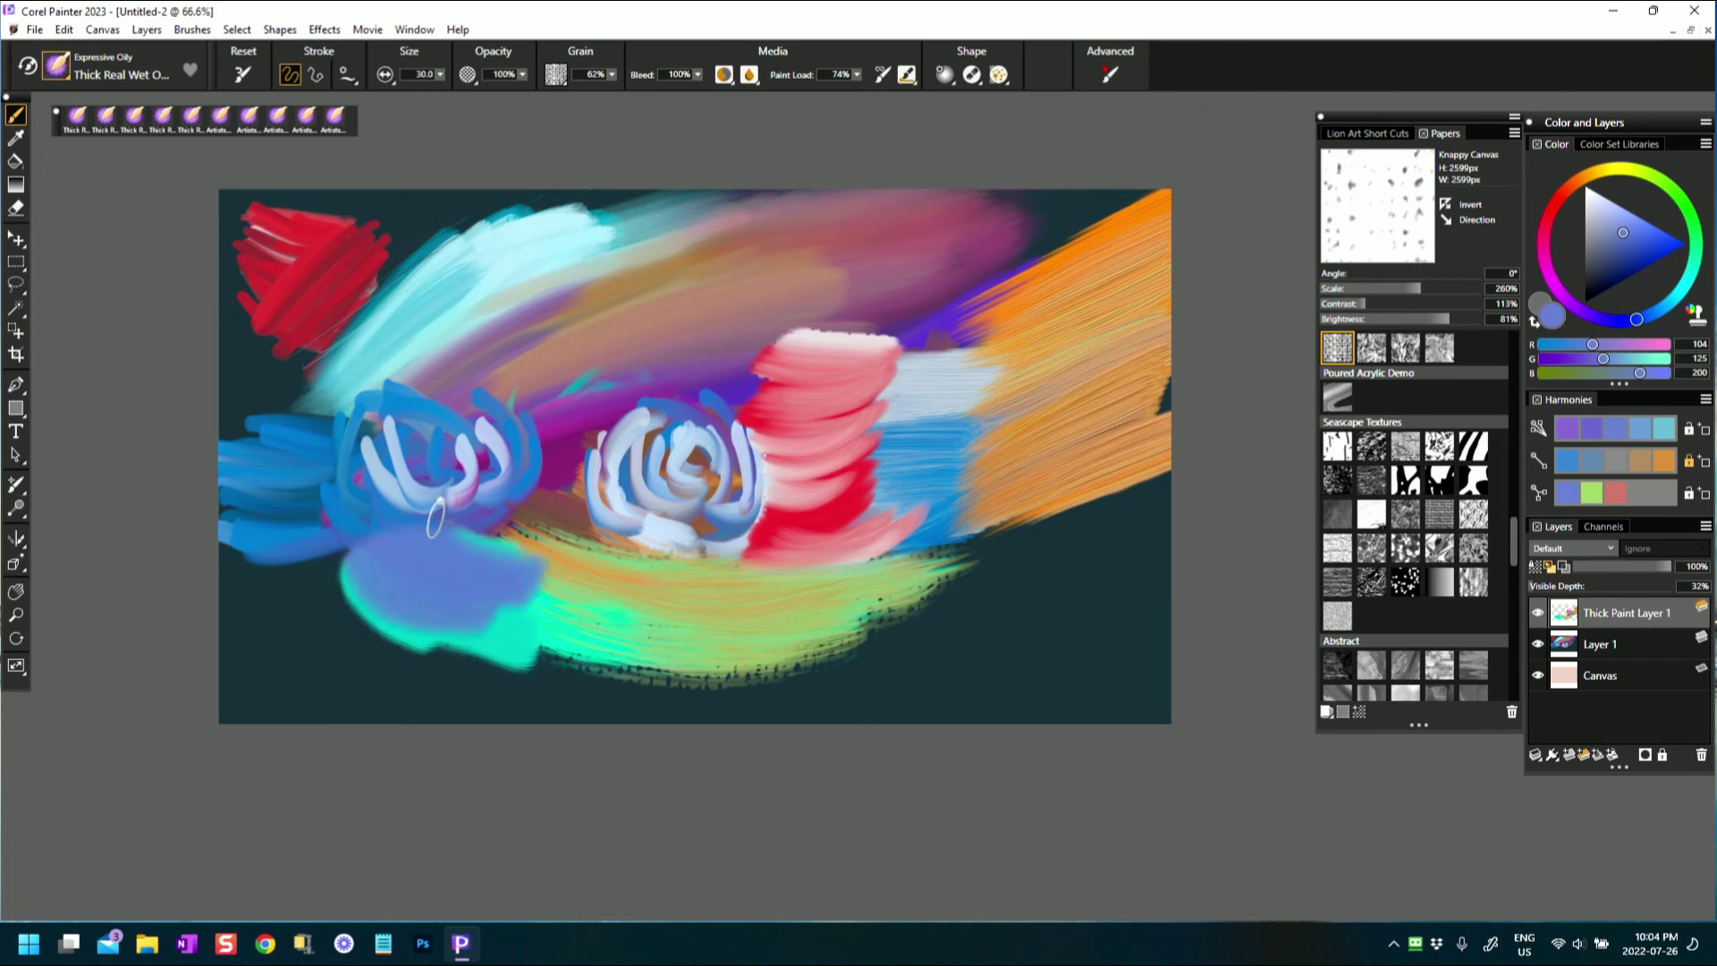
pyautogui.moveTo(335, 548)
pyautogui.mouseDown()
pyautogui.moveTo(433, 606)
pyautogui.moveTo(322, 575)
pyautogui.moveTo(383, 633)
pyautogui.moveTo(361, 558)
pyautogui.mouseUp()
pyautogui.moveTo(472, 565)
pyautogui.mouseDown()
pyautogui.moveTo(510, 534)
pyautogui.moveTo(432, 615)
pyautogui.mouseUp()
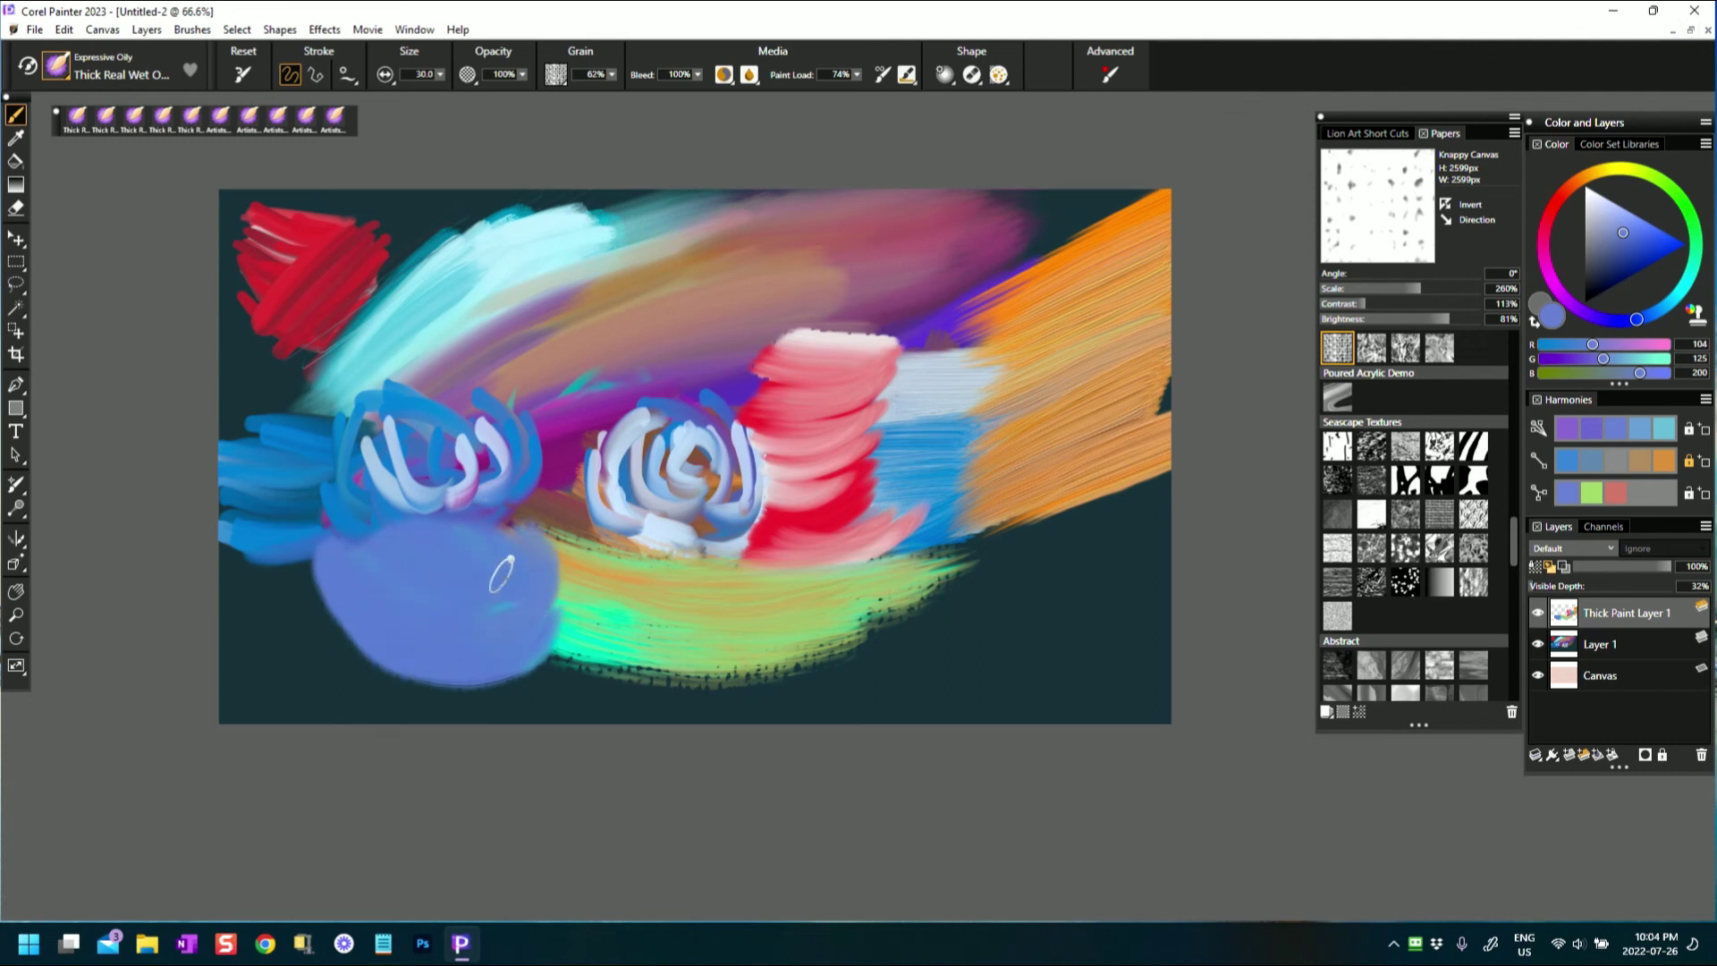
pyautogui.moveTo(555, 562)
pyautogui.mouseDown()
pyautogui.moveTo(407, 662)
pyautogui.moveTo(318, 516)
pyautogui.mouseUp()
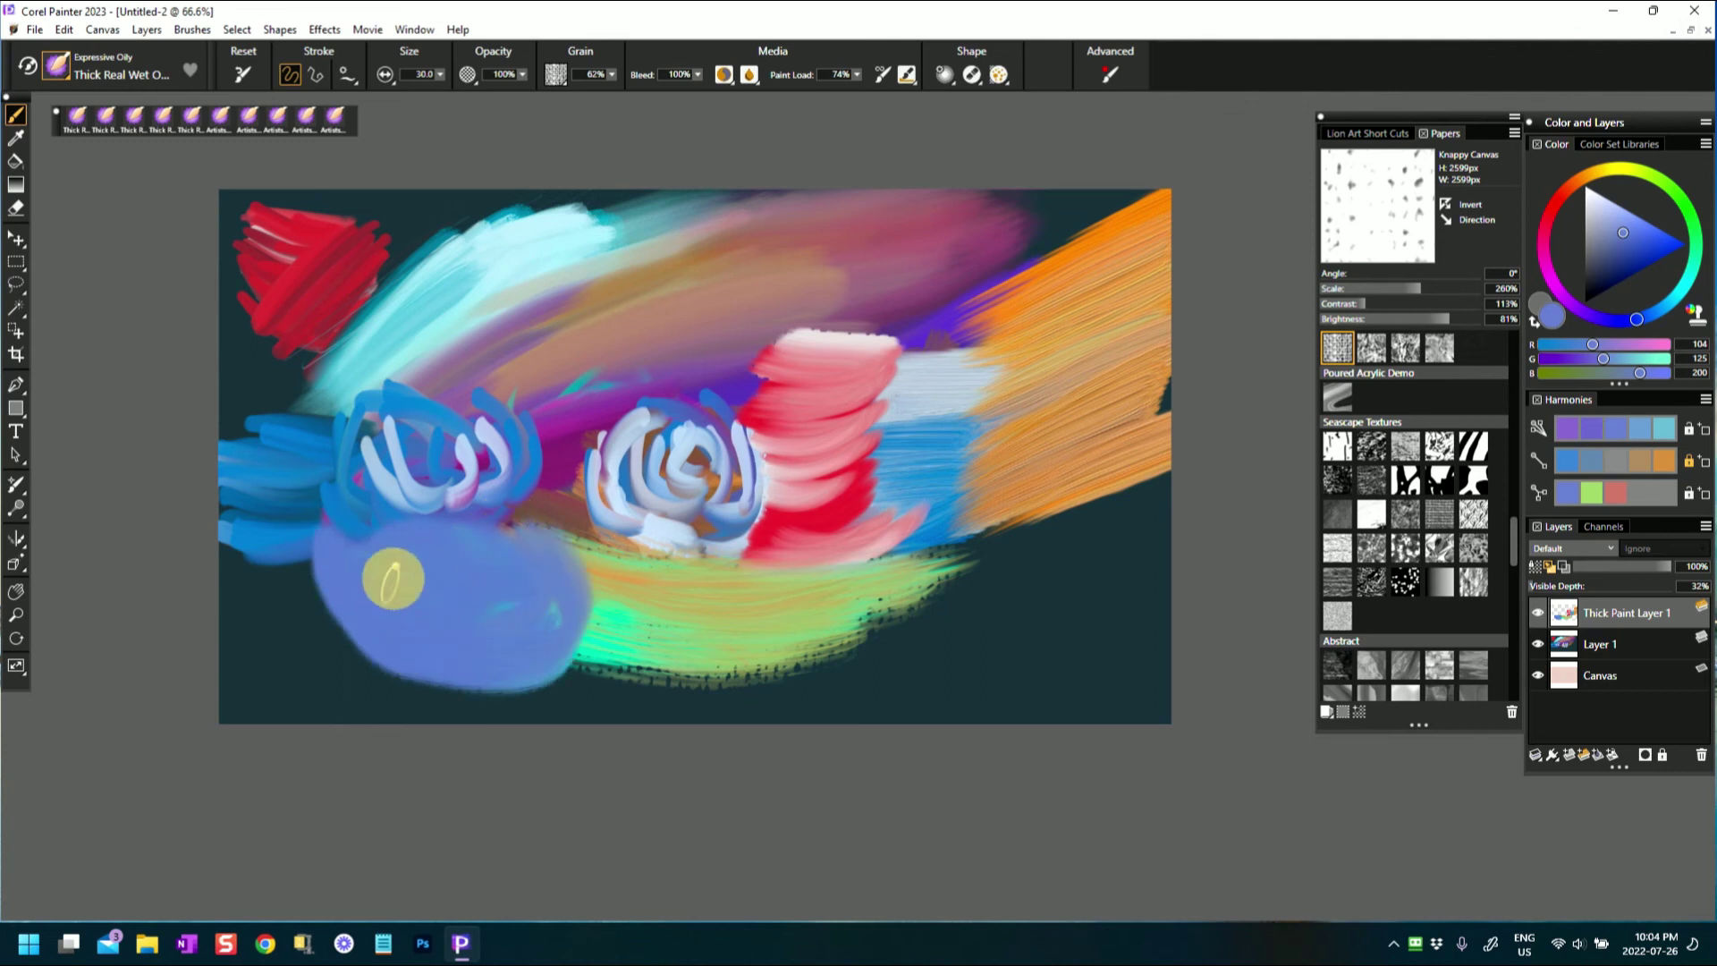
pyautogui.moveTo(537, 521)
pyautogui.mouseDown()
pyautogui.moveTo(533, 591)
pyautogui.moveTo(575, 633)
pyautogui.moveTo(544, 548)
pyautogui.moveTo(448, 614)
pyautogui.moveTo(468, 549)
pyautogui.mouseUp()
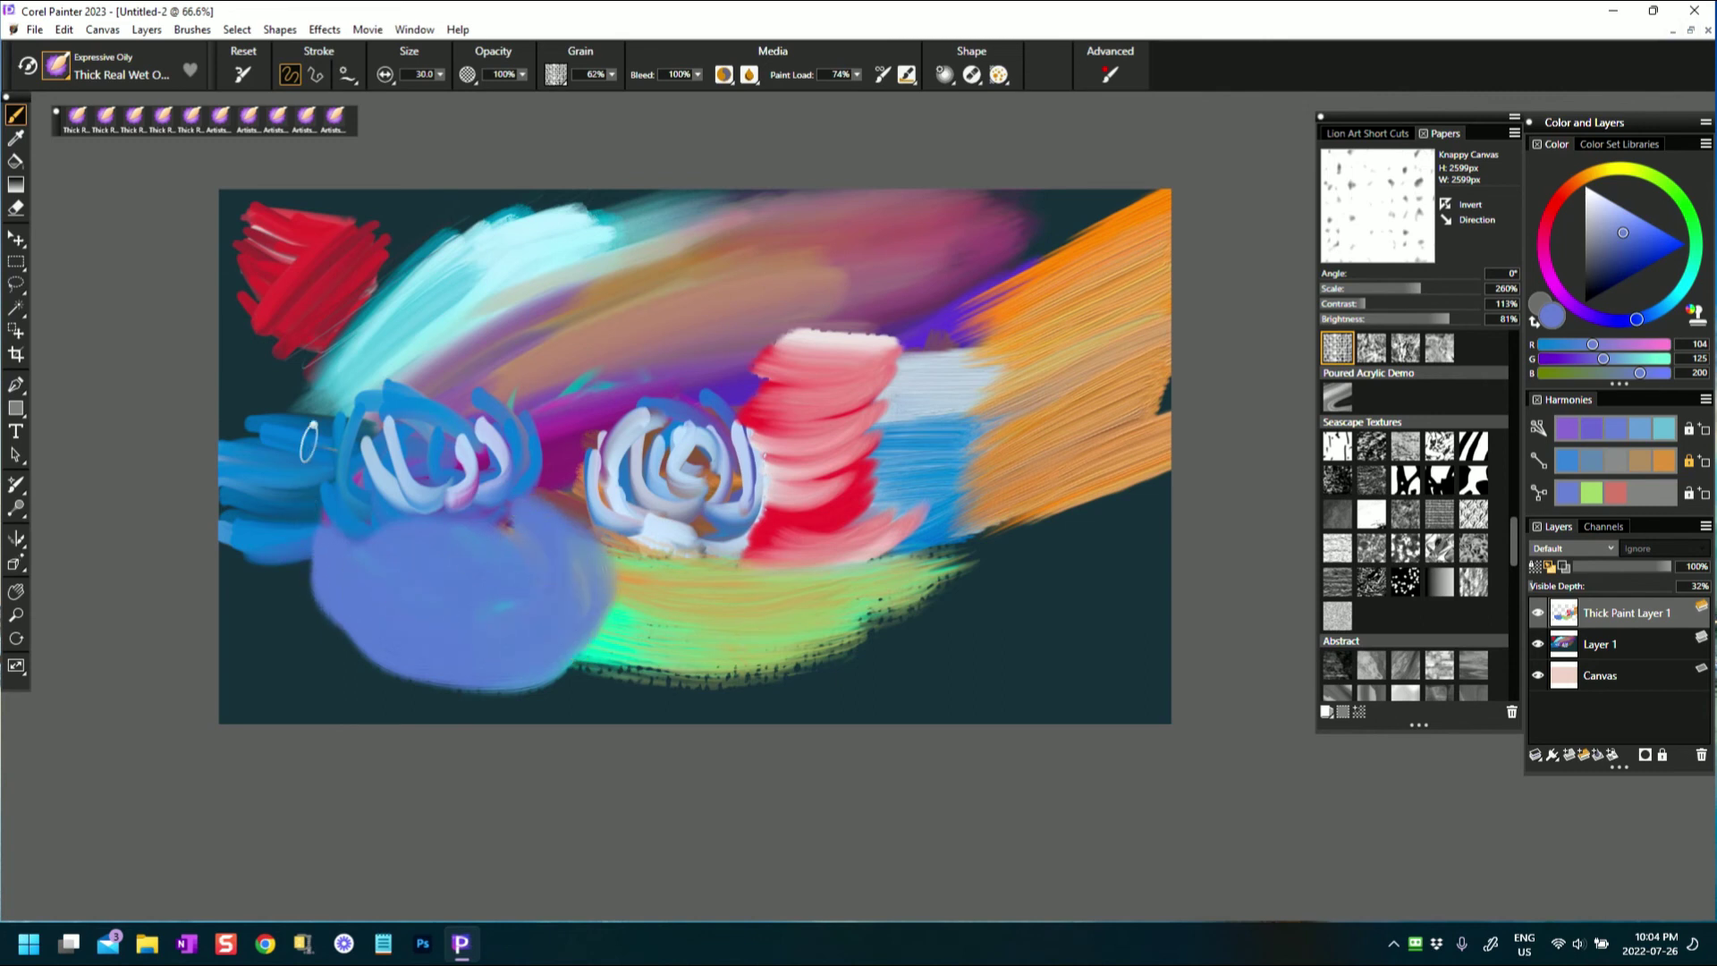
# - Paint periwinkle patches above the first rosette out to the canvas's left edge and beside the green strokes' lower-right end
pyautogui.moveTo(235, 409)
pyautogui.mouseDown()
pyautogui.moveTo(349, 413)
pyautogui.moveTo(368, 387)
pyautogui.moveTo(214, 401)
pyautogui.moveTo(431, 376)
pyautogui.mouseUp()
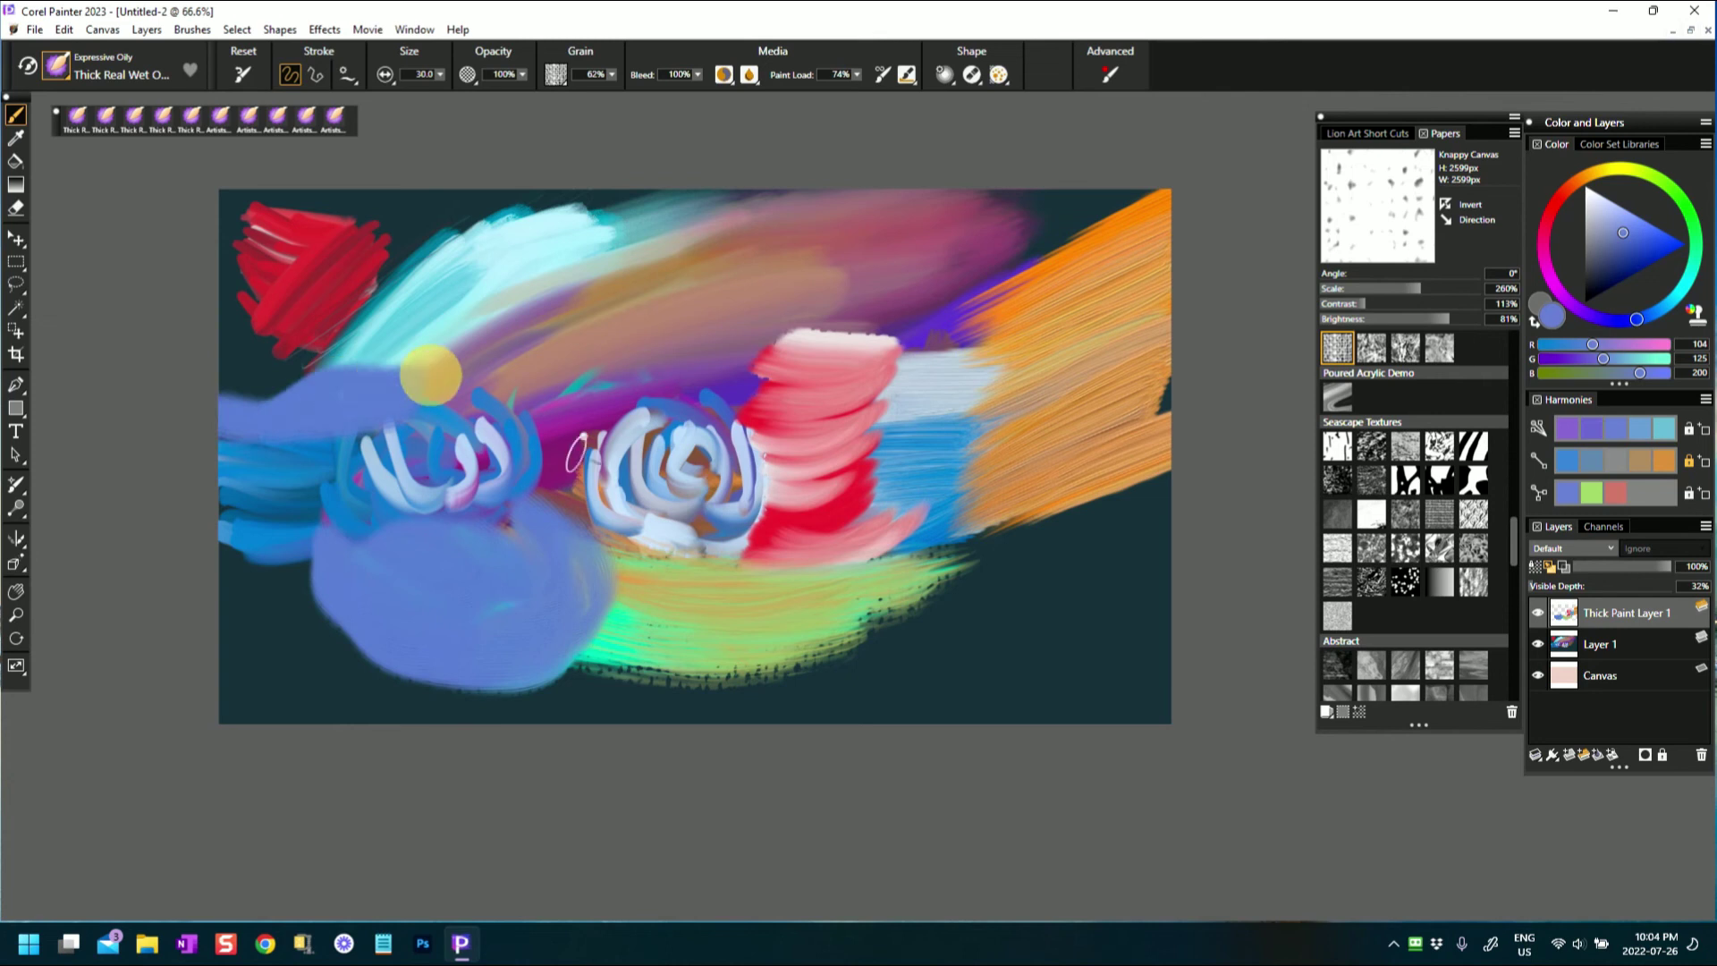
pyautogui.moveTo(261, 382)
pyautogui.mouseDown()
pyautogui.moveTo(466, 361)
pyautogui.moveTo(206, 389)
pyautogui.mouseUp()
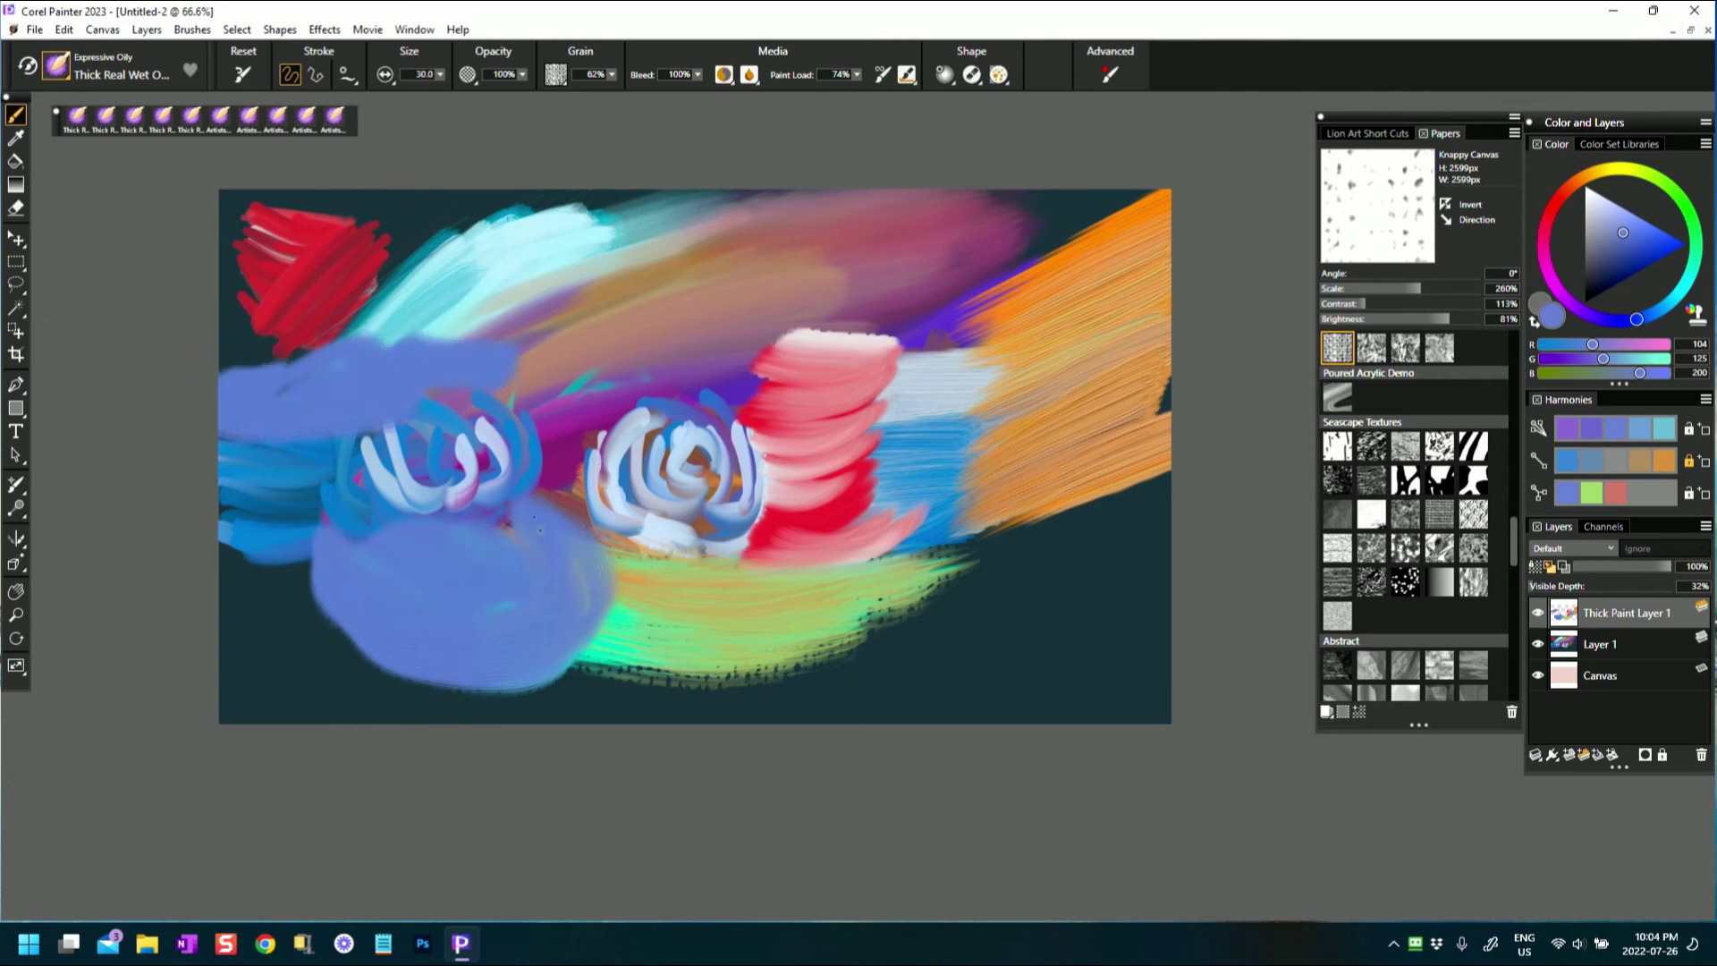
pyautogui.moveTo(968, 590); pyautogui.dragTo(845, 637)
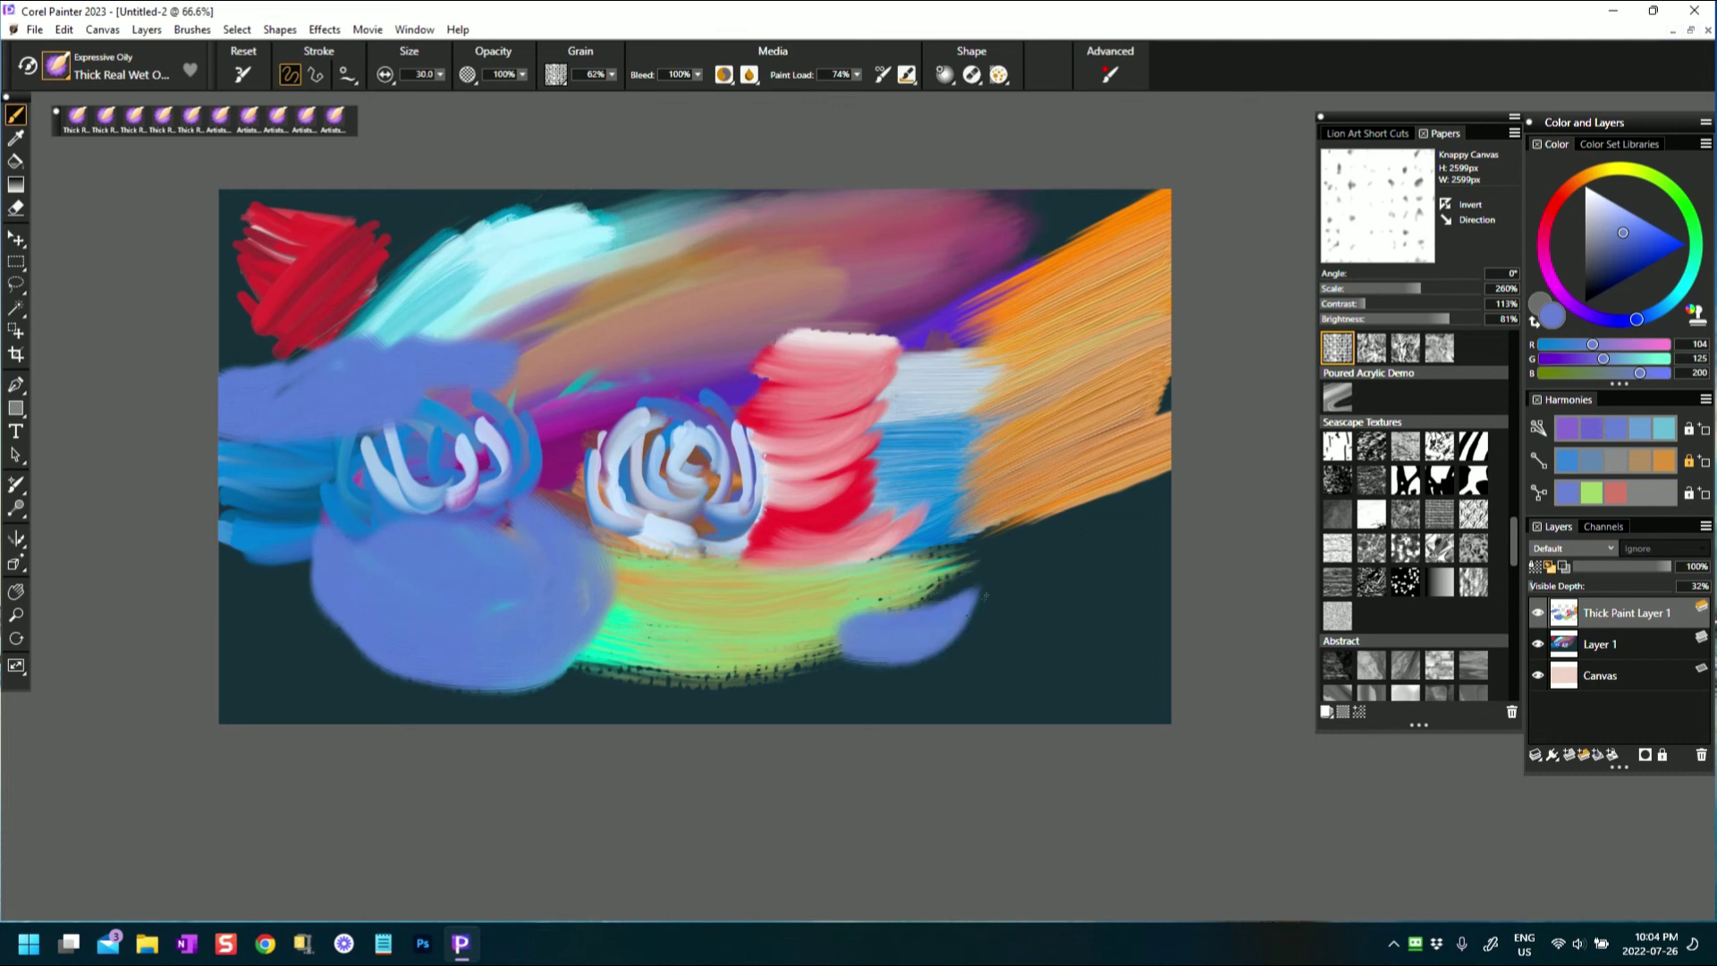
pyautogui.moveTo(1003, 575); pyautogui.dragTo(989, 561)
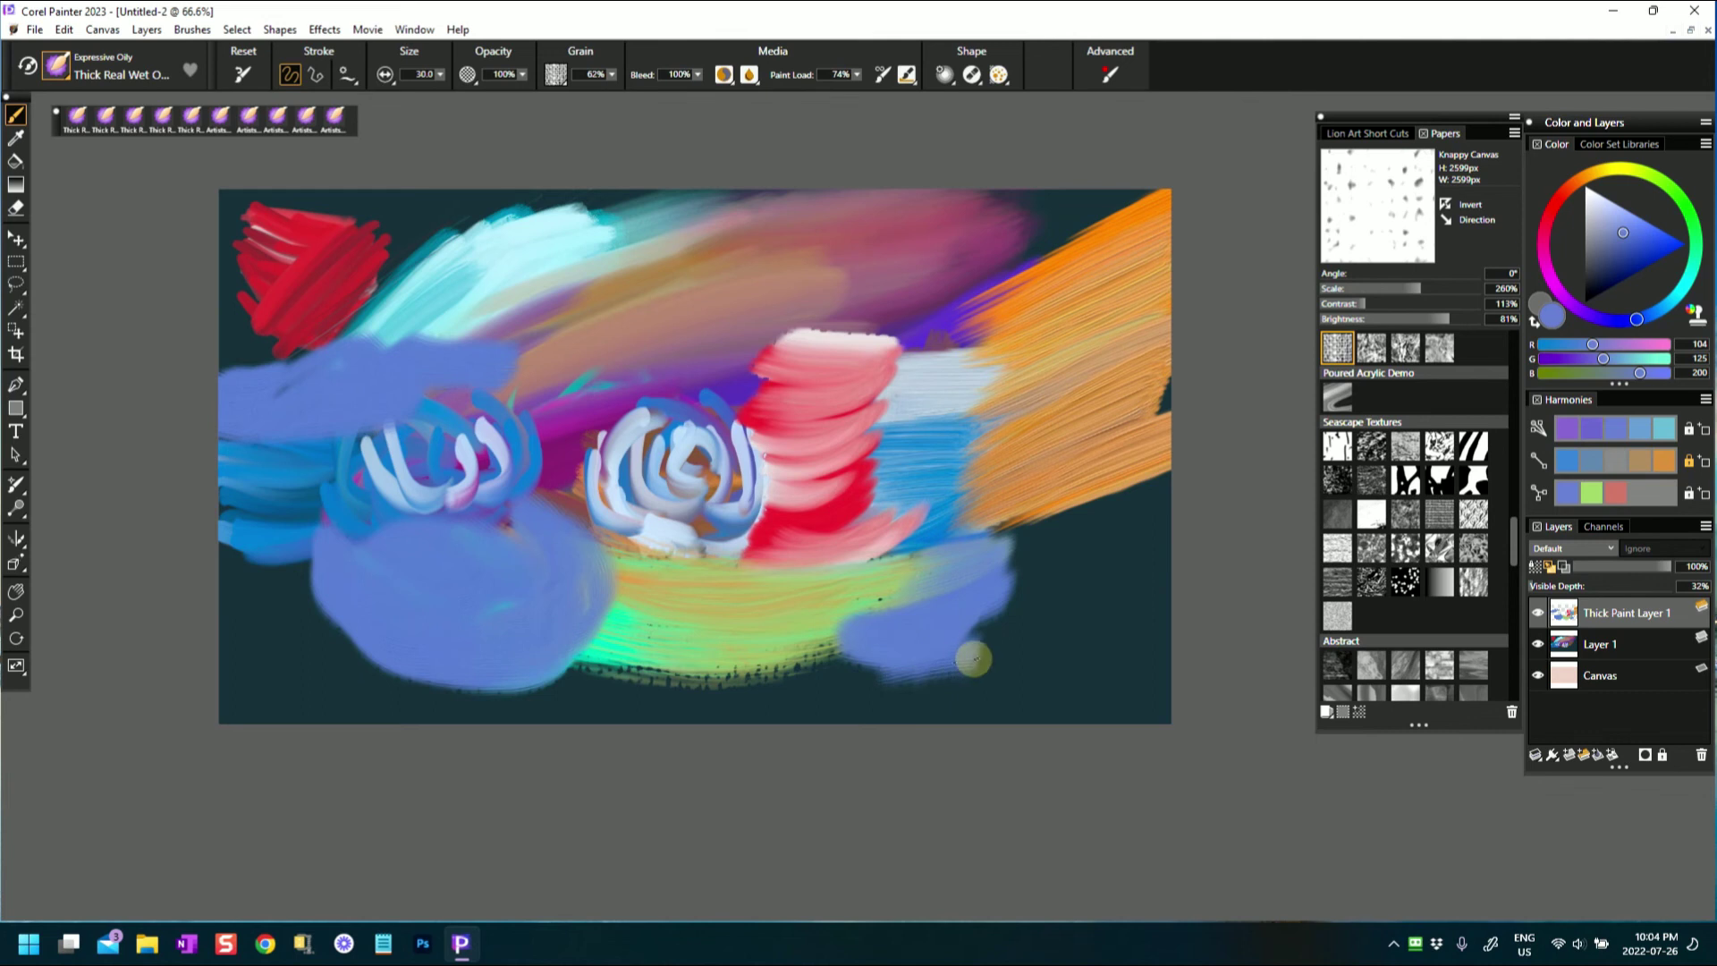
pyautogui.moveTo(973, 659); pyautogui.dragTo(903, 699)
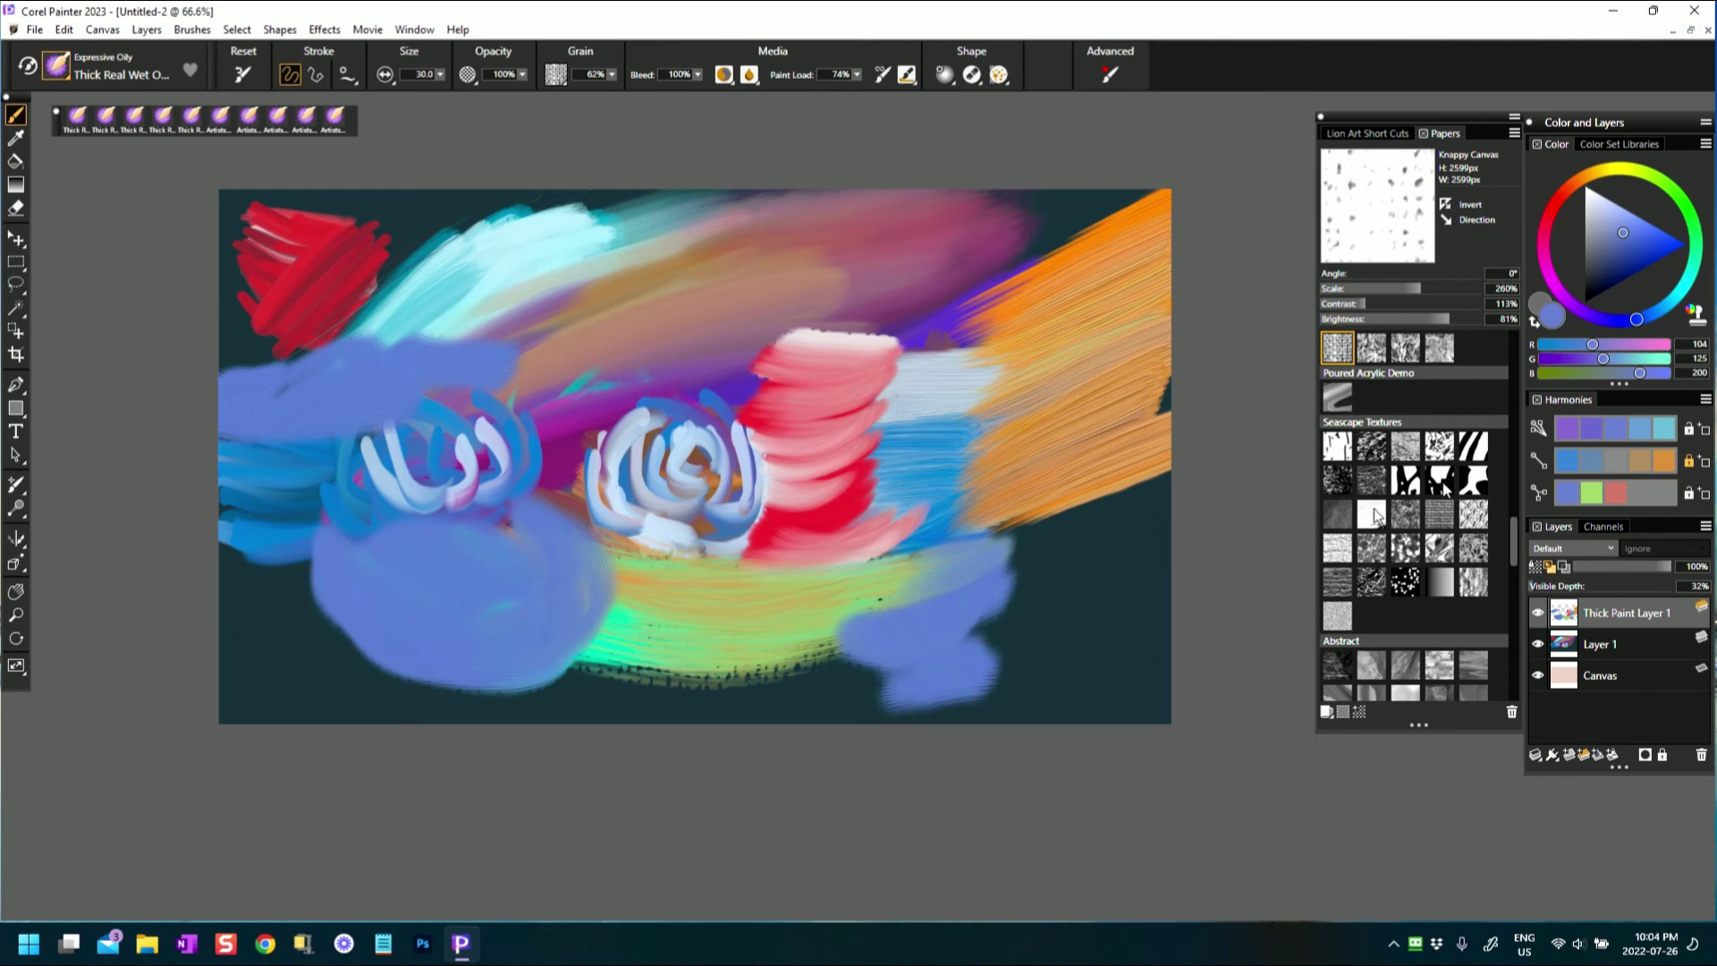
# - Switch to the Artists Wet Camel brush and pull strokes in two colours from the lower-right periwinkle patch towards the canvas's right edge
pyautogui.click(53, 65)
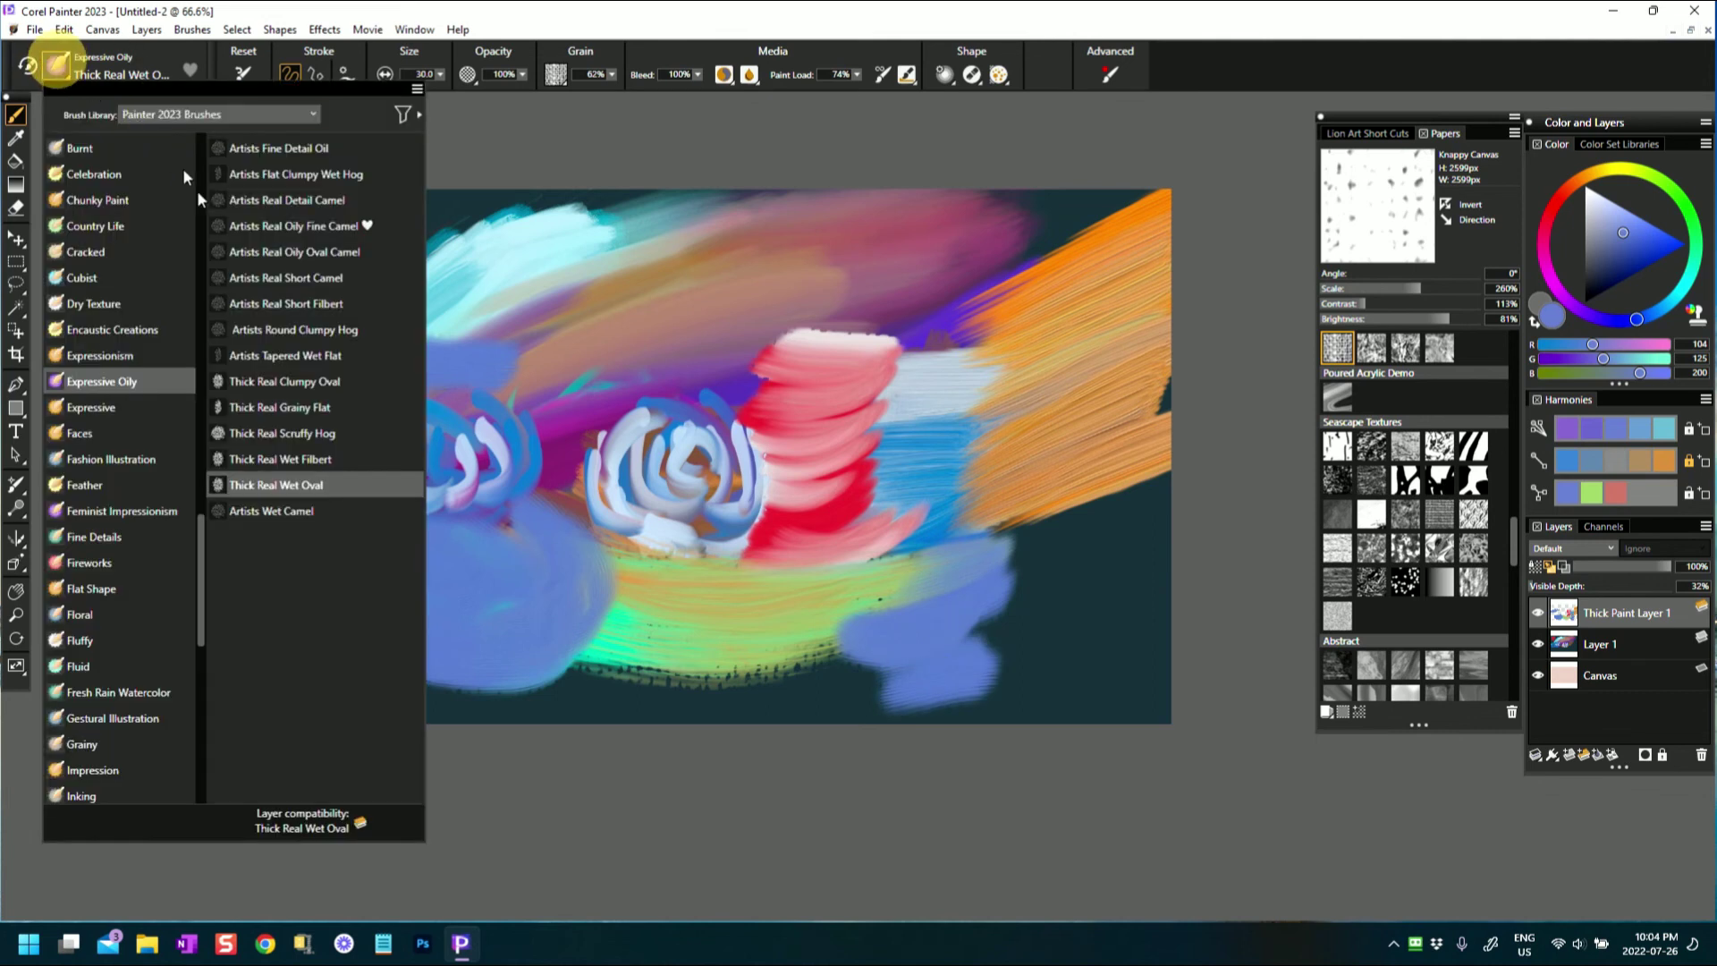
pyautogui.click(276, 511)
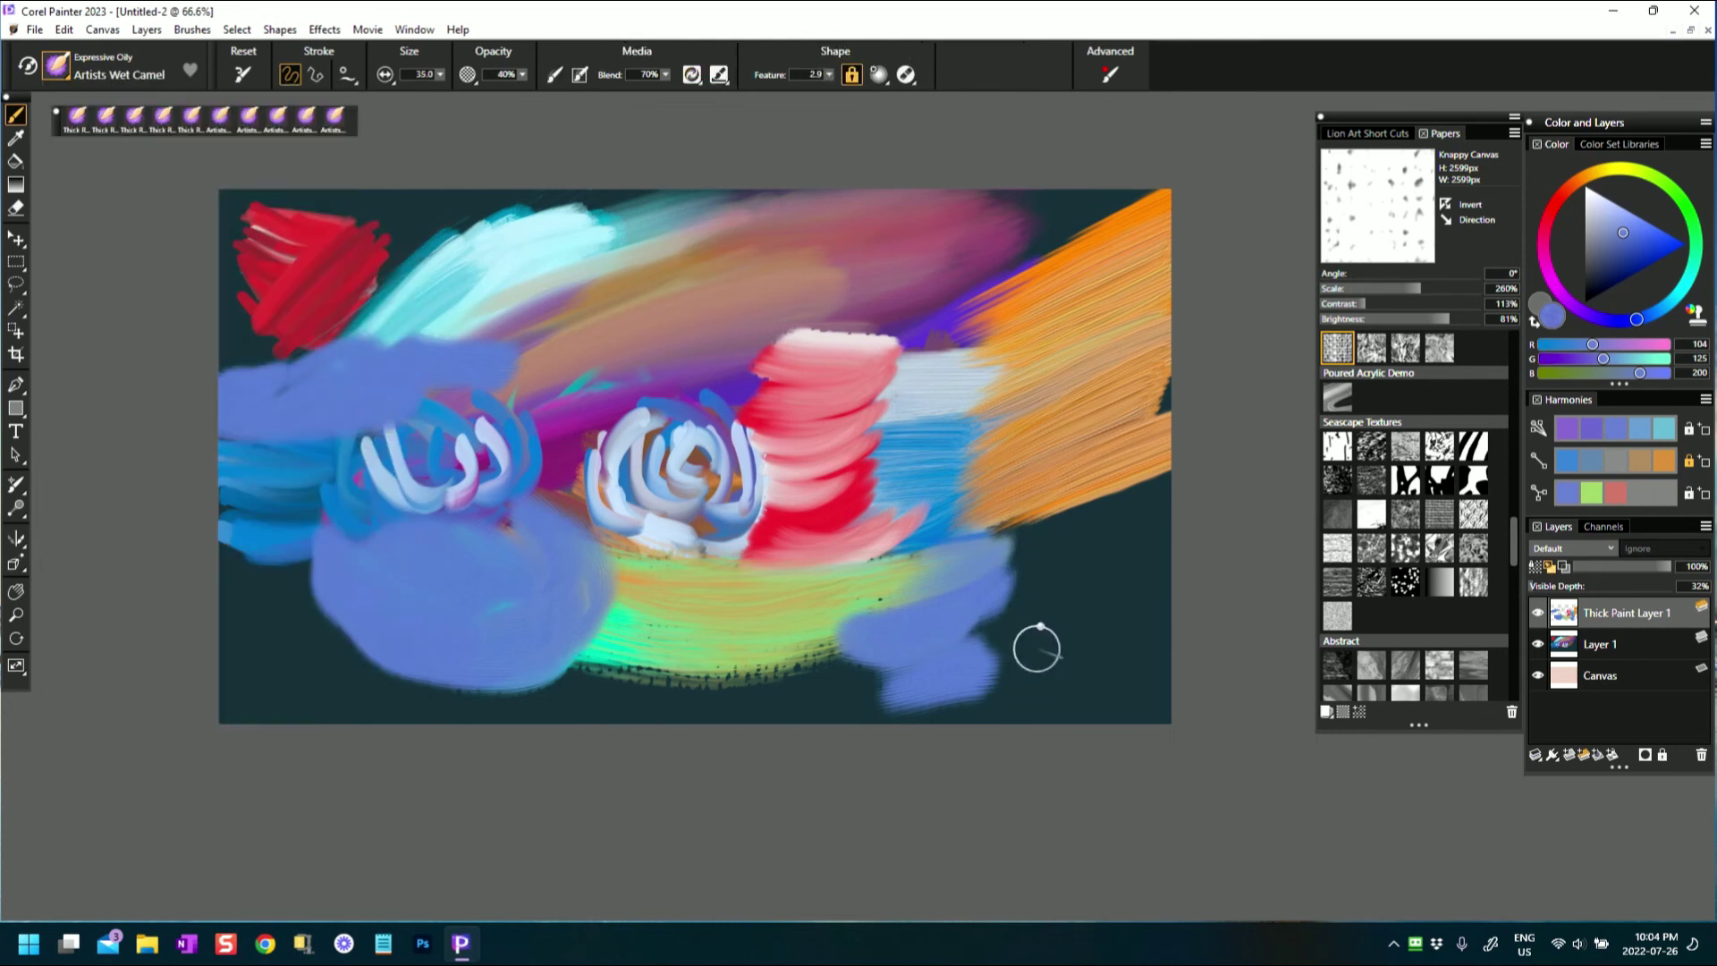
pyautogui.moveTo(989, 570); pyautogui.dragTo(1109, 548)
pyautogui.moveTo(1674, 293); pyautogui.dragTo(1688, 278)
pyautogui.moveTo(946, 567)
pyautogui.mouseDown()
pyautogui.moveTo(1081, 536)
pyautogui.moveTo(946, 537)
pyautogui.moveTo(1123, 515)
pyautogui.mouseUp()
# - Pick pink (RGB 200, 104, 175) and fill the canvas's lower-right area with horizontal strokes reaching the right edge
pyautogui.click(1618, 495)
pyautogui.moveTo(870, 565)
pyautogui.mouseDown()
pyautogui.moveTo(997, 576)
pyautogui.moveTo(938, 559)
pyautogui.moveTo(998, 555)
pyautogui.moveTo(888, 546)
pyautogui.moveTo(1007, 521)
pyautogui.moveTo(884, 523)
pyautogui.moveTo(1050, 517)
pyautogui.moveTo(896, 519)
pyautogui.moveTo(925, 595)
pyautogui.moveTo(1010, 593)
pyautogui.moveTo(894, 608)
pyautogui.moveTo(1040, 614)
pyautogui.moveTo(832, 630)
pyautogui.moveTo(1122, 631)
pyautogui.moveTo(804, 645)
pyautogui.moveTo(1102, 646)
pyautogui.moveTo(823, 663)
pyautogui.moveTo(1041, 675)
pyautogui.moveTo(850, 691)
pyautogui.moveTo(897, 703)
pyautogui.moveTo(839, 681)
pyautogui.moveTo(1043, 679)
pyautogui.moveTo(861, 695)
pyautogui.moveTo(940, 693)
pyautogui.moveTo(901, 695)
pyautogui.moveTo(1027, 663)
pyautogui.moveTo(1075, 628)
pyautogui.moveTo(1053, 593)
pyautogui.moveTo(971, 554)
pyautogui.moveTo(825, 522)
pyautogui.moveTo(1046, 526)
pyautogui.mouseUp()
pyautogui.moveTo(856, 503); pyautogui.dragTo(1158, 498)
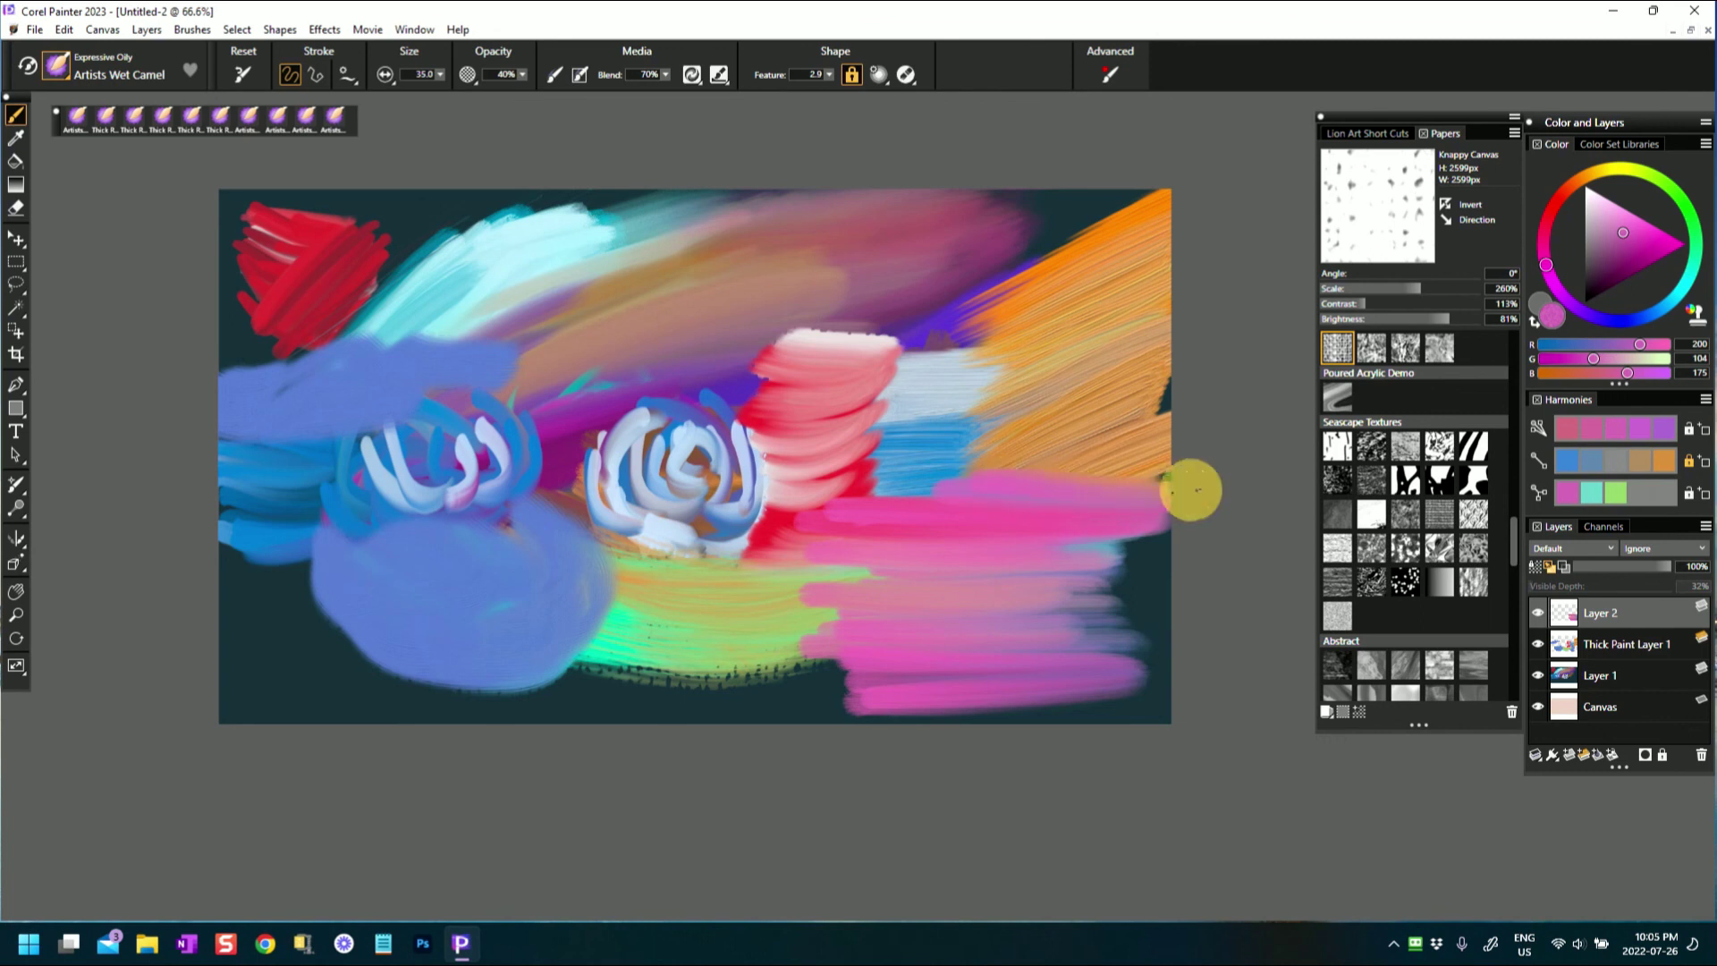
pyautogui.moveTo(1093, 612)
pyautogui.mouseDown()
pyautogui.moveTo(1109, 648)
pyautogui.moveTo(967, 686)
pyautogui.moveTo(1055, 680)
pyautogui.mouseUp()
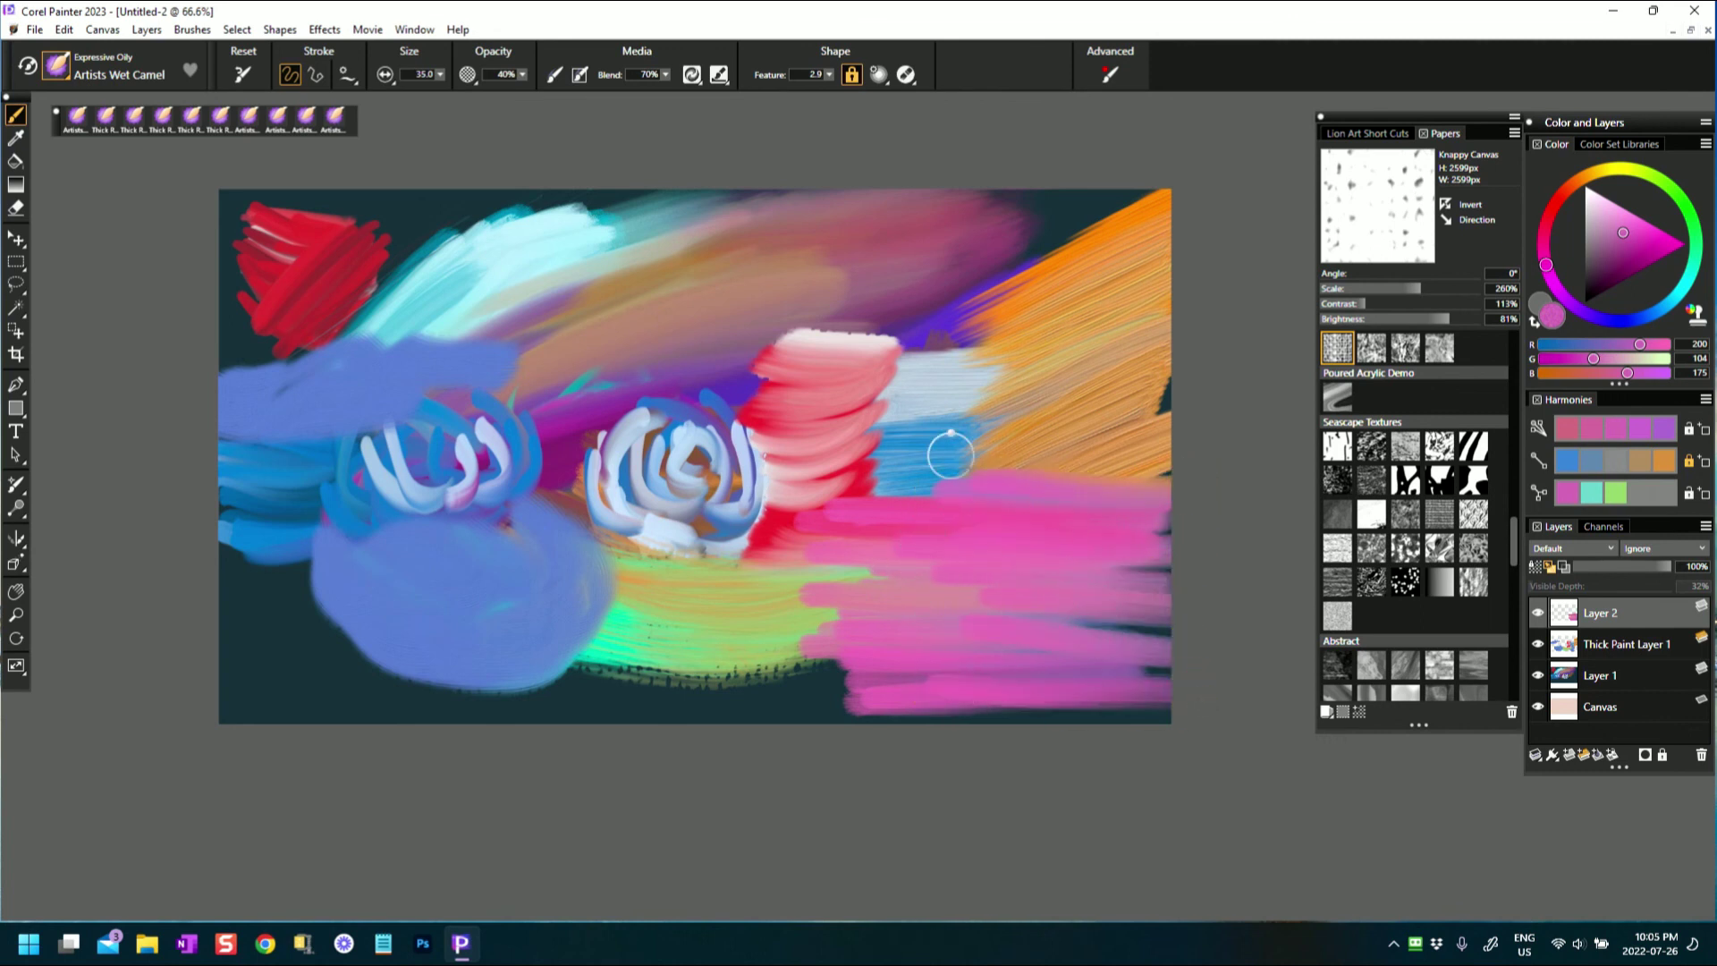
# - Sample red (RGB 195, 47, 63) from the painting and paint streaks above the pink area and diagonally along the orange strokes
pyautogui.keyDown('alt'); pyautogui.click(840, 413); pyautogui.keyUp('alt')
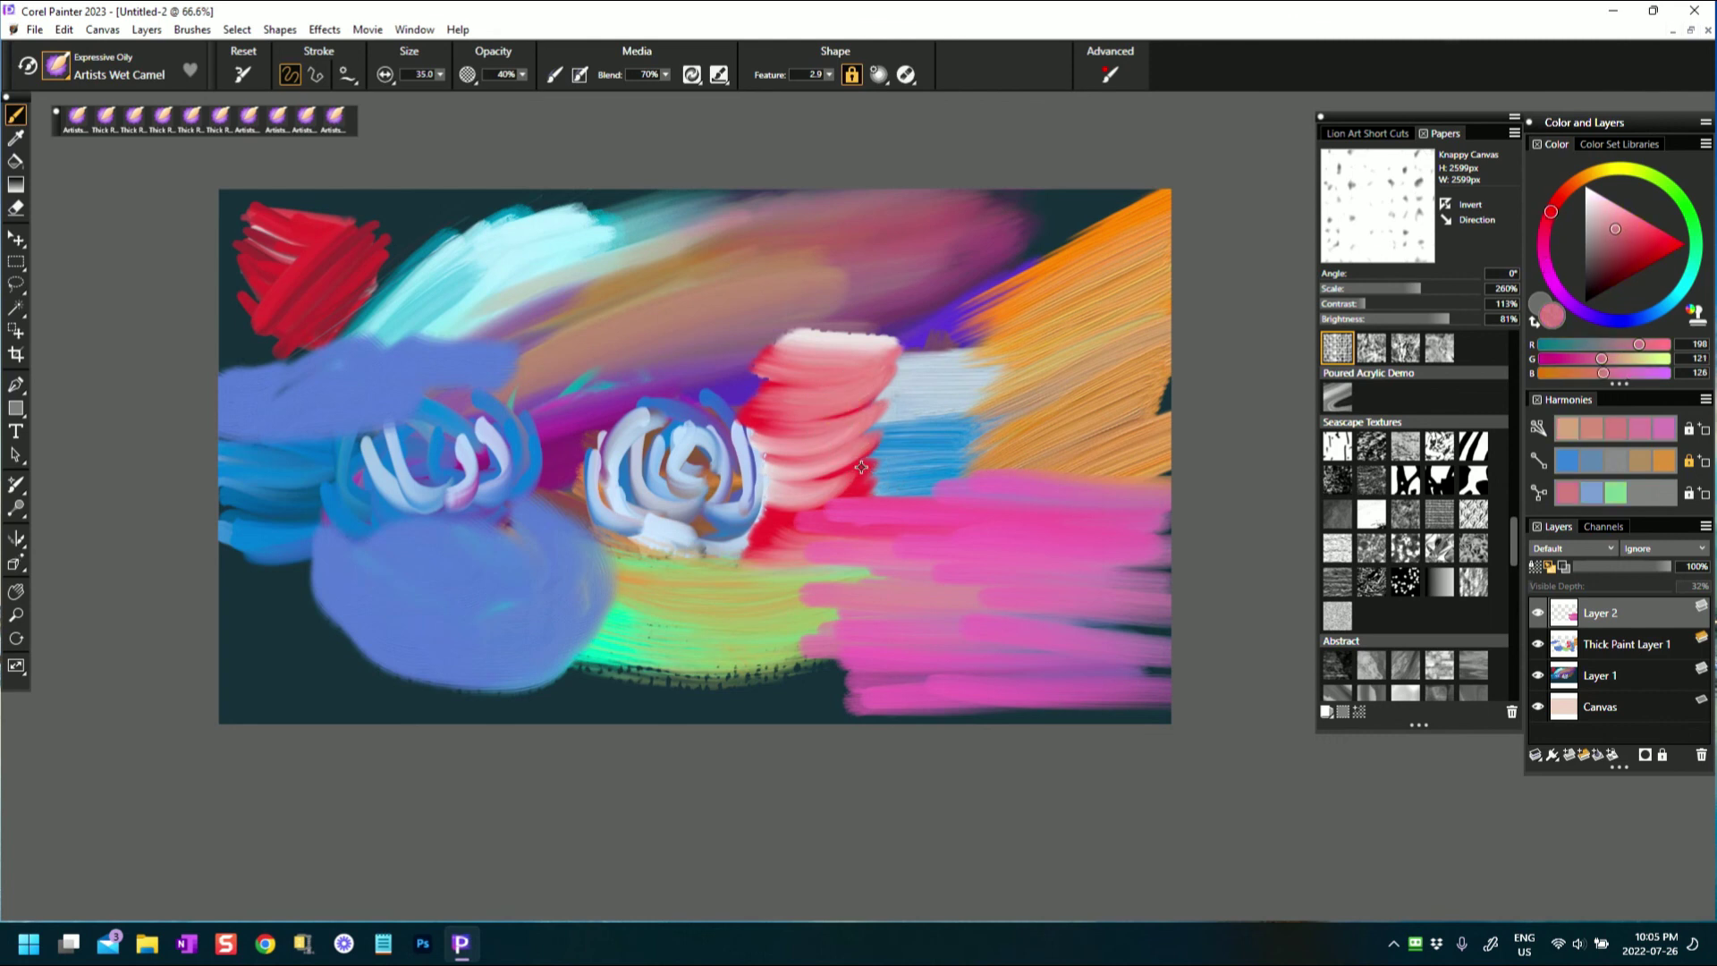
pyautogui.keyDown('alt'); pyautogui.click(861, 467); pyautogui.keyUp('alt')
pyautogui.moveTo(789, 497)
pyautogui.mouseDown()
pyautogui.moveTo(920, 480)
pyautogui.moveTo(822, 481)
pyautogui.moveTo(1114, 486)
pyautogui.moveTo(1077, 501)
pyautogui.moveTo(1161, 510)
pyautogui.moveTo(1184, 491)
pyautogui.moveTo(1158, 486)
pyautogui.mouseUp()
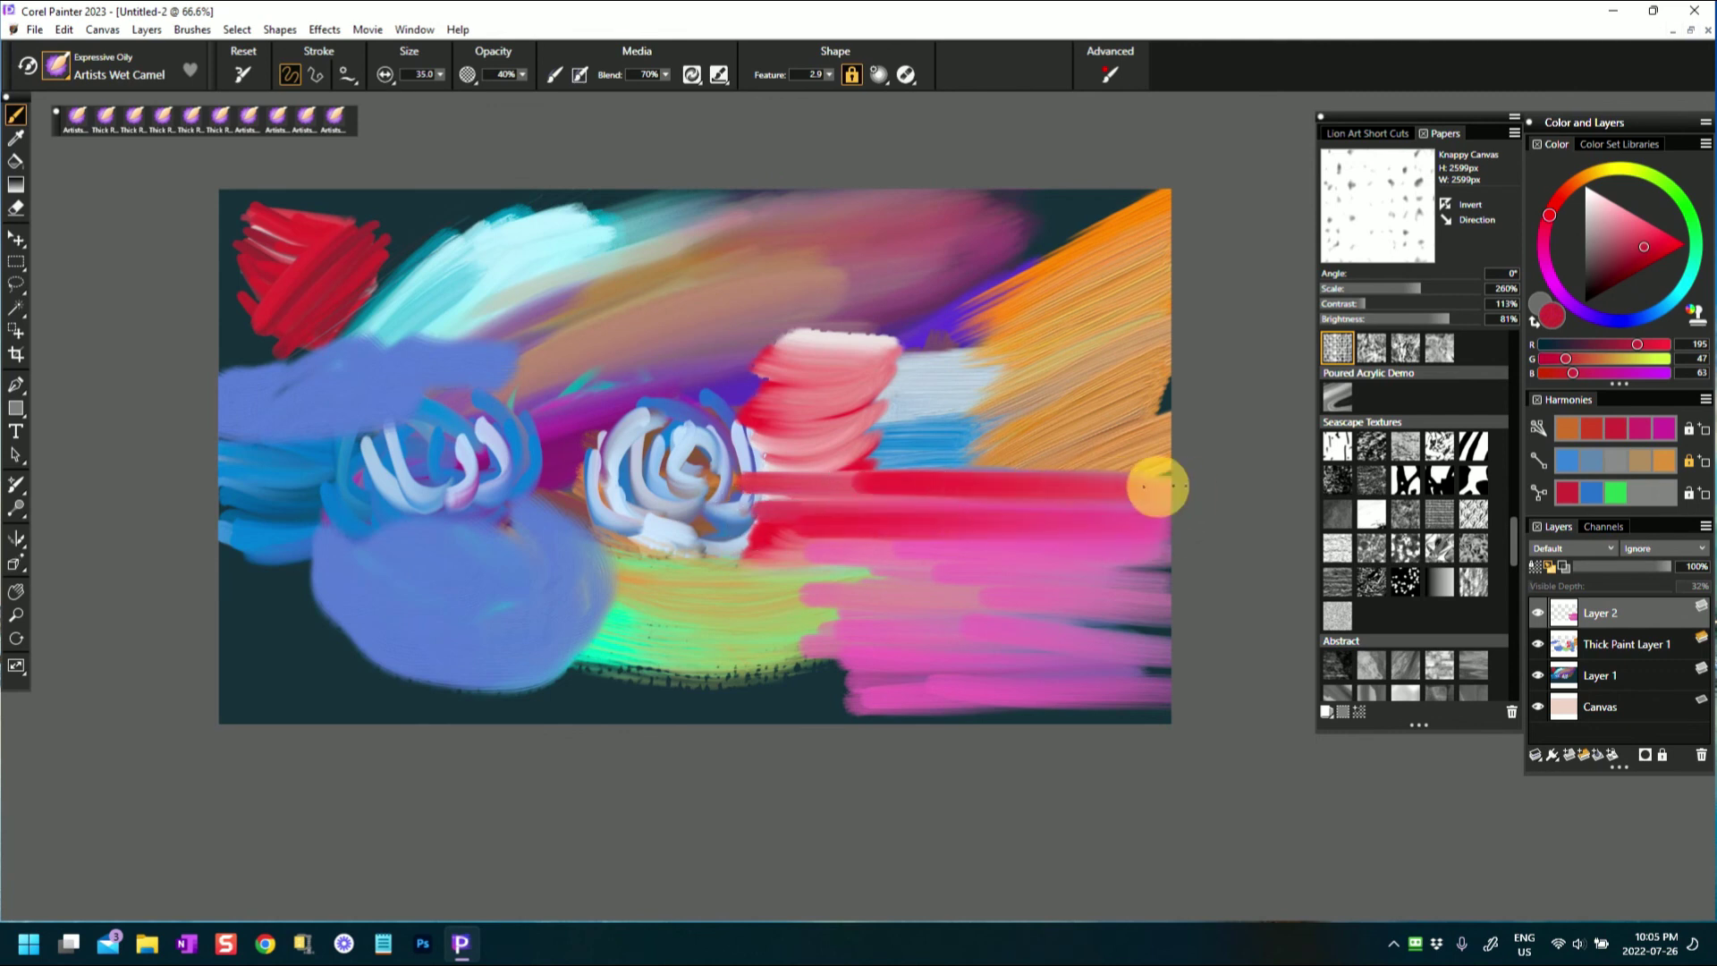
pyautogui.moveTo(939, 319); pyautogui.dragTo(1136, 207)
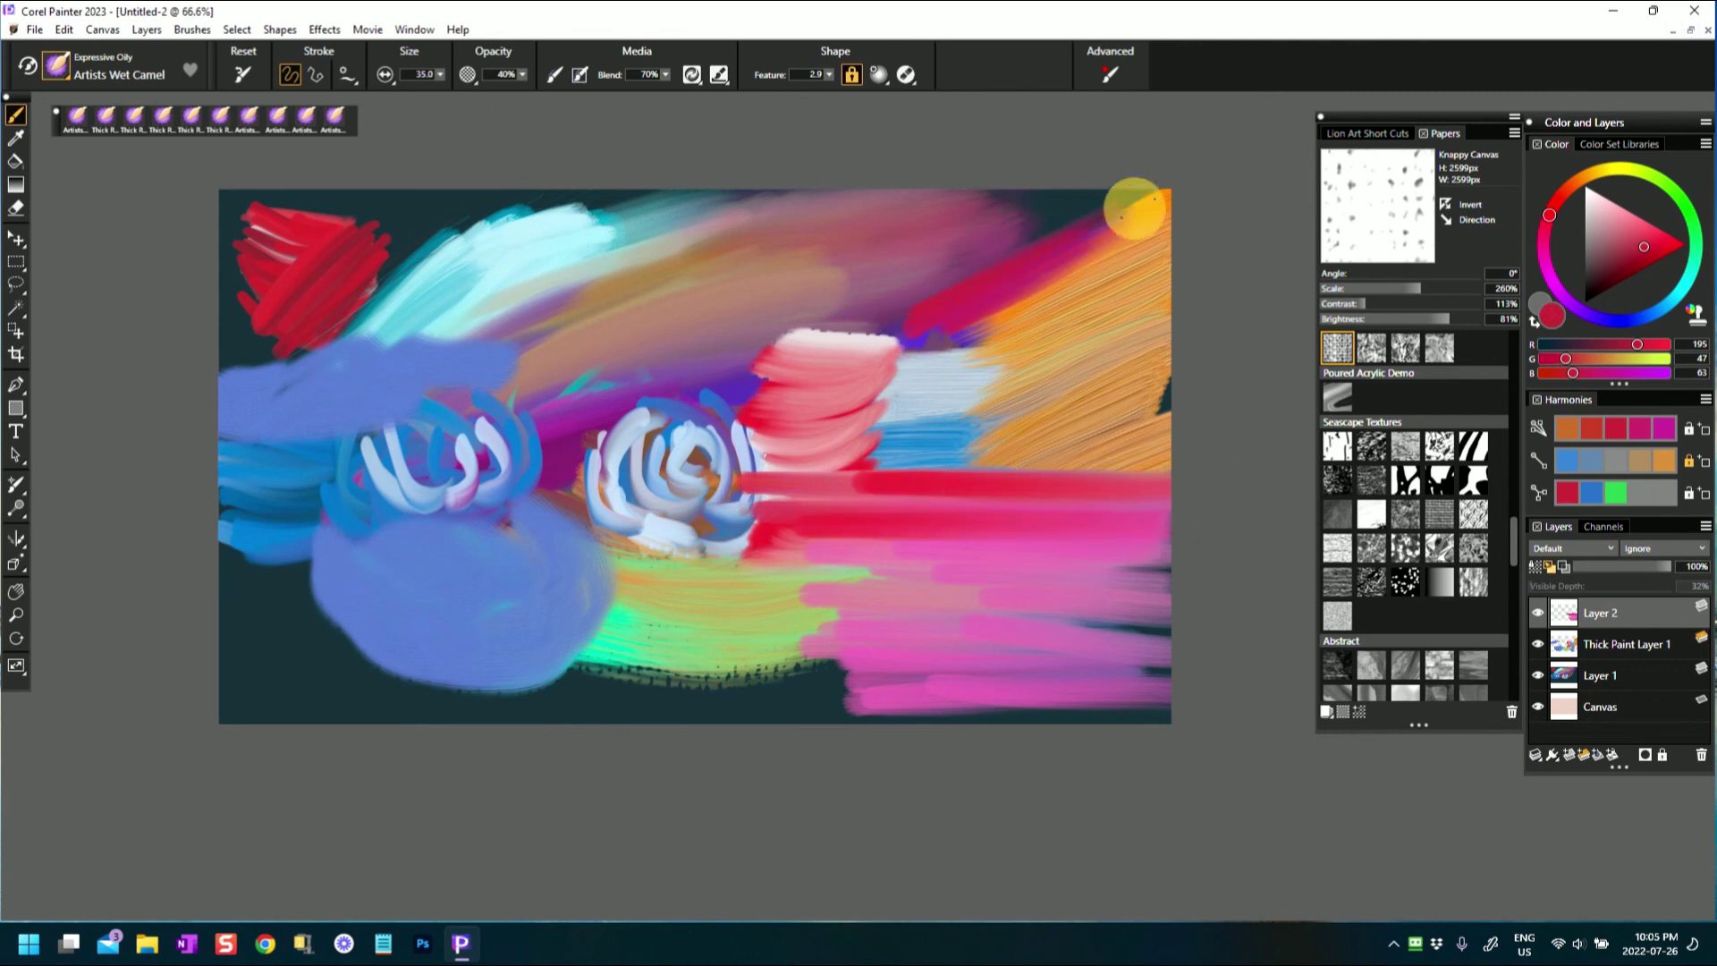
pyautogui.moveTo(898, 342)
pyautogui.mouseDown()
pyautogui.moveTo(1149, 231)
pyautogui.moveTo(908, 345)
pyautogui.moveTo(1104, 286)
pyautogui.moveTo(1162, 249)
pyautogui.moveTo(993, 337)
pyautogui.moveTo(897, 346)
pyautogui.moveTo(886, 321)
pyautogui.moveTo(816, 353)
pyautogui.moveTo(859, 394)
pyautogui.moveTo(1015, 324)
pyautogui.mouseUp()
# - Sample pale blue-grey (RGB 179, 190, 207) from the light swatch and paint curved strokes around both rosettes
pyautogui.keyDown('alt'); pyautogui.click(937, 391); pyautogui.keyUp('alt')
pyautogui.moveTo(590, 429)
pyautogui.mouseDown()
pyautogui.moveTo(661, 505)
pyautogui.moveTo(747, 456)
pyautogui.moveTo(591, 420)
pyautogui.moveTo(581, 460)
pyautogui.mouseUp()
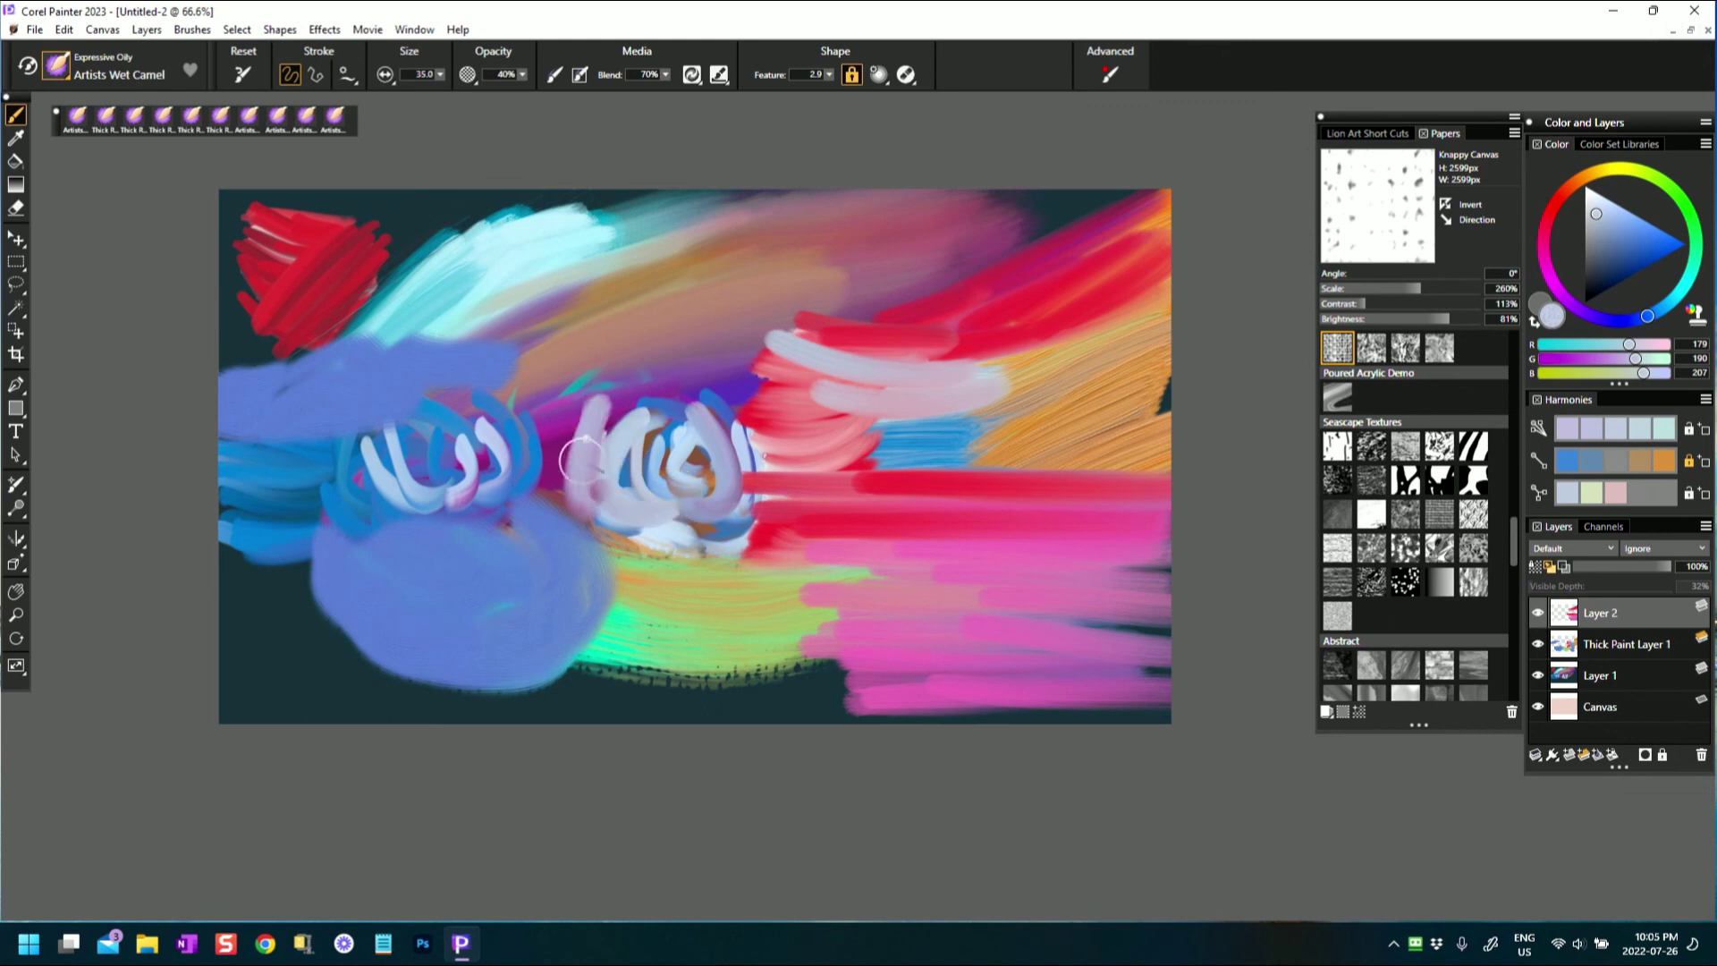
pyautogui.moveTo(680, 384)
pyautogui.mouseDown()
pyautogui.moveTo(689, 480)
pyautogui.moveTo(580, 407)
pyautogui.moveTo(623, 508)
pyautogui.moveTo(602, 518)
pyautogui.moveTo(533, 396)
pyautogui.moveTo(502, 383)
pyautogui.moveTo(555, 498)
pyautogui.mouseUp()
pyautogui.moveTo(357, 430); pyautogui.dragTo(364, 525)
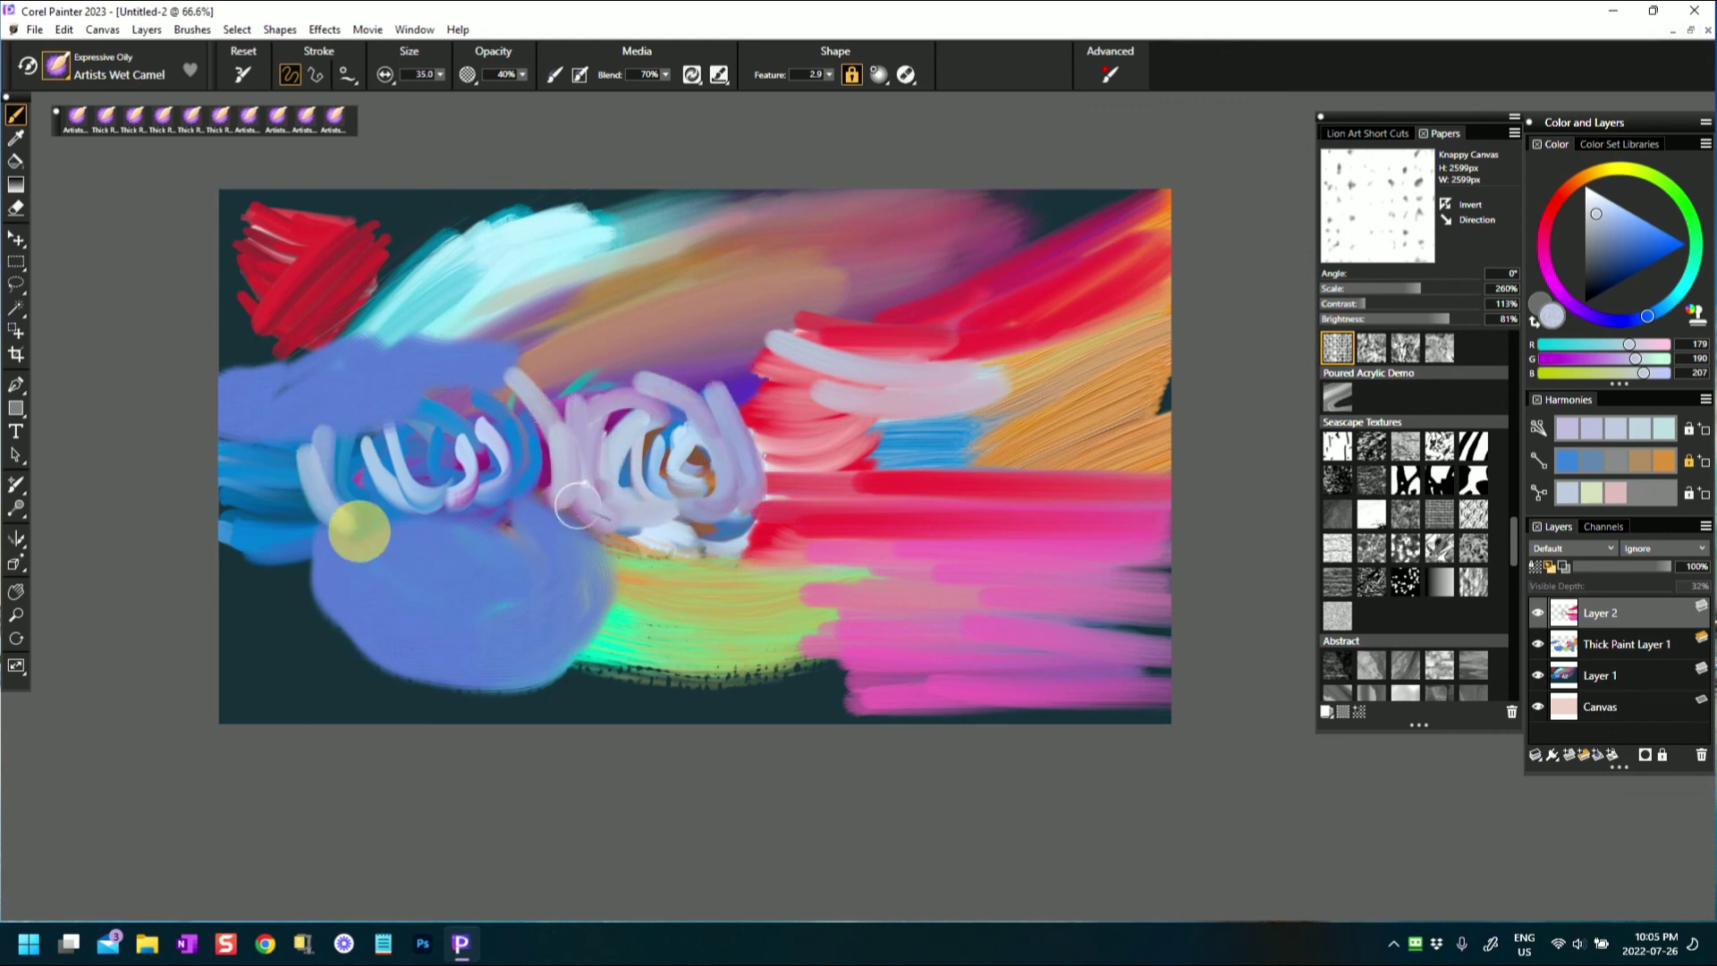
pyautogui.moveTo(628, 542)
pyautogui.mouseDown()
pyautogui.moveTo(613, 625)
pyautogui.moveTo(785, 599)
pyautogui.moveTo(709, 614)
pyautogui.moveTo(623, 562)
pyautogui.mouseUp()
# - Pick deep blue (RGB 18, 76, 180) and paint curved rosette strokes directly below the second rosette
pyautogui.click(1651, 256)
pyautogui.moveTo(745, 531)
pyautogui.mouseDown()
pyautogui.moveTo(581, 611)
pyautogui.moveTo(731, 626)
pyautogui.moveTo(707, 625)
pyautogui.moveTo(638, 530)
pyautogui.moveTo(718, 602)
pyautogui.moveTo(696, 608)
pyautogui.mouseUp()
pyautogui.moveTo(665, 528); pyautogui.dragTo(674, 591)
# - Paint concentric deep blue arcs over the round periwinkle patch to form another rosette
pyautogui.moveTo(408, 519); pyautogui.dragTo(467, 633)
pyautogui.moveTo(543, 519)
pyautogui.mouseDown()
pyautogui.moveTo(496, 617)
pyautogui.moveTo(498, 499)
pyautogui.mouseUp()
pyautogui.moveTo(365, 606); pyautogui.dragTo(546, 581)
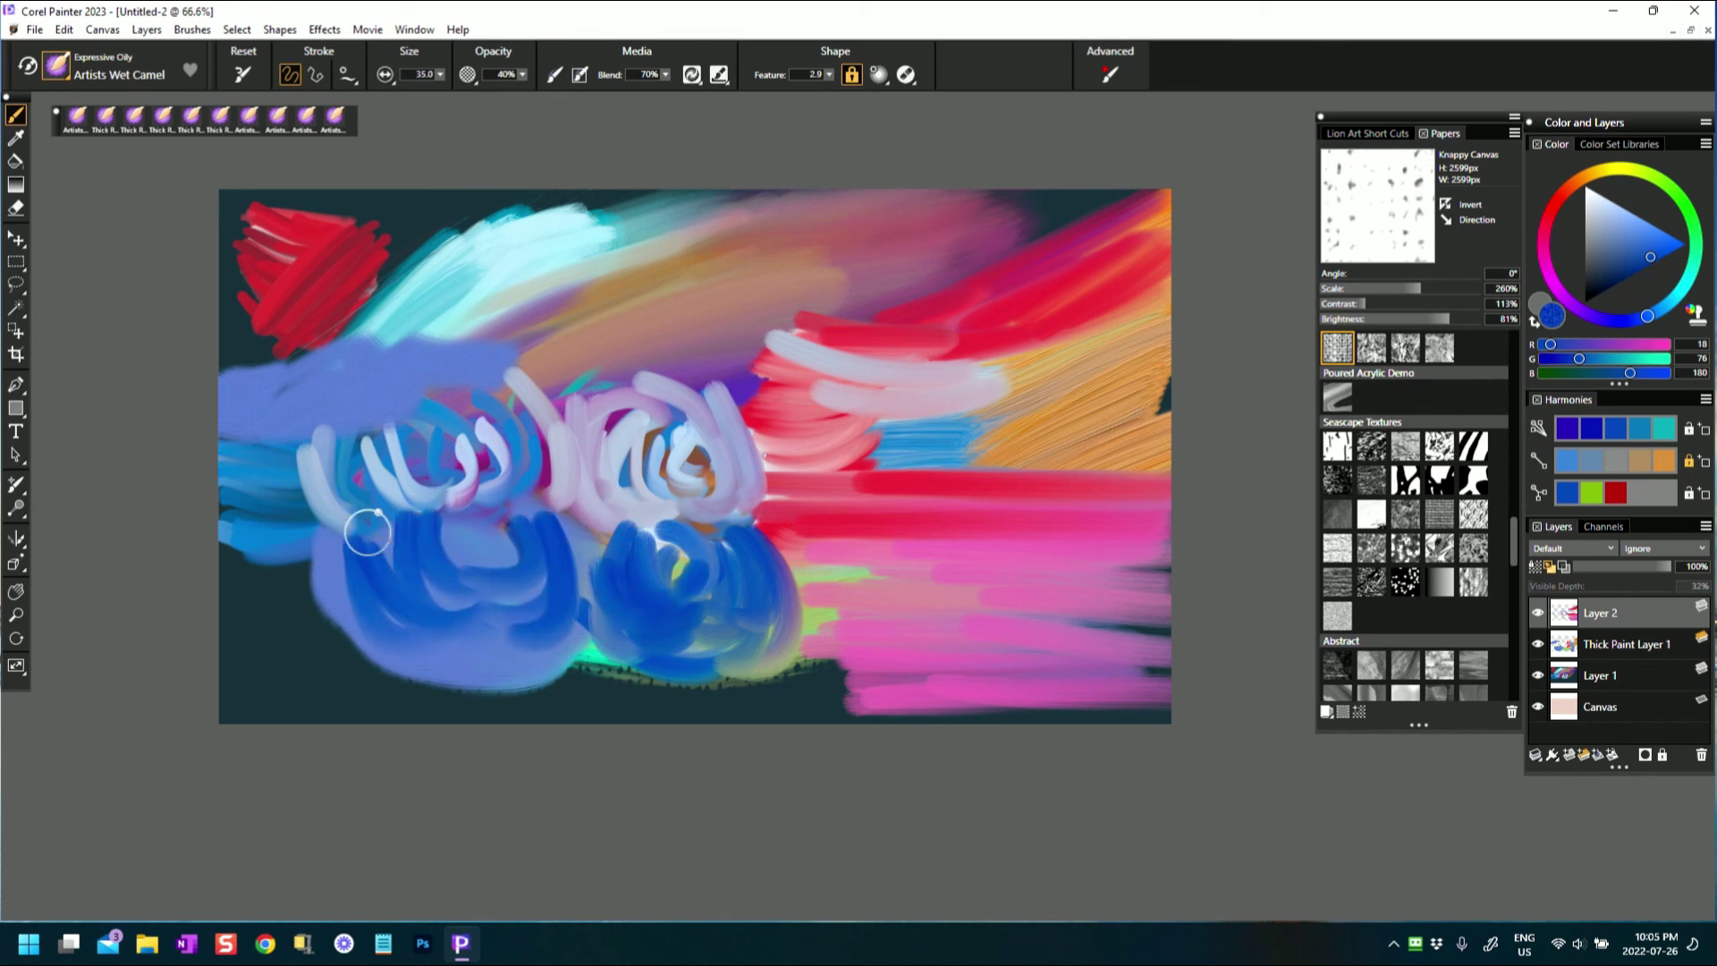
pyautogui.moveTo(368, 534); pyautogui.dragTo(532, 649)
pyautogui.moveTo(465, 497); pyautogui.dragTo(514, 617)
pyautogui.moveTo(410, 536); pyautogui.dragTo(483, 617)
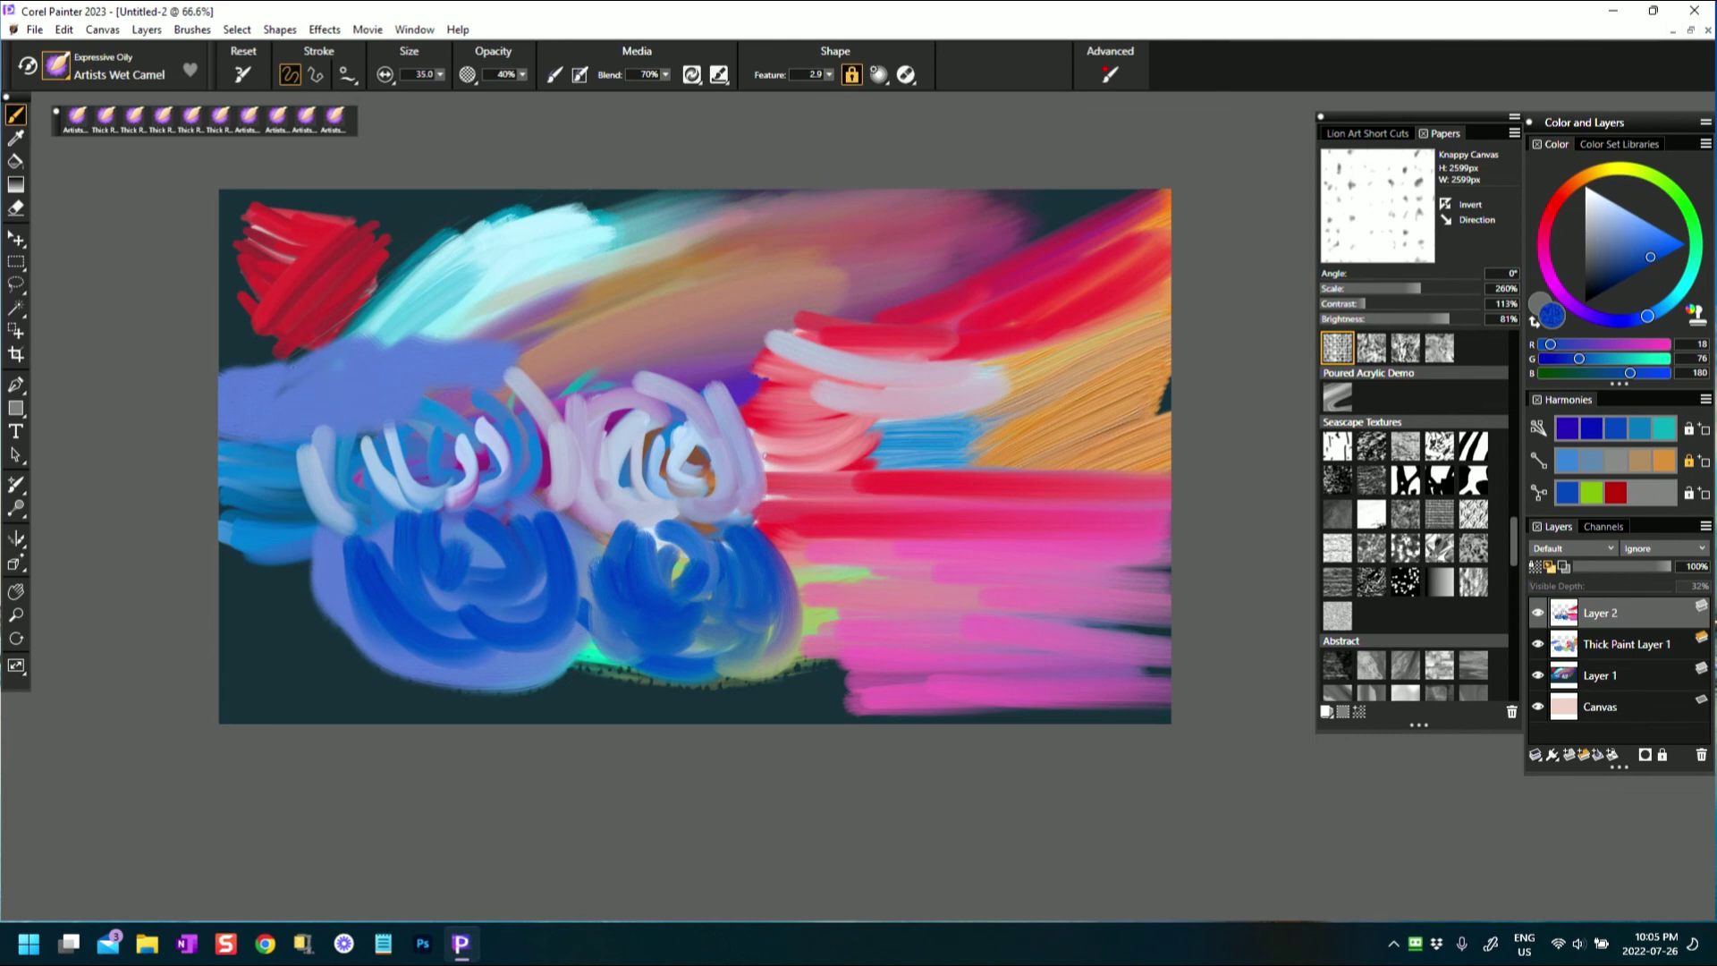
# - Paint deep blue strokes across the upper-left periwinkle area and along the tops of the two upper rosettes
pyautogui.moveTo(358, 366); pyautogui.dragTo(242, 403)
pyautogui.moveTo(357, 398); pyautogui.dragTo(241, 447)
pyautogui.moveTo(394, 390)
pyautogui.mouseDown()
pyautogui.moveTo(489, 343)
pyautogui.moveTo(561, 416)
pyautogui.mouseUp()
pyautogui.moveTo(646, 354)
pyautogui.mouseDown()
pyautogui.moveTo(662, 416)
pyautogui.moveTo(708, 416)
pyautogui.moveTo(682, 394)
pyautogui.moveTo(729, 397)
pyautogui.mouseUp()
# - Pick near-white (RGB 236, 244, 255) and sweep long strokes across the rosettes, dragging the blue into the pink area
pyautogui.moveTo(1601, 212); pyautogui.dragTo(1592, 190)
pyautogui.moveTo(716, 393); pyautogui.dragTo(510, 394)
pyautogui.moveTo(378, 358); pyautogui.dragTo(545, 368)
pyautogui.moveTo(331, 375); pyautogui.dragTo(652, 395)
pyautogui.moveTo(448, 396)
pyautogui.mouseDown()
pyautogui.moveTo(528, 418)
pyautogui.moveTo(736, 601)
pyautogui.moveTo(970, 587)
pyautogui.mouseUp()
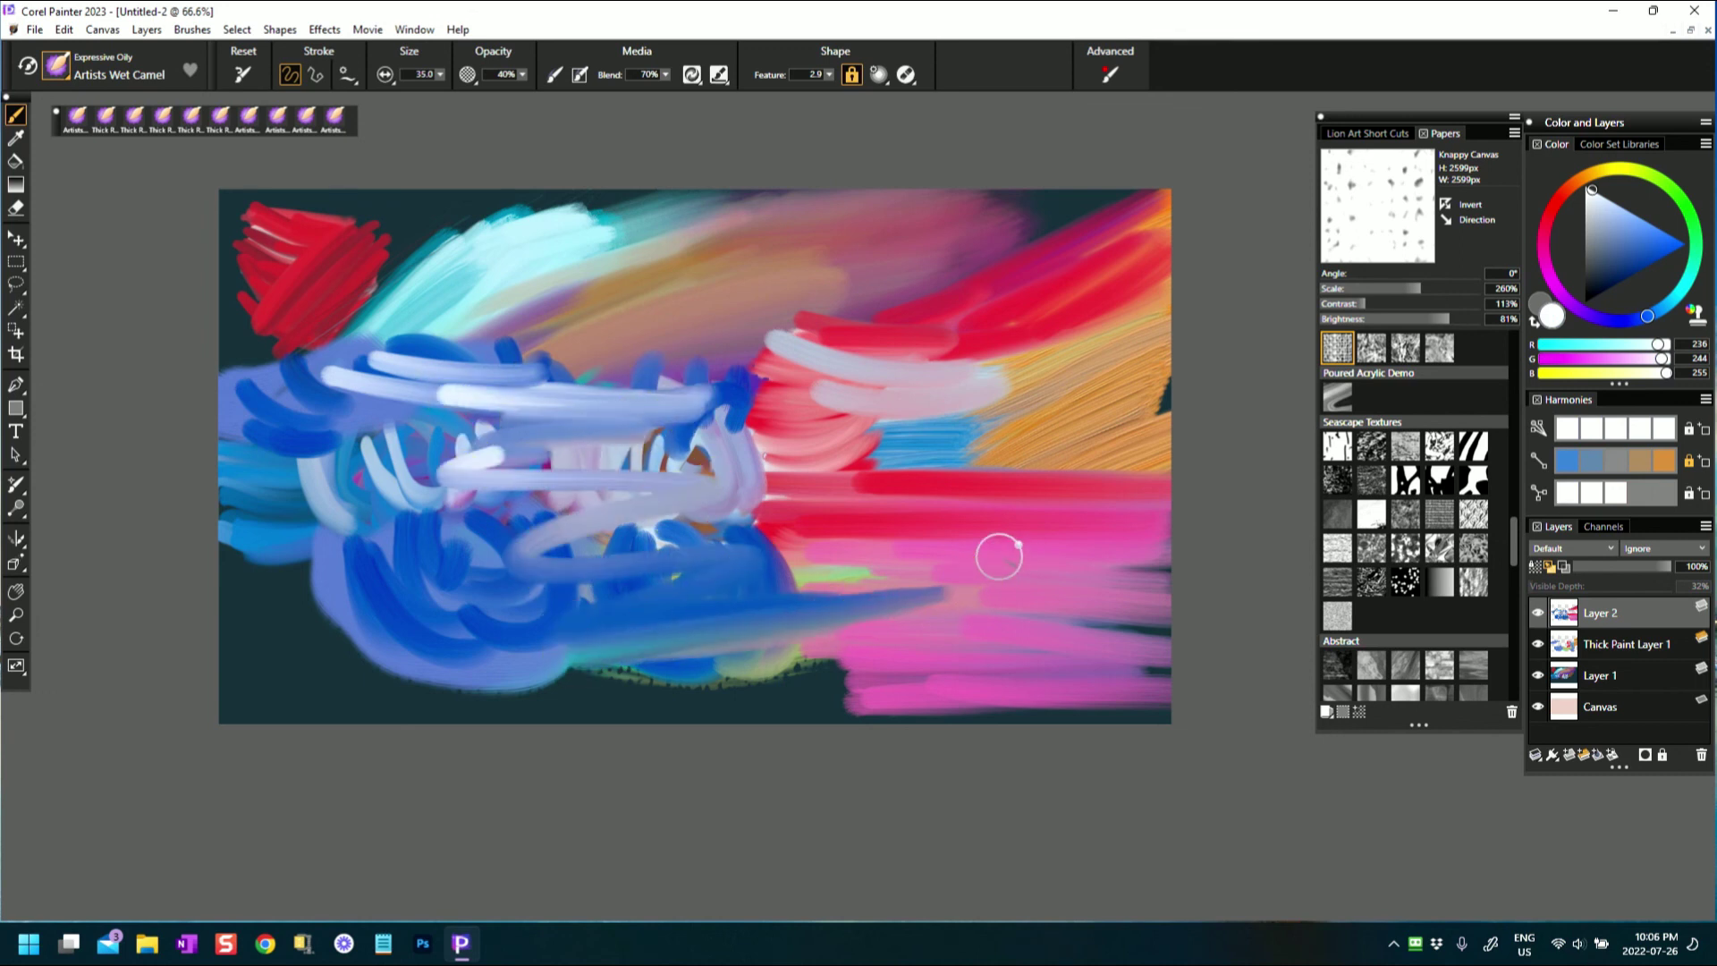